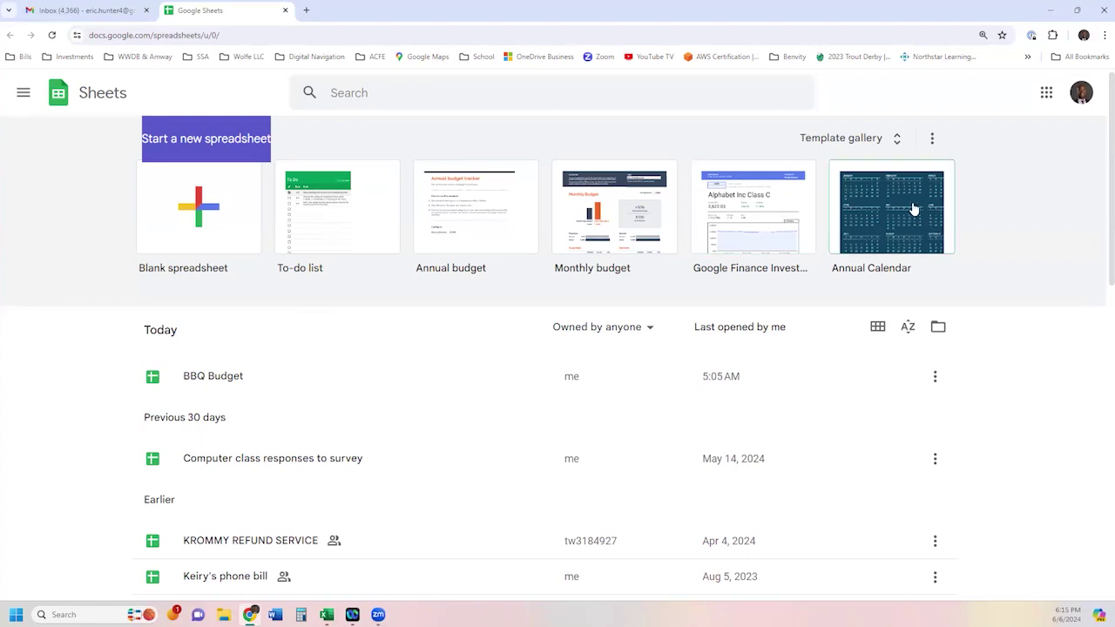
Browse the full template gallery through the Personal, Work, Project management and Education templates, and return to the Sheets home page.
left_click(899, 139)
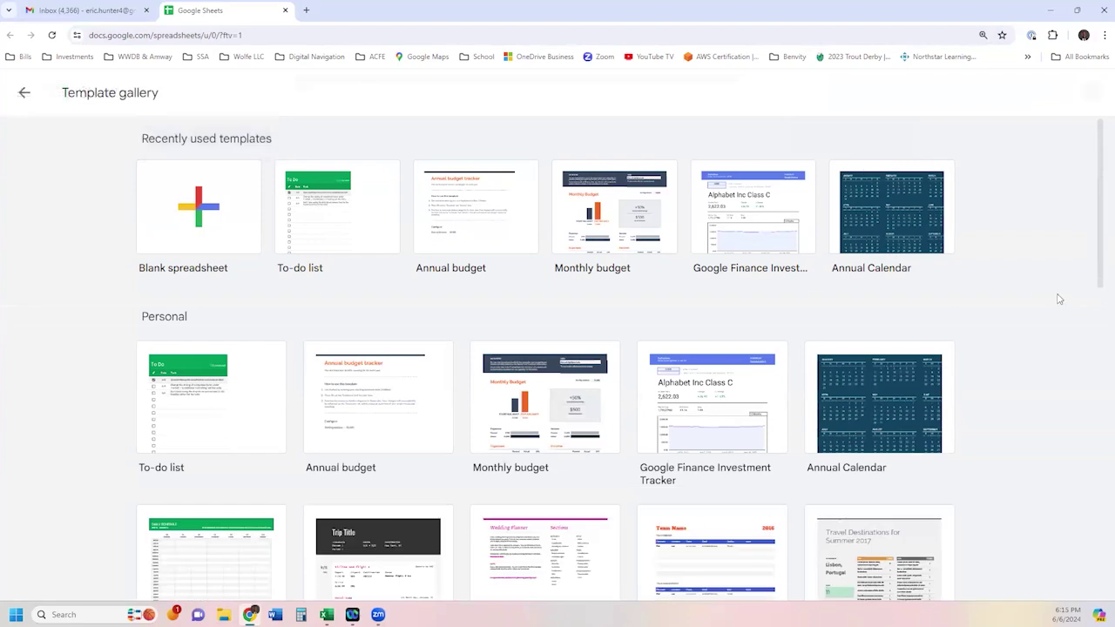
left_click_drag(1099, 240, 1099, 353)
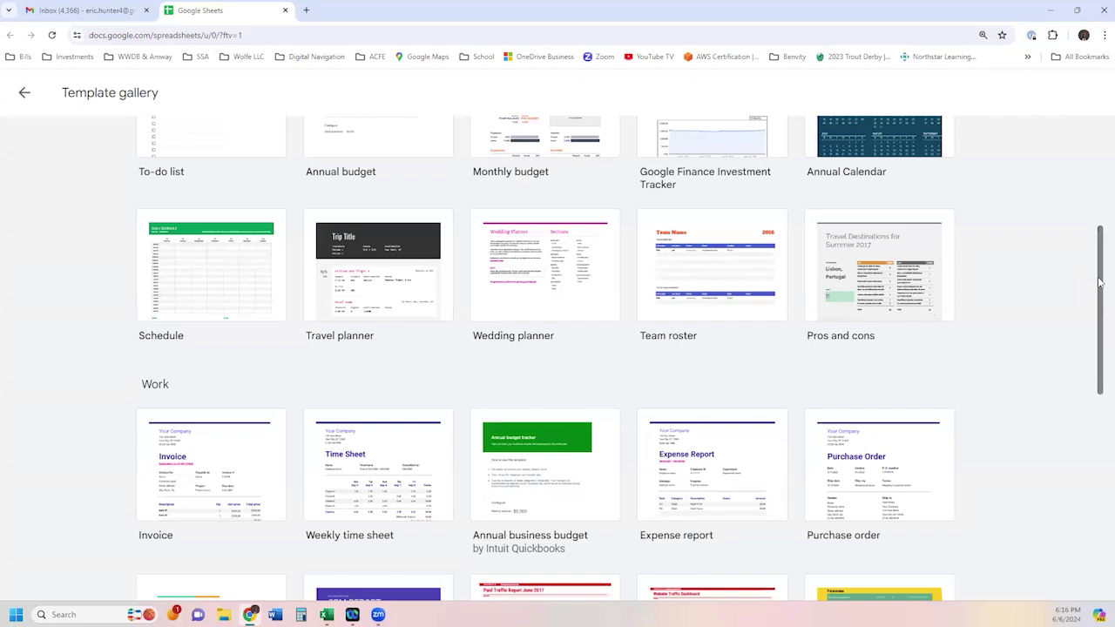
left_click_drag(1099, 283, 1095, 172)
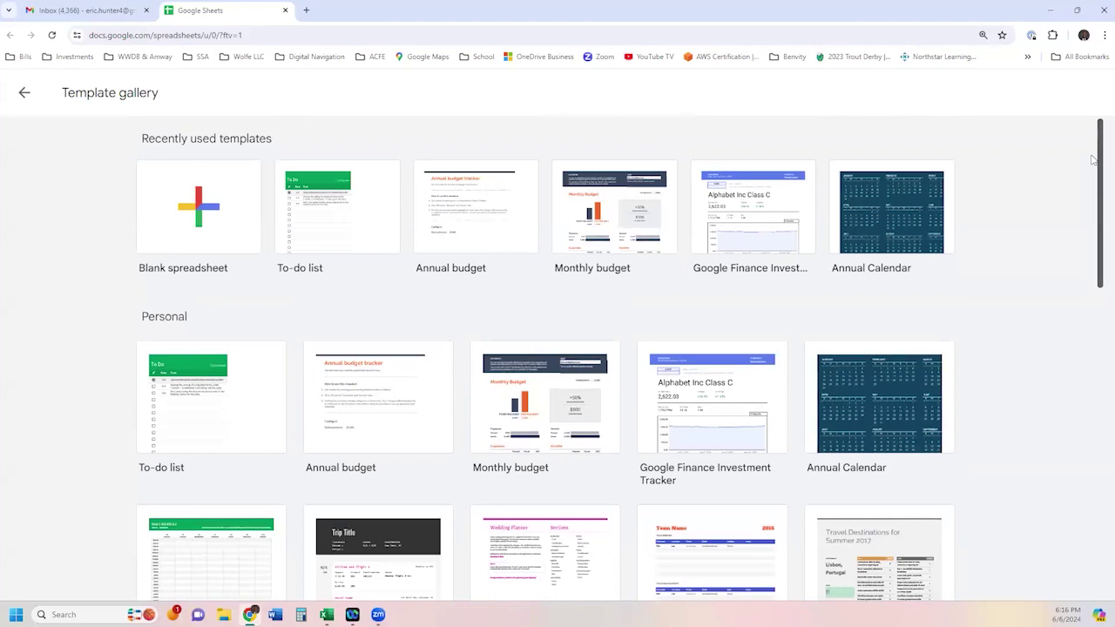
left_click_drag(1092, 159, 1076, 383)
scroll(1076, 383, "down", 2)
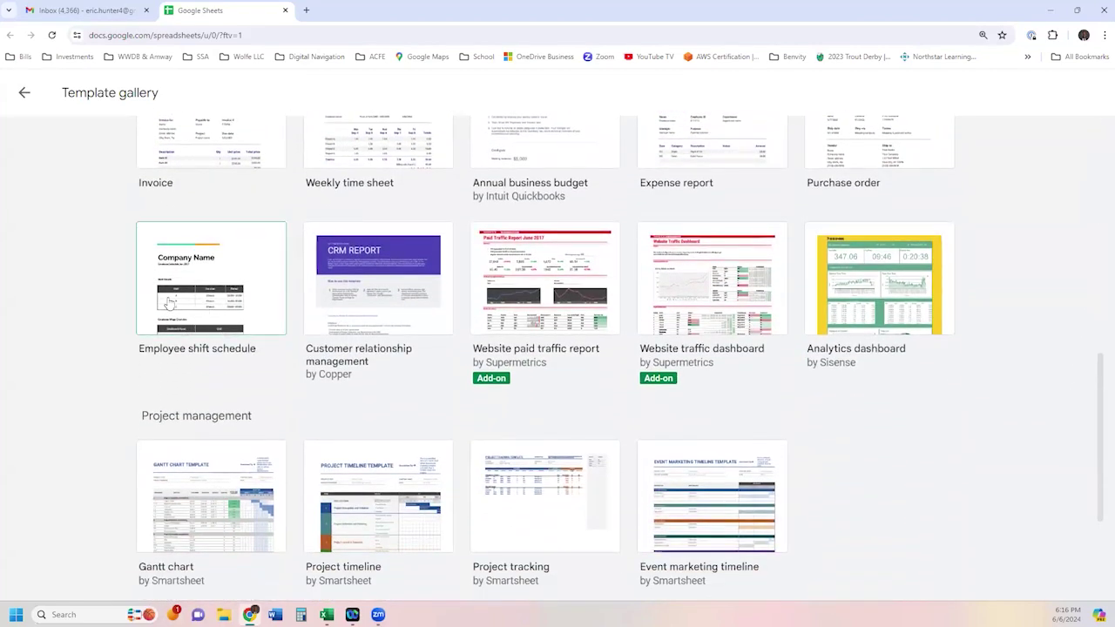
scroll(398, 315, "down", 3)
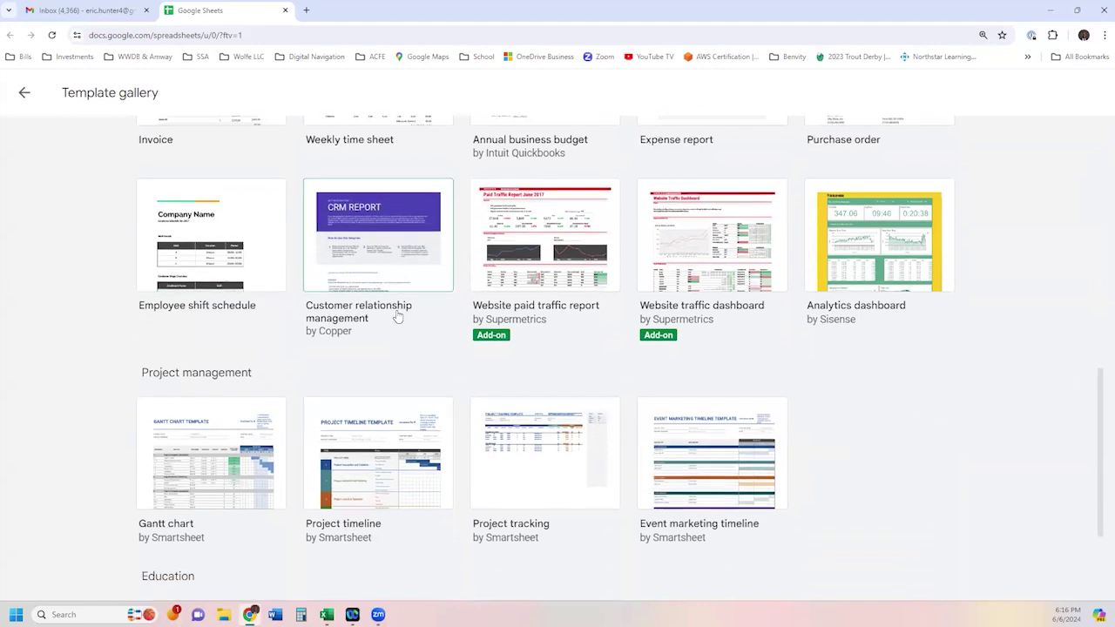
scroll(397, 315, "down", 1)
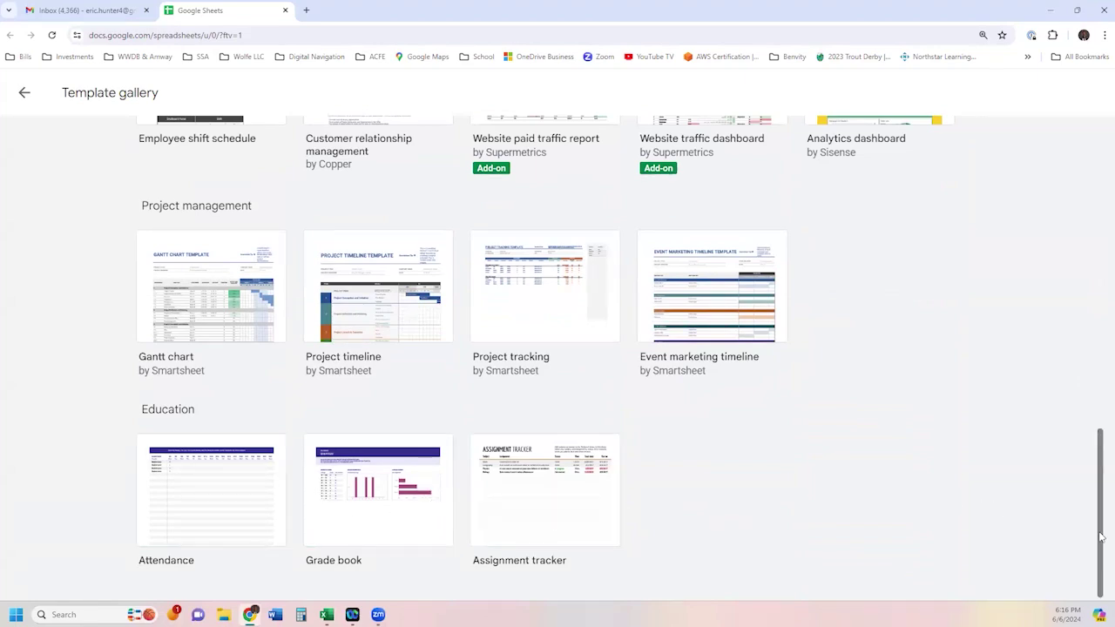
scroll(1086, 243, "up", 4)
scroll(1086, 243, "up", 10)
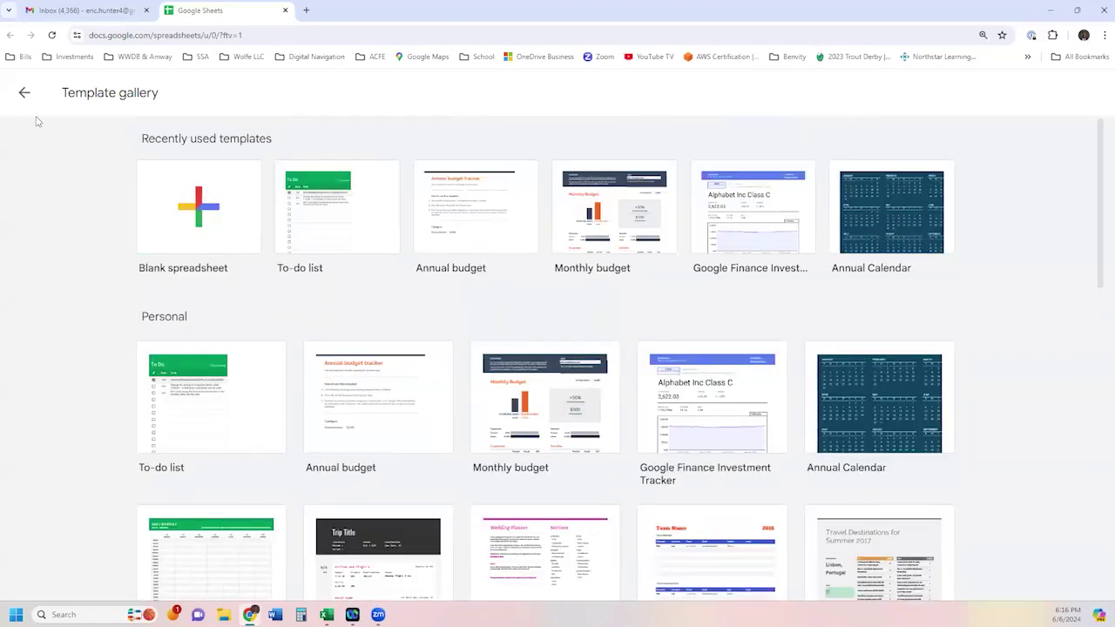
left_click(24, 93)
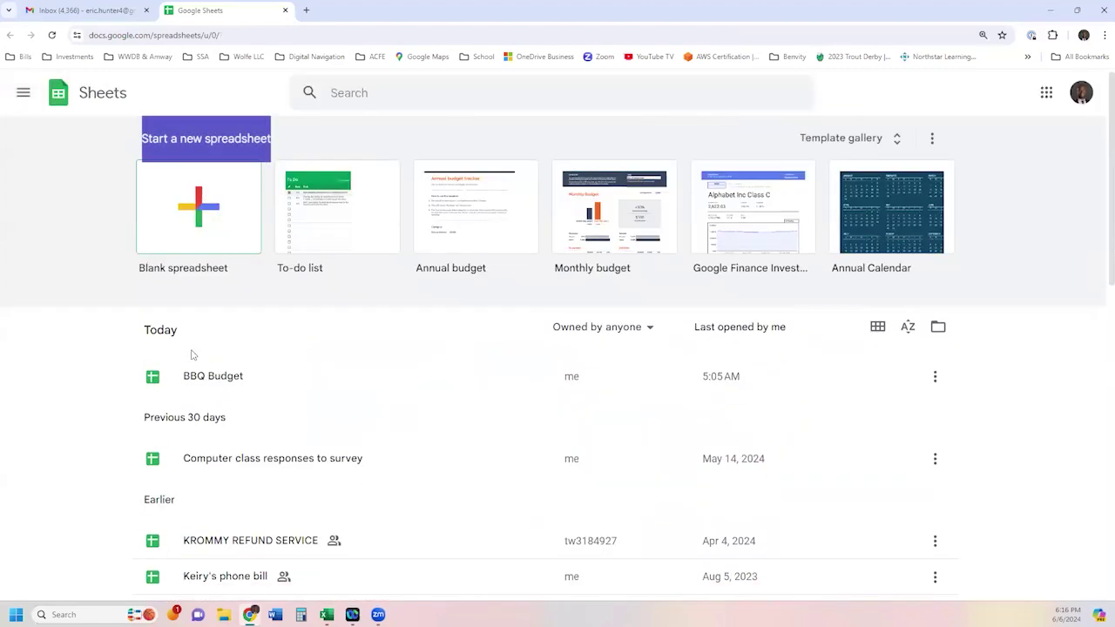
Look through the list of existing spreadsheets from the most recent to the oldest.
left_click_drag(133, 338, 177, 341)
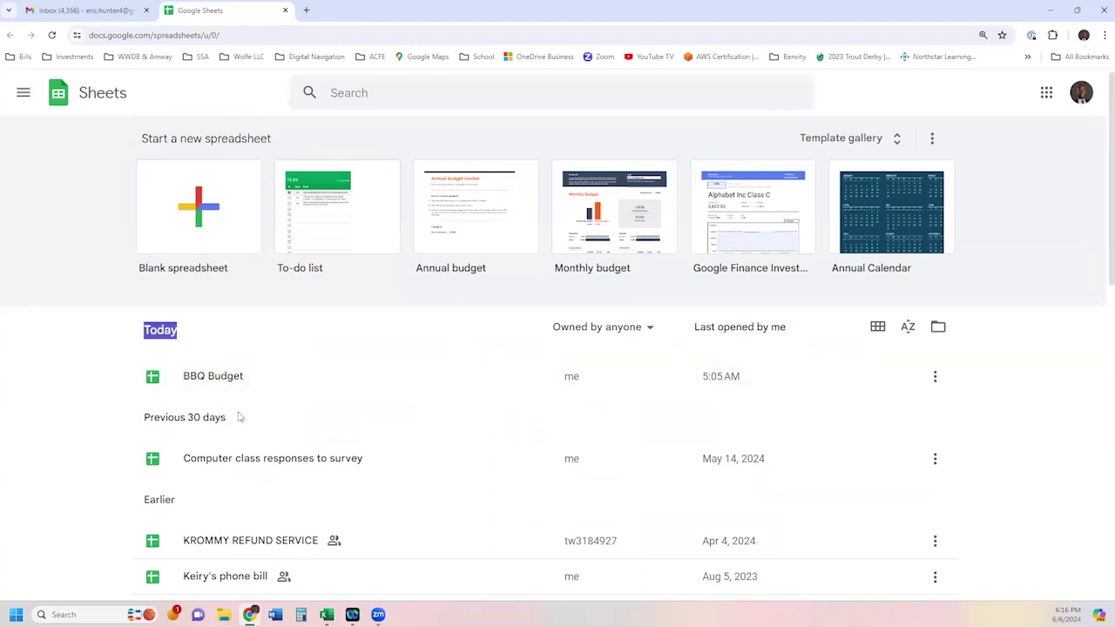
scroll(237, 544, "down", 9)
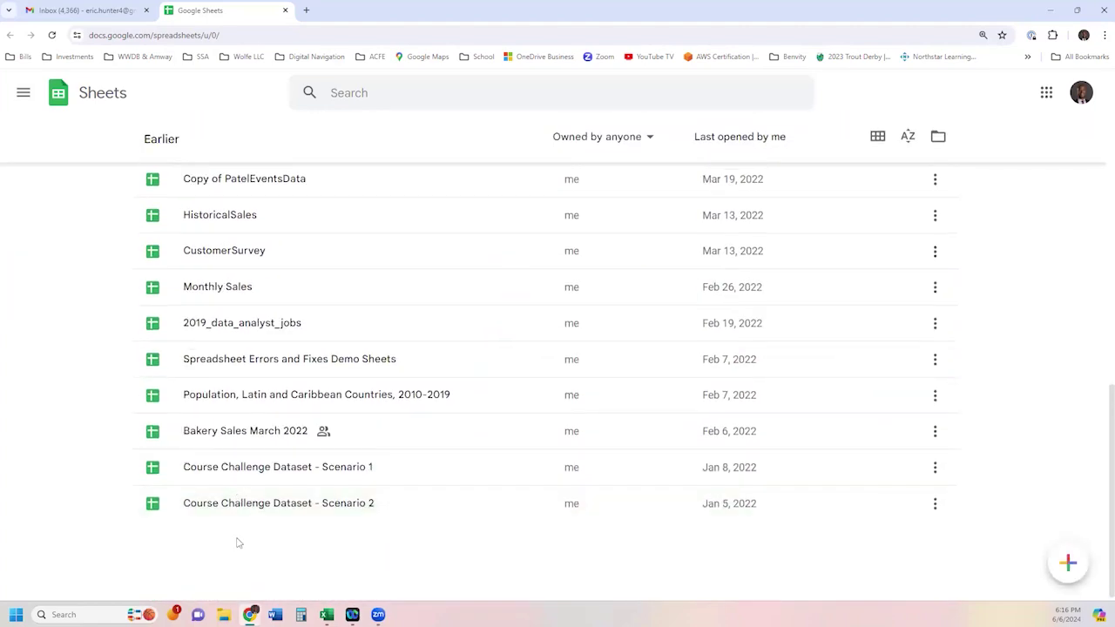
scroll(238, 542, "up", 10)
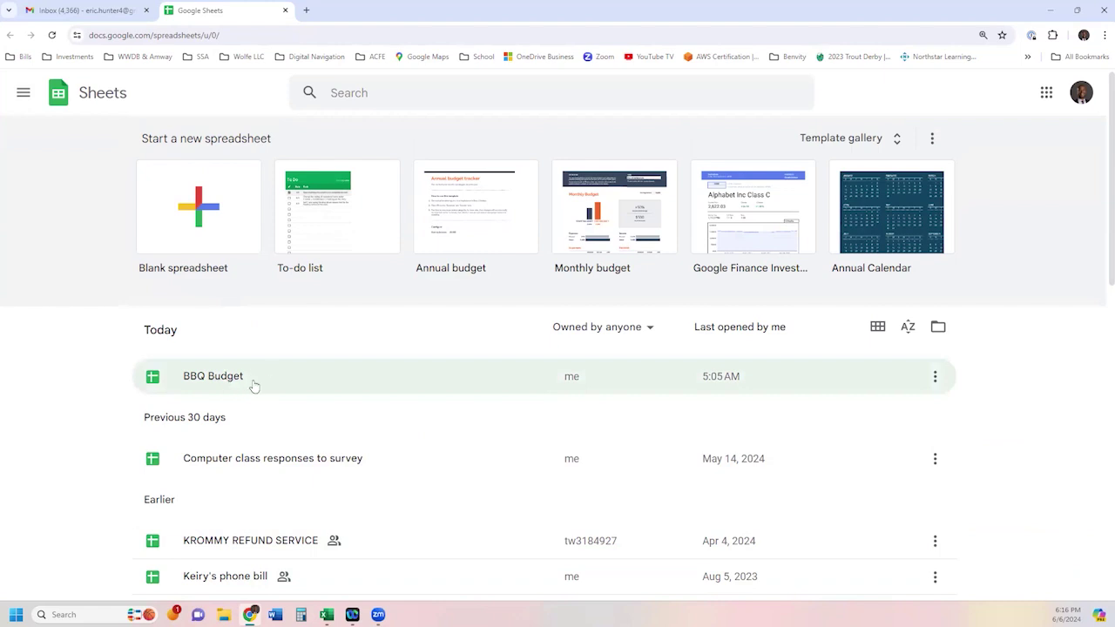
Move the BBQ Budget spreadsheet to the trash.
left_click(935, 380)
left_click(919, 441)
left_click(760, 384)
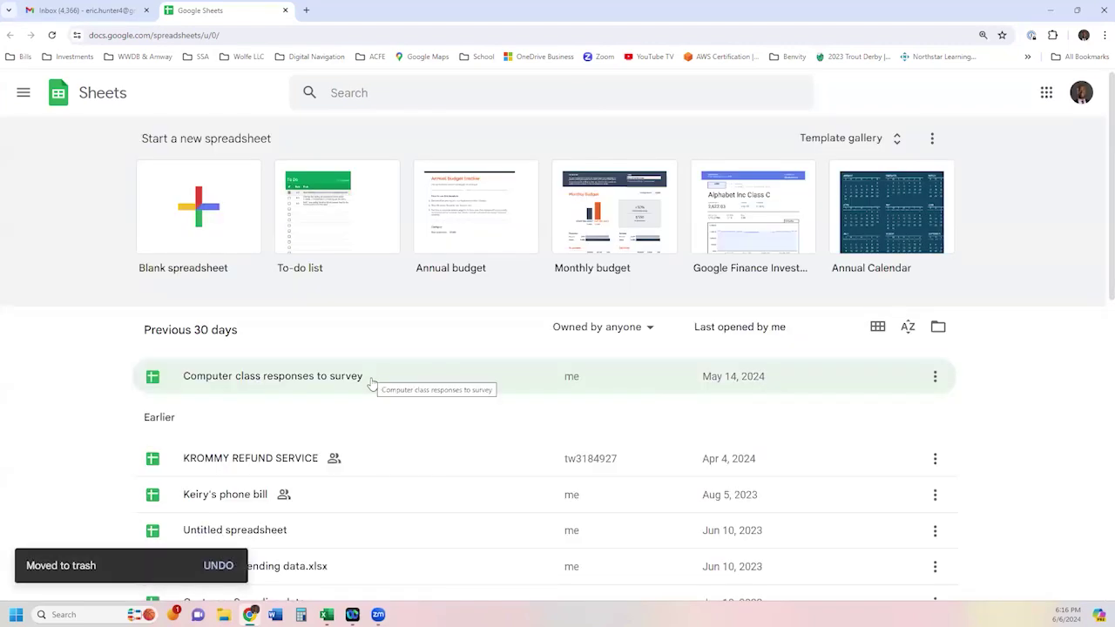
Create a blank spreadsheet and enlarge the page display by two zoom levels.
left_click(219, 228)
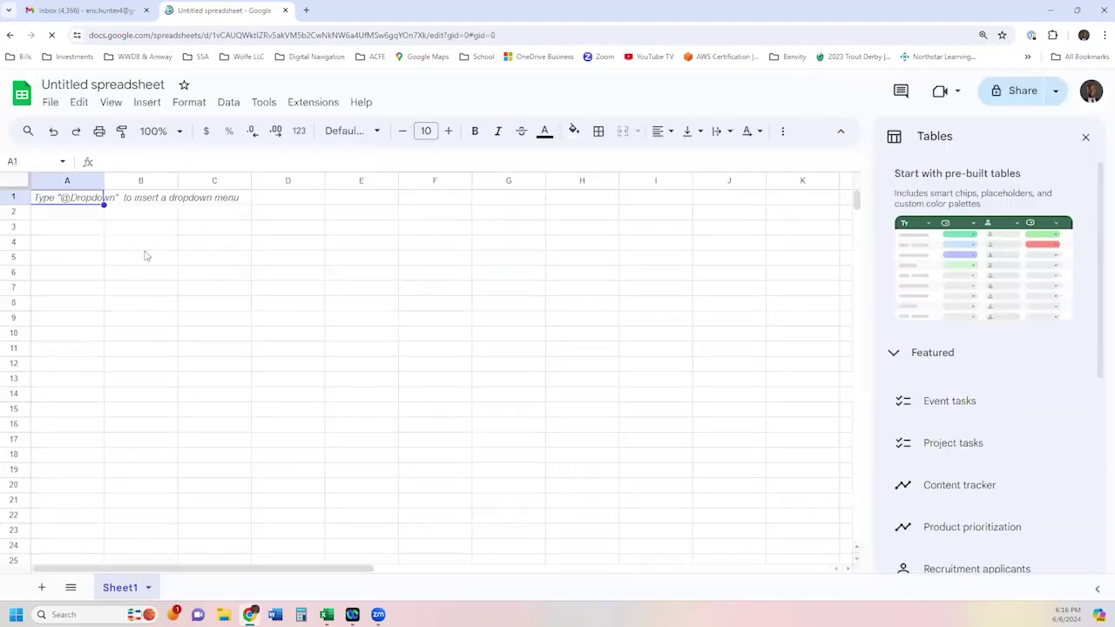
key("ctrl+plus")
key("ctrl+plus")
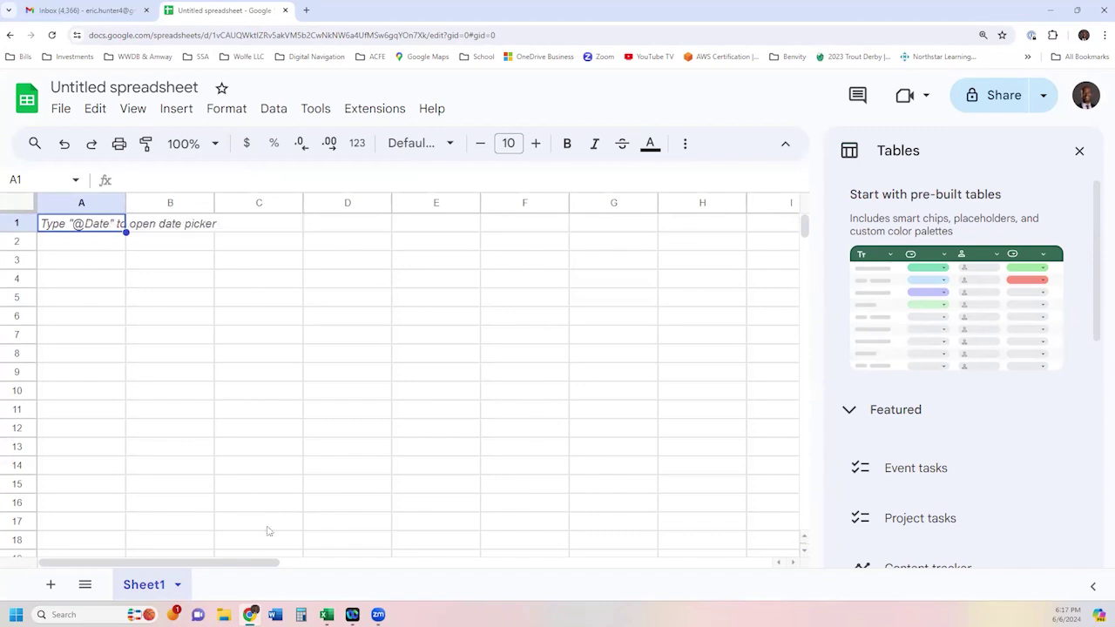
Examine the column layout by selecting columns B, C, D and E one at a time, and the last column Z.
left_click(170, 203)
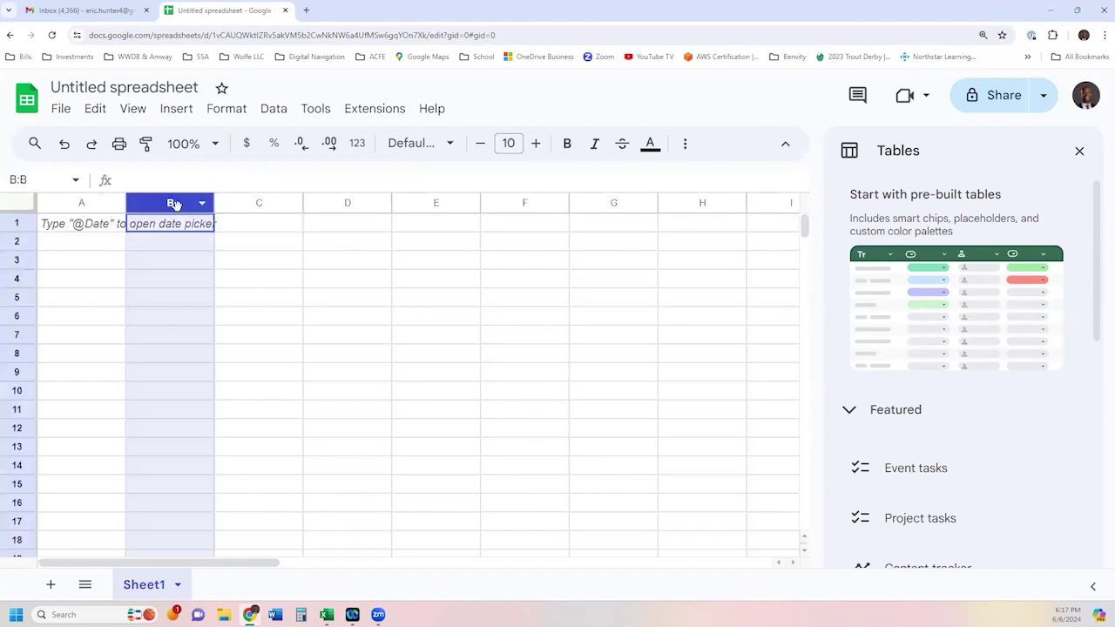
left_click(259, 204)
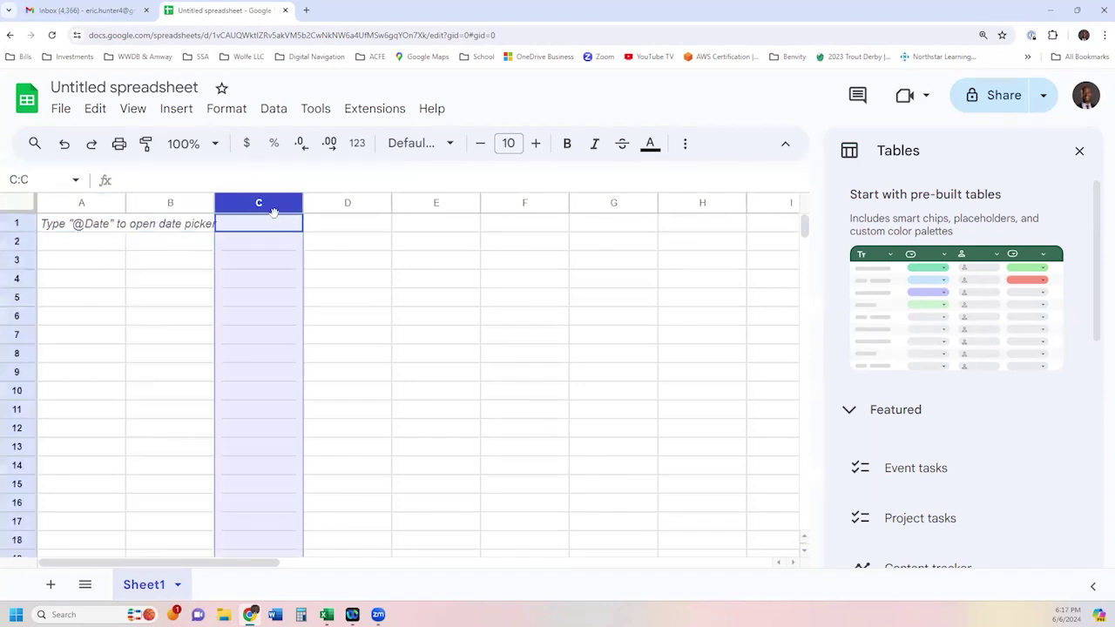
left_click(345, 207)
left_click(445, 203)
left_click_drag(231, 564, 741, 563)
left_click(756, 206)
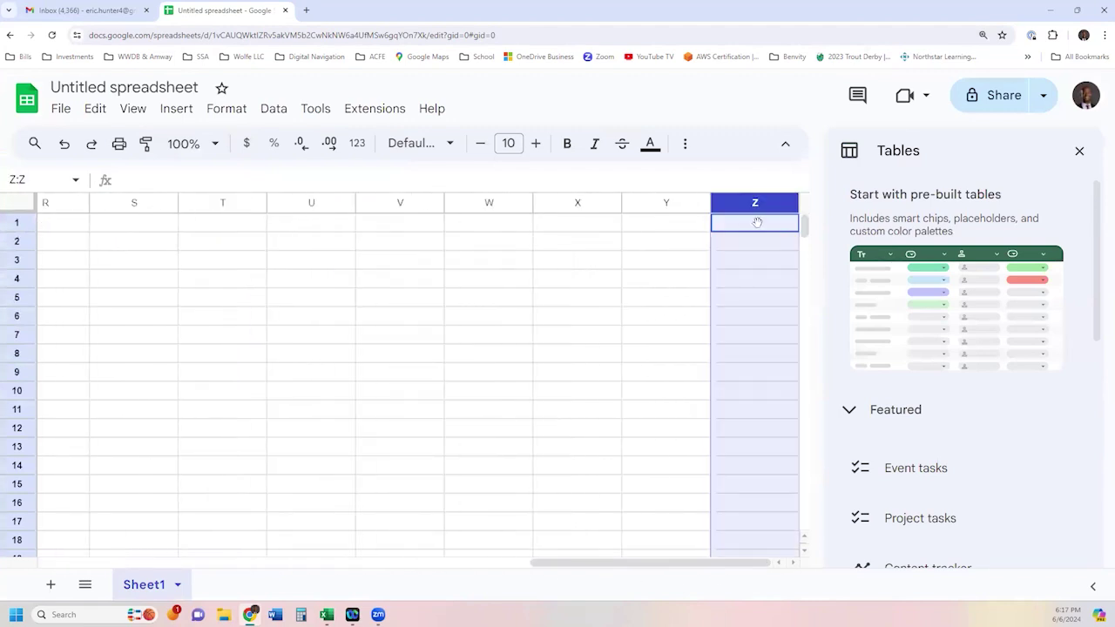
left_click_drag(665, 566, 139, 580)
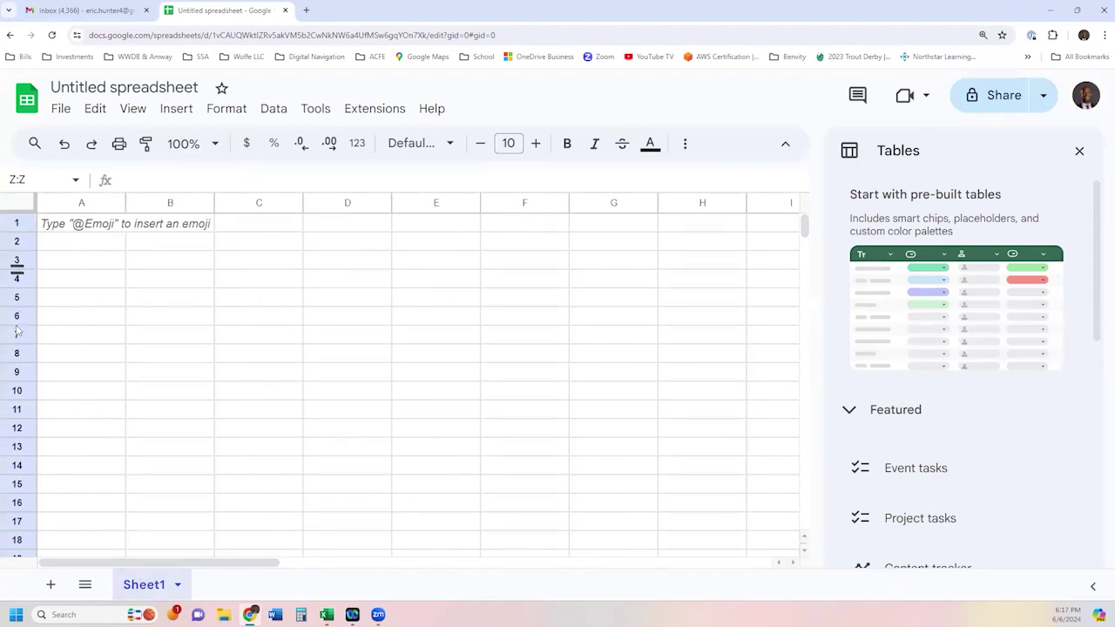
Examine the row layout by selecting rows 1, 2 and 3 individually and a block of rows from 1 to 12.
left_click(17, 224)
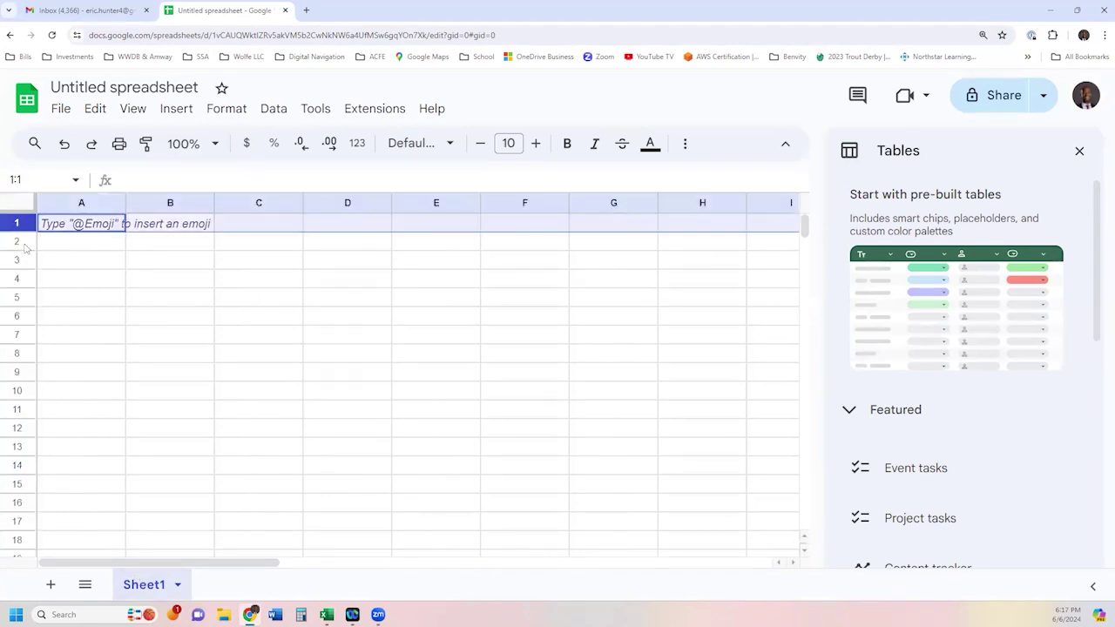
left_click(24, 244)
left_click(21, 257)
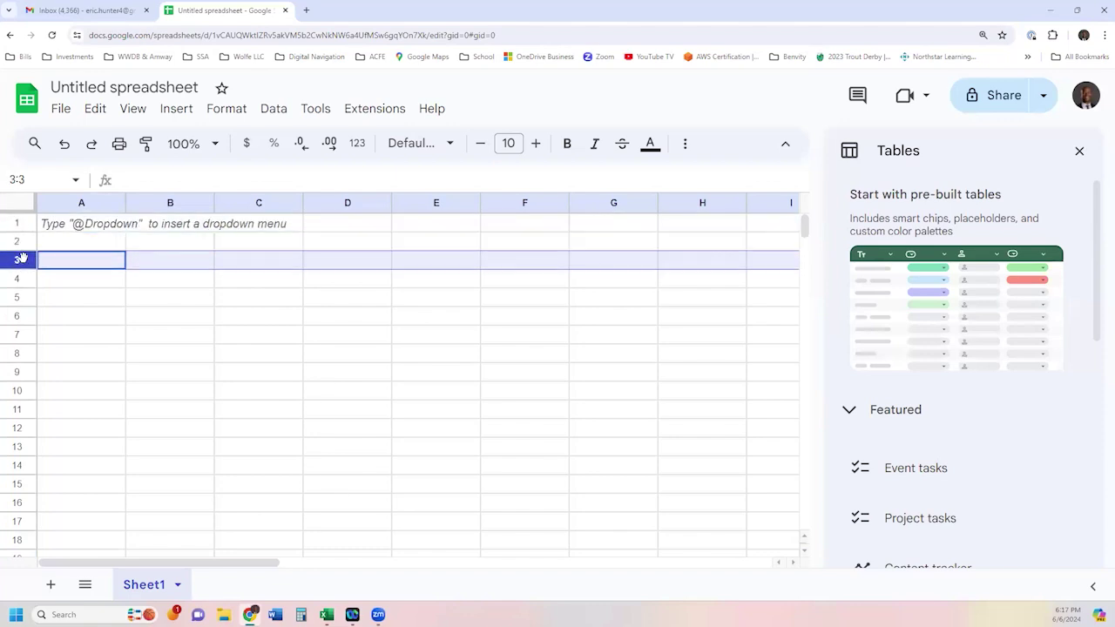
left_click_drag(17, 224, 19, 430)
left_click(328, 228)
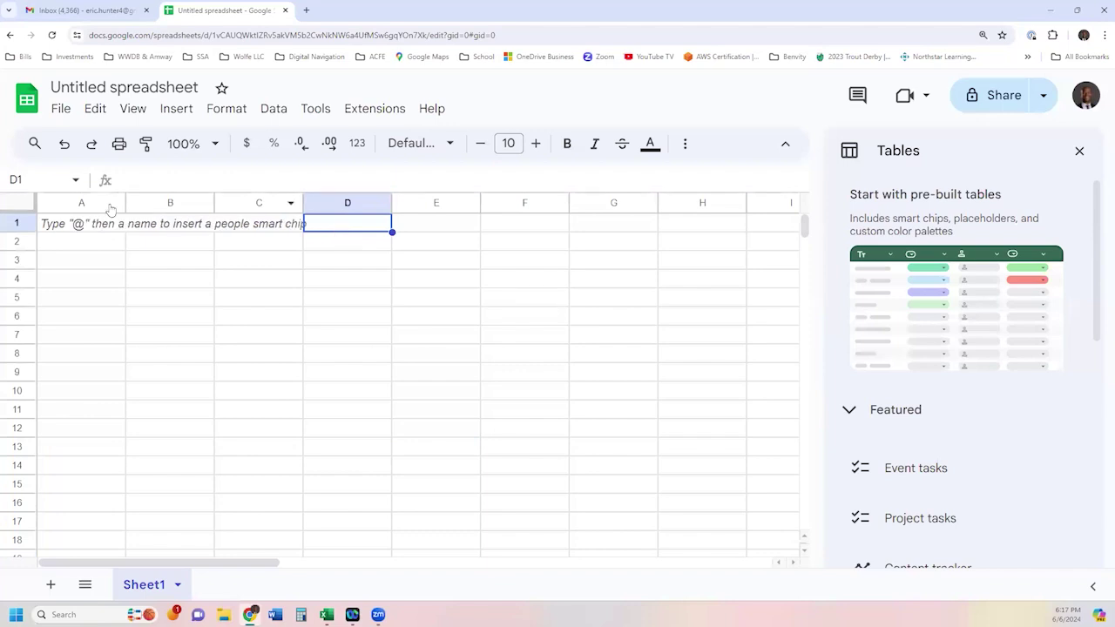
Demonstrate multiple selection with columns A to D, columns A to F and rows 1 to 12, clearing each selection.
left_click_drag(82, 203, 355, 219)
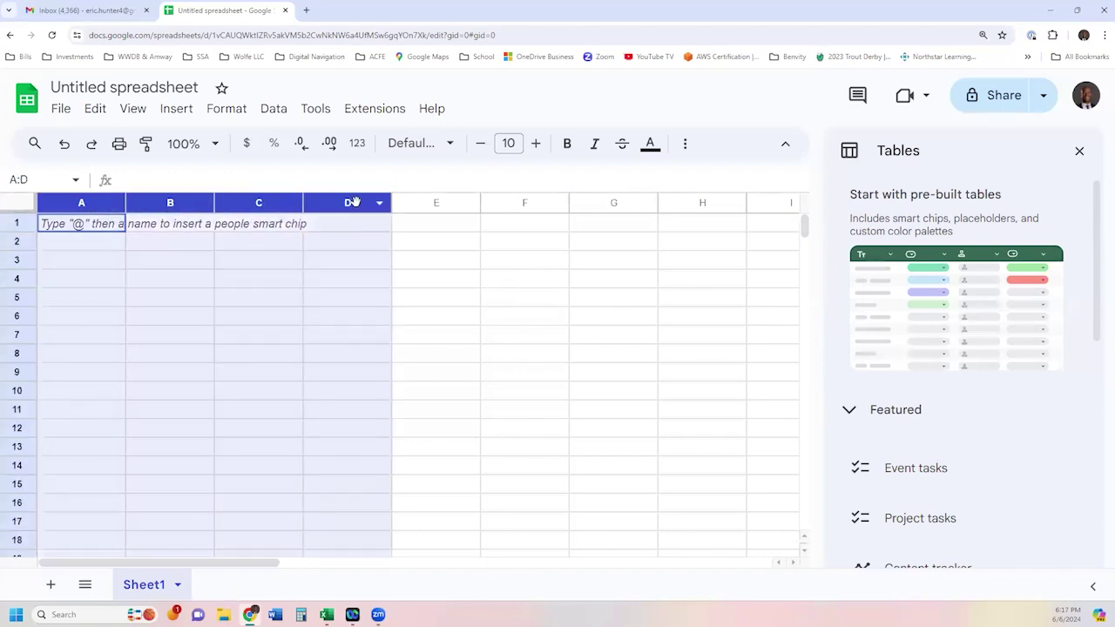
left_click(438, 339)
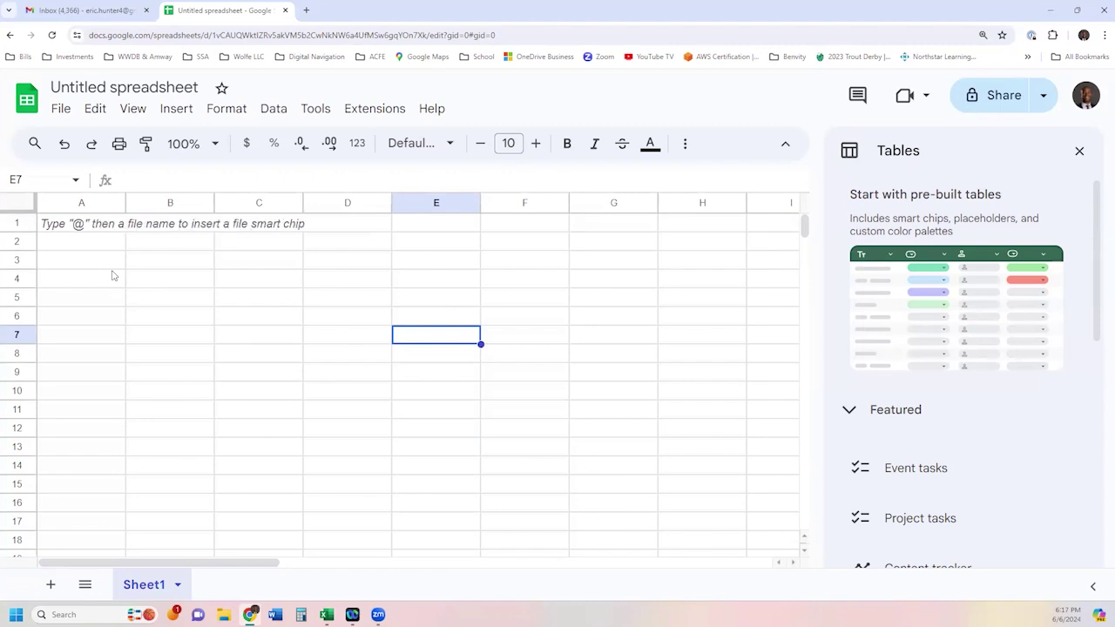
left_click_drag(104, 202, 566, 209)
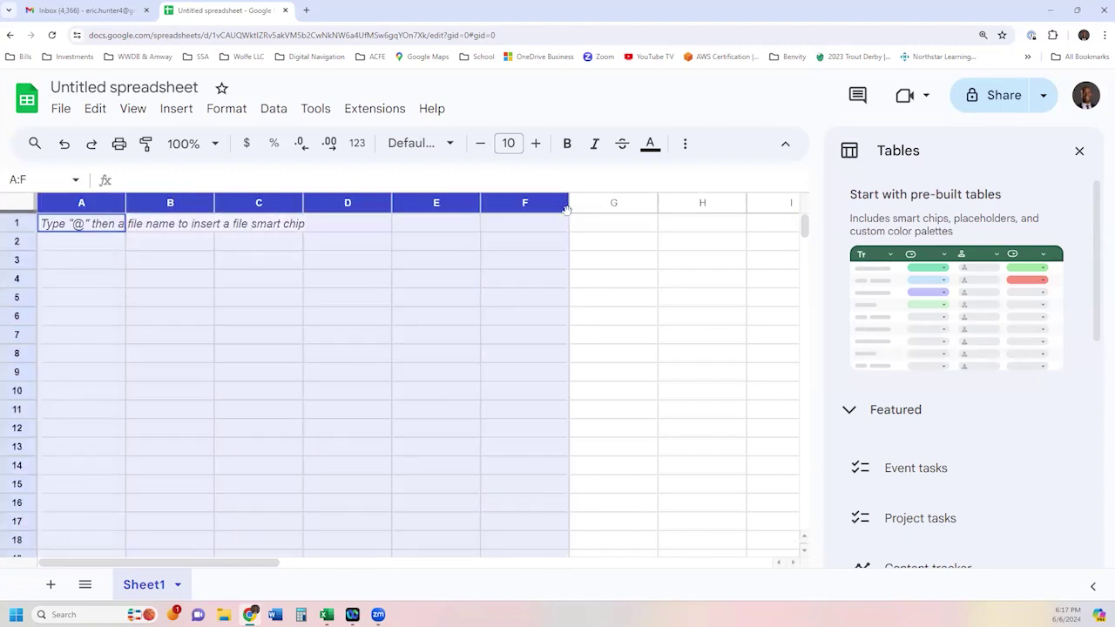
left_click_drag(525, 409, 524, 391)
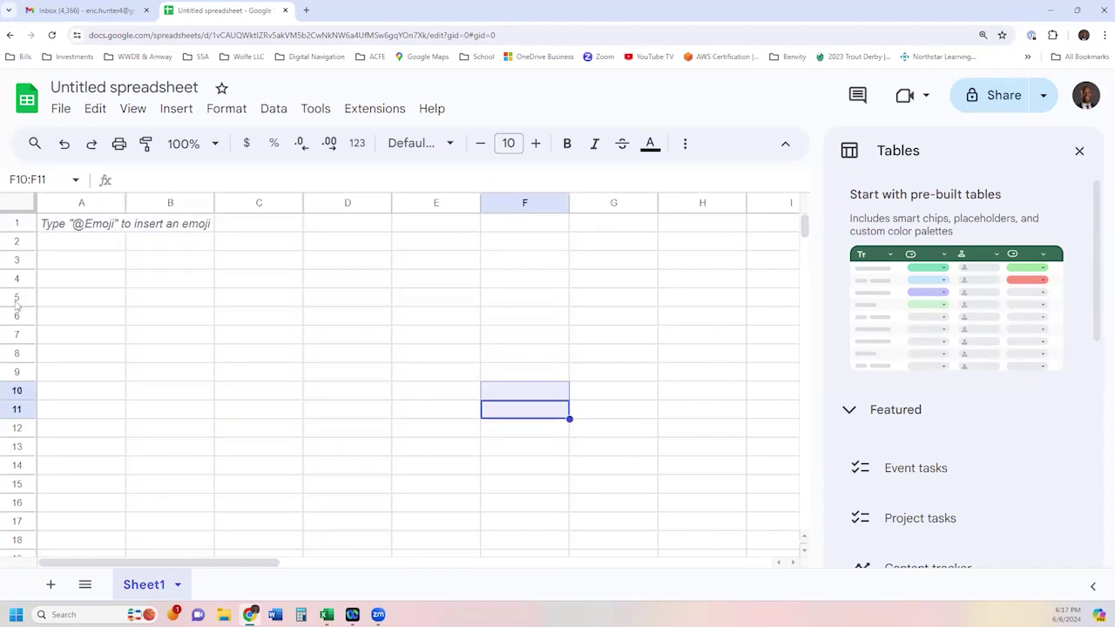
left_click_drag(17, 227, 15, 435)
left_click(171, 396)
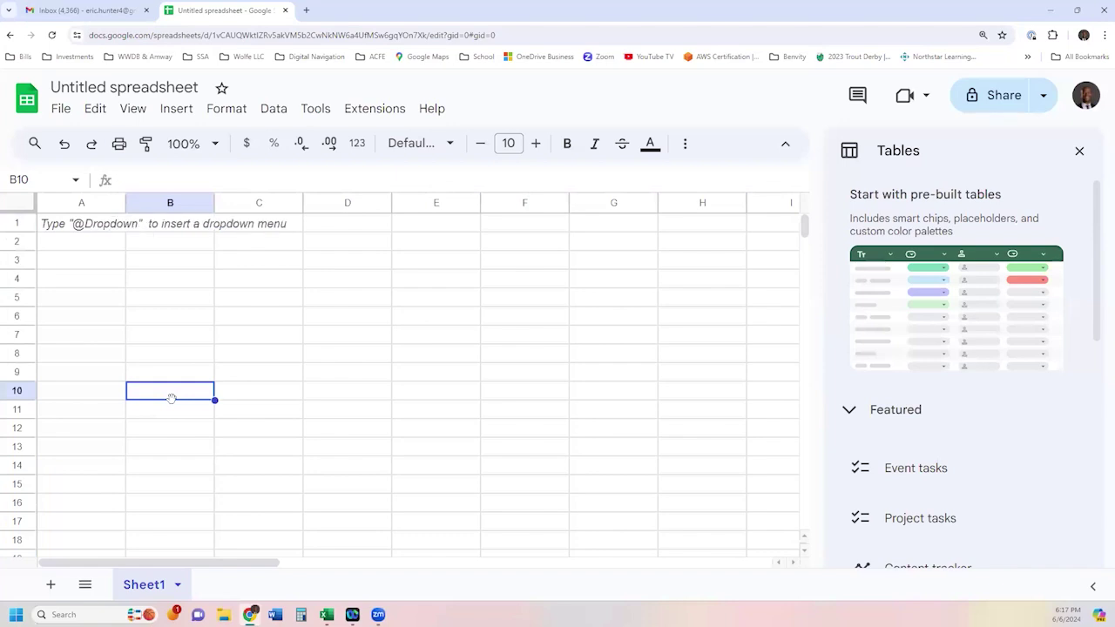
Close the Tables suggestions and enter the title "BBQ Shopping List" in cell A1.
left_click(1079, 151)
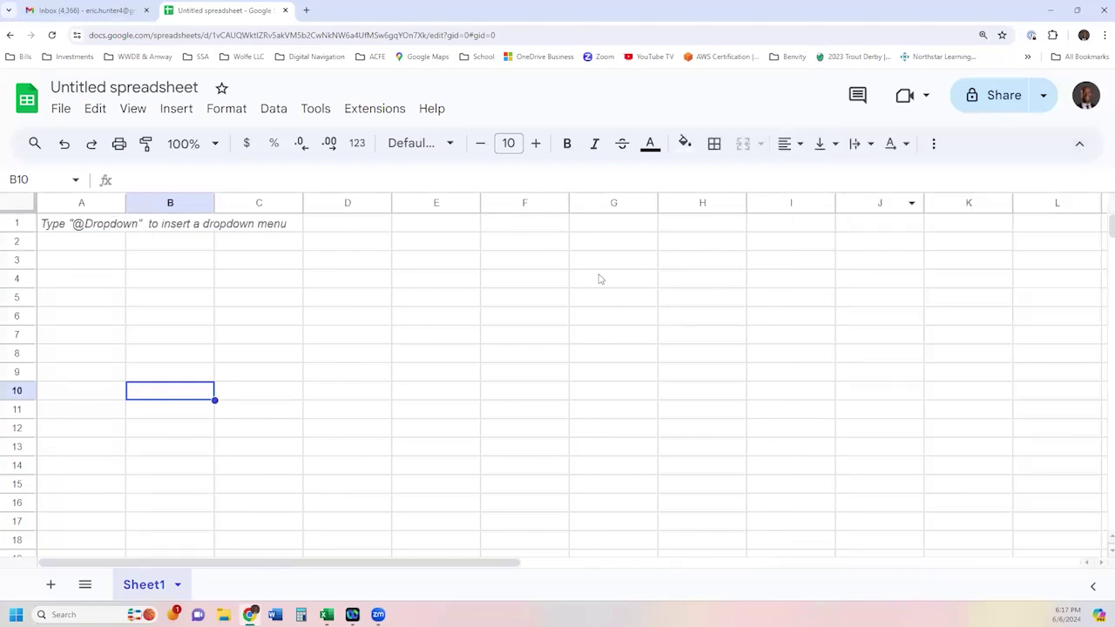
left_click(157, 283)
left_click(62, 228)
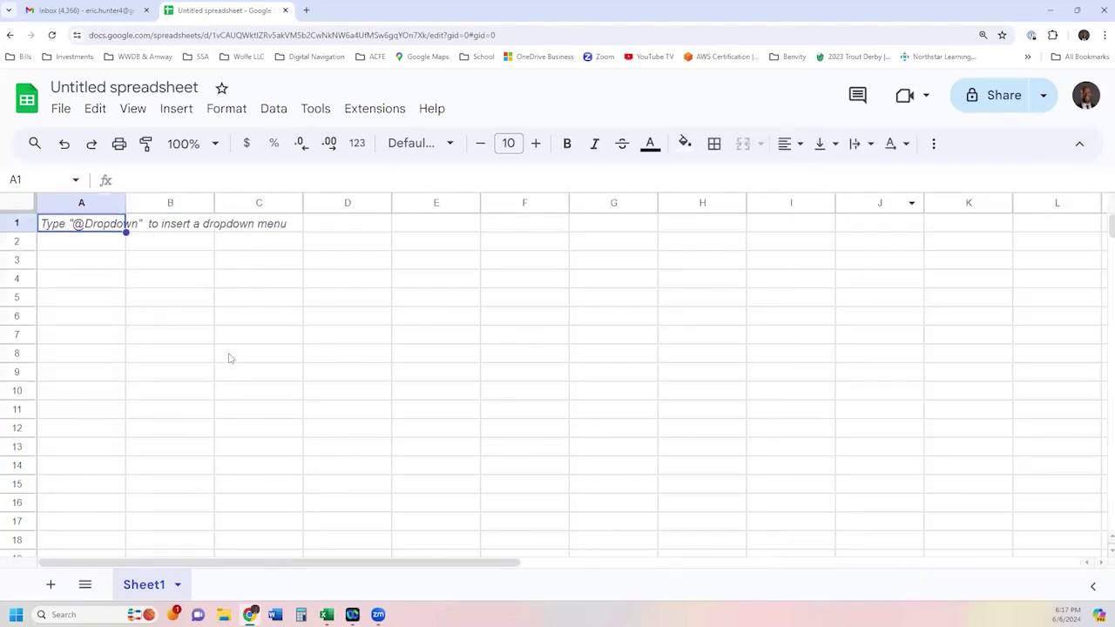
type("BB")
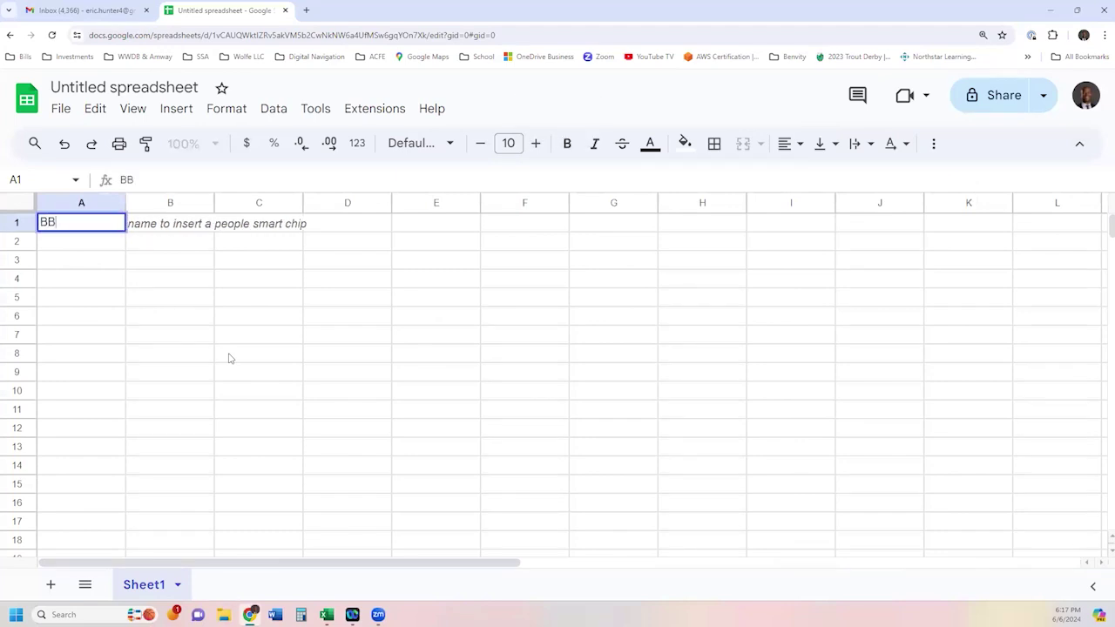
type("Q Shopping List")
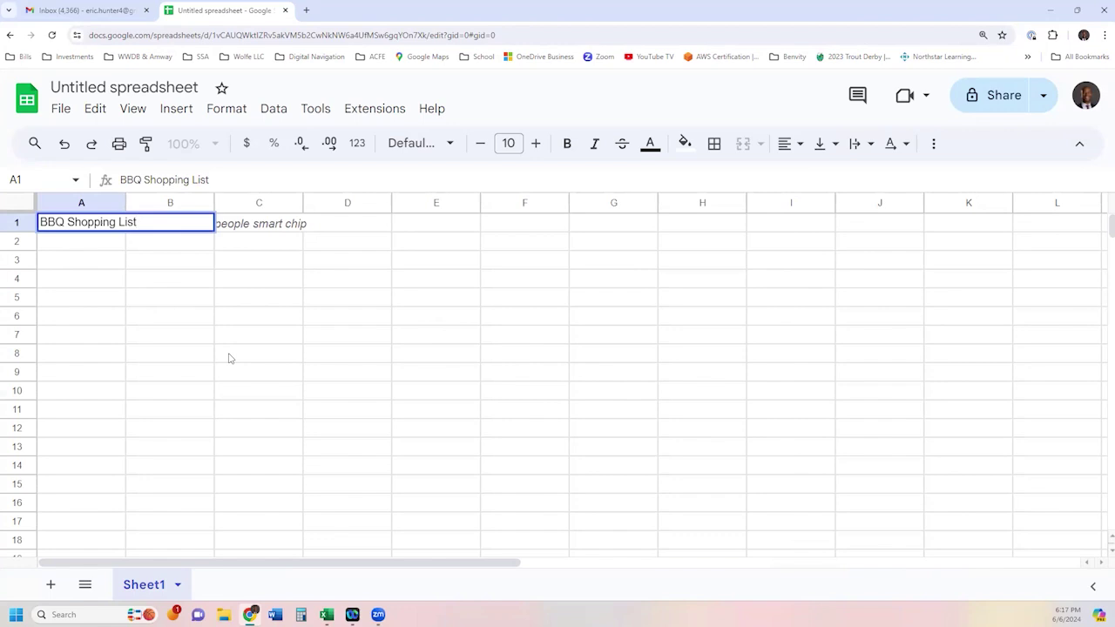
key("Return")
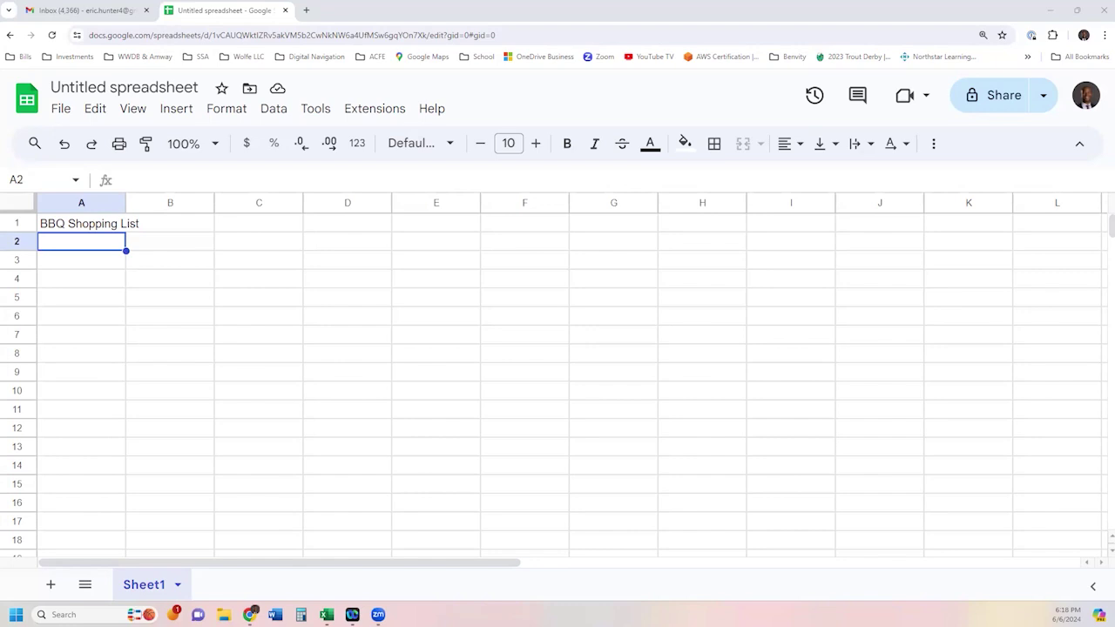
Widen column A enough to fit the title, narrow it until the text spills into column B, and select cell A1.
left_click(84, 267)
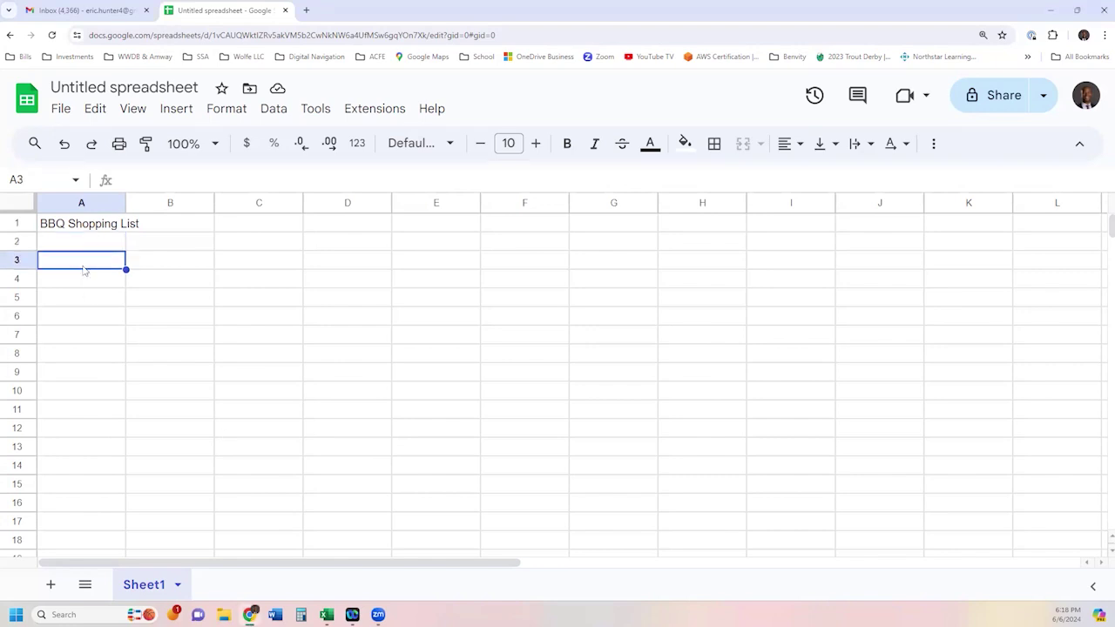
left_click(101, 226)
left_click(104, 267)
left_click_drag(125, 203, 150, 203)
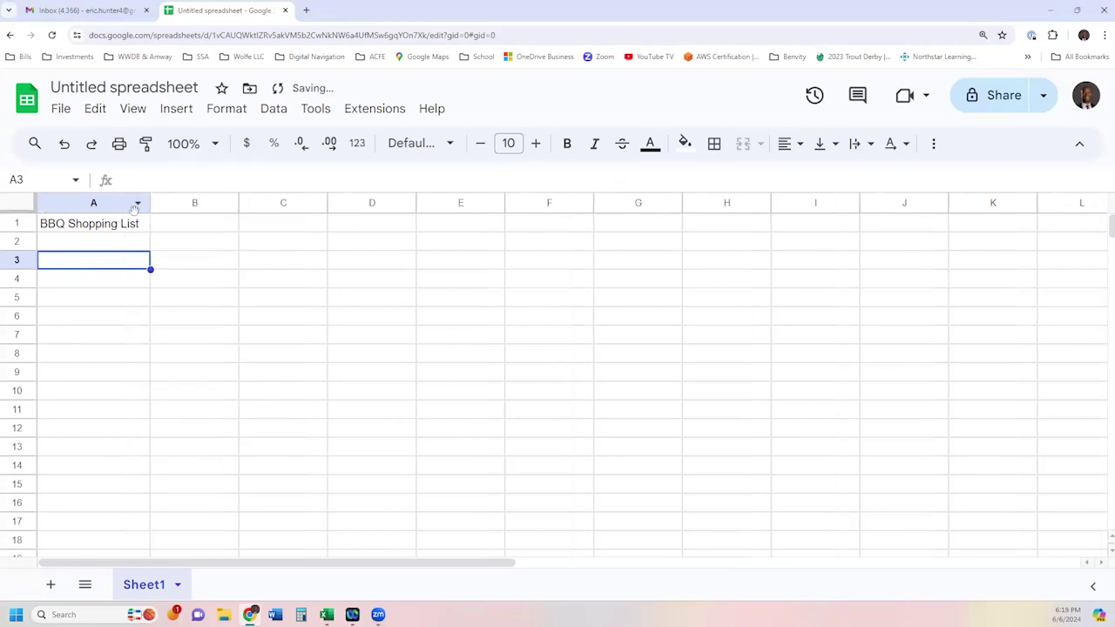
left_click_drag(149, 203, 113, 203)
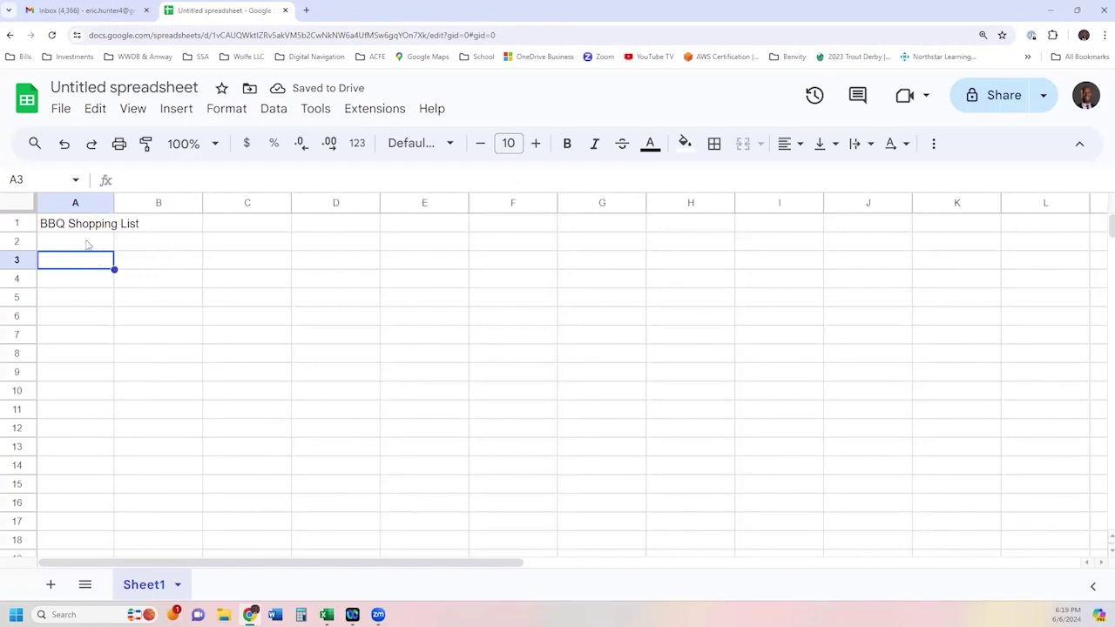
left_click(78, 228)
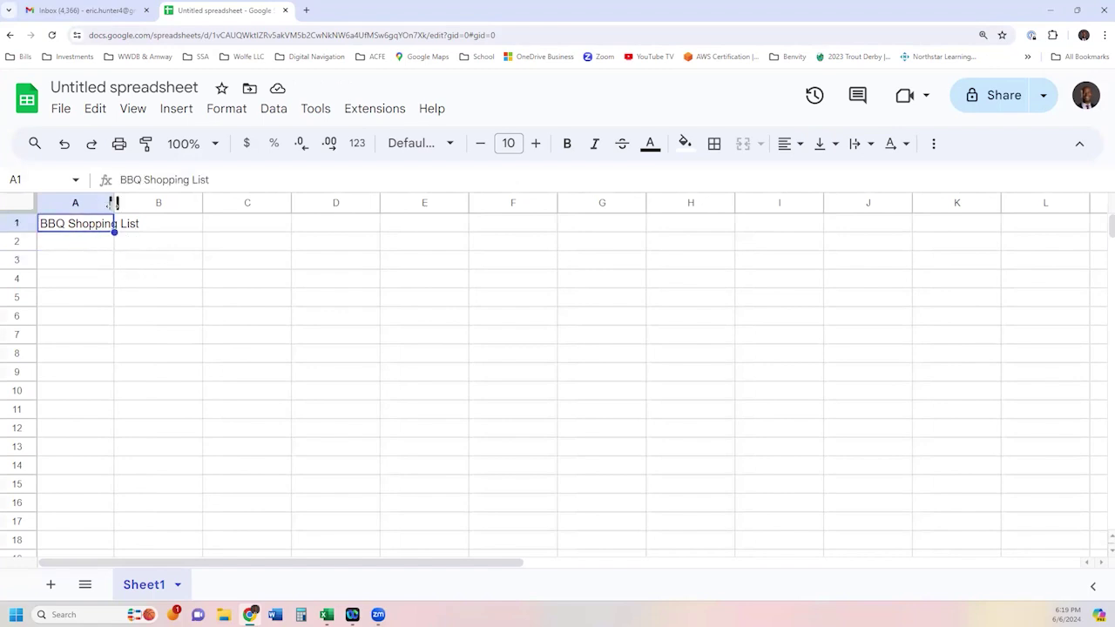
Widen column A until the title "BBQ Shopping List" fits entirely inside cell A1.
left_click_drag(112, 202, 117, 202)
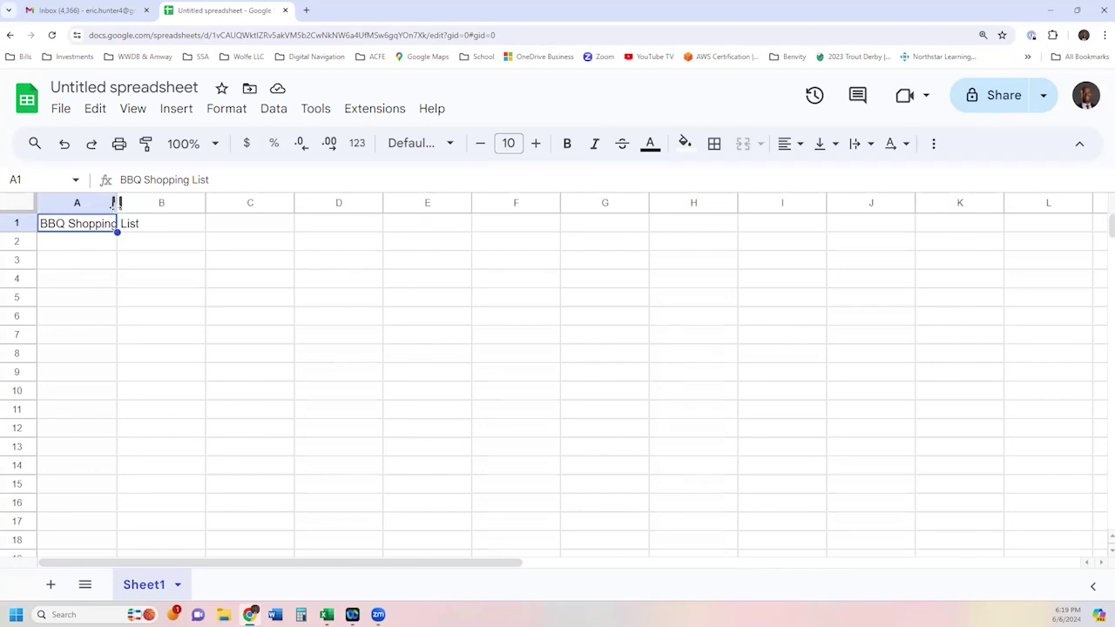
left_click_drag(116, 202, 114, 202)
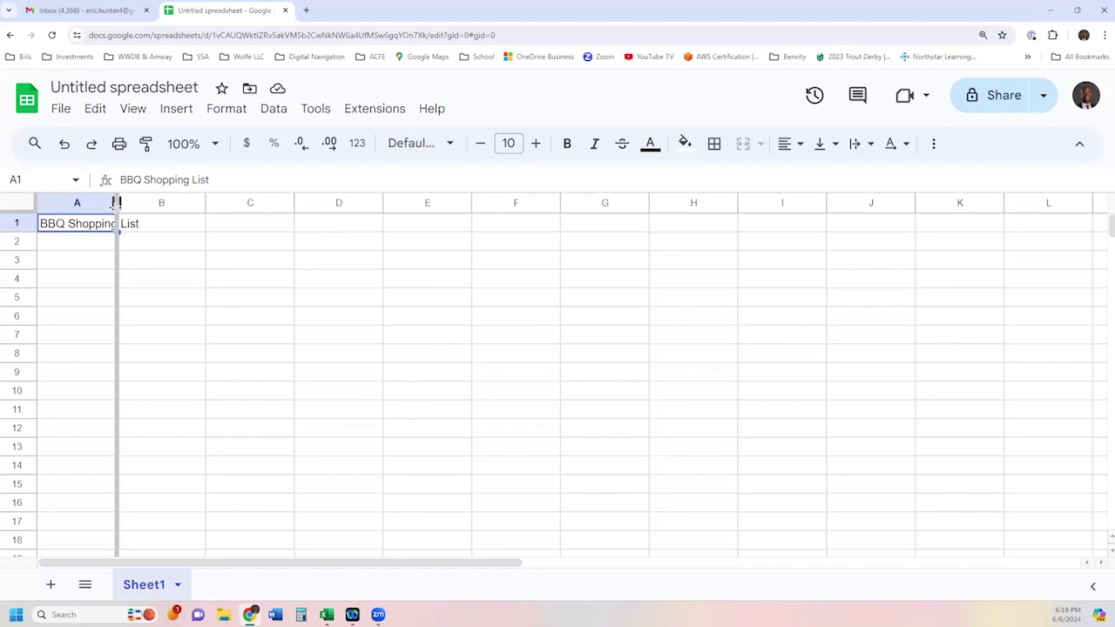
left_click_drag(116, 202, 153, 202)
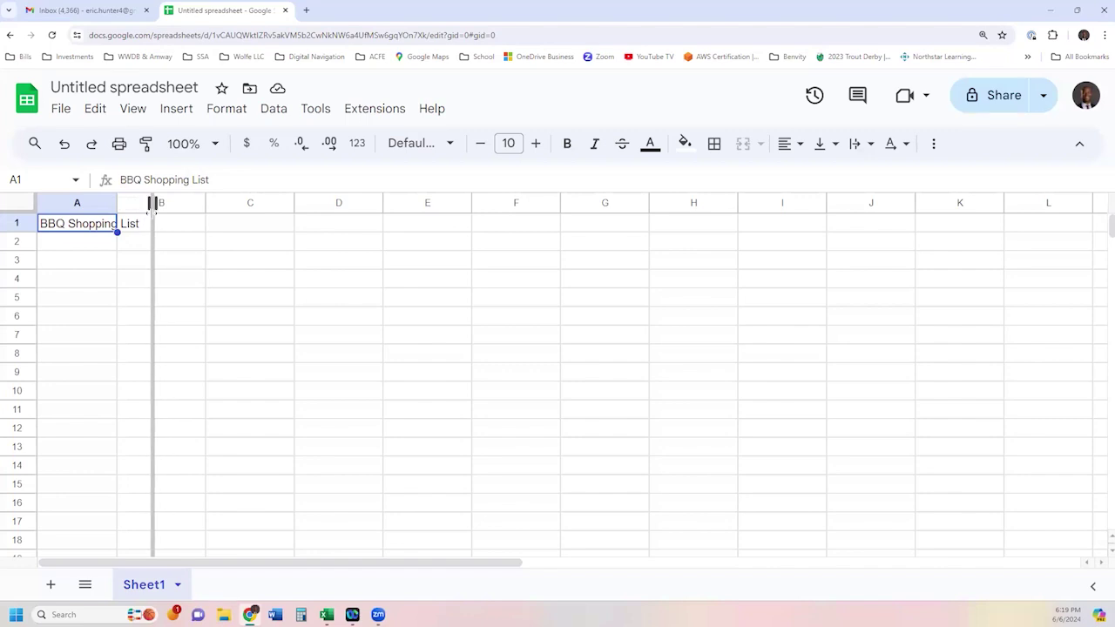
left_click_drag(152, 204, 152, 203)
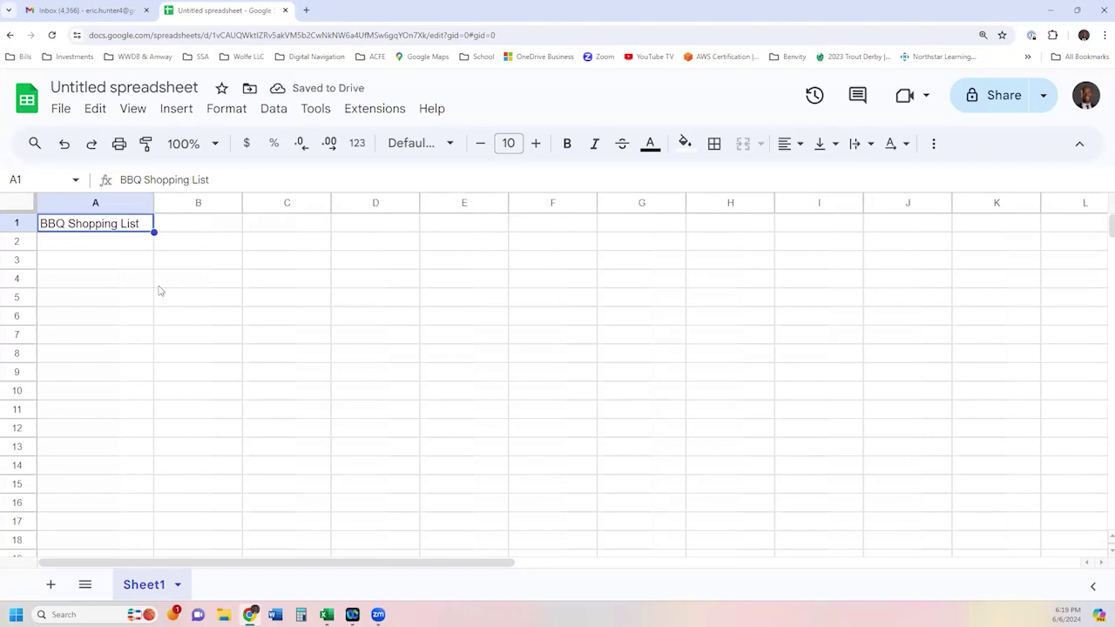
left_click(131, 243)
left_click(130, 230)
Enter the headers Item, Quantity, Cost Per Unit and Total Item Cost in cells A3 to D3.
left_click(112, 263)
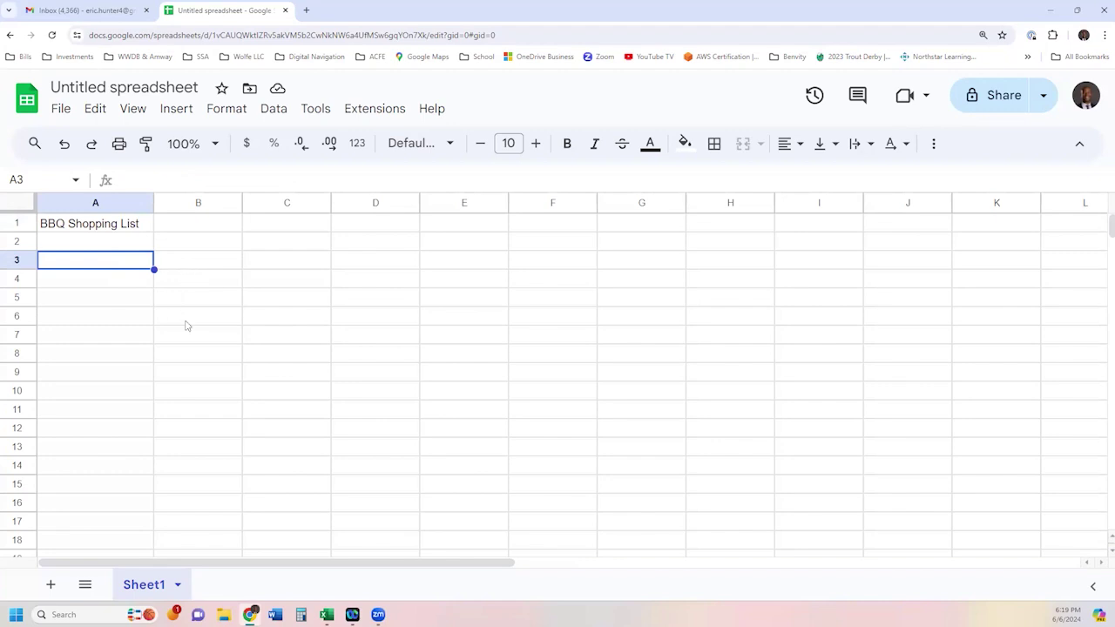
type("Ite")
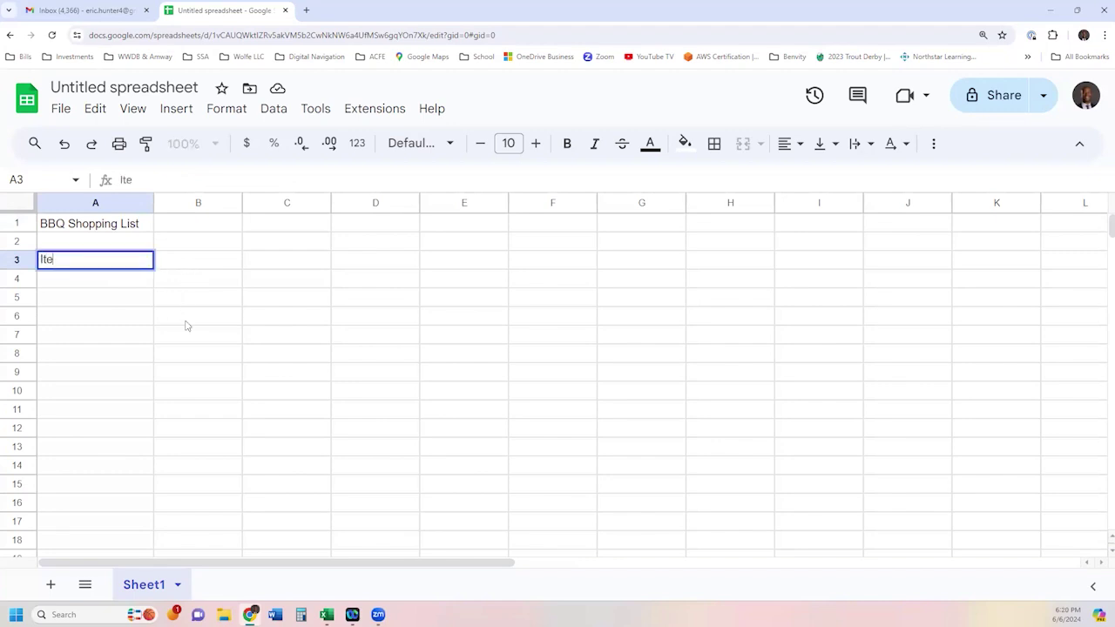
type("m")
key("Tab")
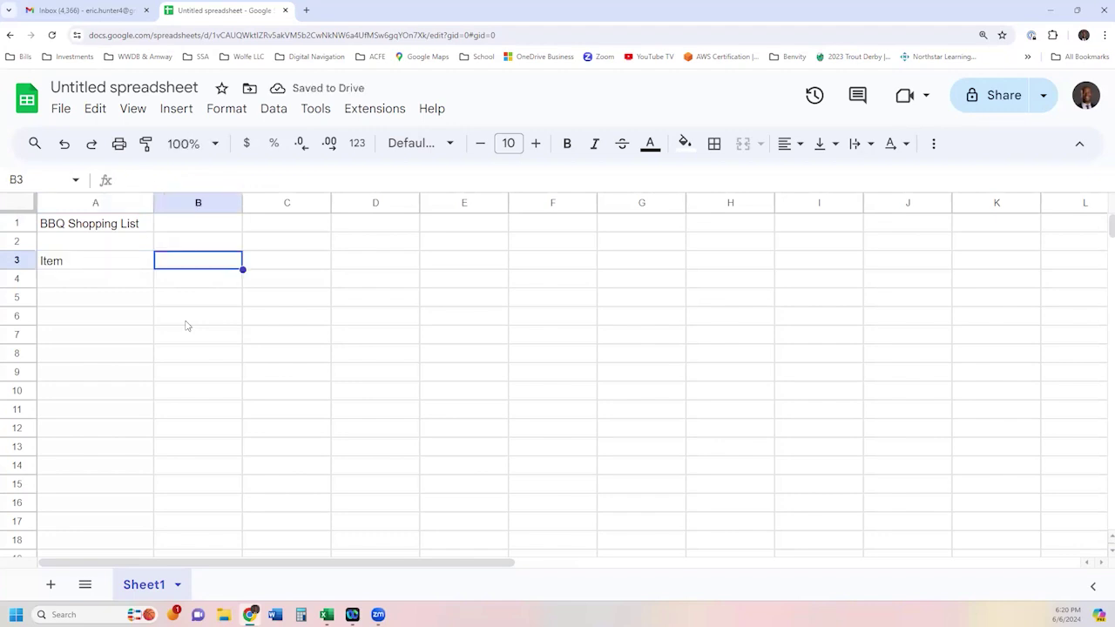
type("Quantity")
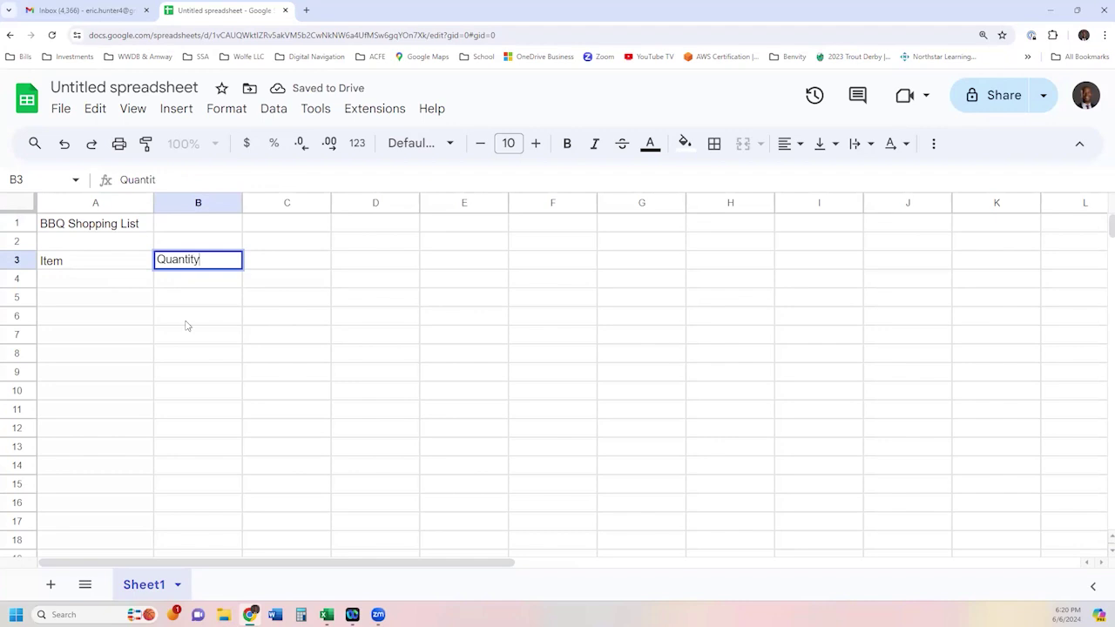
key("Tab")
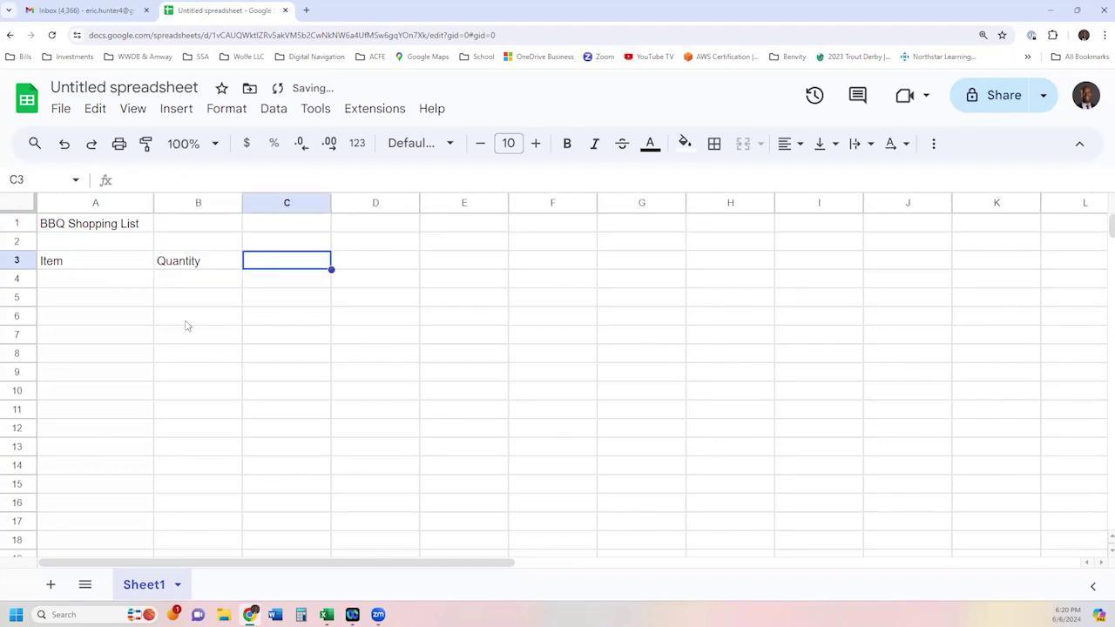
type("Cos")
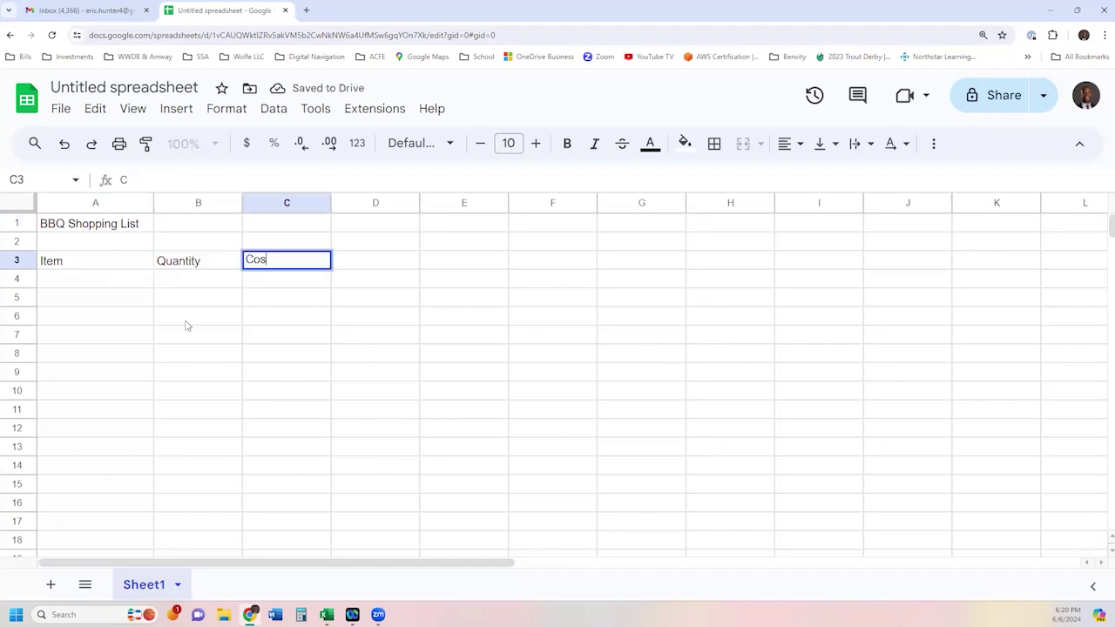
type("t Per Unit")
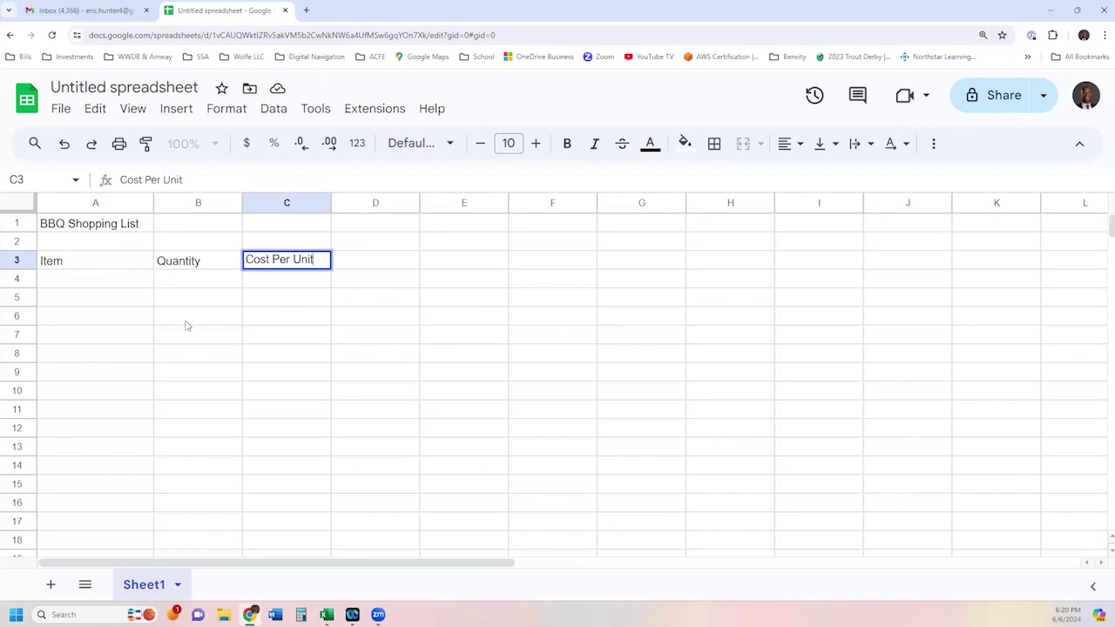
key("Tab")
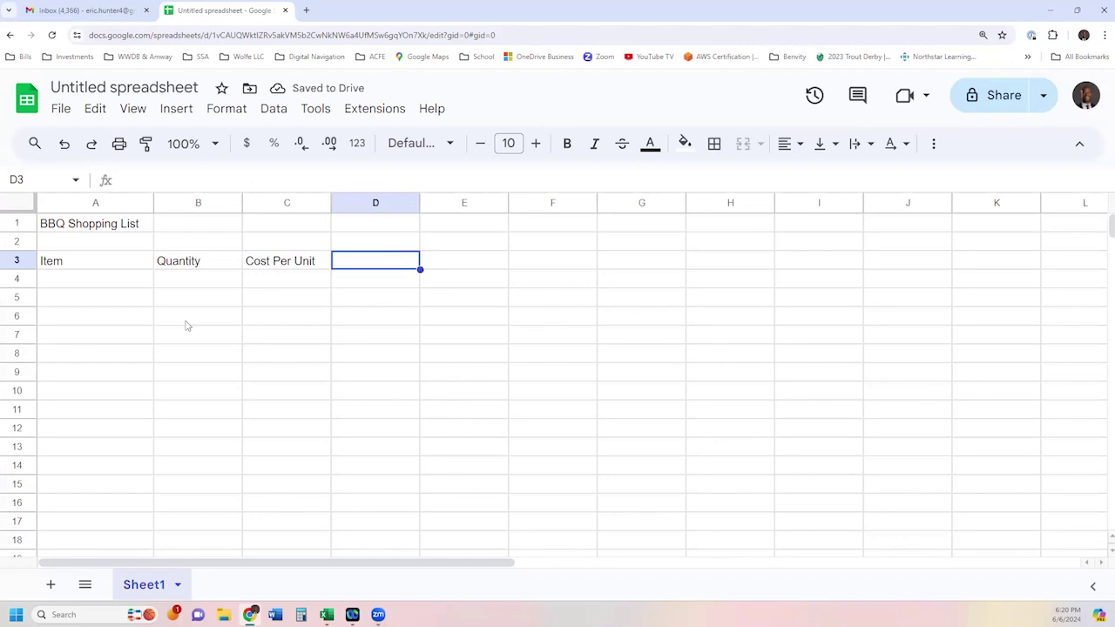
type("Total ")
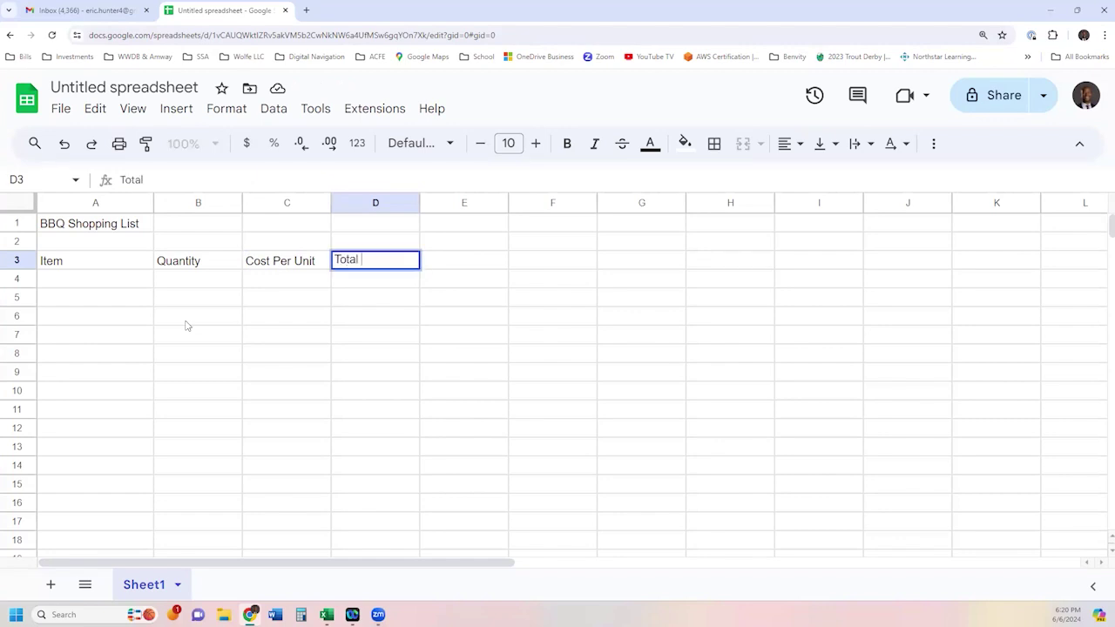
type("Item Cost")
key("Return")
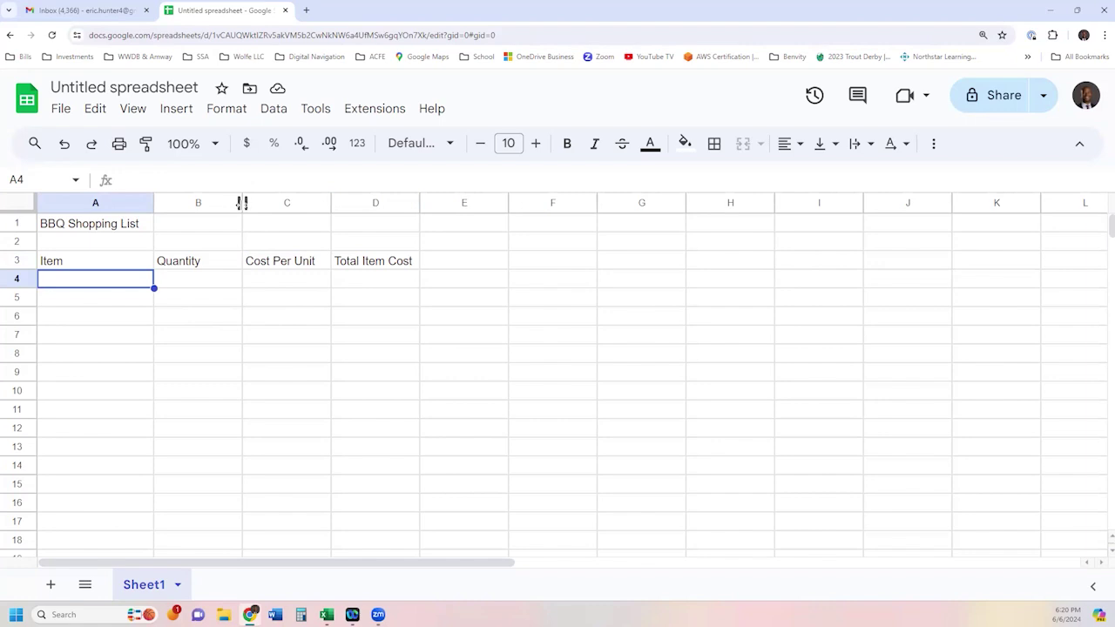
Widen columns B, C and D slightly to give their headers more room.
left_click_drag(242, 202, 247, 202)
left_click_drag(335, 202, 349, 202)
left_click_drag(438, 202, 456, 202)
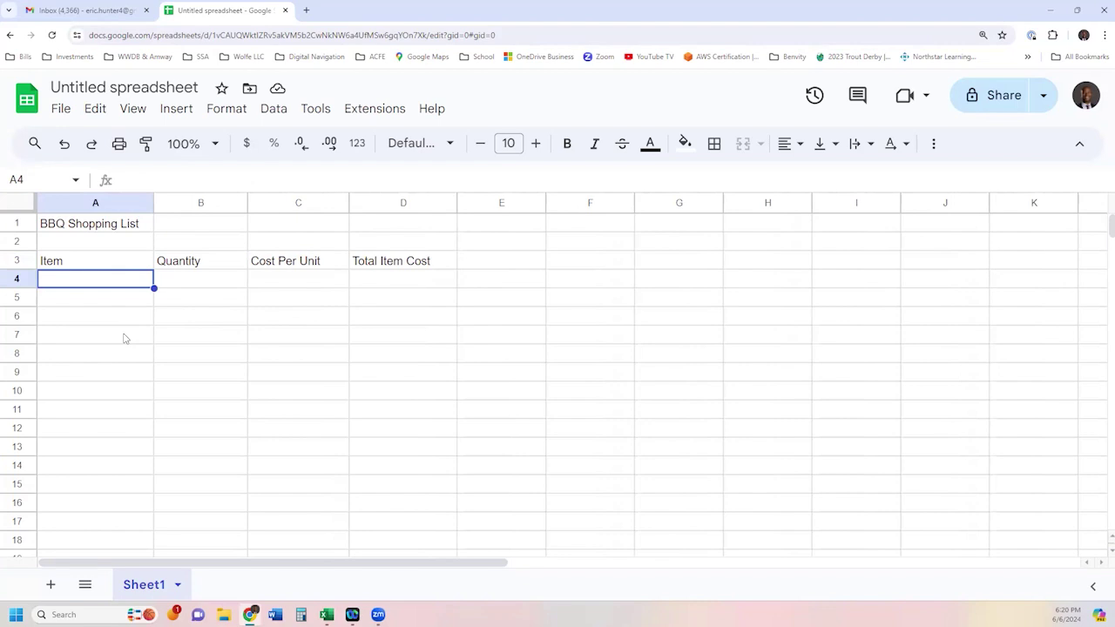
Fill row 4 with the item Burger, quantity 5 and cost per unit 25.
type("Burger")
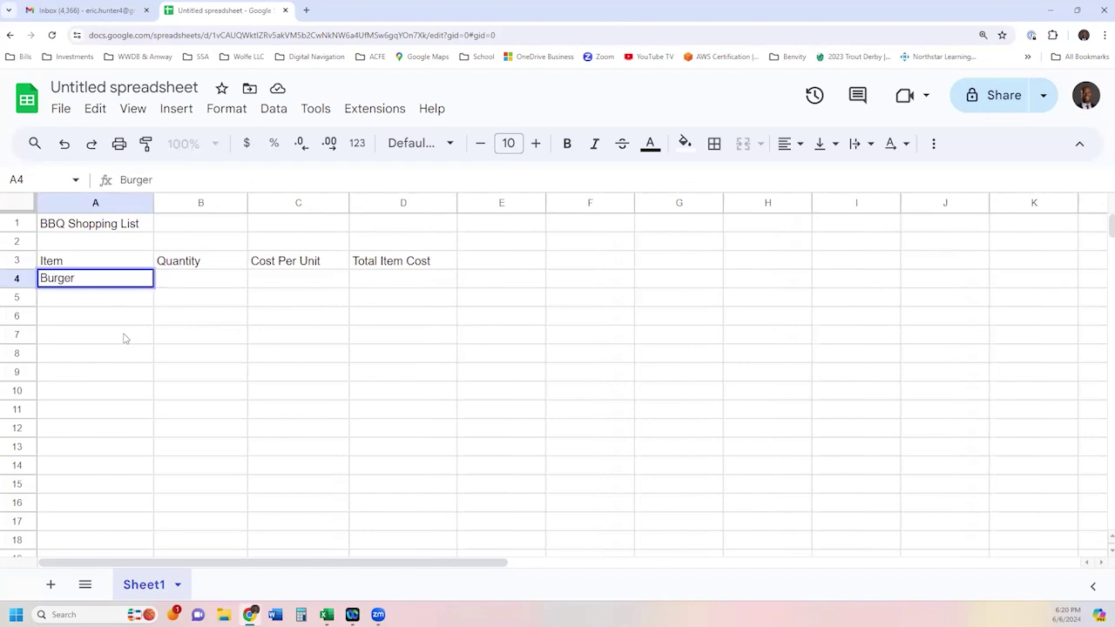
key("Tab")
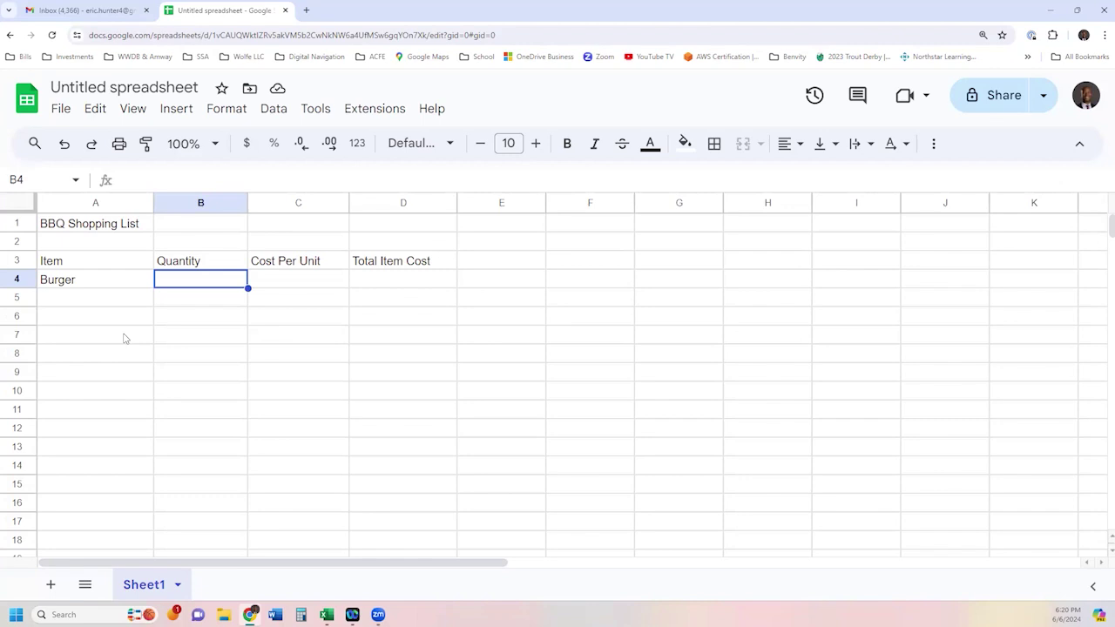
type("5")
key("Tab")
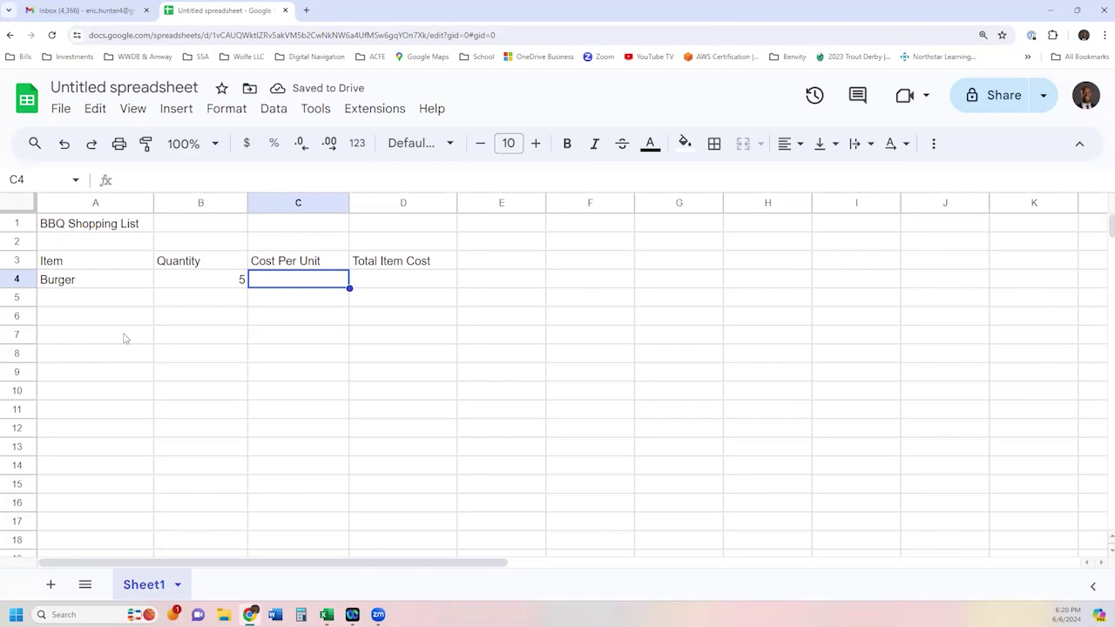
type("25")
key("Tab")
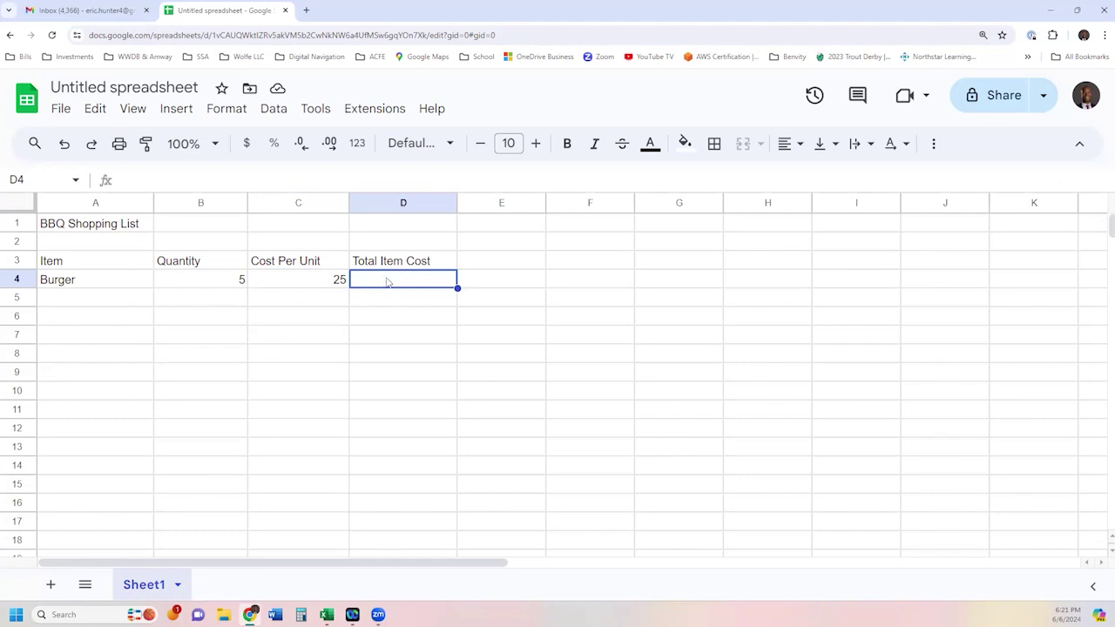
Examine the Burger row's quantity, cost per unit and total item cost cells by selecting each of them in turn, twice.
left_click(228, 284)
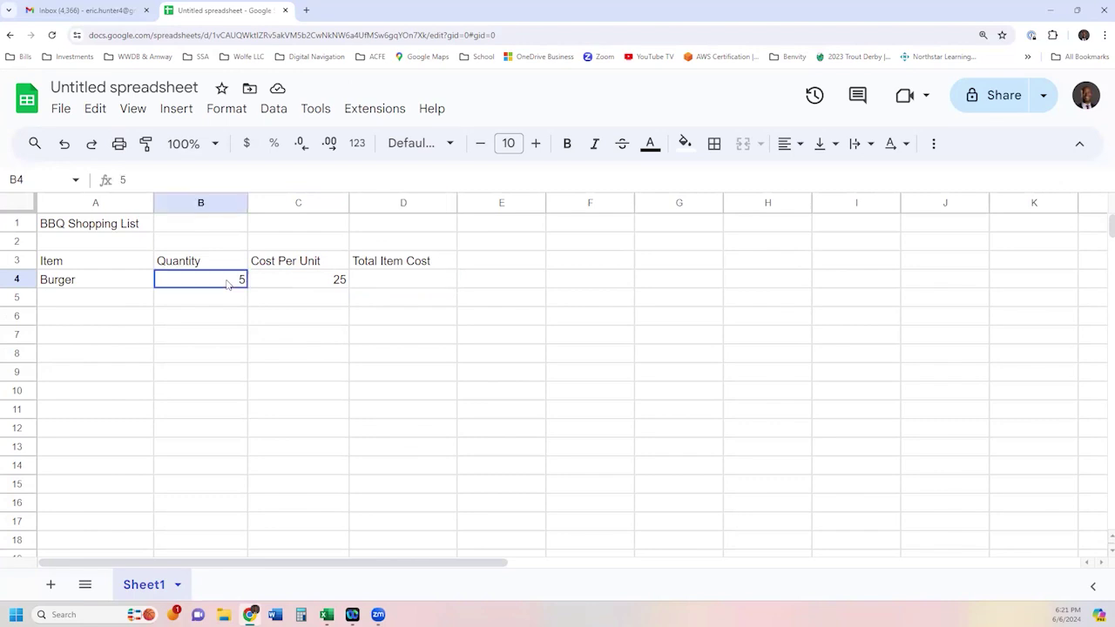
left_click(310, 283)
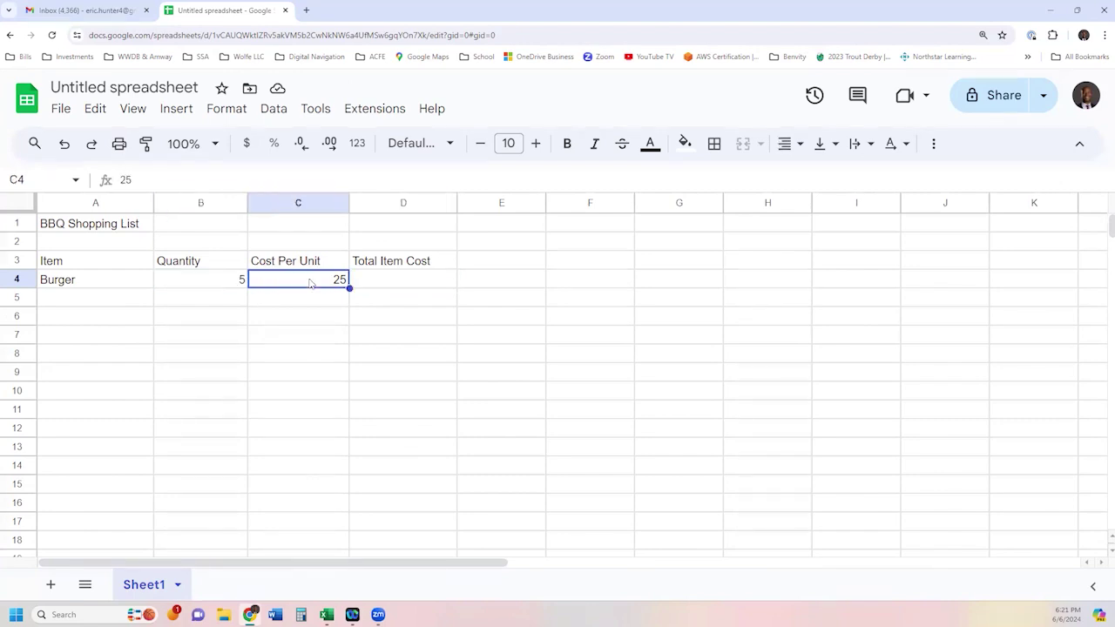
left_click(391, 284)
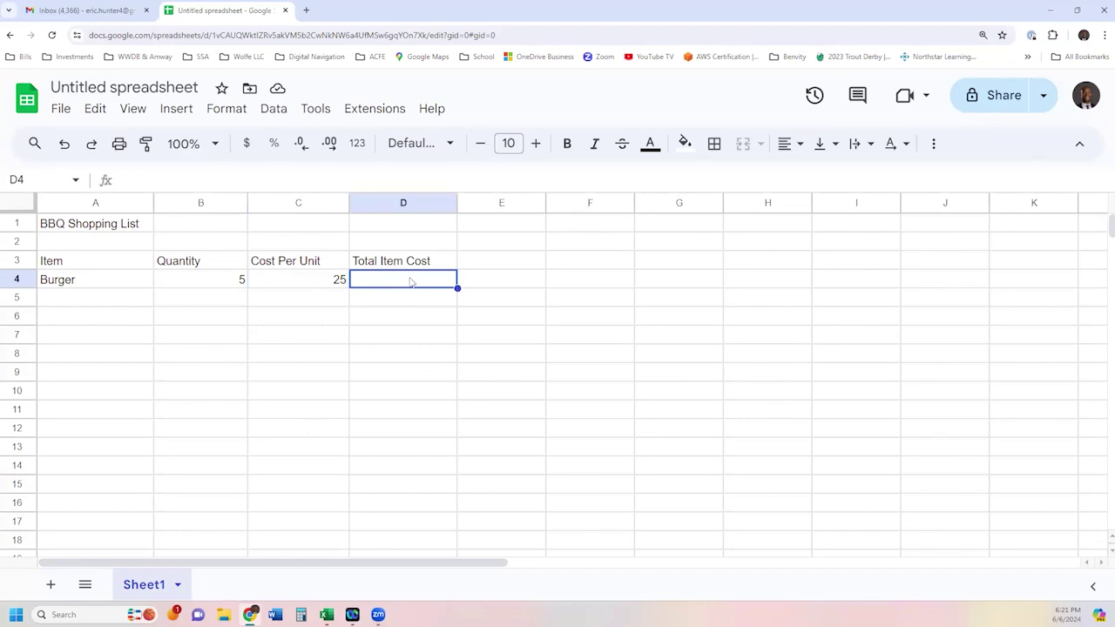
left_click(228, 285)
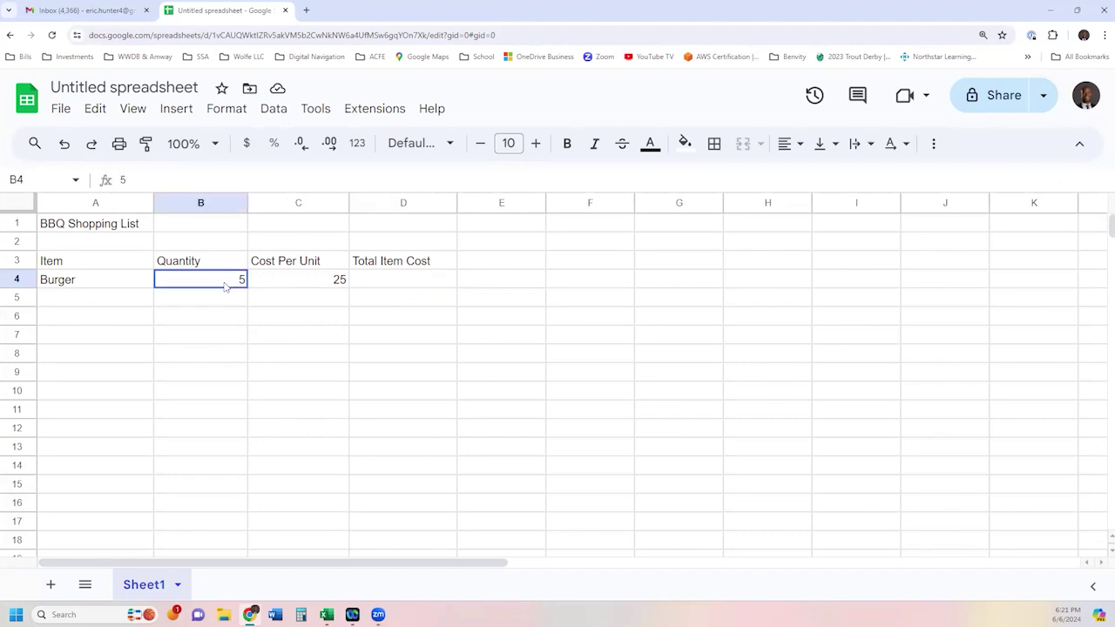
left_click(309, 288)
left_click(377, 284)
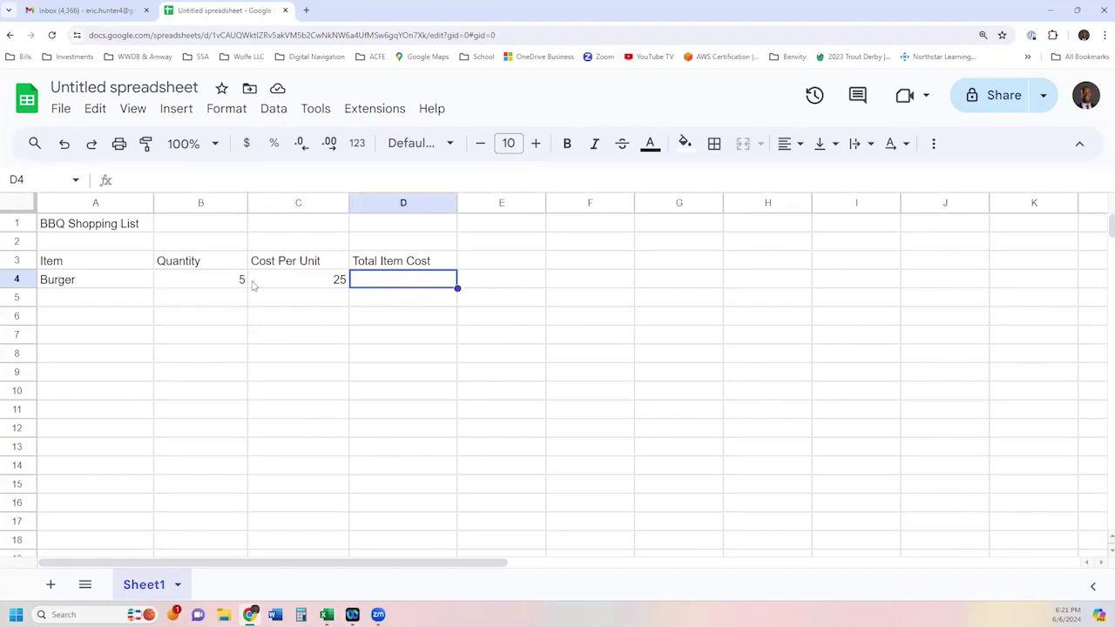
Fill row 5 with the item Cheese, quantity 5 and cost per unit 10.
left_click(129, 297)
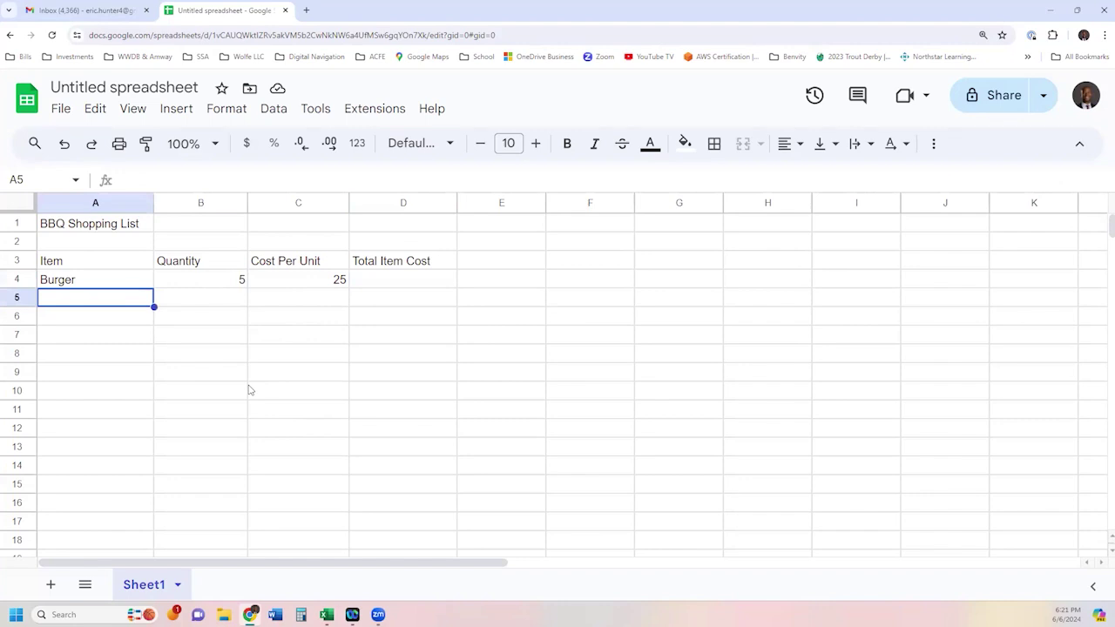
type("Cheese")
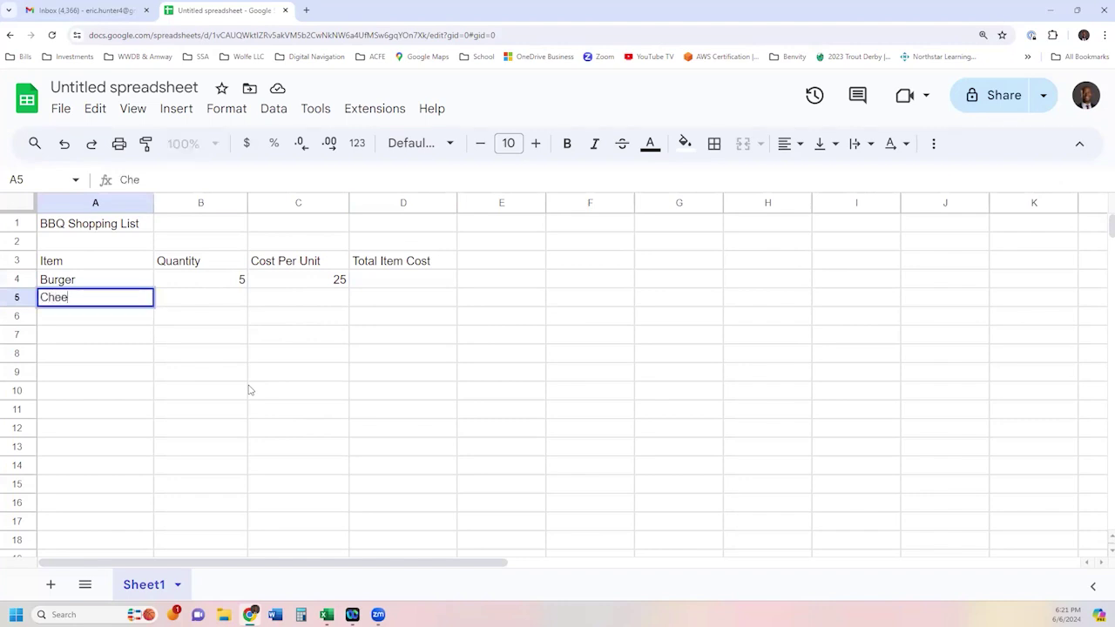
key("Tab")
type("5")
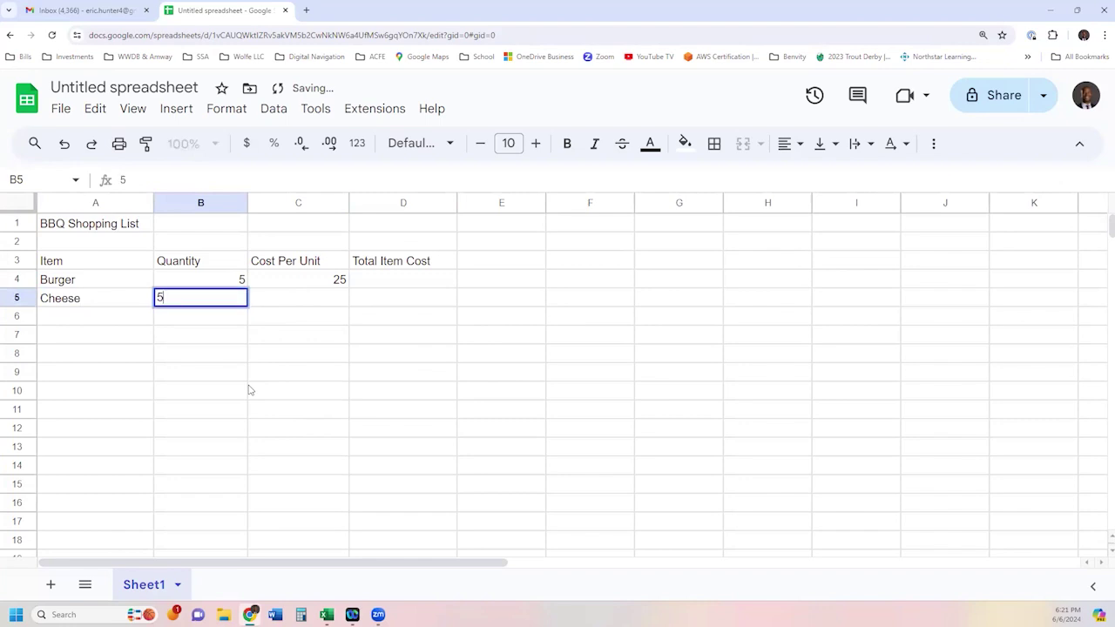
key("Tab")
type("10")
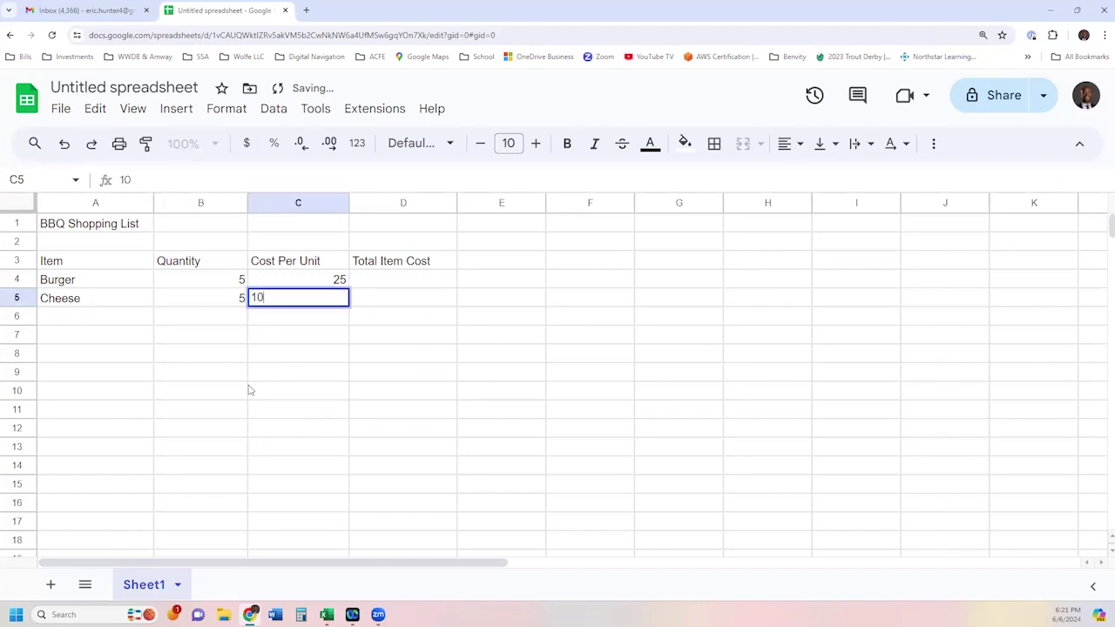
key("Return")
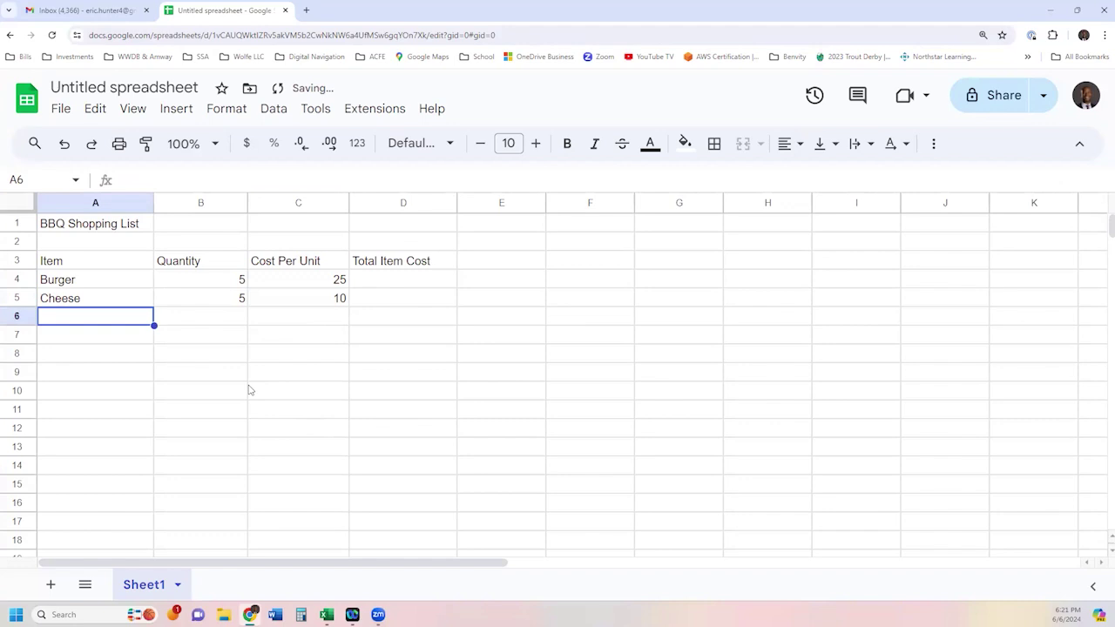
Fill row 6 with the item Paper Plates, quantity 2 and cost per unit 20.
type("Paper ")
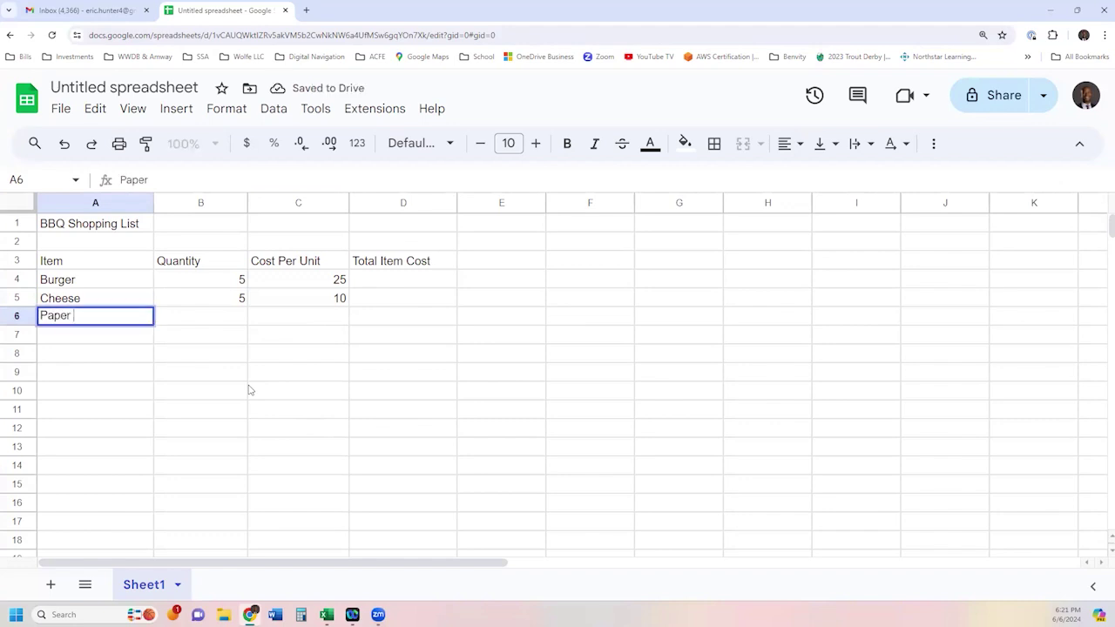
type("Plates")
key("Tab")
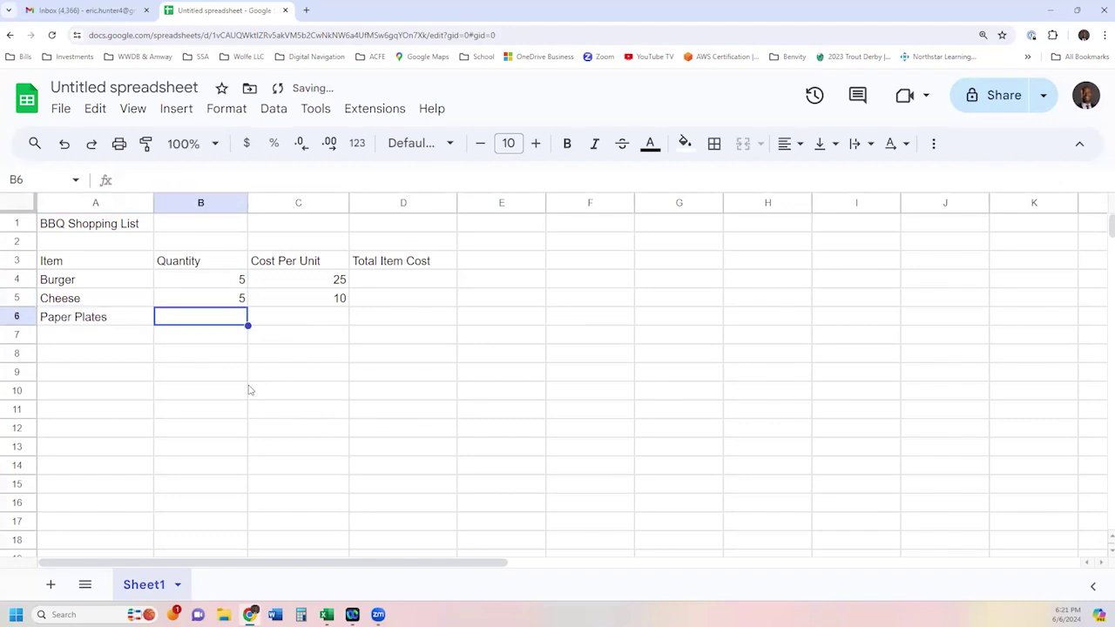
type("2")
key("Tab")
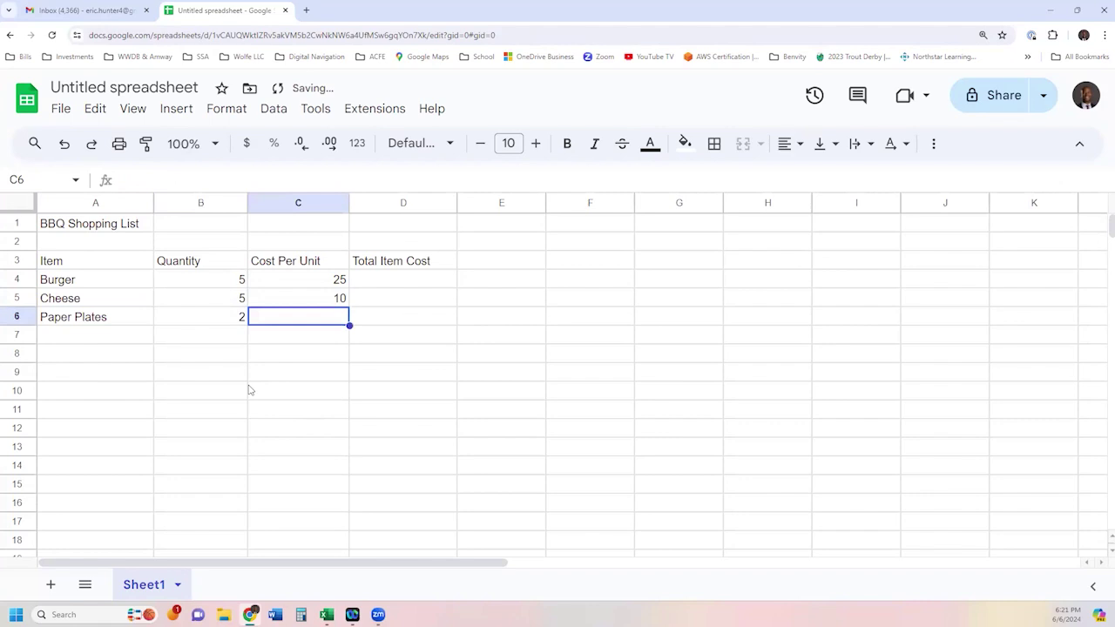
type("20")
key("Return")
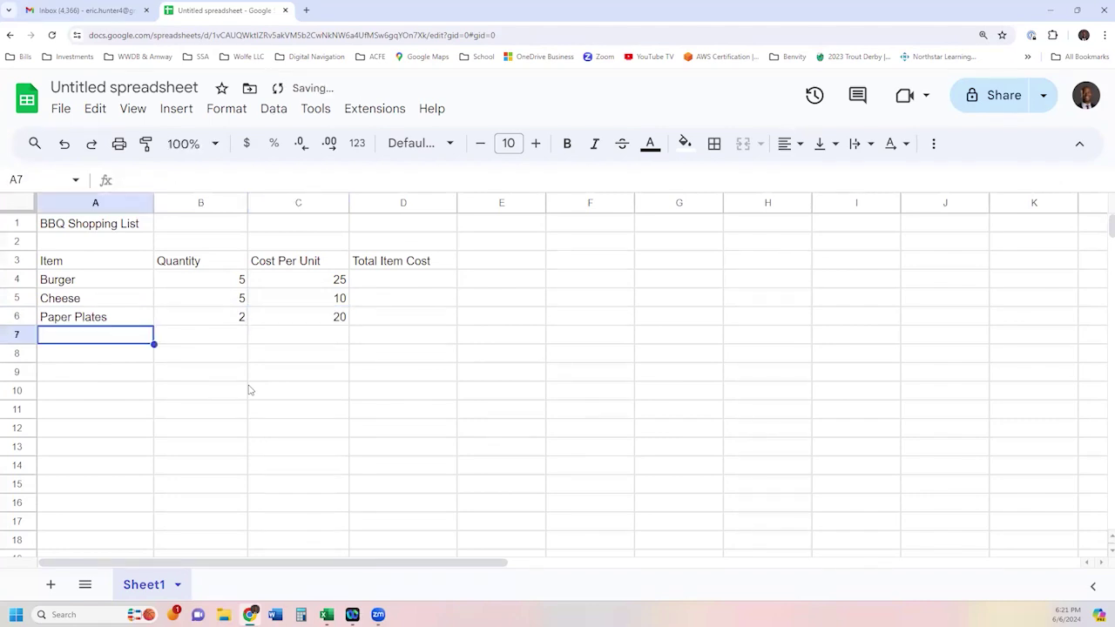
Add Soft Drinks as the item in row 7, leaving its quantity blank.
type("Soft Drinks")
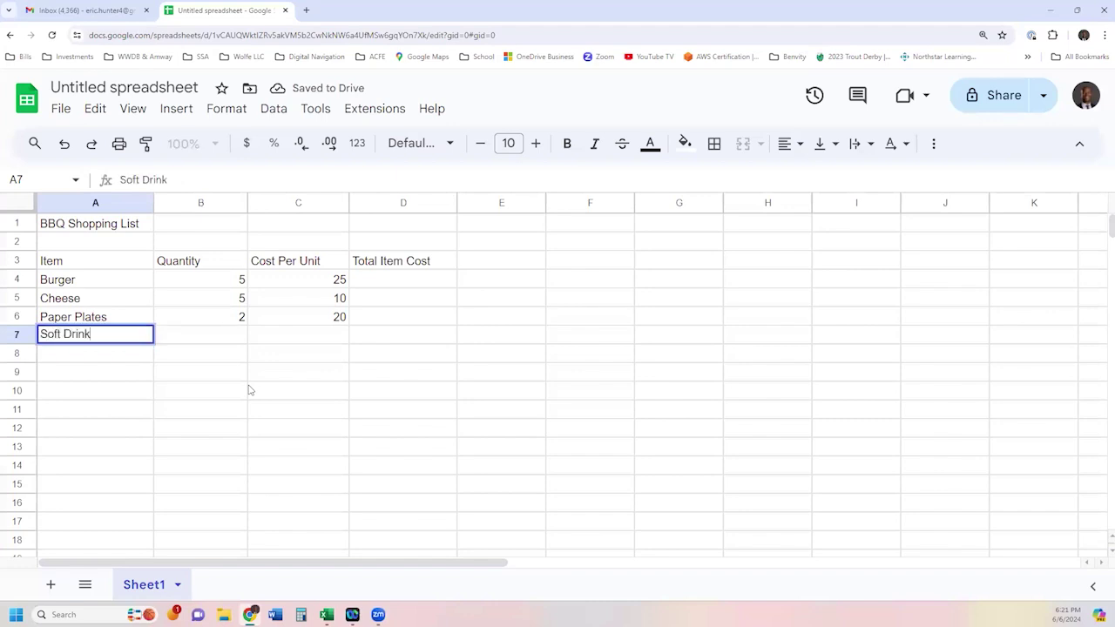
key("Tab")
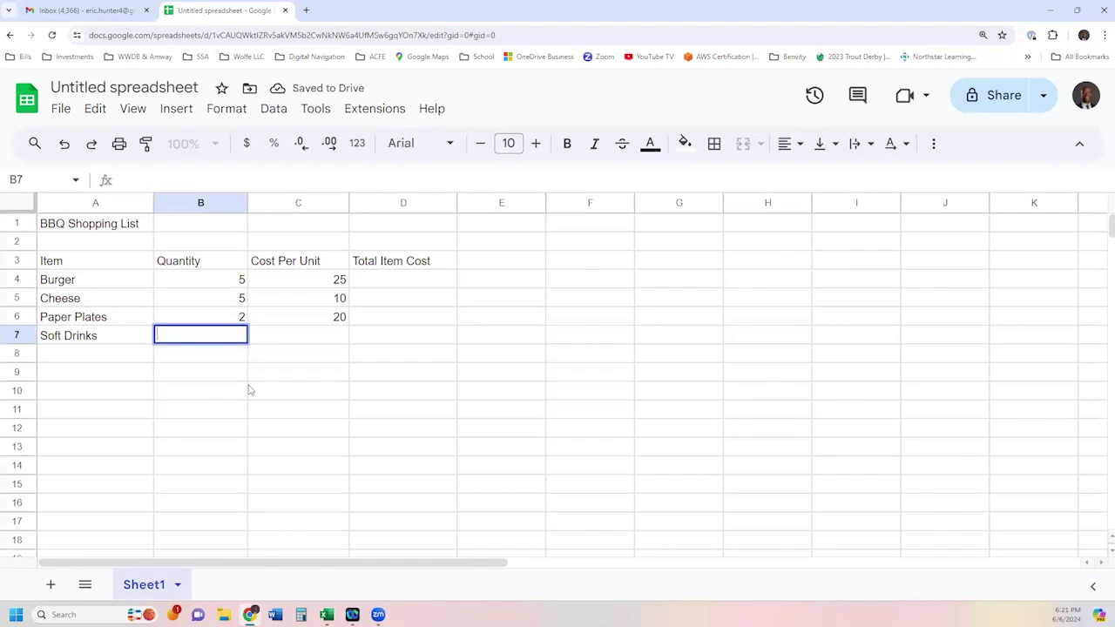
key("Return")
Add BBQ Sauce as the item in row 8.
type("BBQ Sauce")
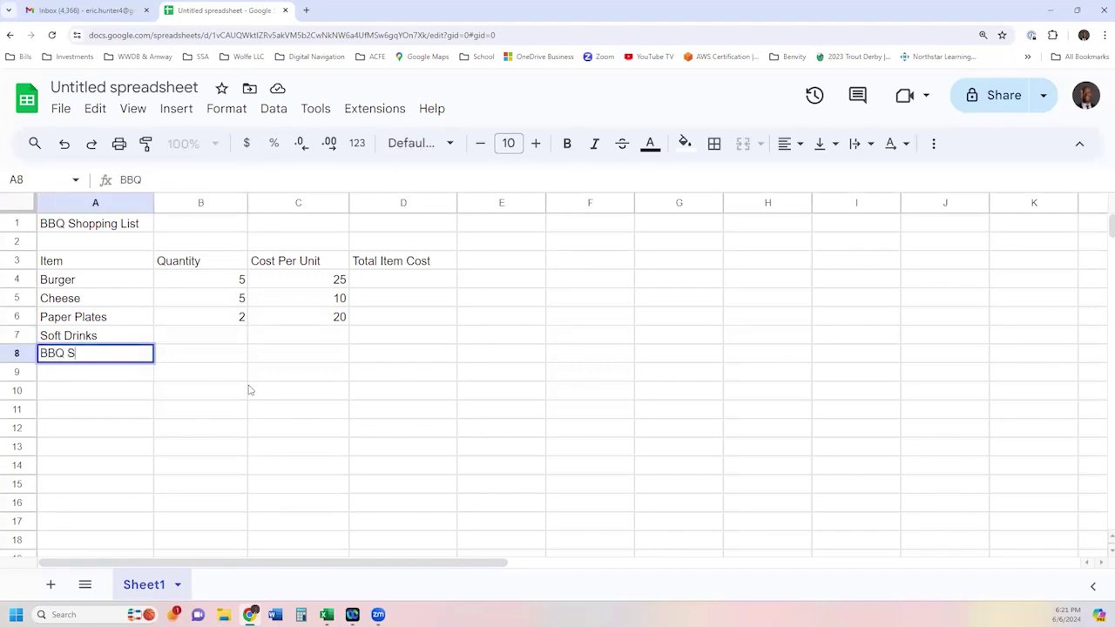
key("Return")
type("B")
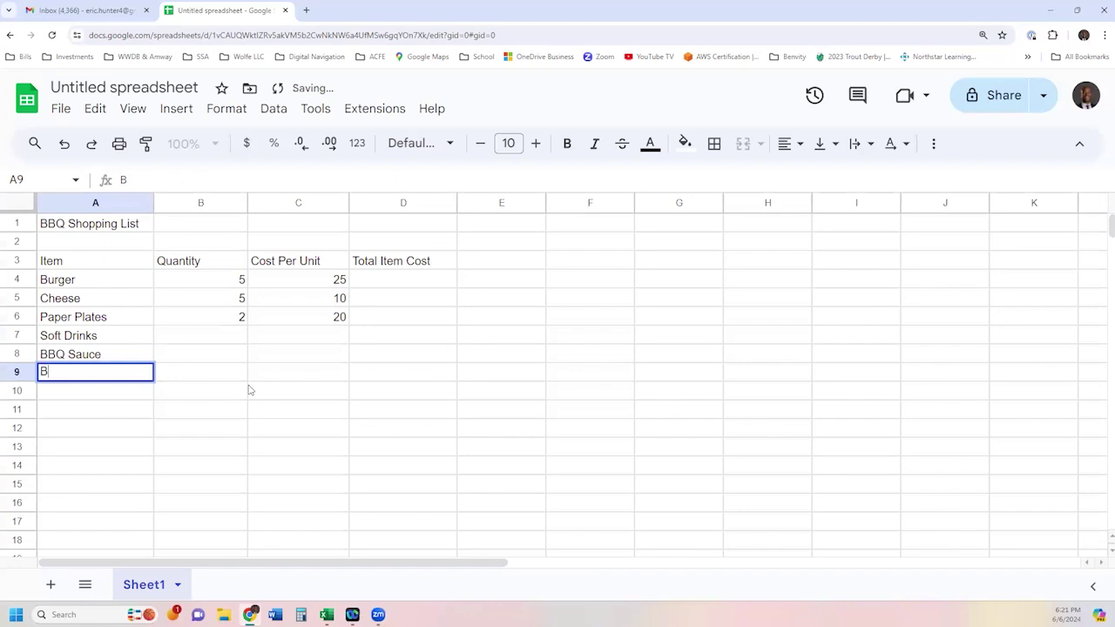
key("BackSpace")
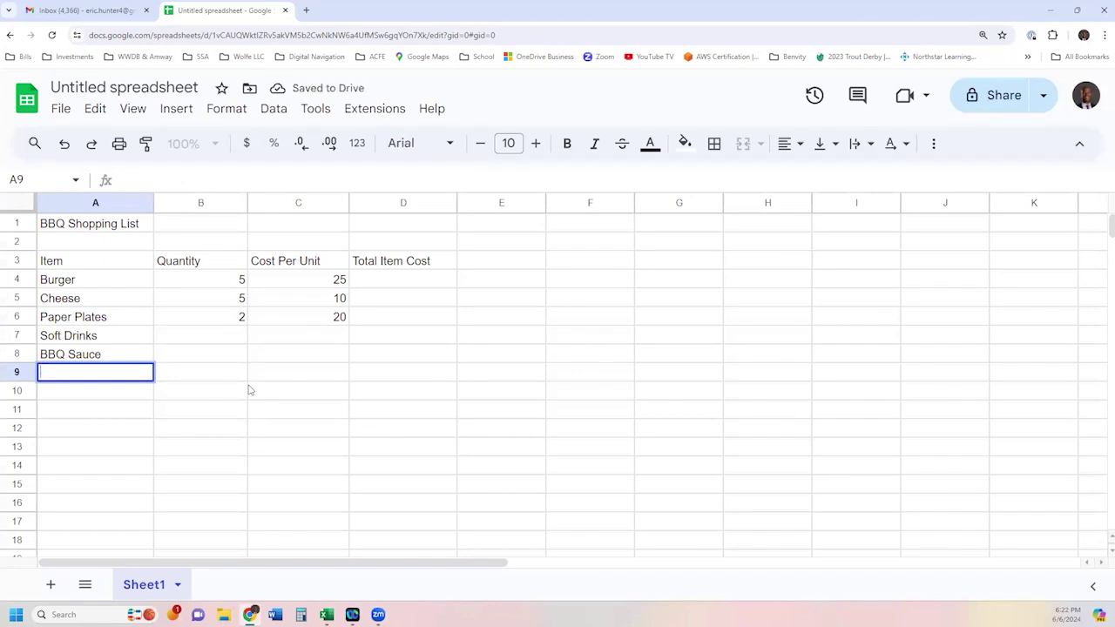
Replace the item in row 8 with BBQ Grill and enter a quantity of 1.
key("Up")
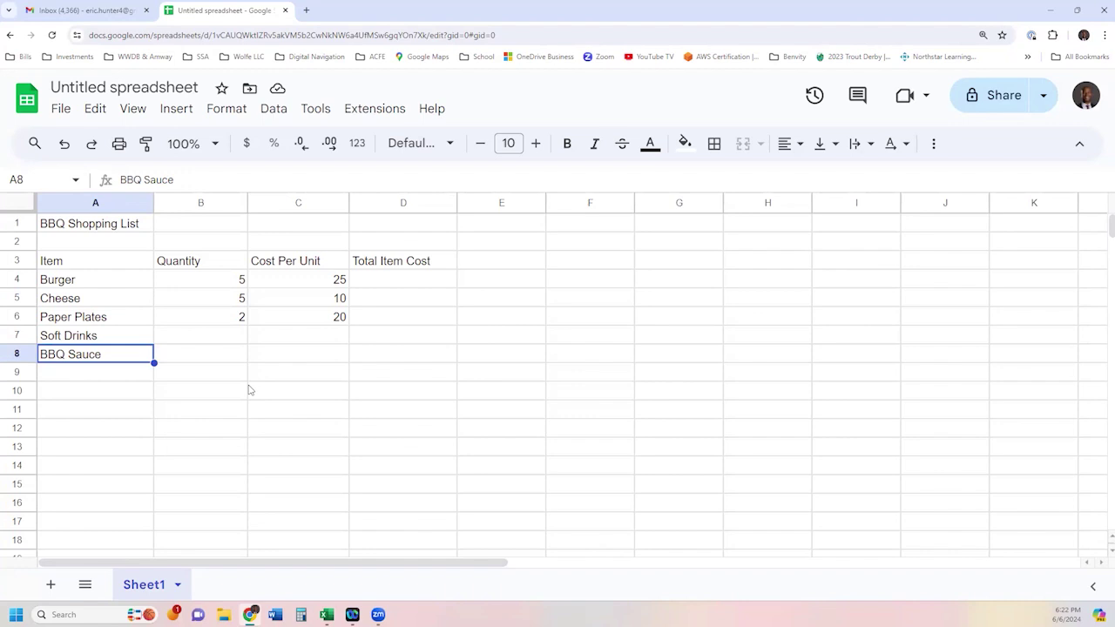
type("Grill")
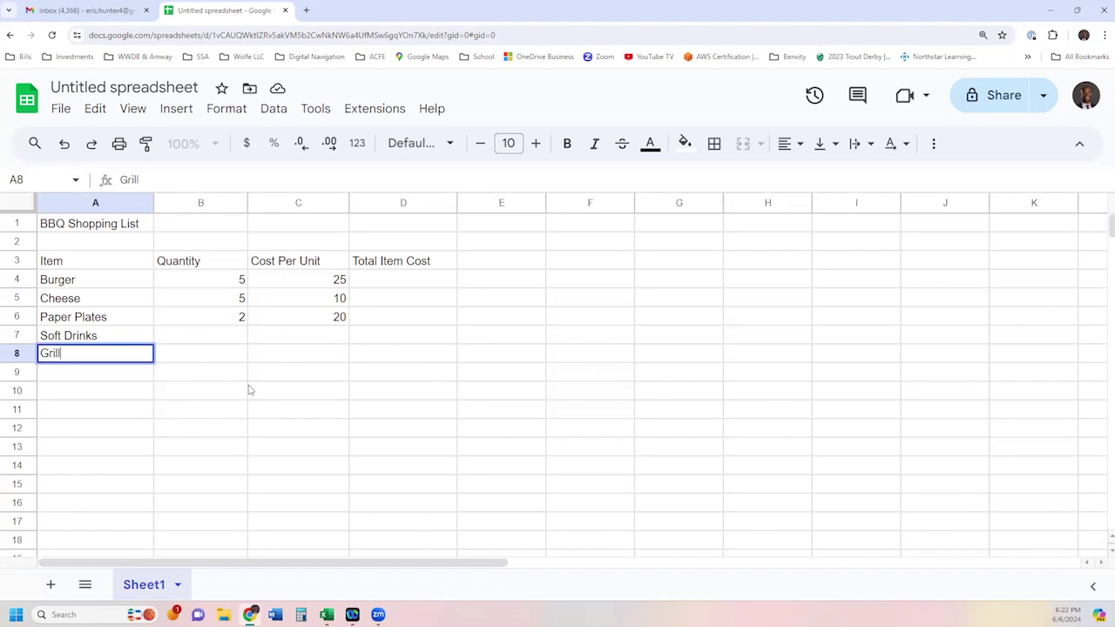
key("BackSpace")
key("BackSpace")
key("BackSpace")
key("BackSpace")
key("BackSpace")
type("B")
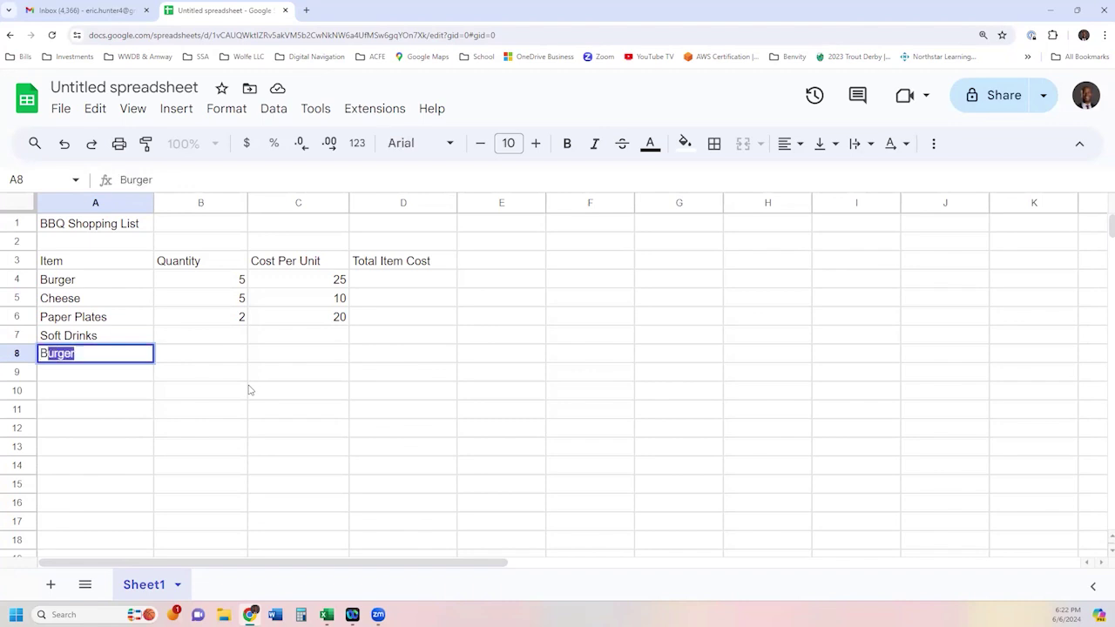
type("BQ Gril")
type("ll")
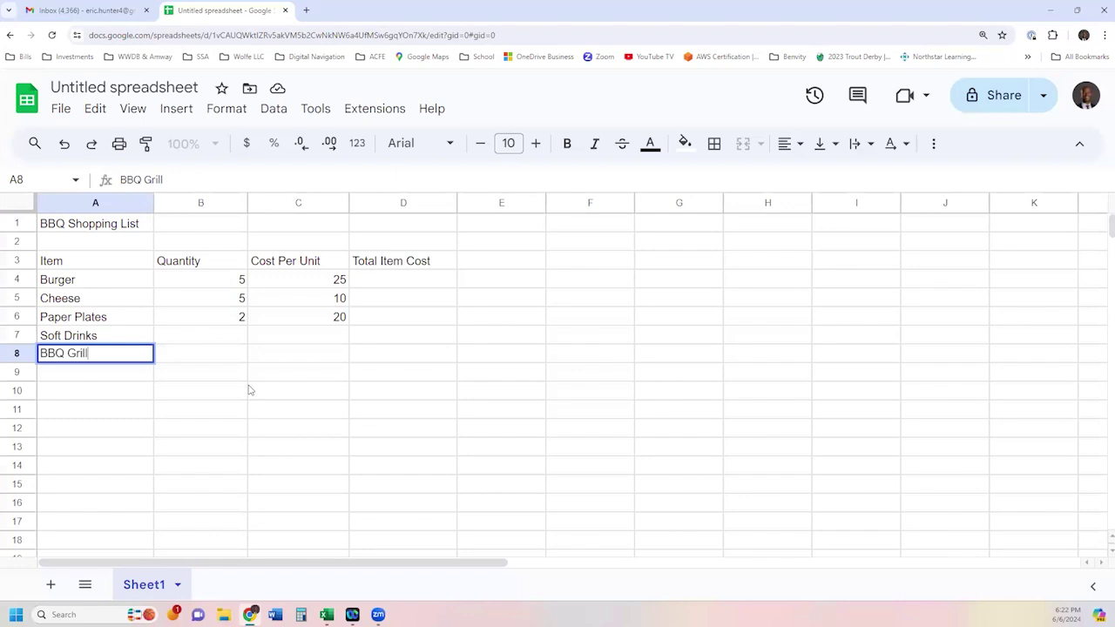
key("Tab")
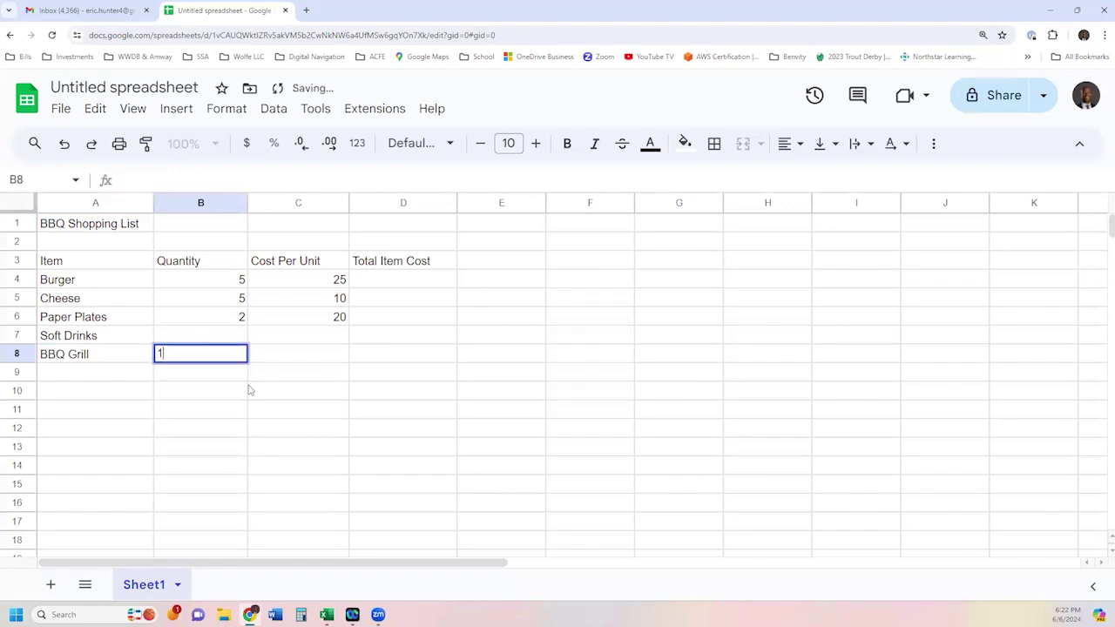
type("1")
Extend the item name in row 7 to read Soft Drinks (pack of 24).
key("Up")
key("Left")
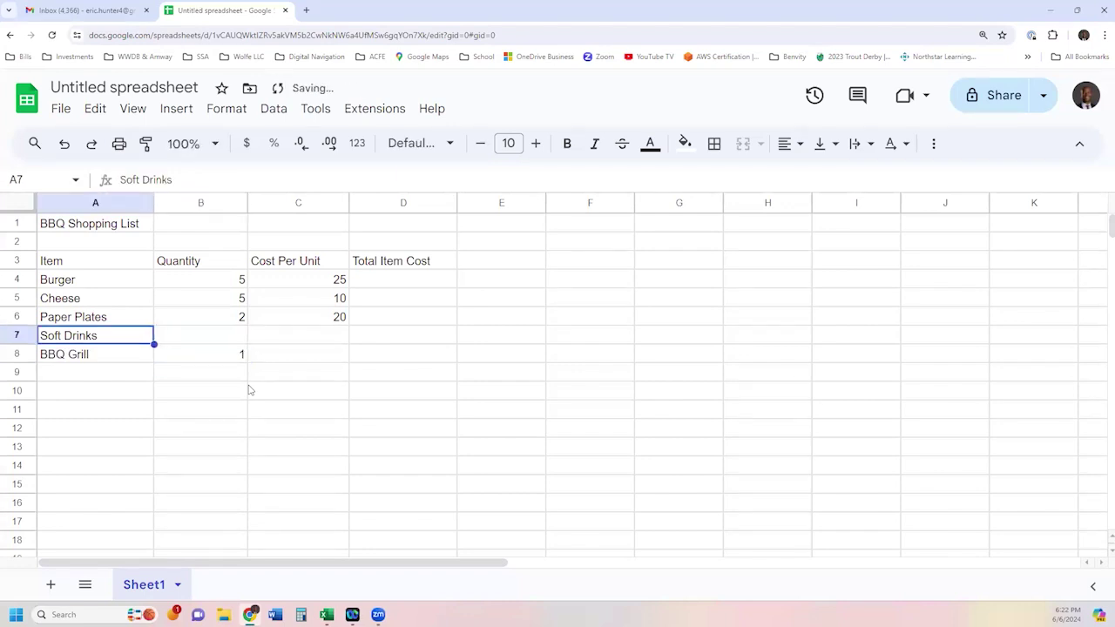
key("Return")
type("(pack")
type(" of")
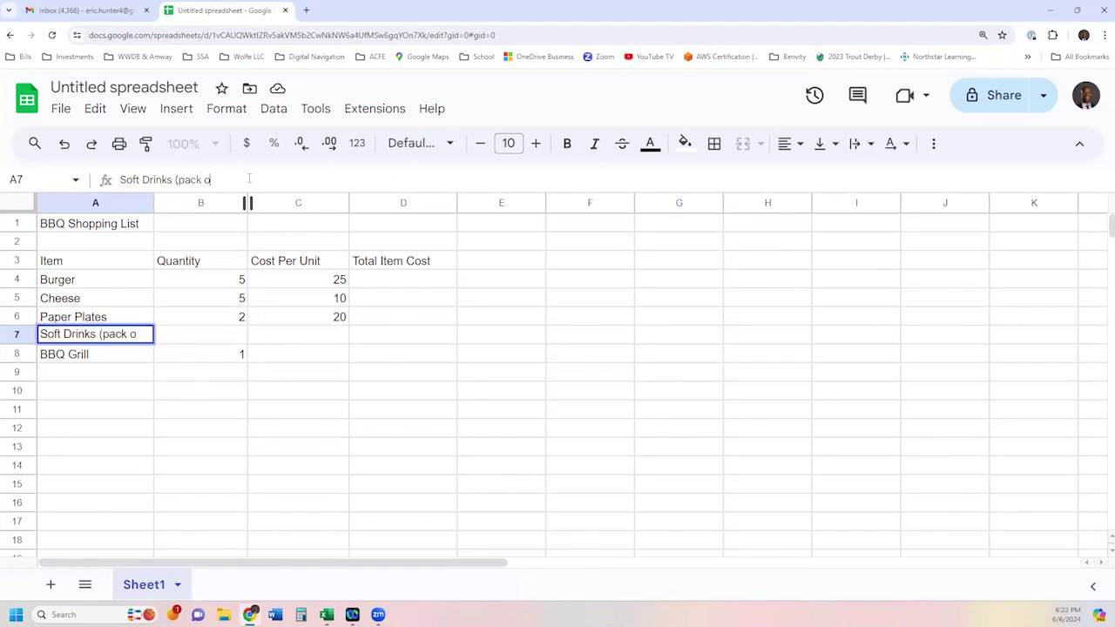
type(" 24)")
key("Tab")
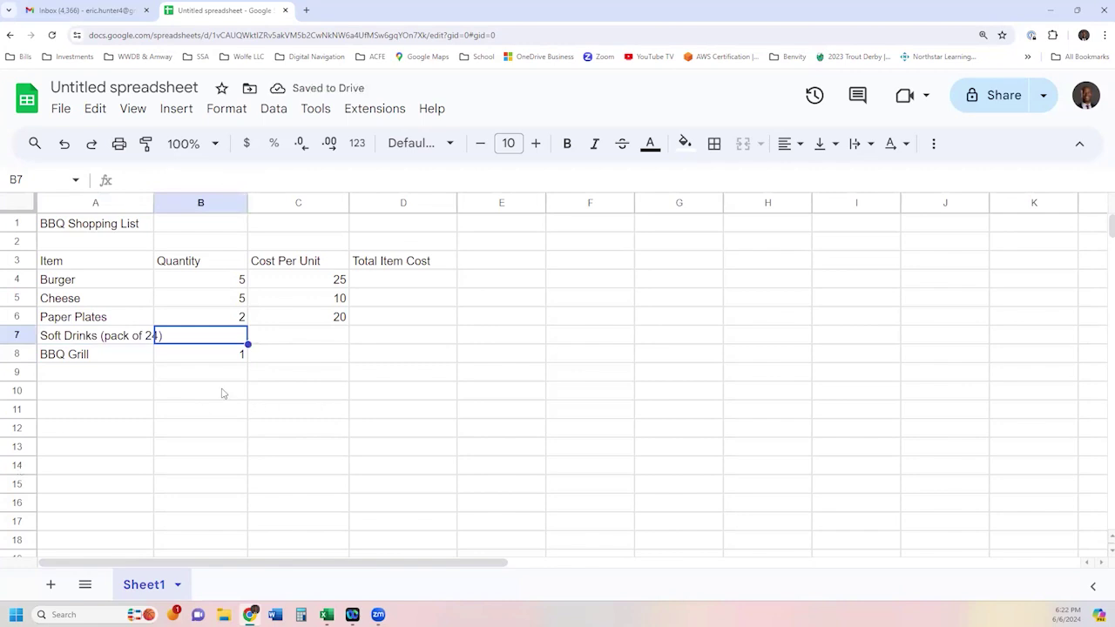
Widen column A just enough to fit the full Soft Drinks (pack of 24) text.
left_click(146, 356)
left_click(146, 336)
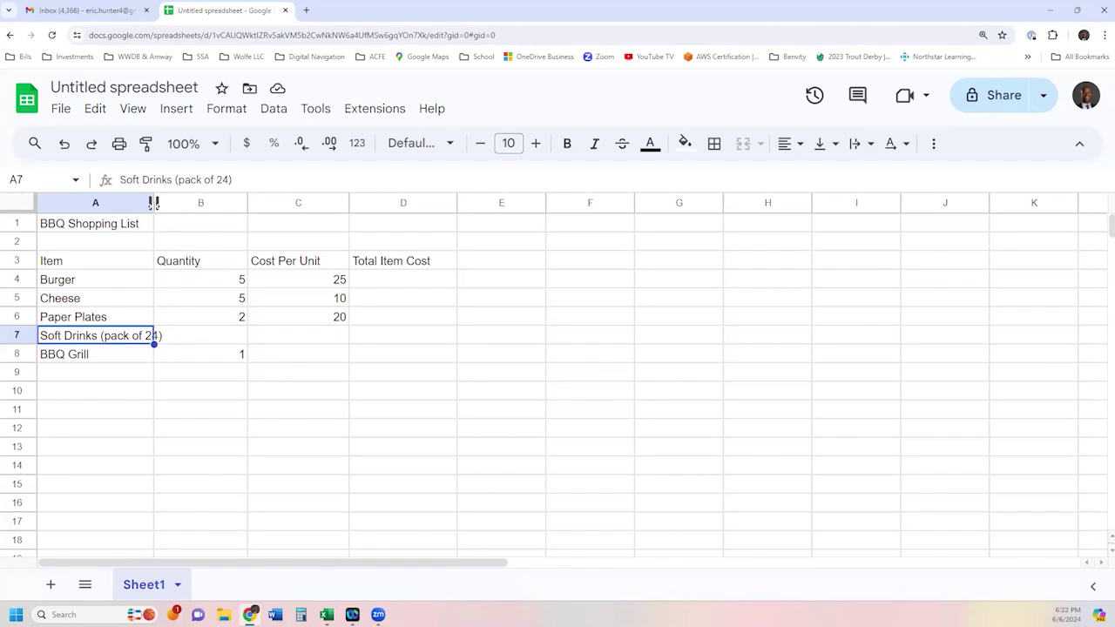
left_click_drag(154, 202, 171, 202)
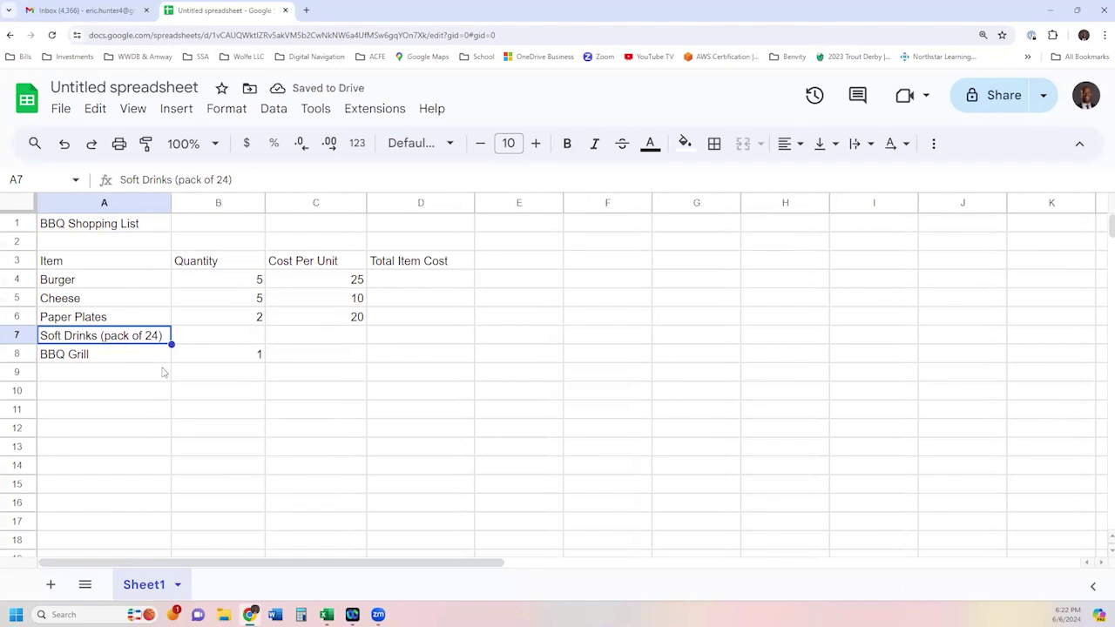
Fill in the Soft Drinks row with quantity 10 and cost per unit 15.
left_click(213, 342)
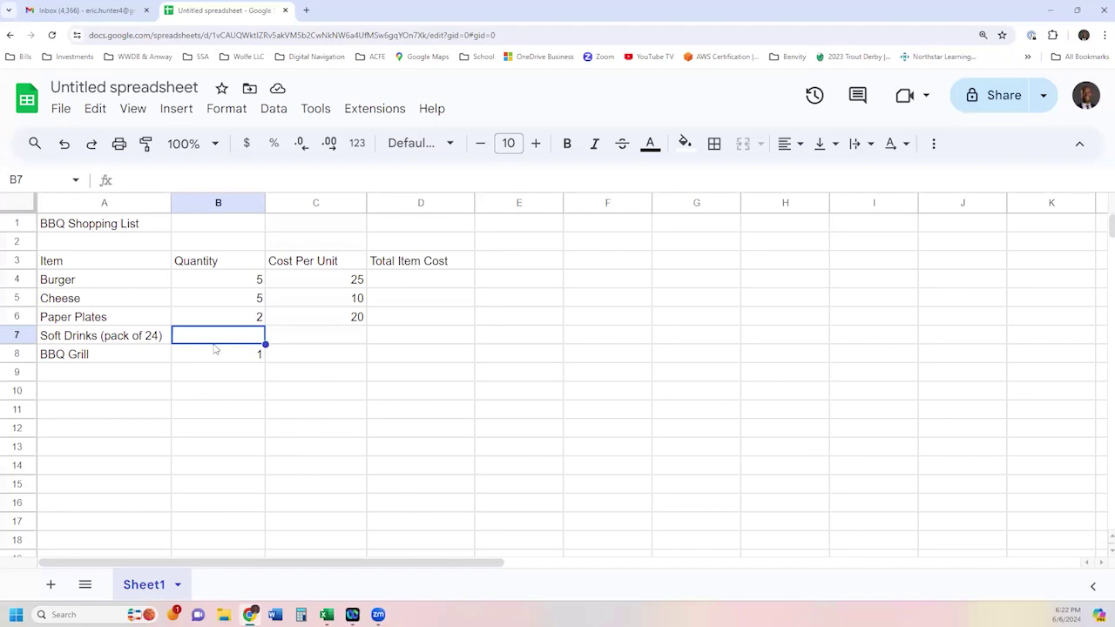
type("10")
key("Tab")
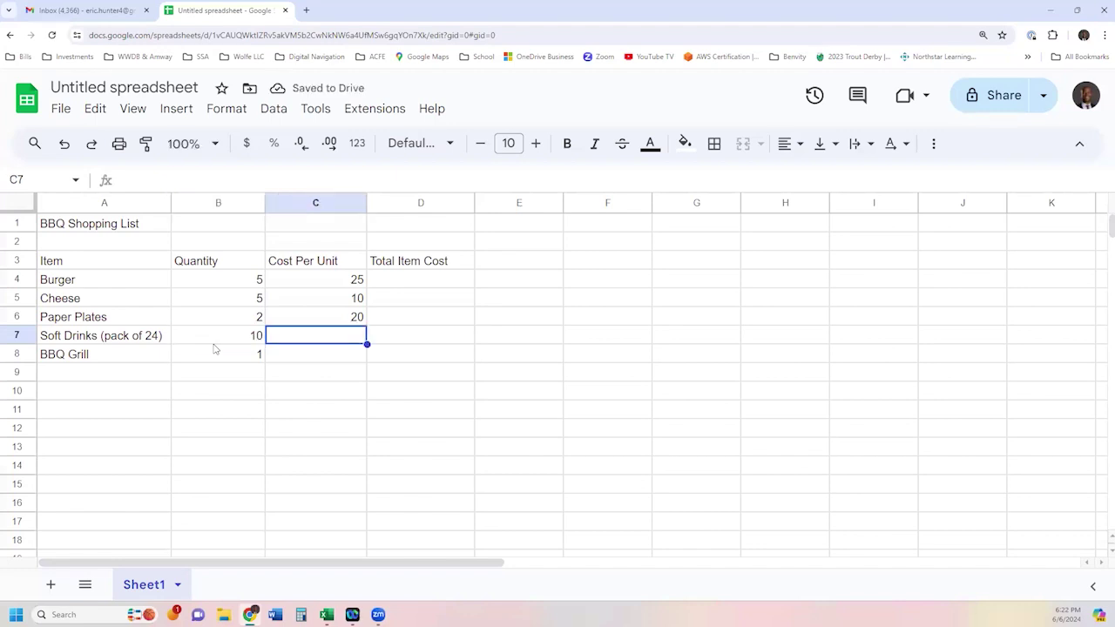
type("15")
left_click(215, 352)
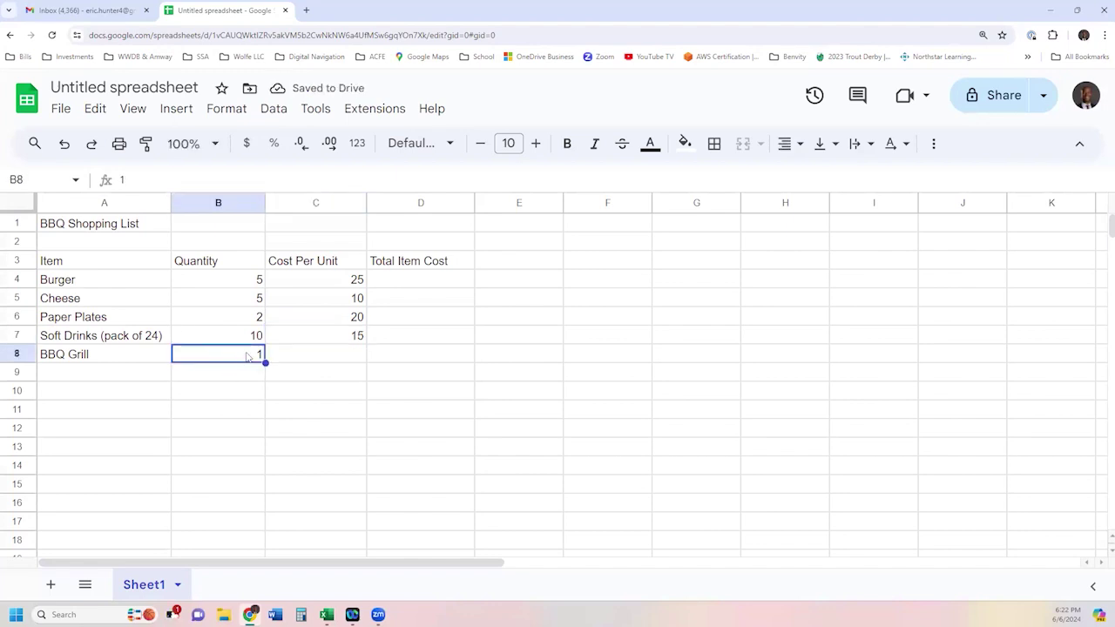
Enter a cost per unit of 250 for the BBQ Grill.
left_click(310, 356)
type("250")
key("Return")
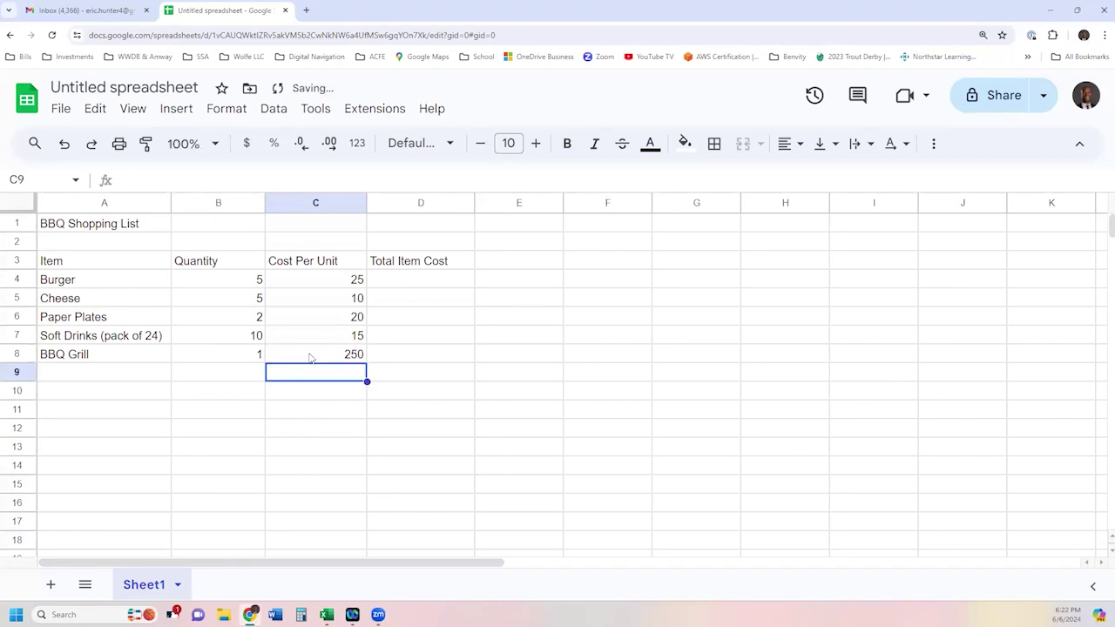
List the items Utensils, Paper Plates, Peanut Butter and BBQ Sauce in cells A9 to A12.
left_click(118, 377)
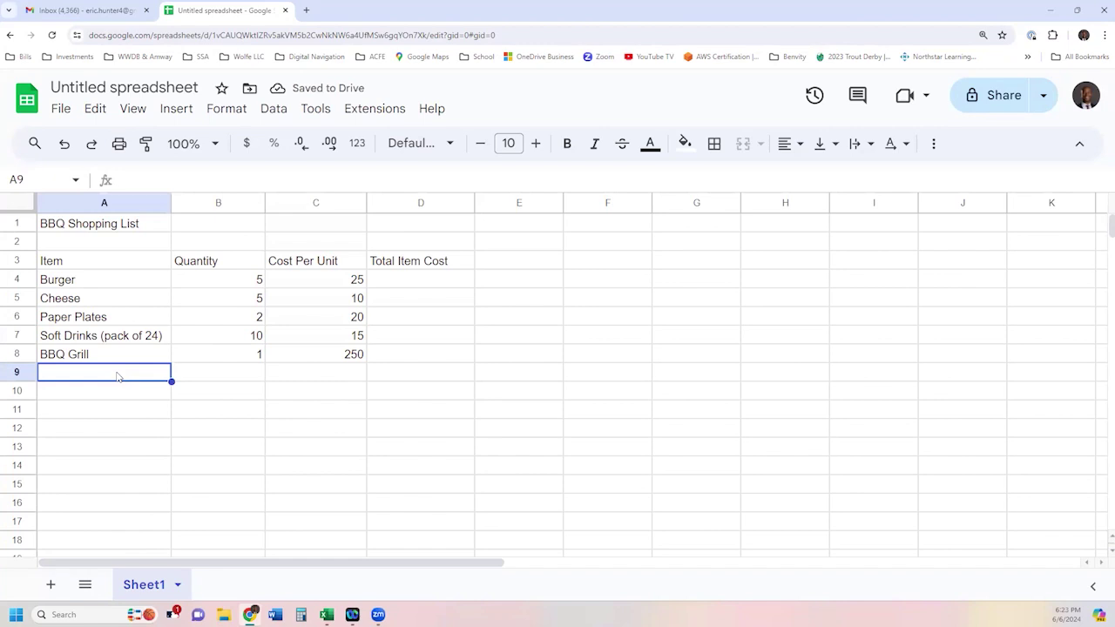
type("Utensils")
key("Return")
type("Paper Plates")
key("Return")
type("Peanut Butter")
key("Return")
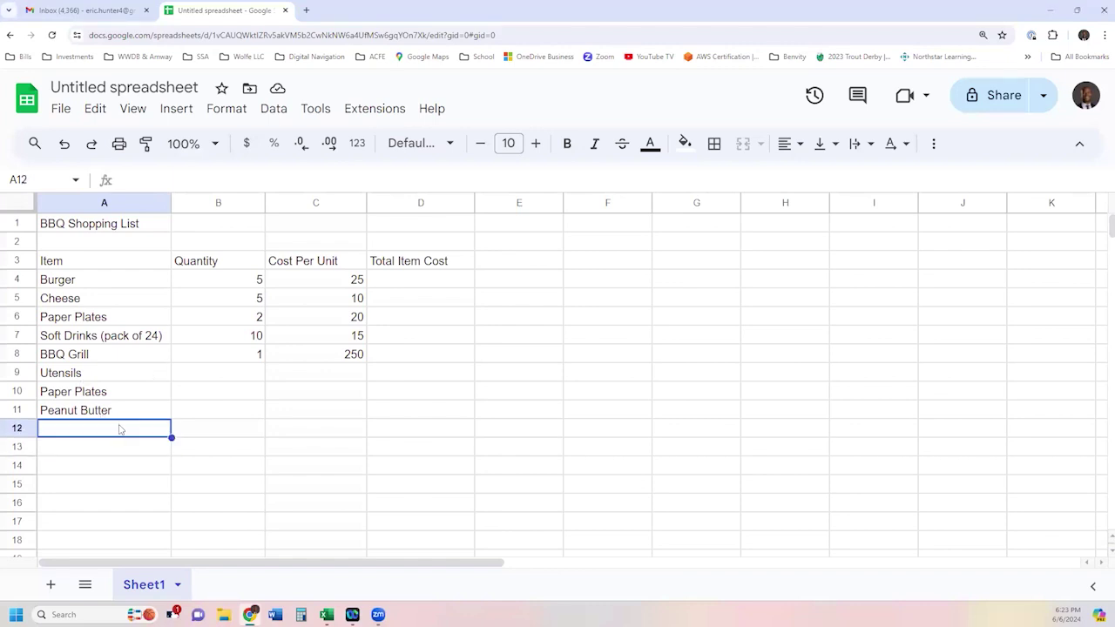
type("BBQ Sauce")
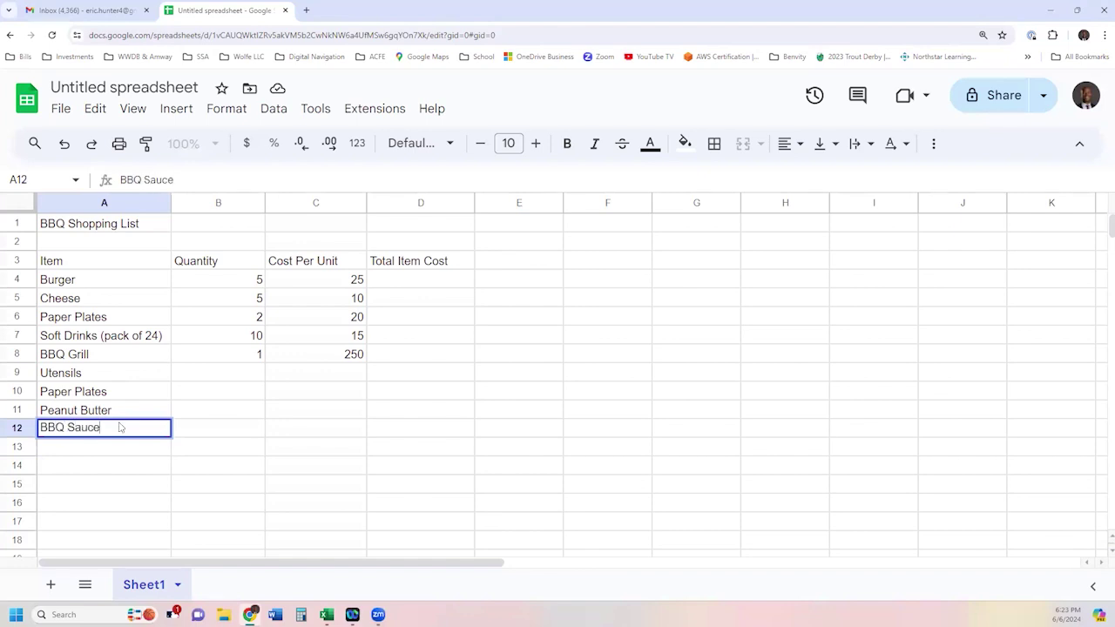
key("Tab")
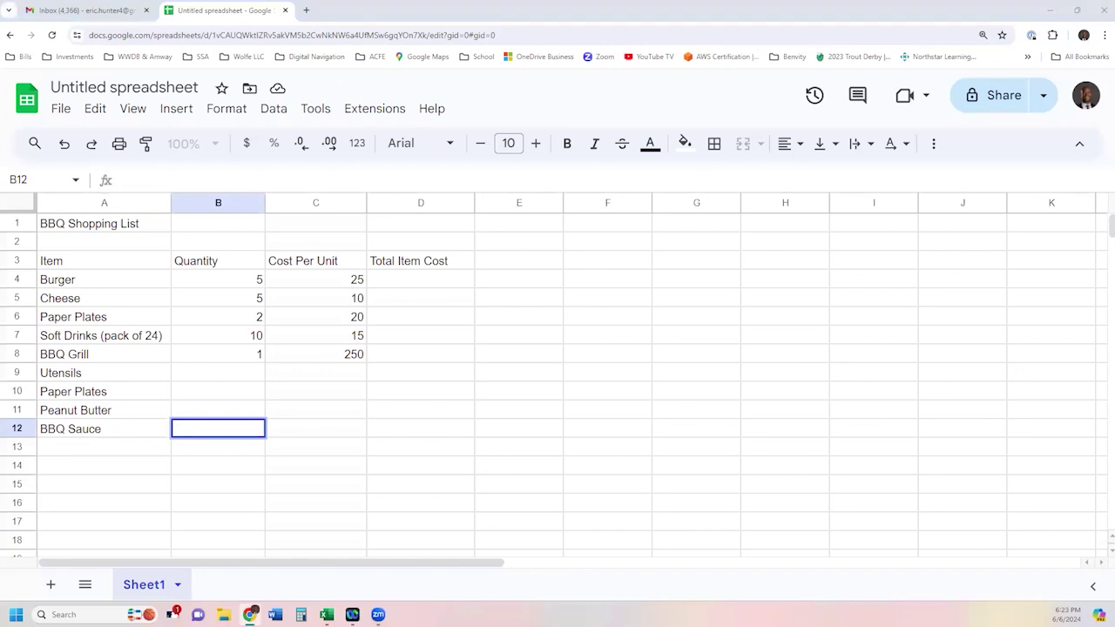
Add Condiments as the item in row 13, capitalized and without a quantity.
left_click(80, 448)
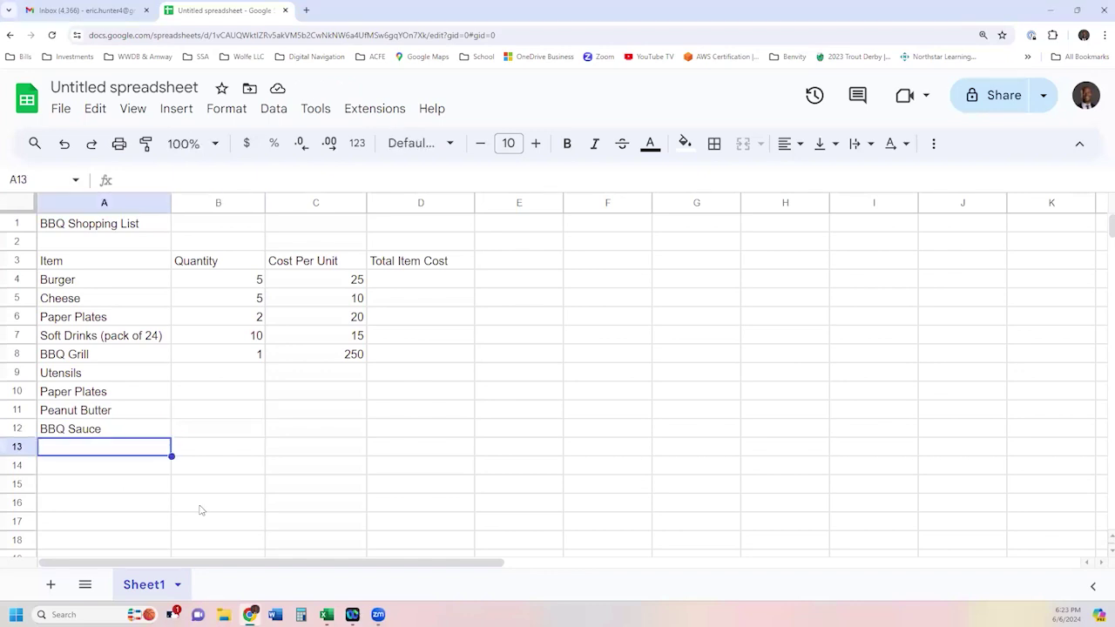
type("cond")
key("BackSpace")
key("BackSpace")
key("BackSpace")
key("BackSpace")
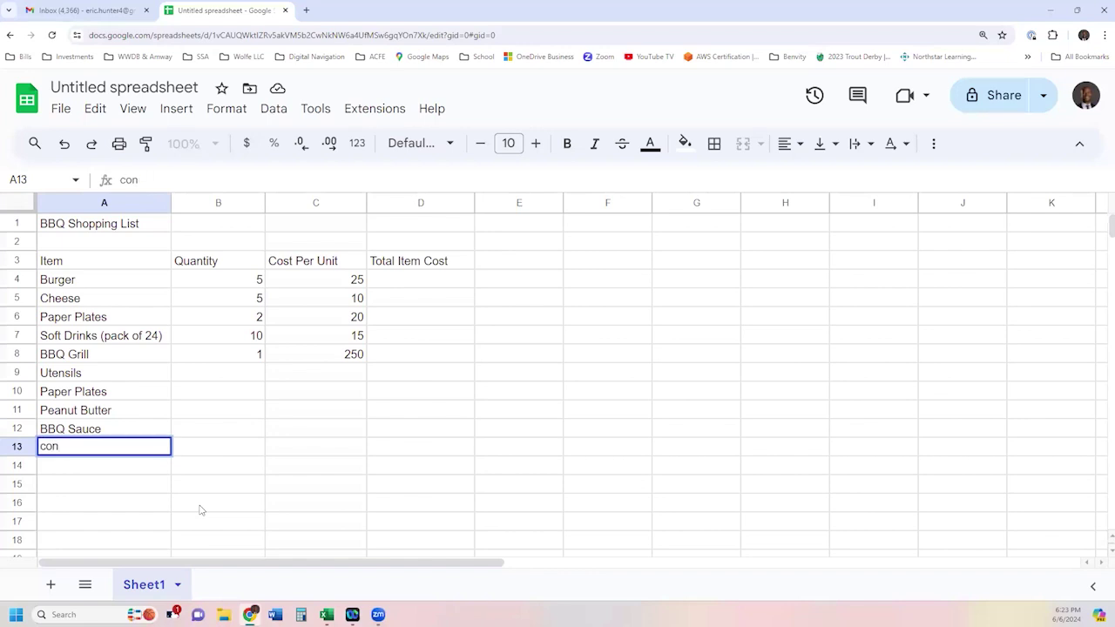
type("Condiments (")
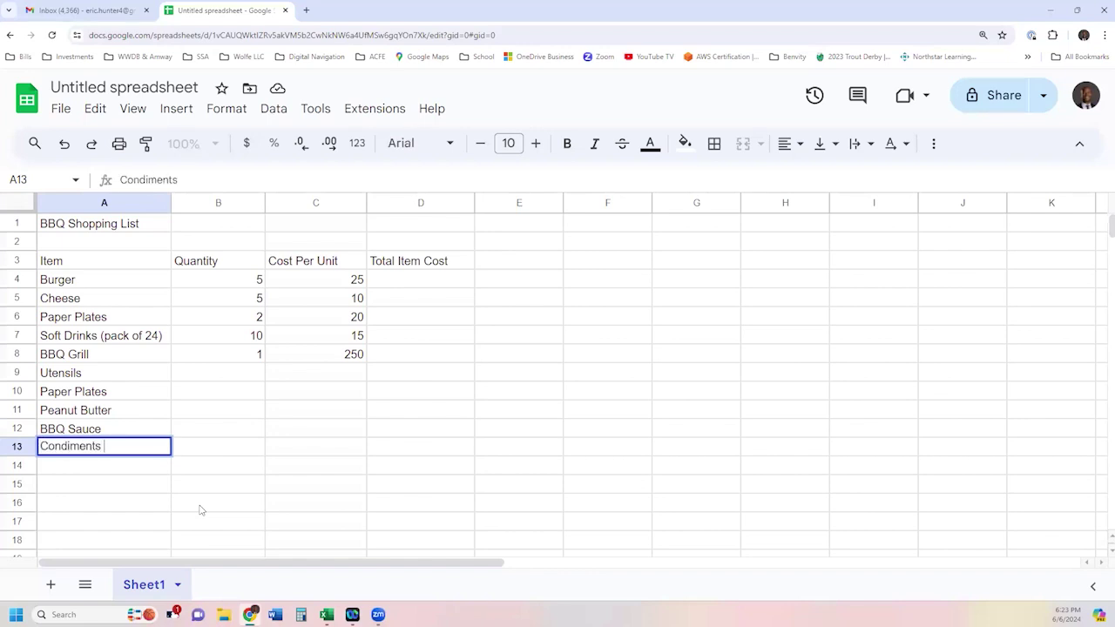
type("K")
key("BackSpace")
key("BackSpace")
key("Tab")
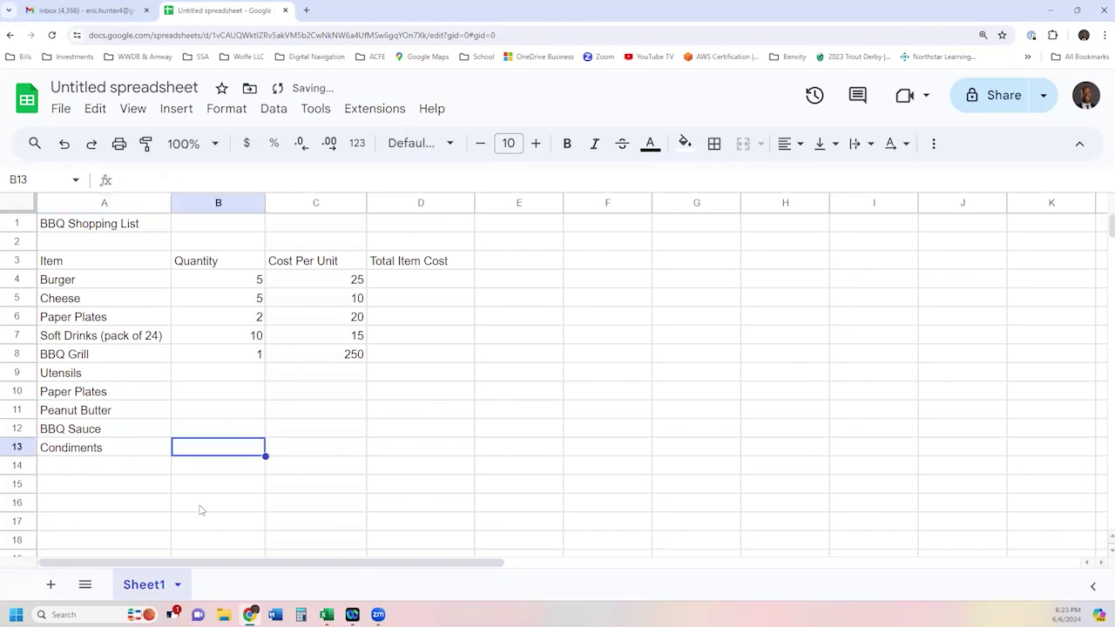
key("Return")
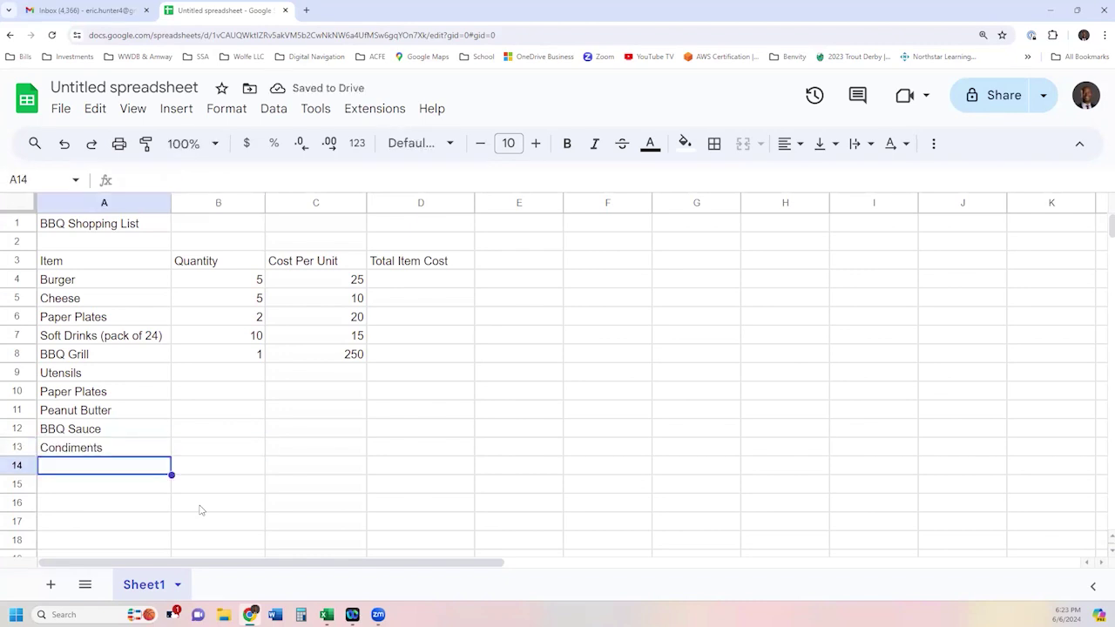
List the items Paper Towels, Ice, Cooler and Spatula in cells A14 to A17.
type("Paper Towels")
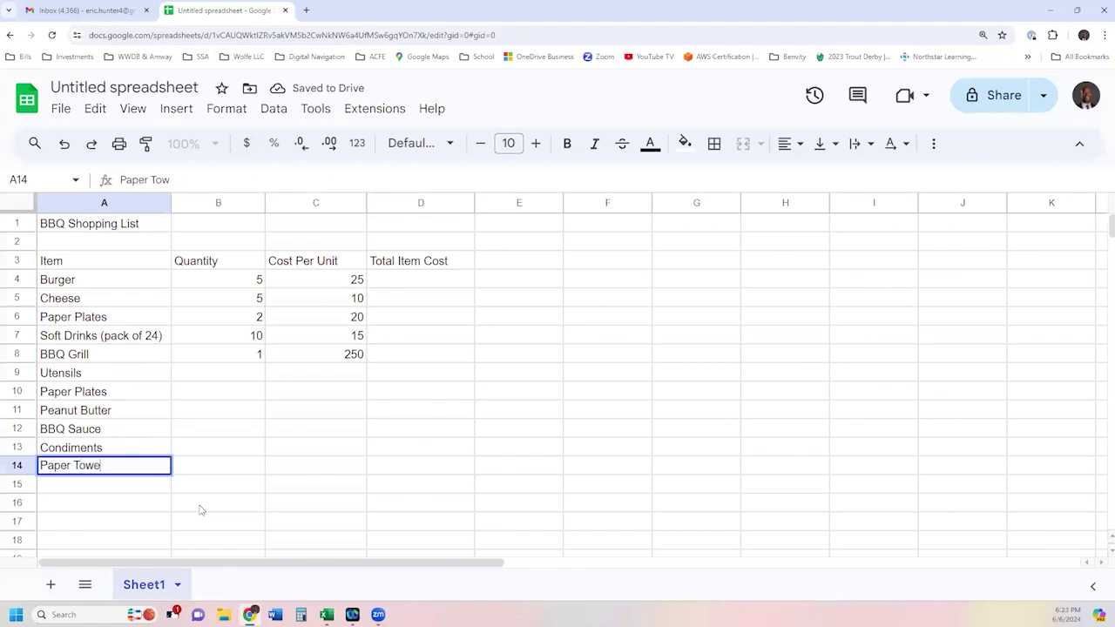
key("Return")
type("Ice")
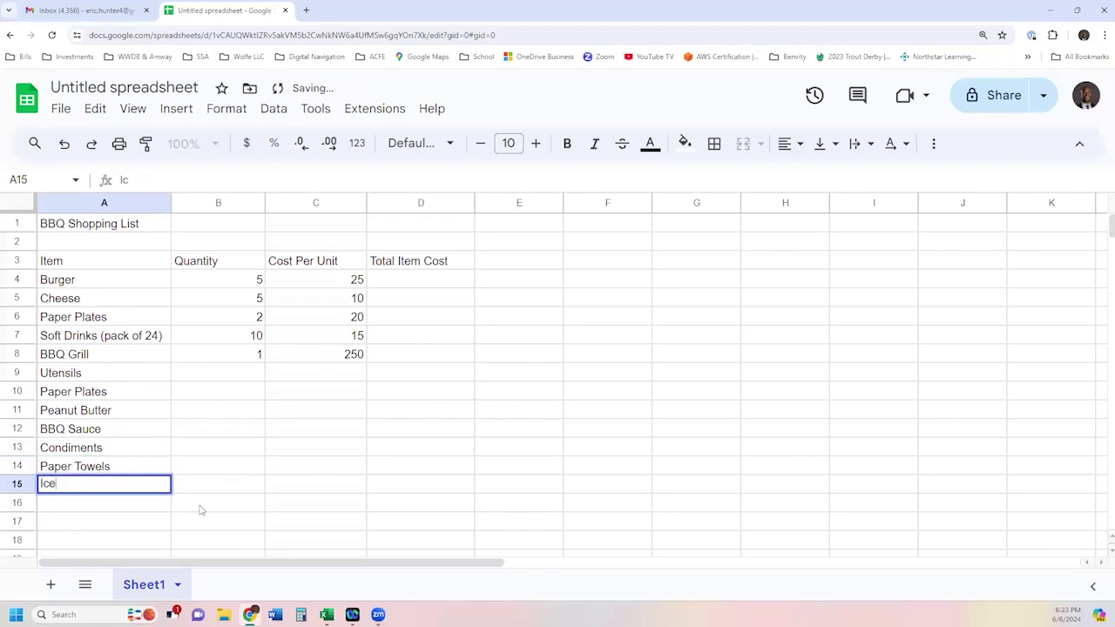
key("Return")
type("Cooler")
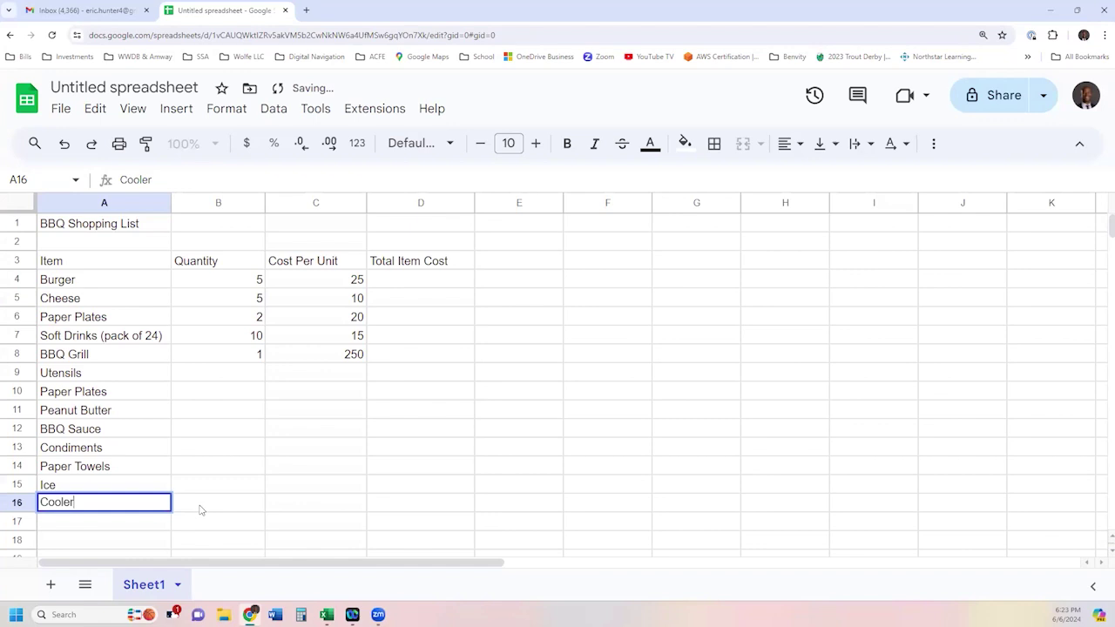
key("Return")
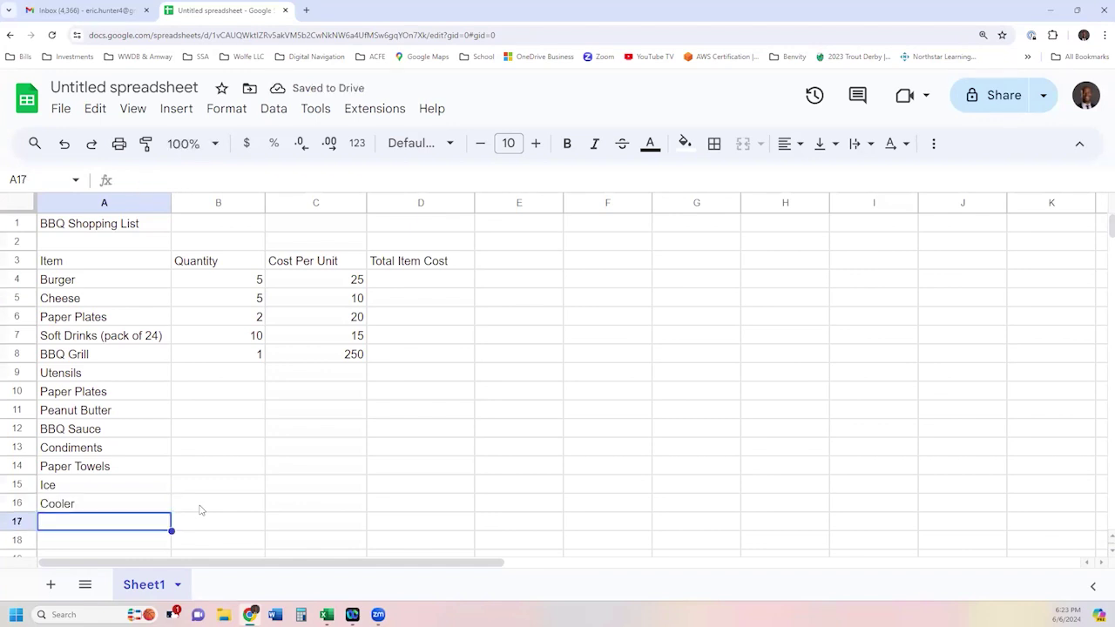
type("Spatula")
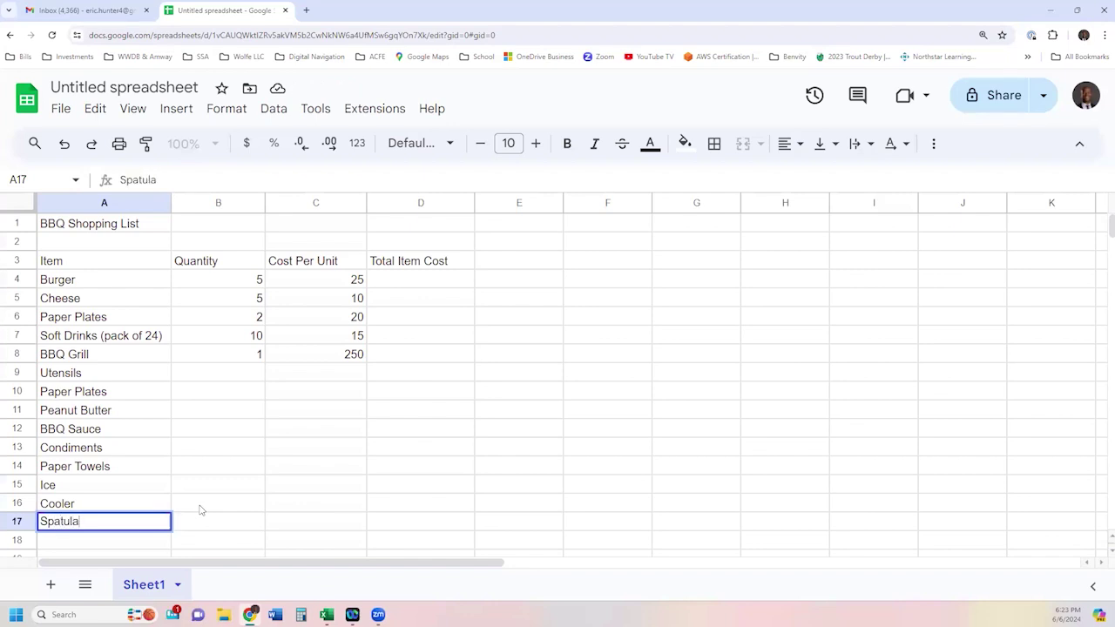
key("Return")
List the items Burger and Hot Dog Buns, Hot Dogs and Eggs in cells A18 to A20.
type("Bu")
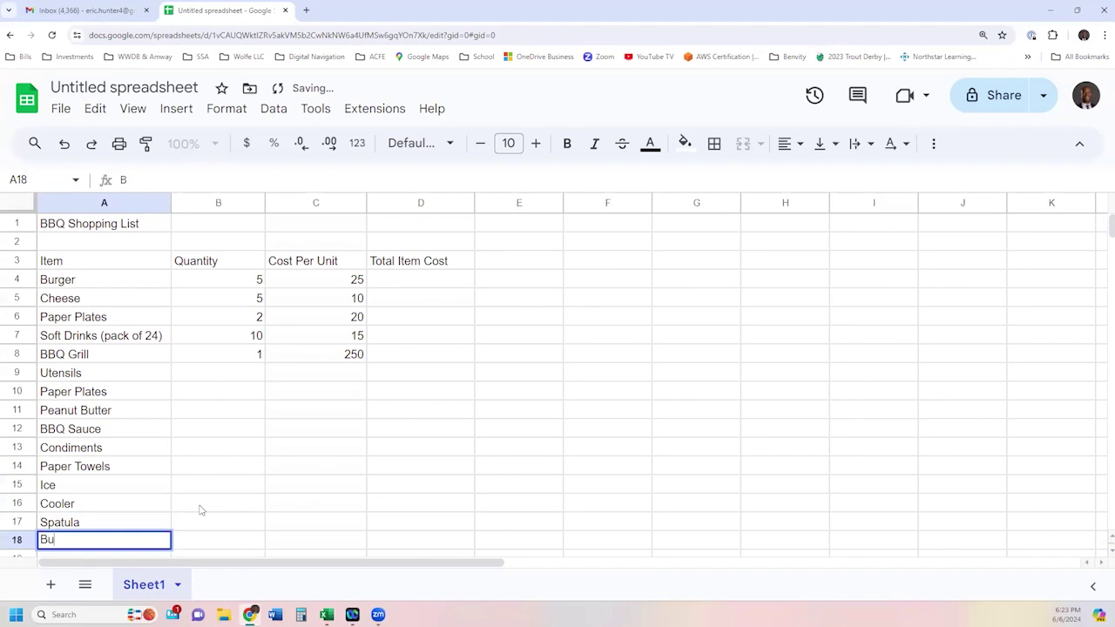
type("rger and H")
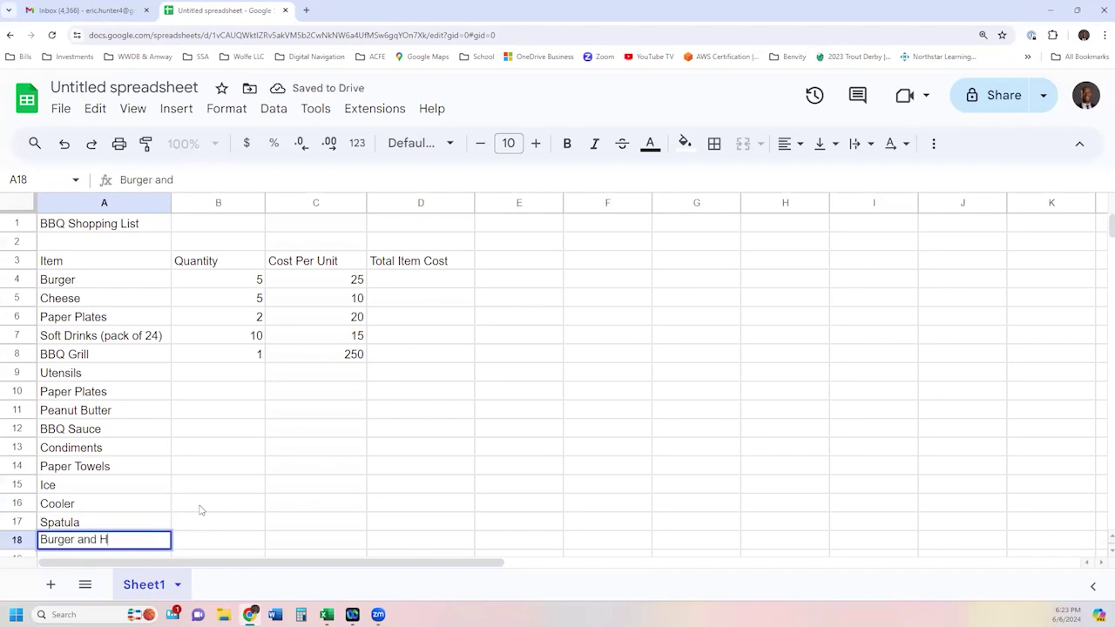
type("ot Dog Buns")
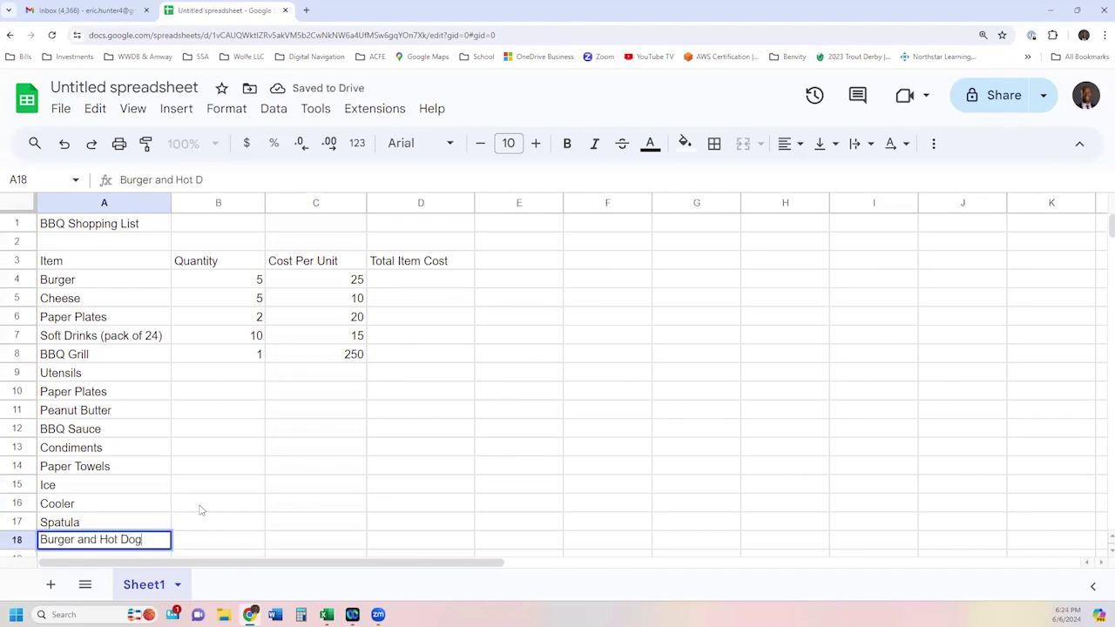
key("Return")
type("Hot Dots")
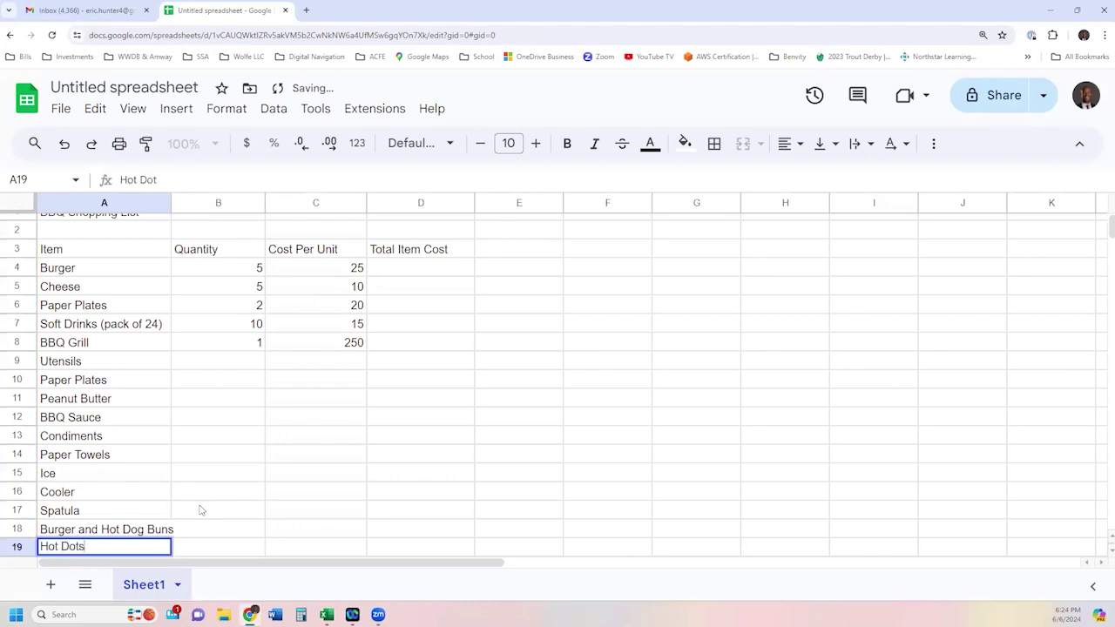
key("Return")
key("Up")
type("Hot Dogs")
key("Return")
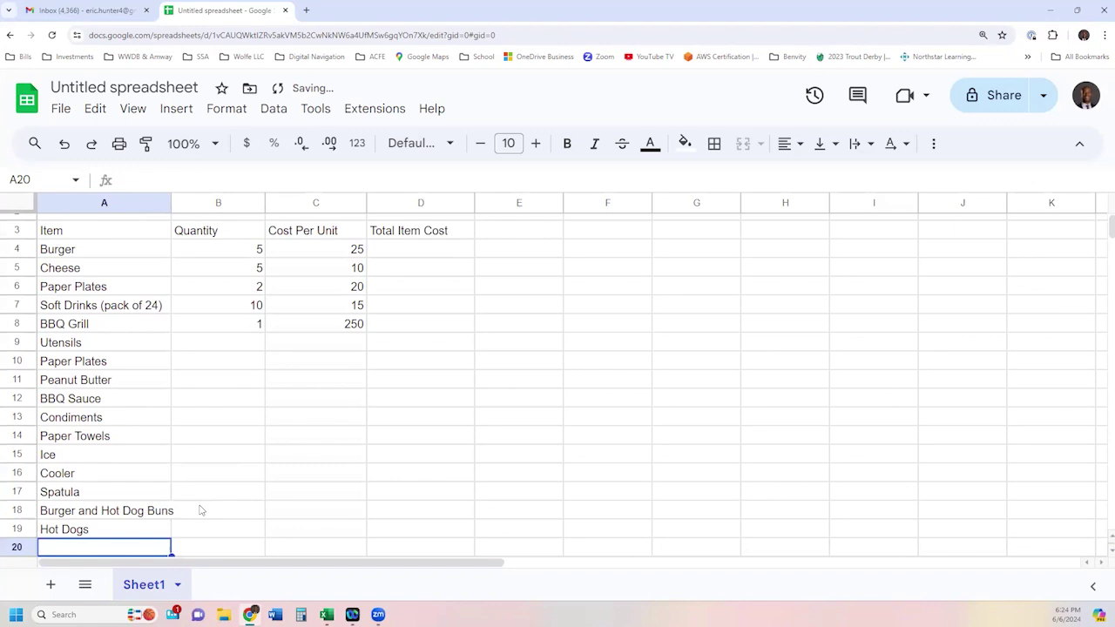
type("Eggs")
key("Return")
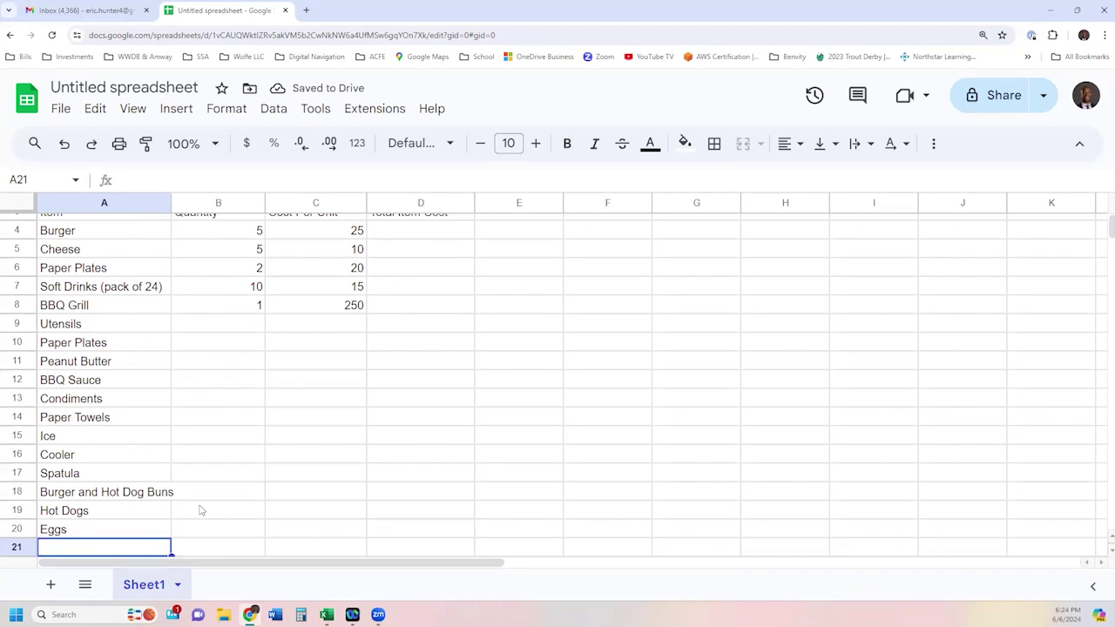
Add Lettuce/tomato/onion as a single item in cell A21.
left_click(142, 398)
left_click(126, 547)
type("Lettuce/tomato")
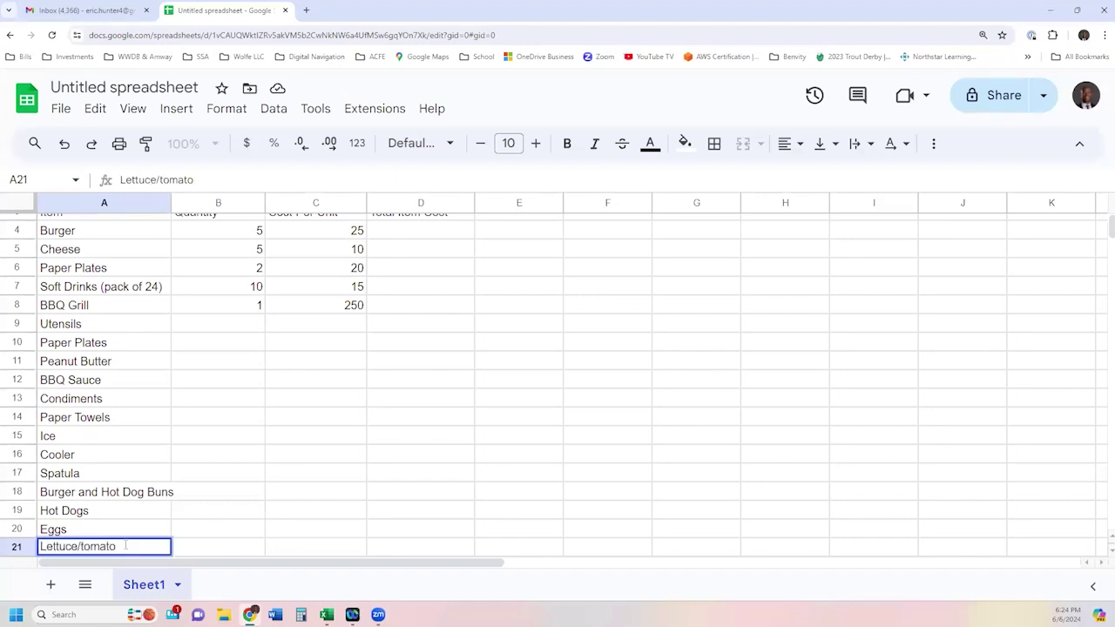
key("Return")
type("C")
key("BackSpace")
key("Up")
left_click(225, 178)
type("/onion")
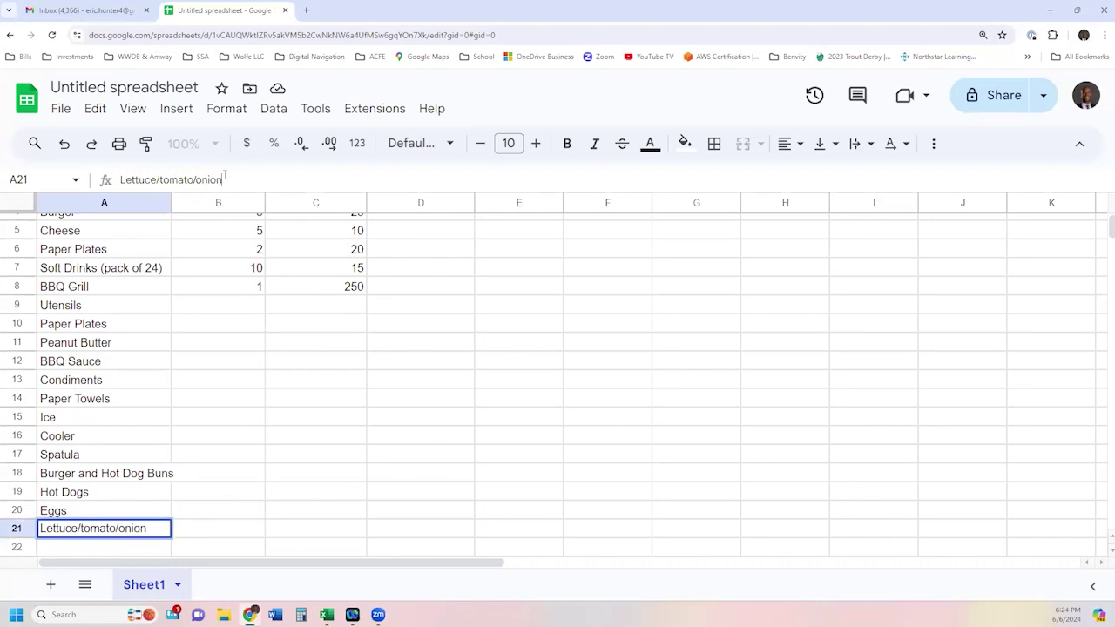
key("Return")
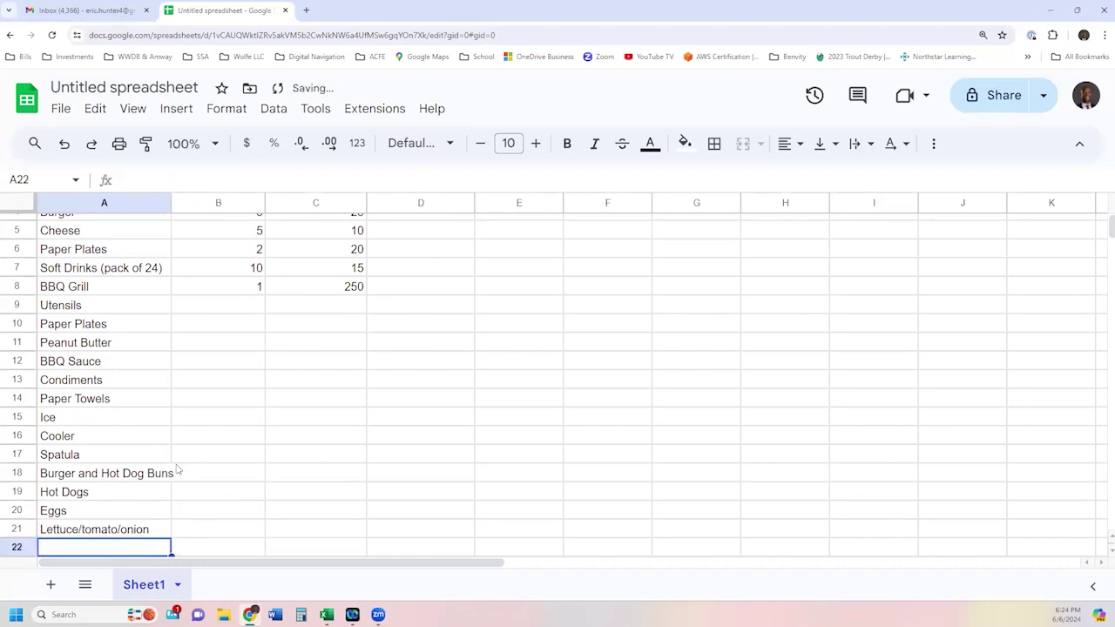
left_click(145, 528)
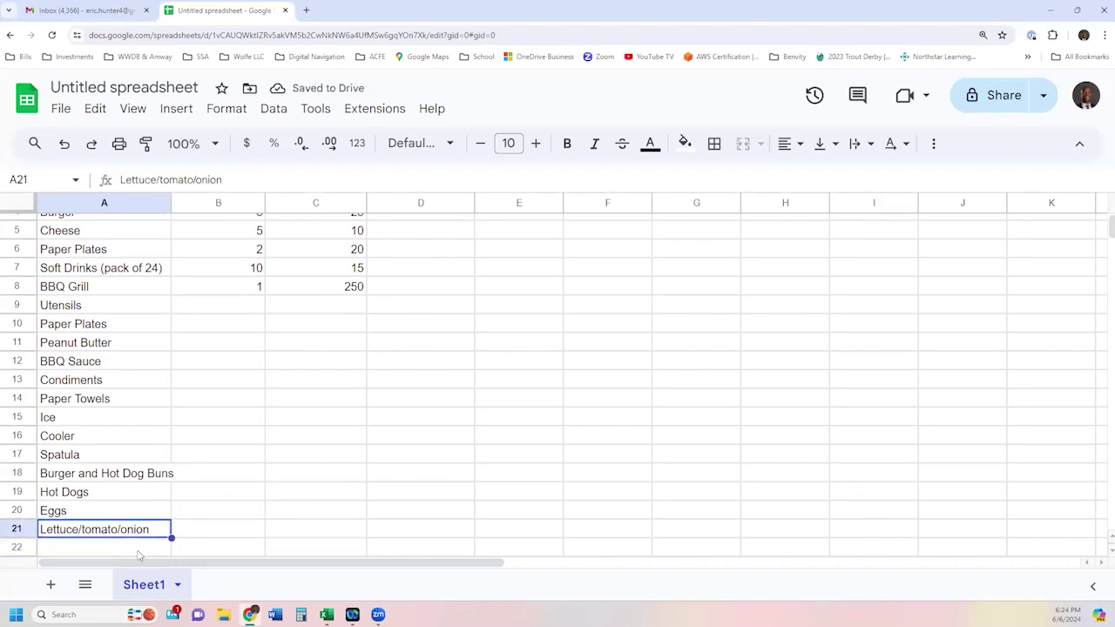
left_click(125, 478)
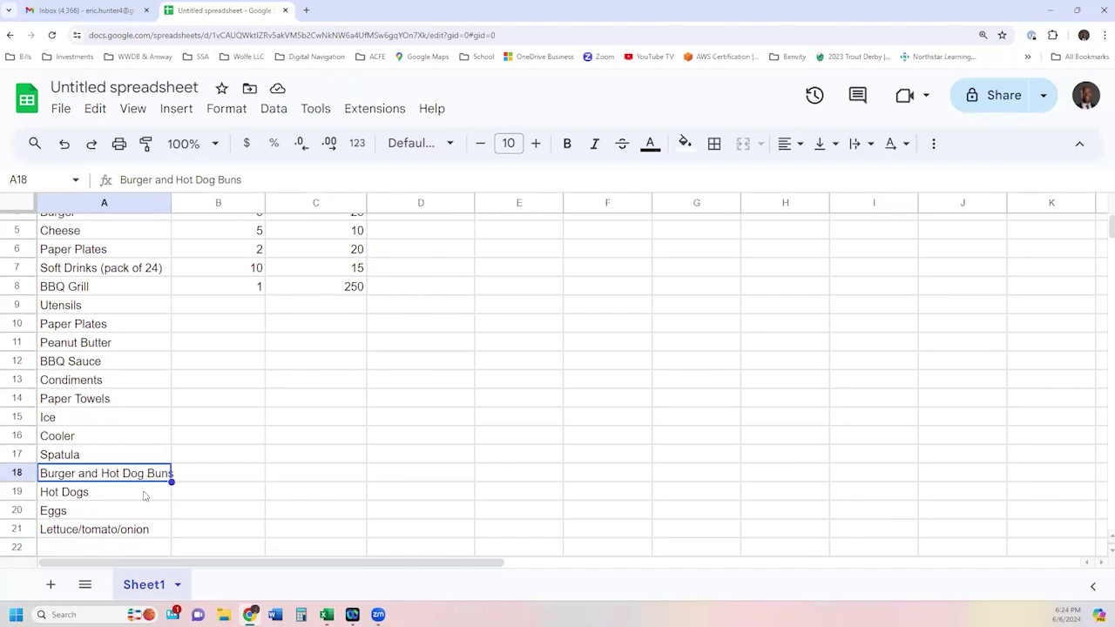
left_click(138, 528)
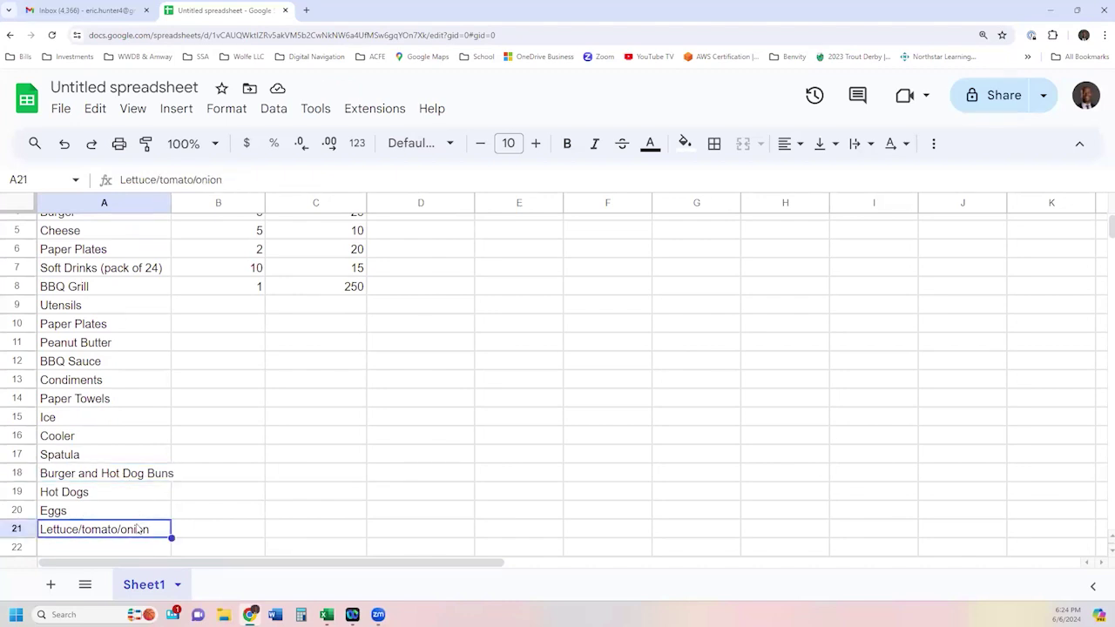
left_click(134, 550)
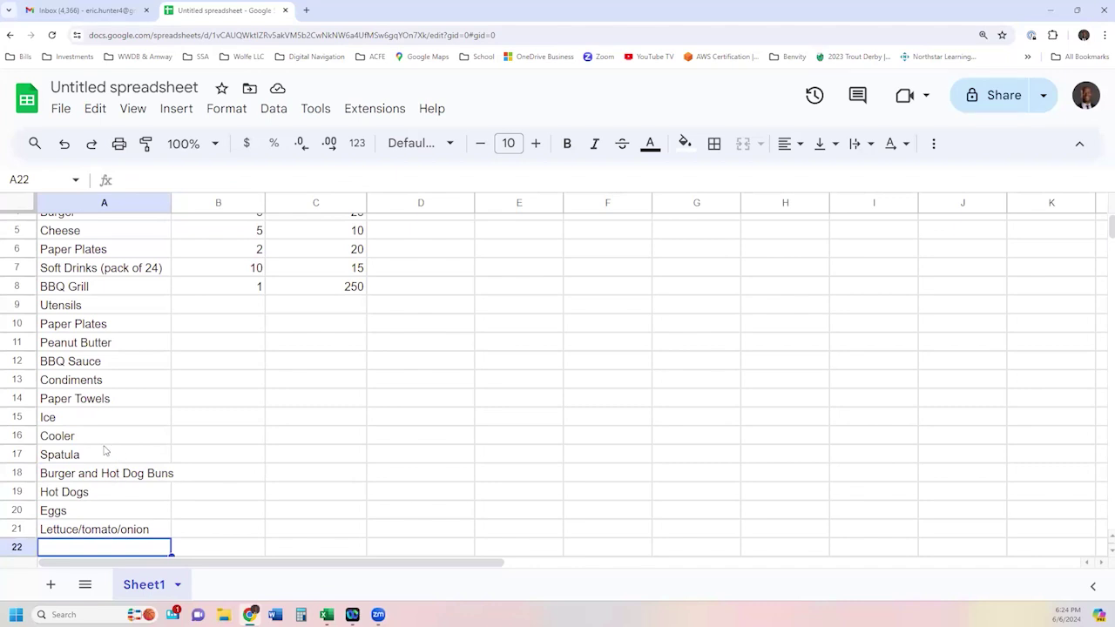
Enter a quantity of 1 and a cost per unit of 25 for Utensils in row 9.
scroll(158, 404, "up", 2)
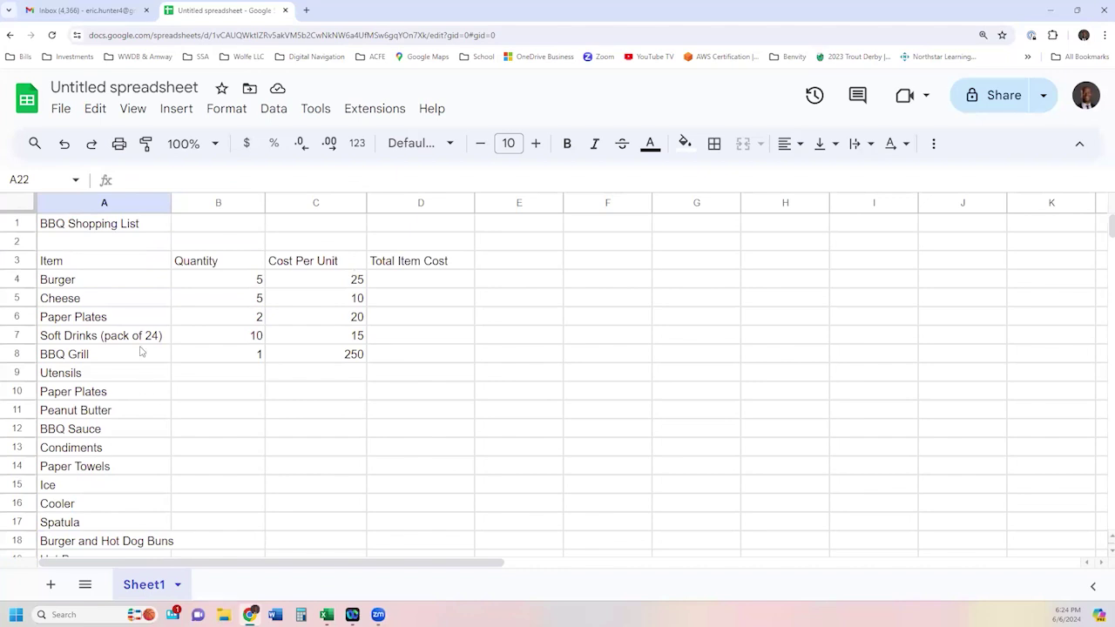
left_click(221, 376)
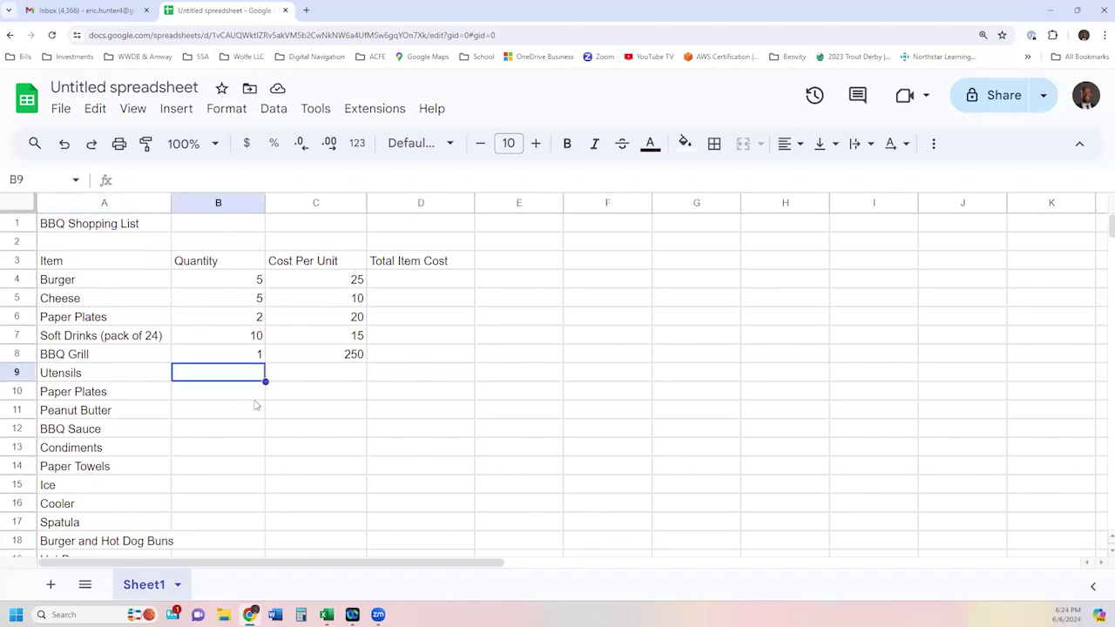
type("1")
key("Tab")
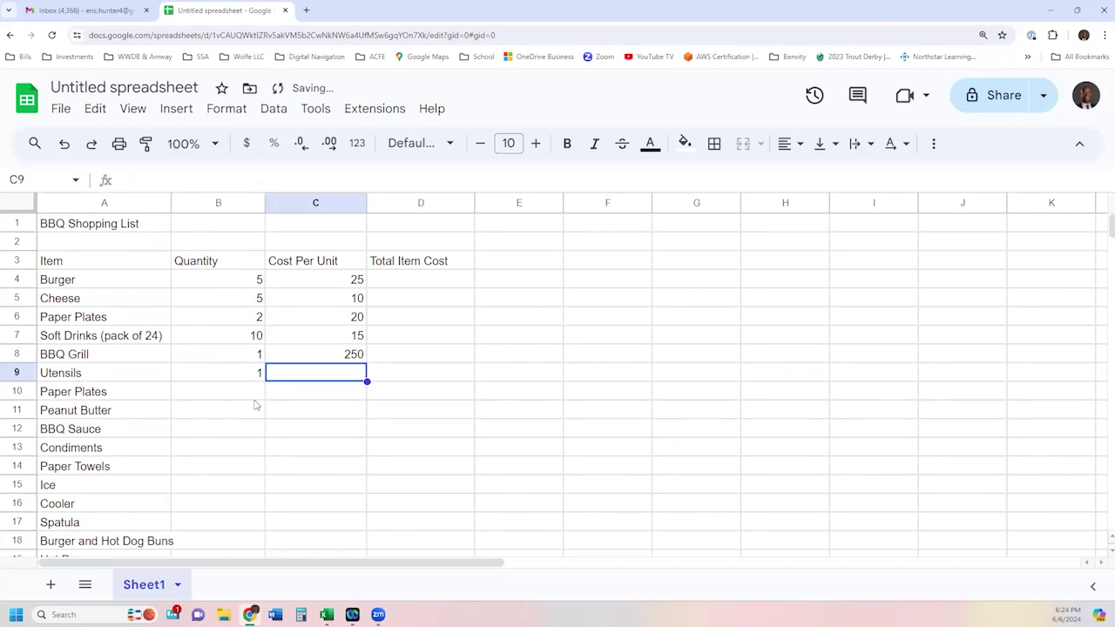
type("25")
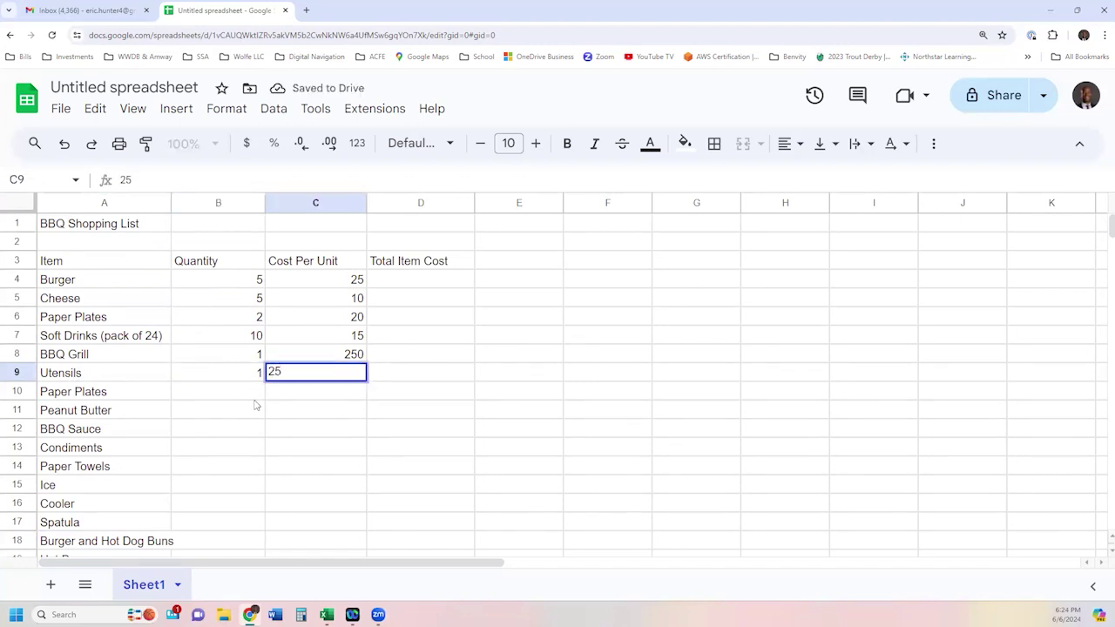
key("Return")
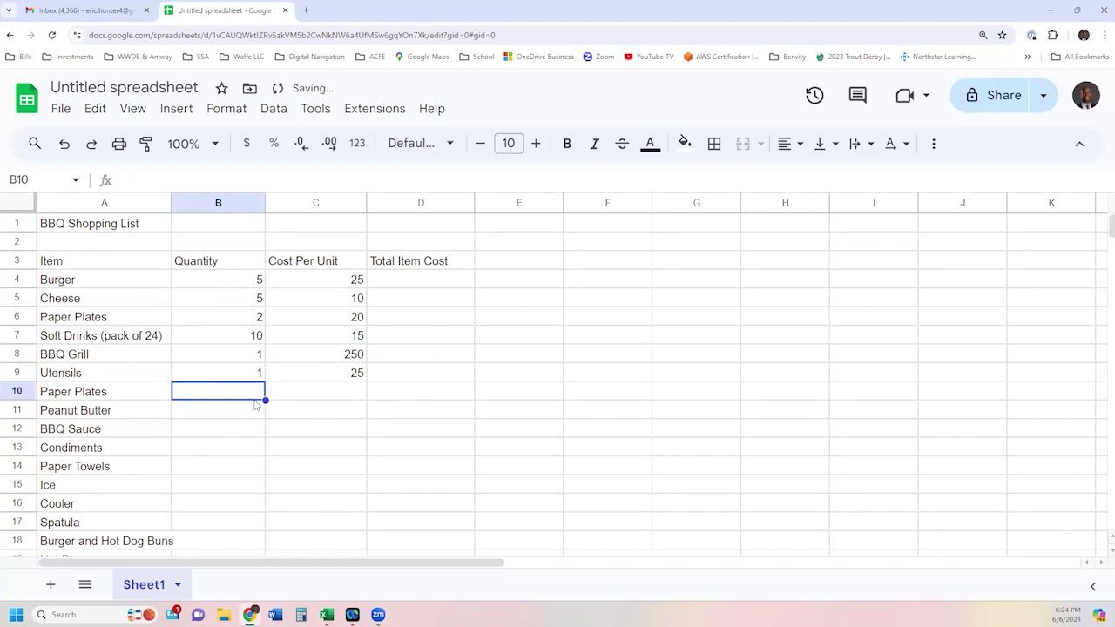
Enter a quantity of 2 and a cost per unit of 15 for both Paper Plates in row 10 and Peanut Butter.
type("2")
key("Tab")
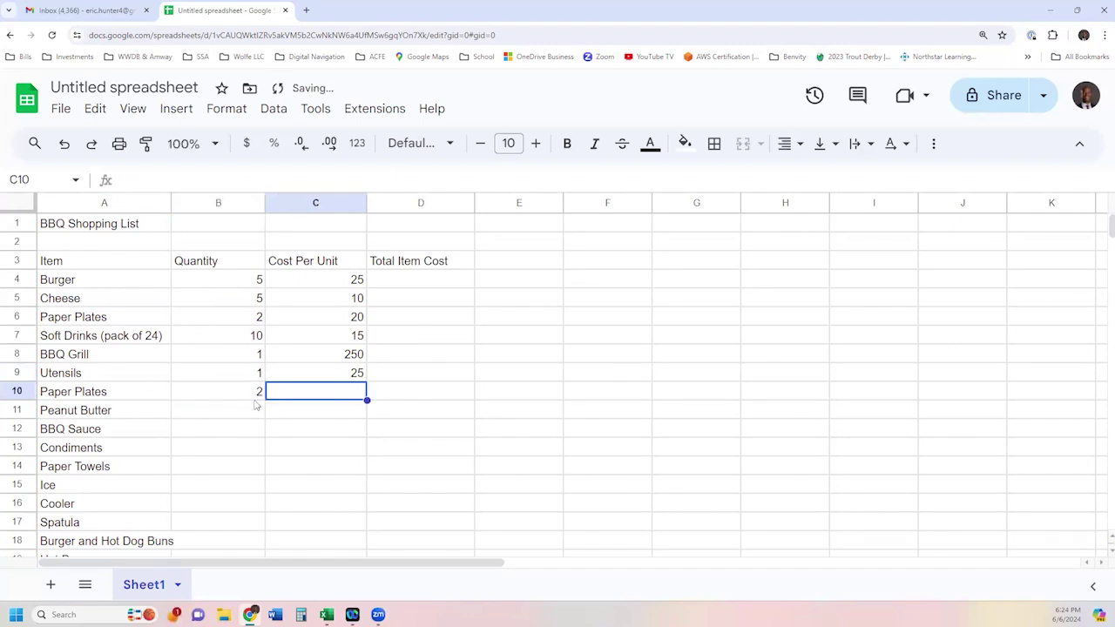
type("15")
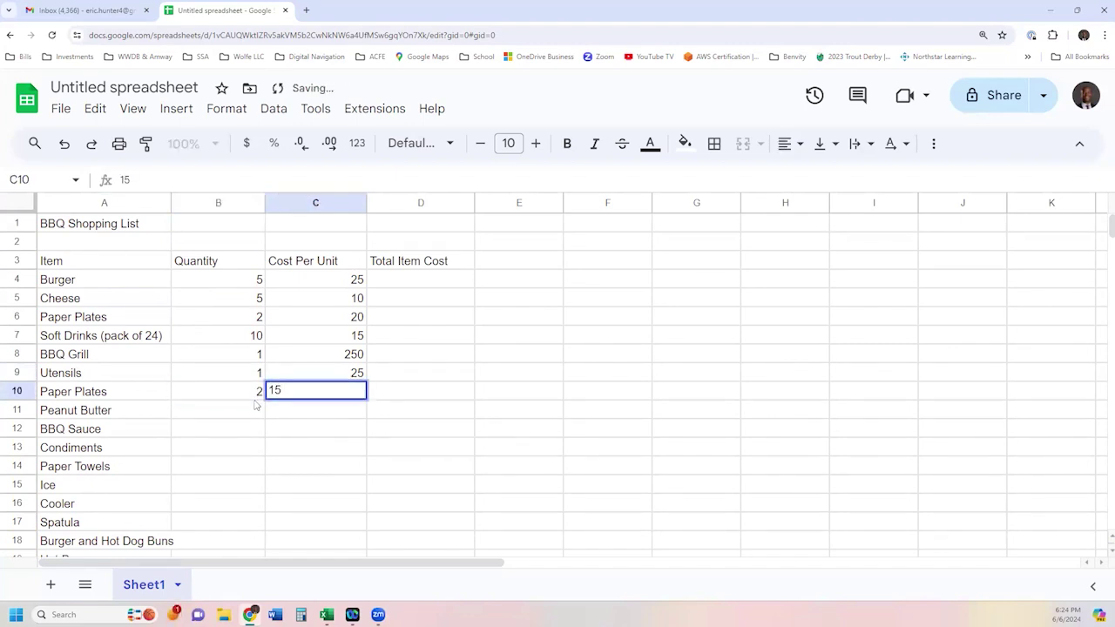
key("Return")
type("2")
key("Tab")
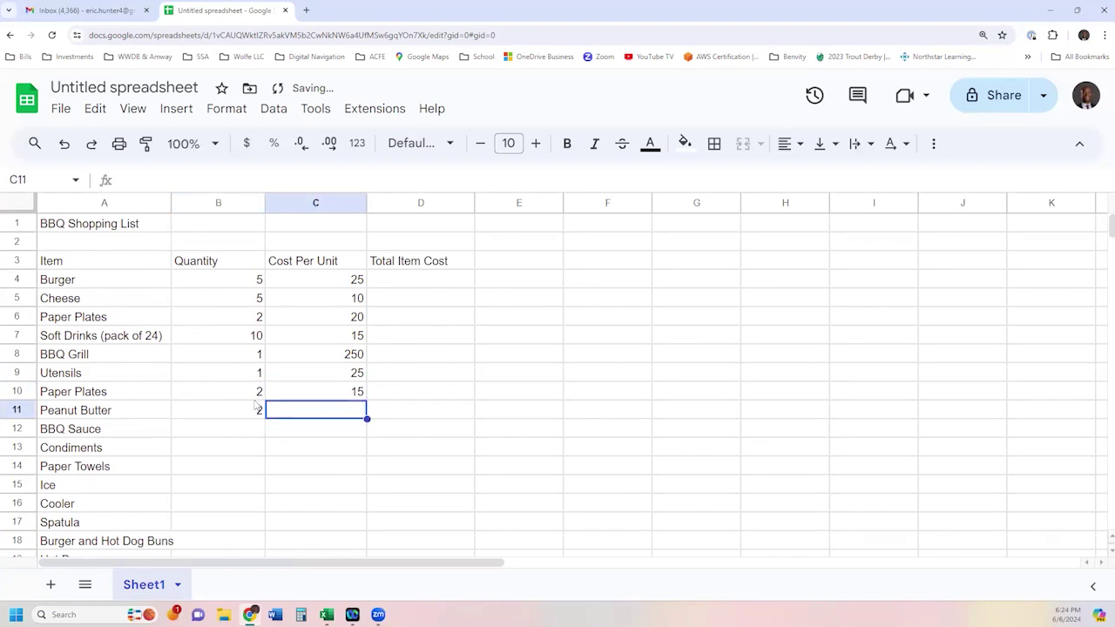
type("15")
key("Return")
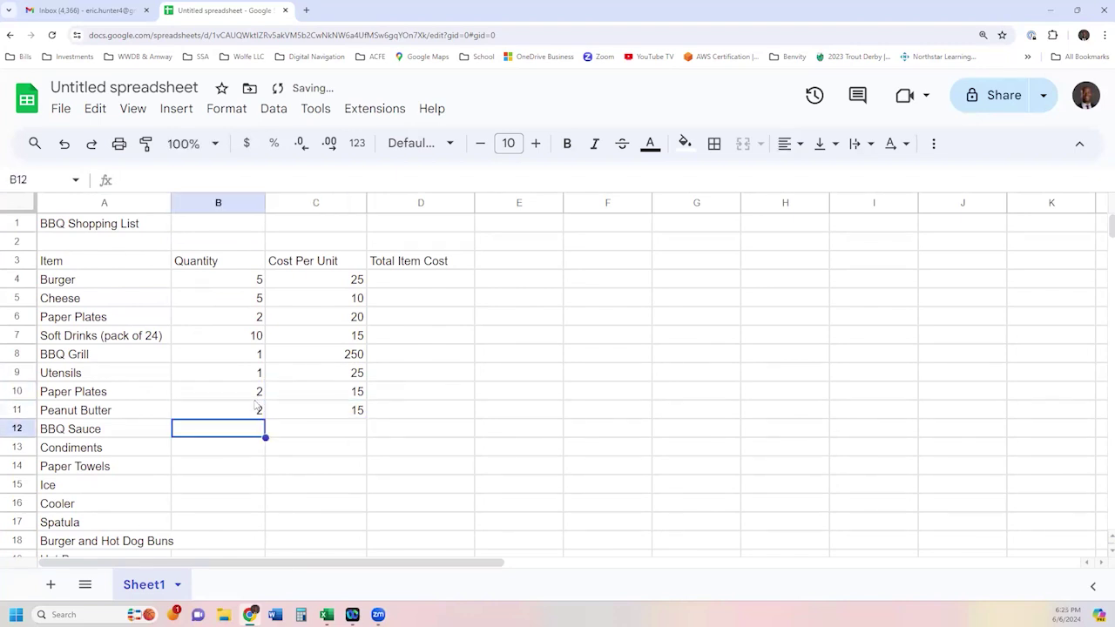
Fill in quantity 2 and unit cost 15 for BBQ Sauce, and quantity 3 and unit cost 25 for Condiments.
type("2")
key("Tab")
type("15")
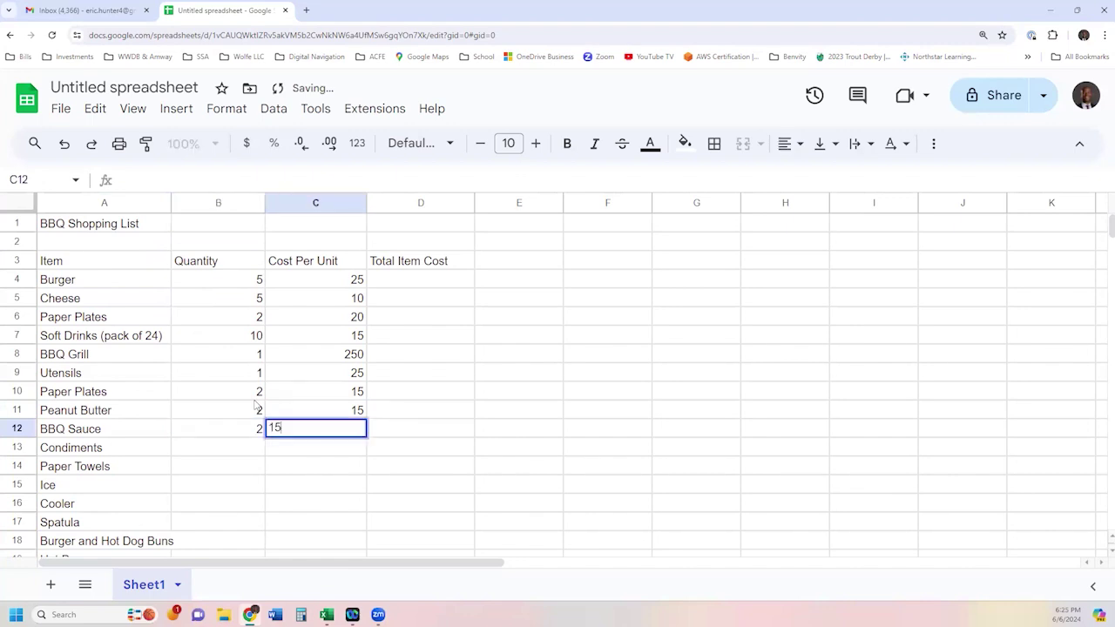
key("Return")
type("3")
key("Tab")
type("25")
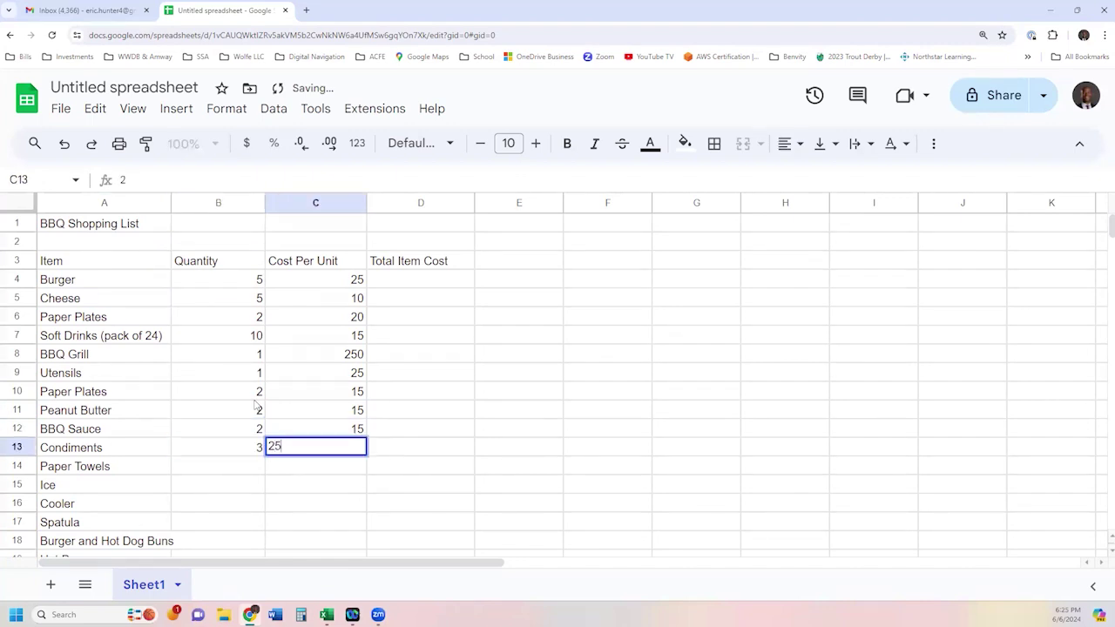
key("Return")
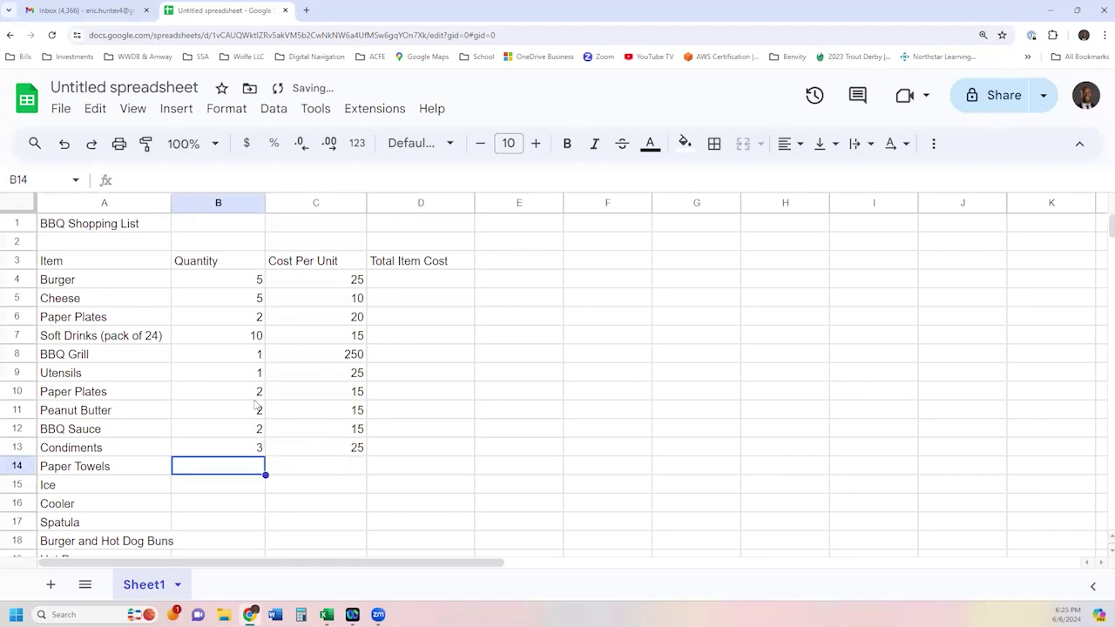
Fill in quantity 1 and unit cost 20 for Paper Towels, and quantity 8 and unit cost 3 for Ice.
type("1")
key("Tab")
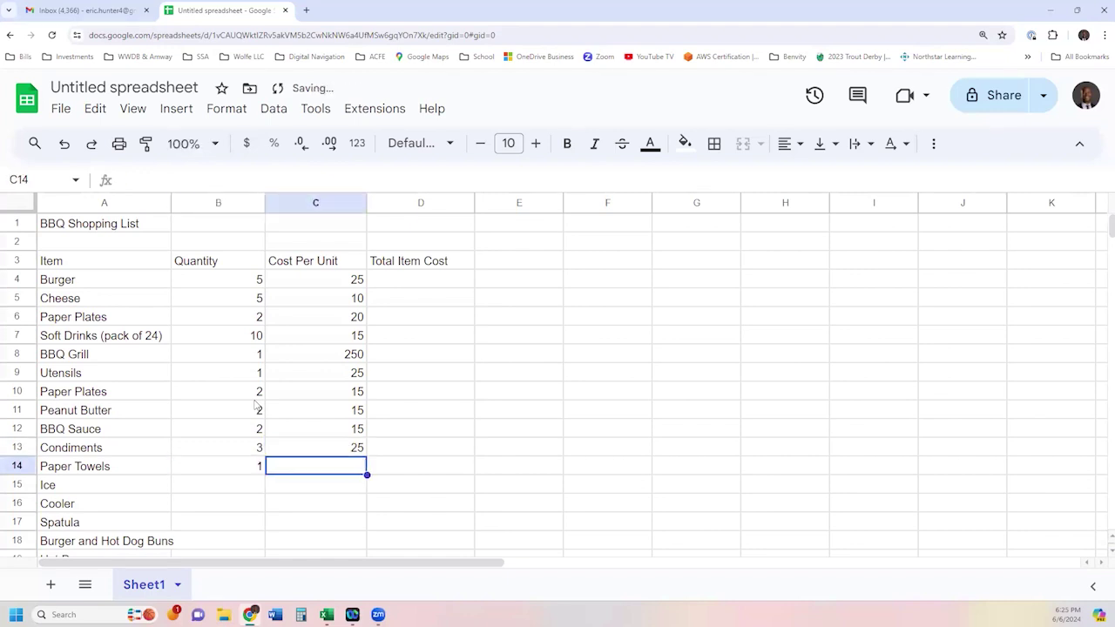
type("20")
key("Return")
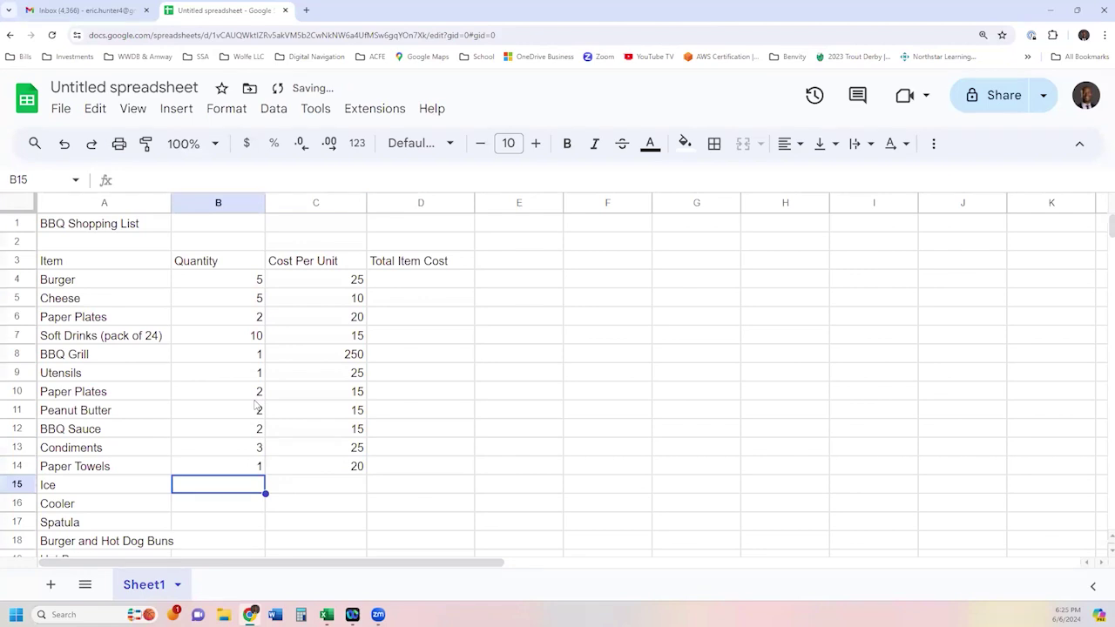
type("8")
key("Tab")
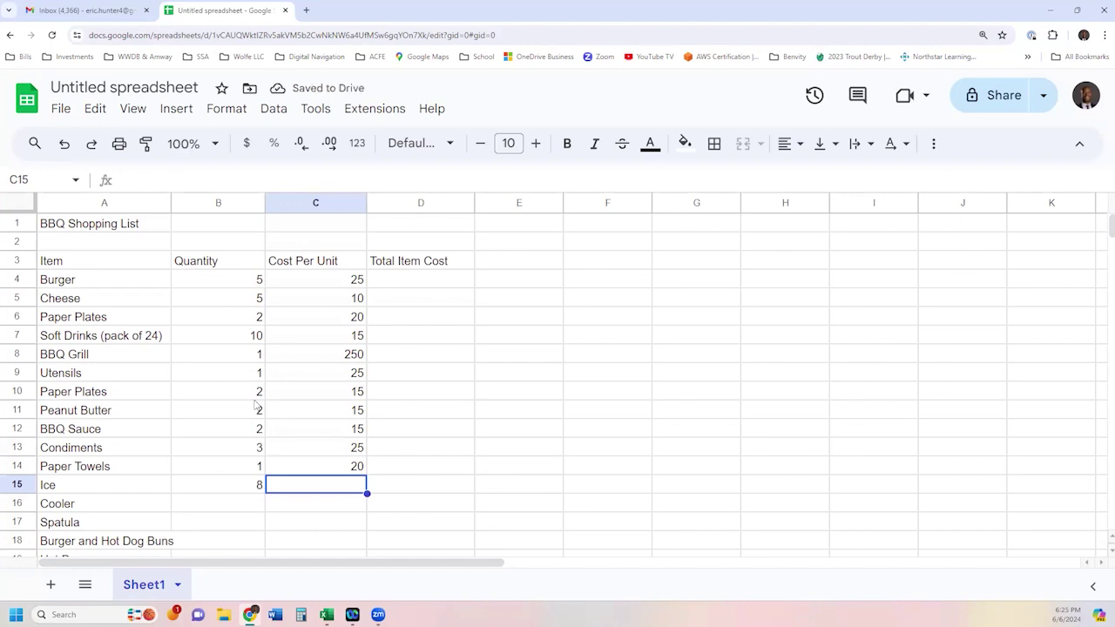
type("3")
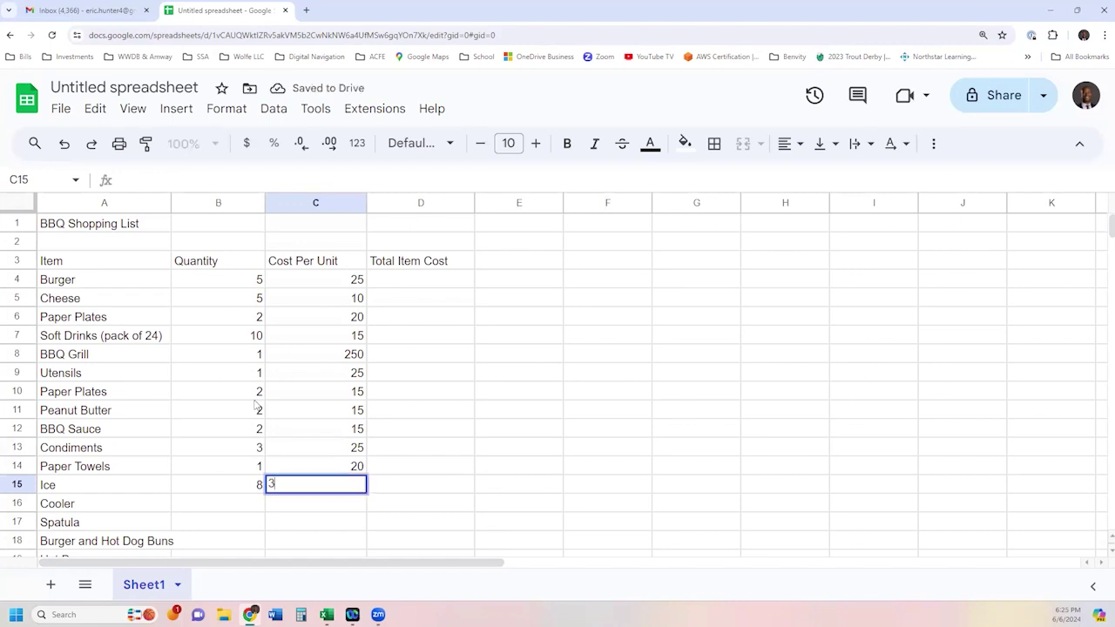
key("Return")
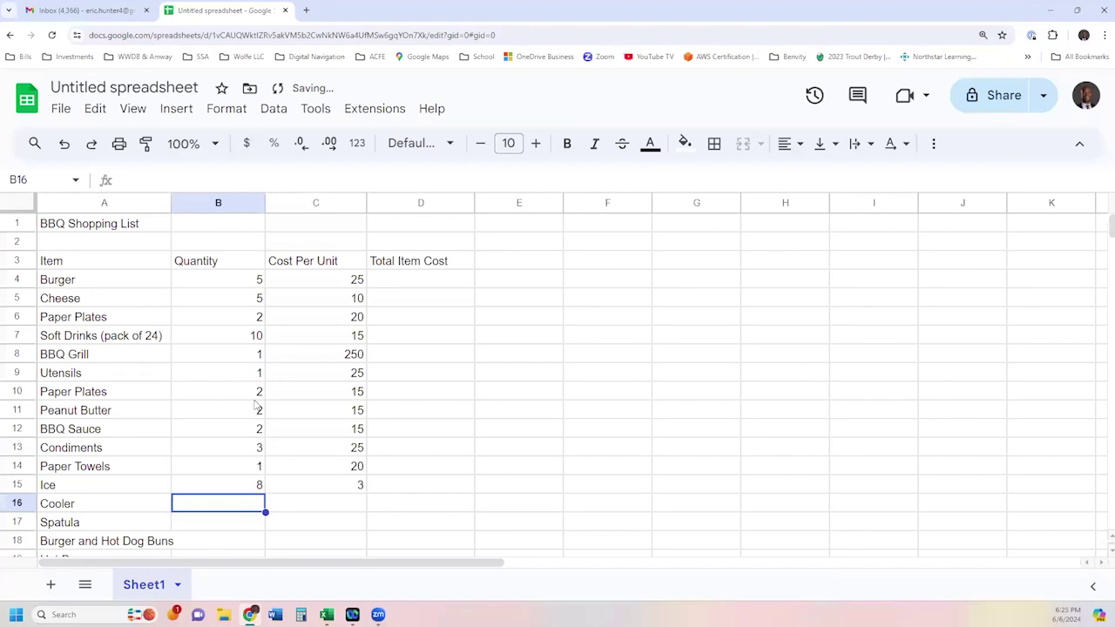
Fill in quantity 1 and unit cost 50 for the Cooler, and quantity 1 and unit cost 15 for the Spatula.
type("1")
key("Tab")
type("50")
key("Return")
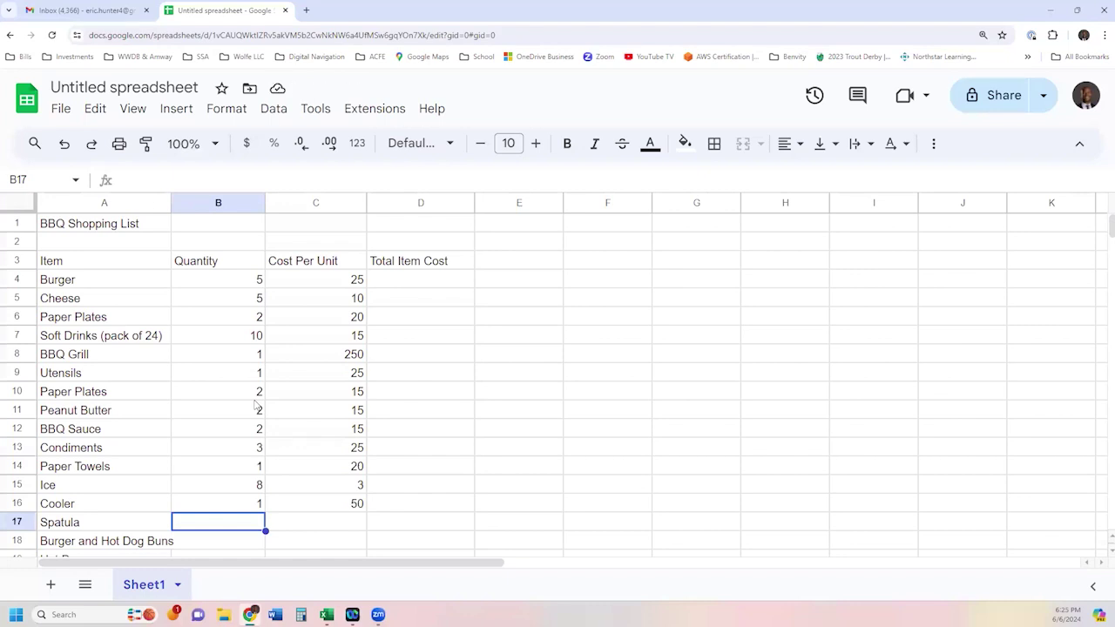
type("1")
key("Tab")
type("15")
key("Return")
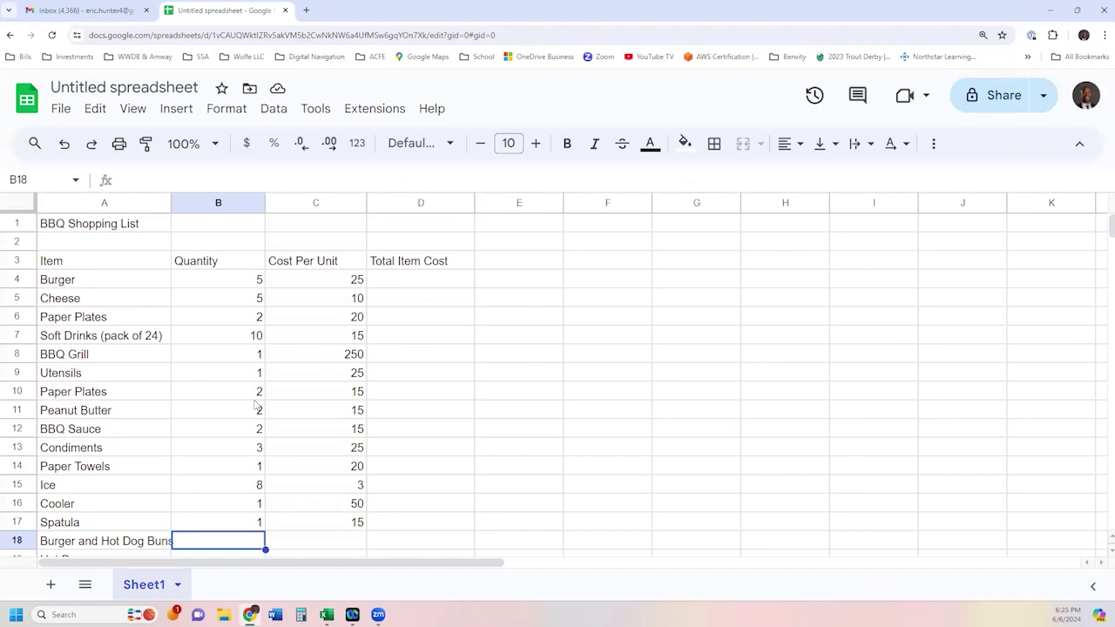
Enter a quantity of 10 and a cost per unit of 5 for Burger and Hot Dog Buns.
type("5")
key("Tab")
key("Left")
type("10")
key("Tab")
type("5")
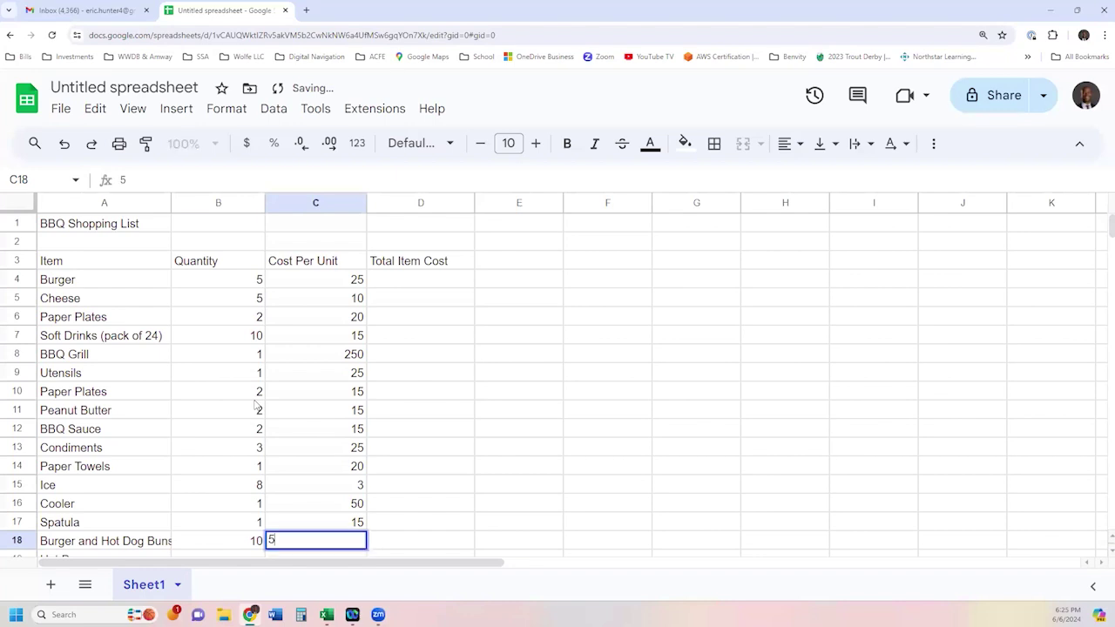
key("Return")
scroll(346, 398, "down", 5)
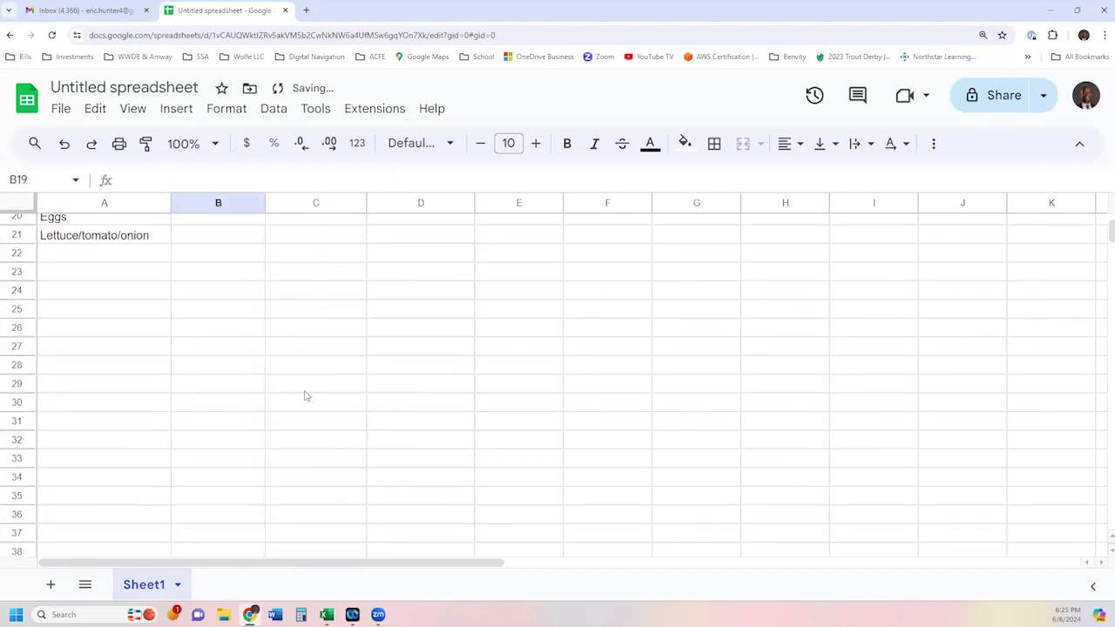
scroll(305, 397, "up", 3)
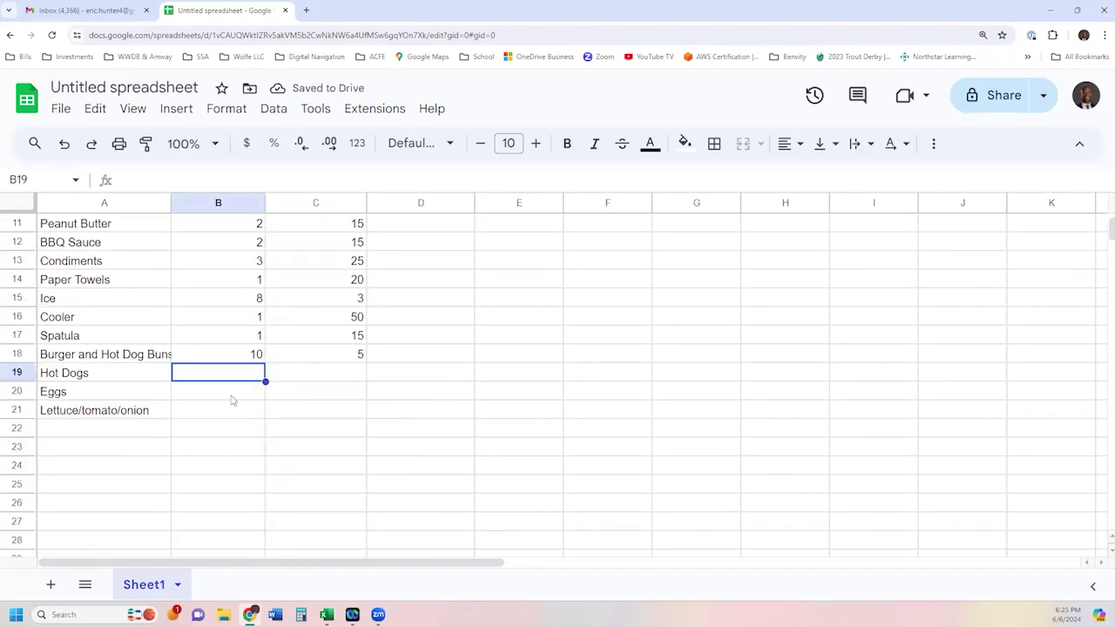
Fill in quantity 5 and unit cost 10 for Hot Dogs.
type("5")
key("Tab")
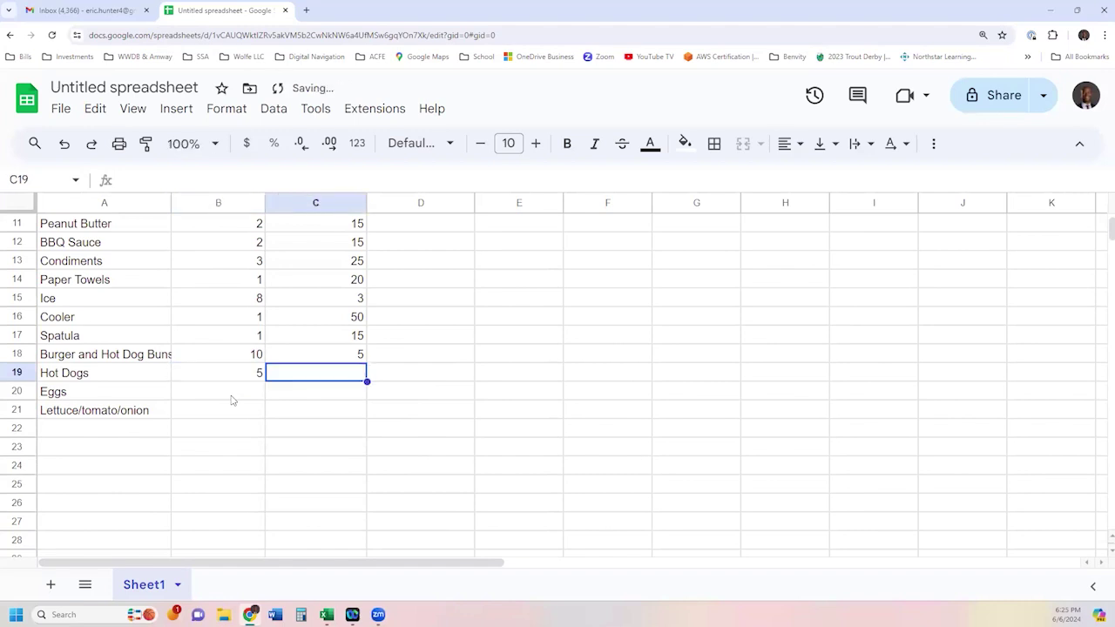
type("10")
key("Return")
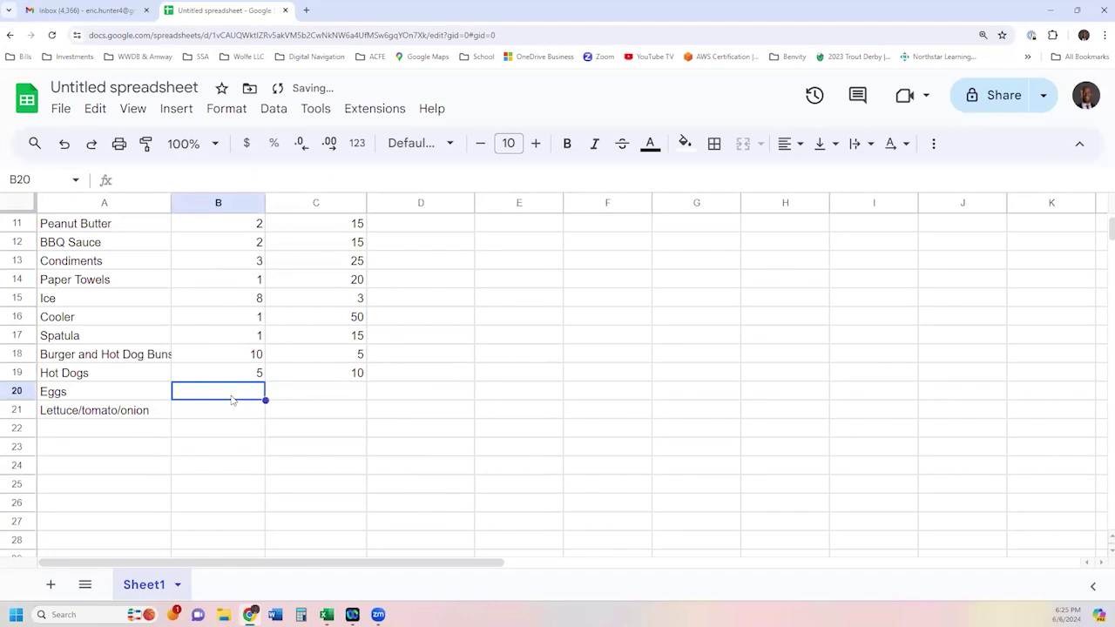
key("Up")
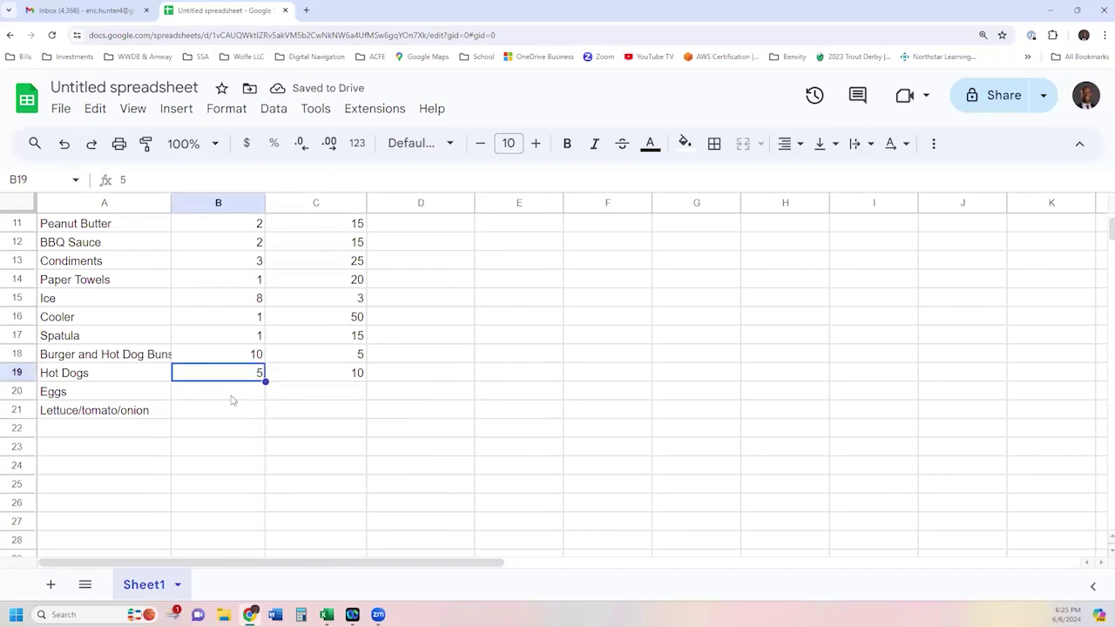
left_click(233, 399)
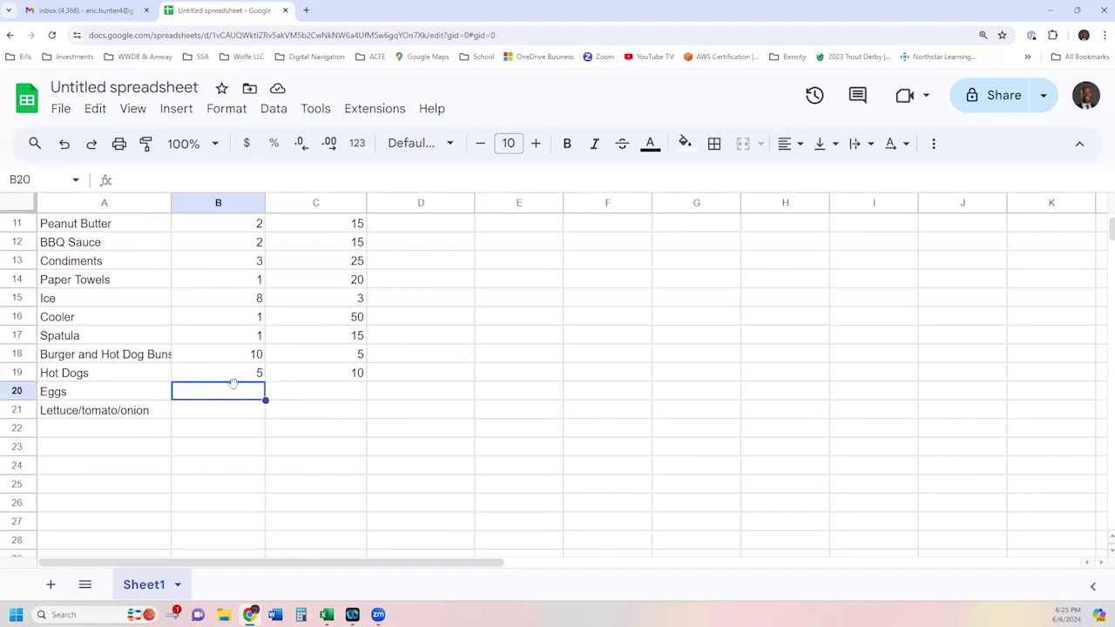
Relabel the Eggs item as "Eggs (by the dozen)" and give it quantity 2 and unit cost 10.
double_click(148, 390)
type("(by the do")
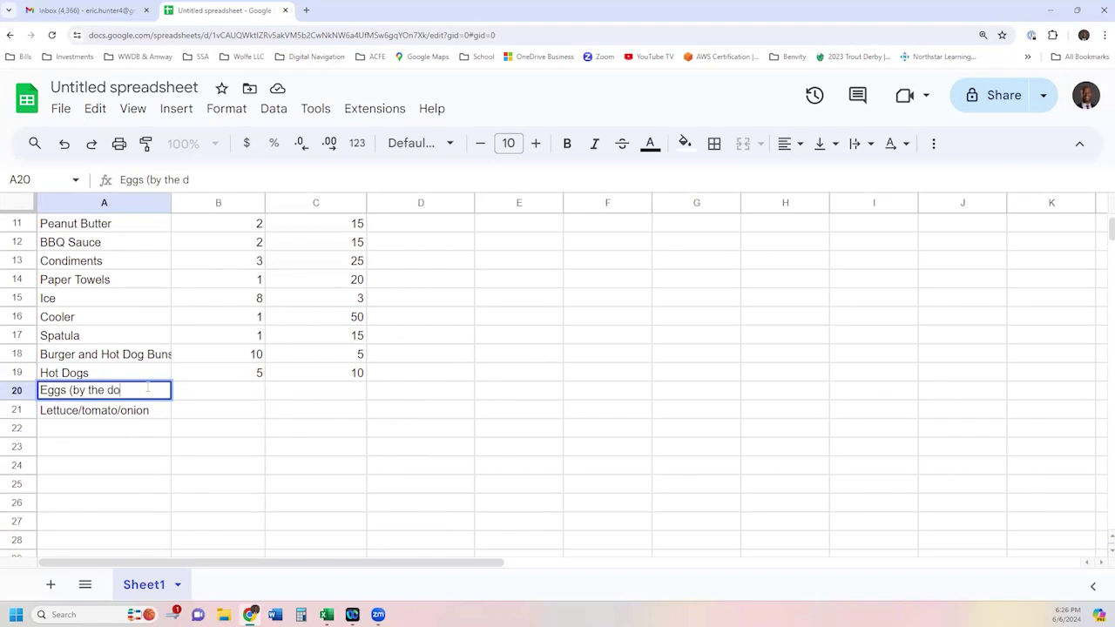
type("zen)")
key("Tab")
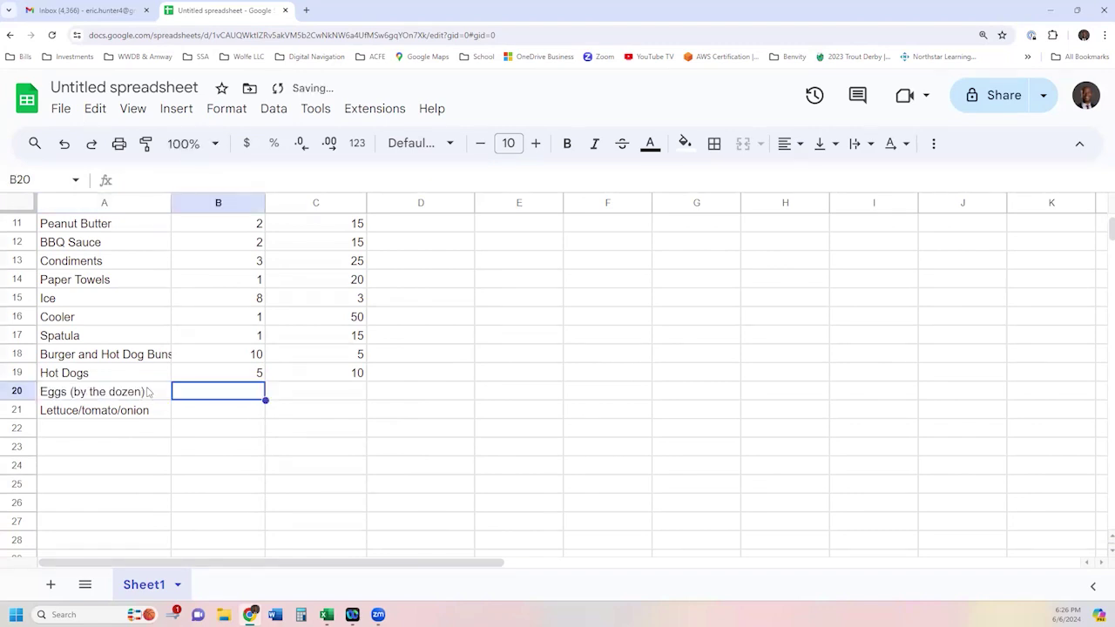
type("2")
key("Tab")
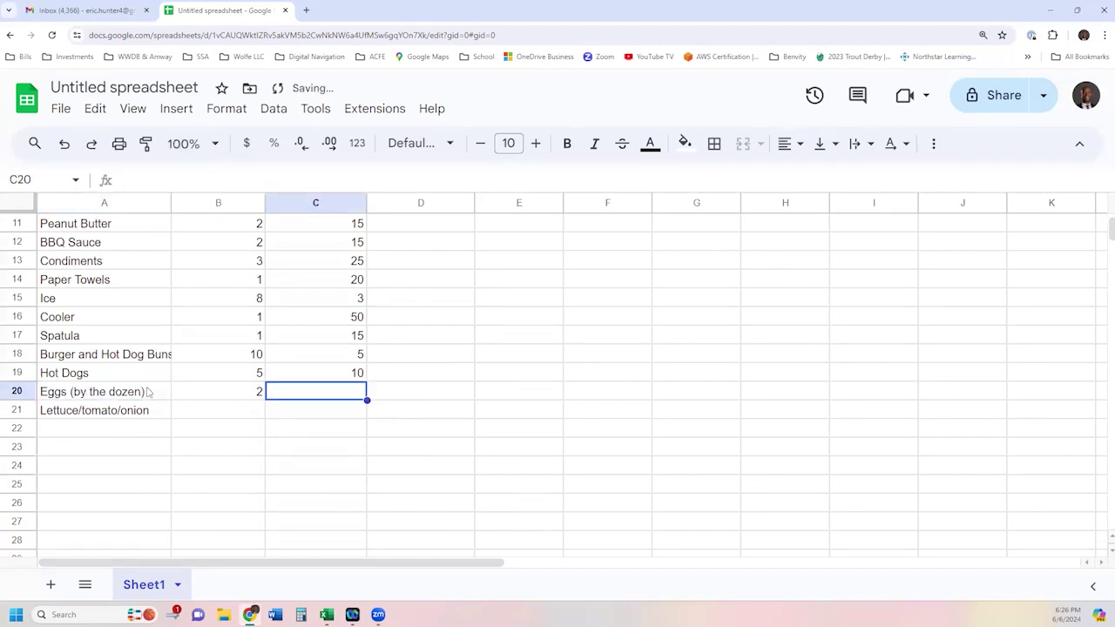
type("10")
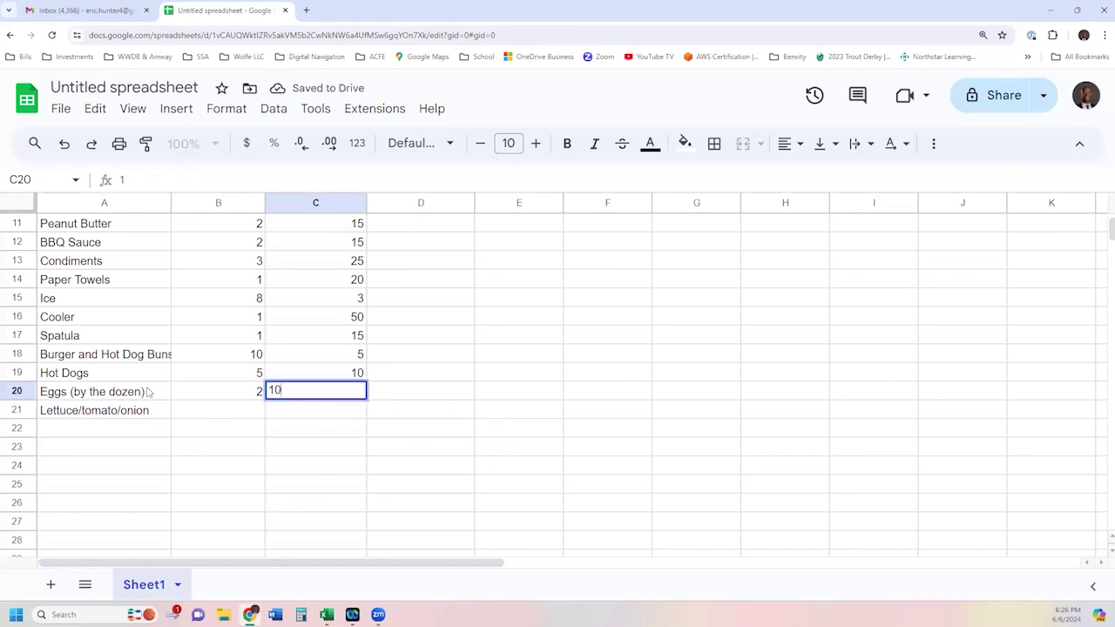
key("Return")
Fill in quantity 3 and unit cost 3 for Lettuce/tomato/onion.
key("Tab")
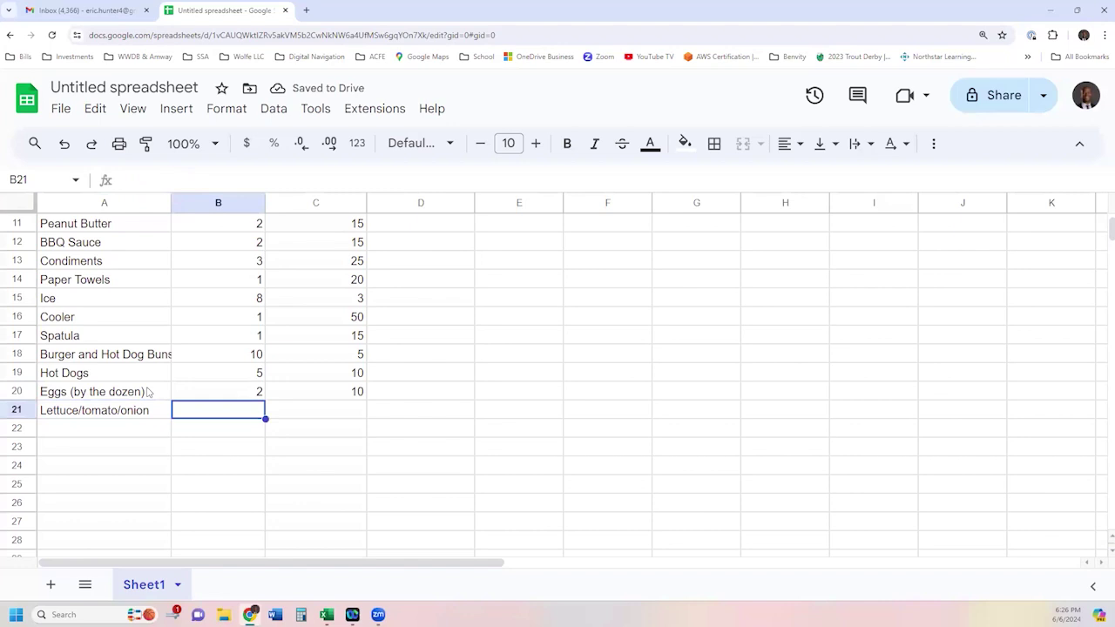
type("3")
key("Tab")
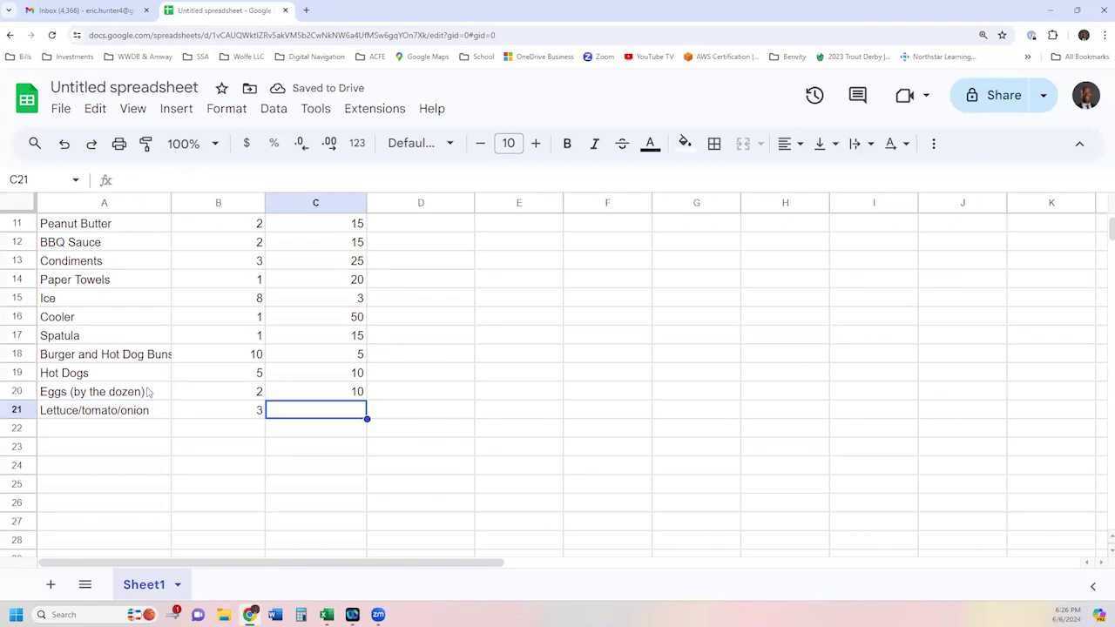
type("3")
key("Return")
left_click(309, 359)
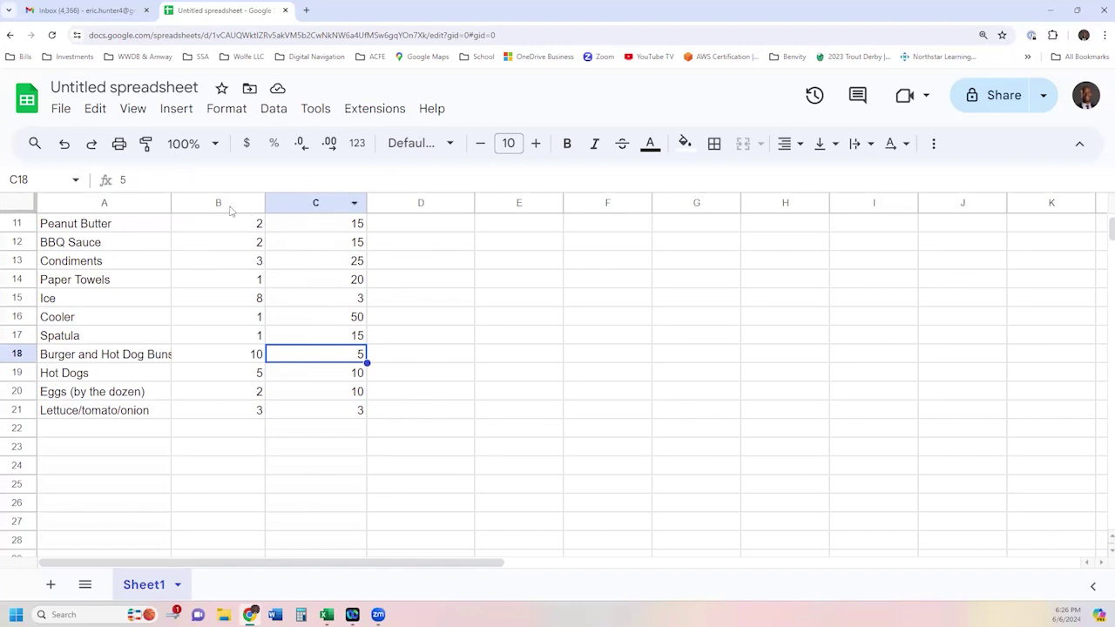
Delete the empty row 2 between the BBQ Shopping List title and the column headers.
scroll(288, 337, "down", 3)
scroll(288, 337, "up", 3)
scroll(308, 277, "up", 3)
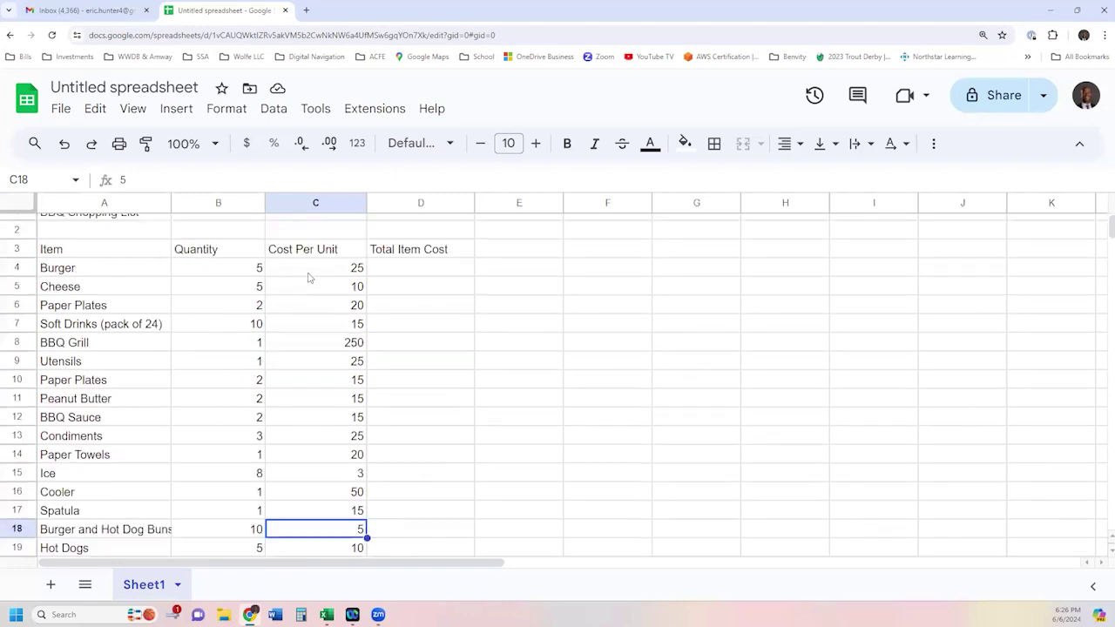
left_click(306, 281)
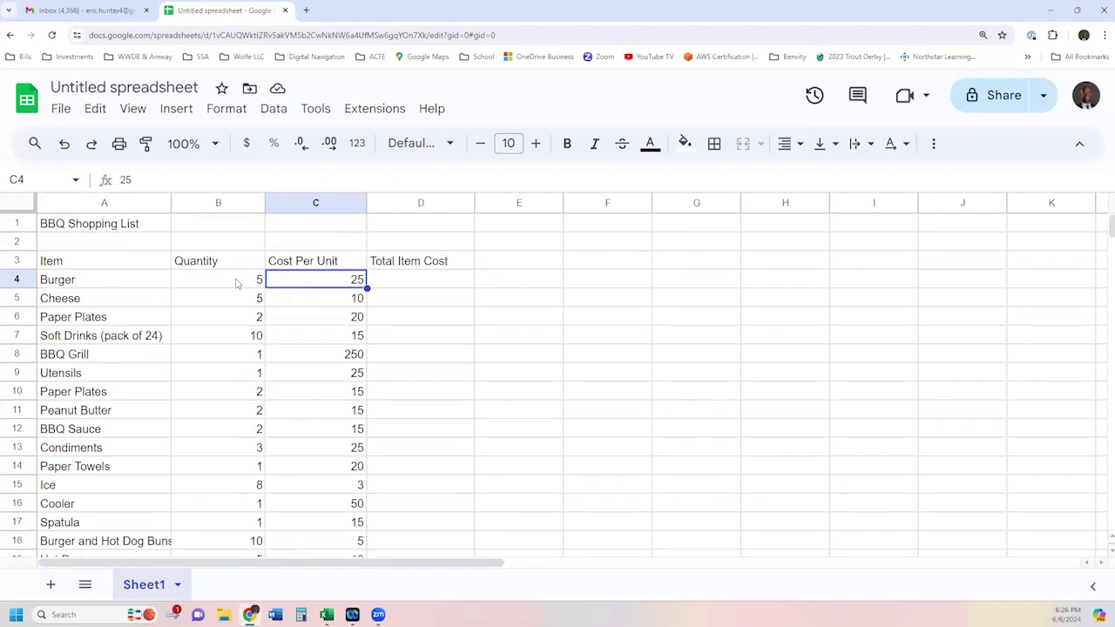
left_click(242, 284)
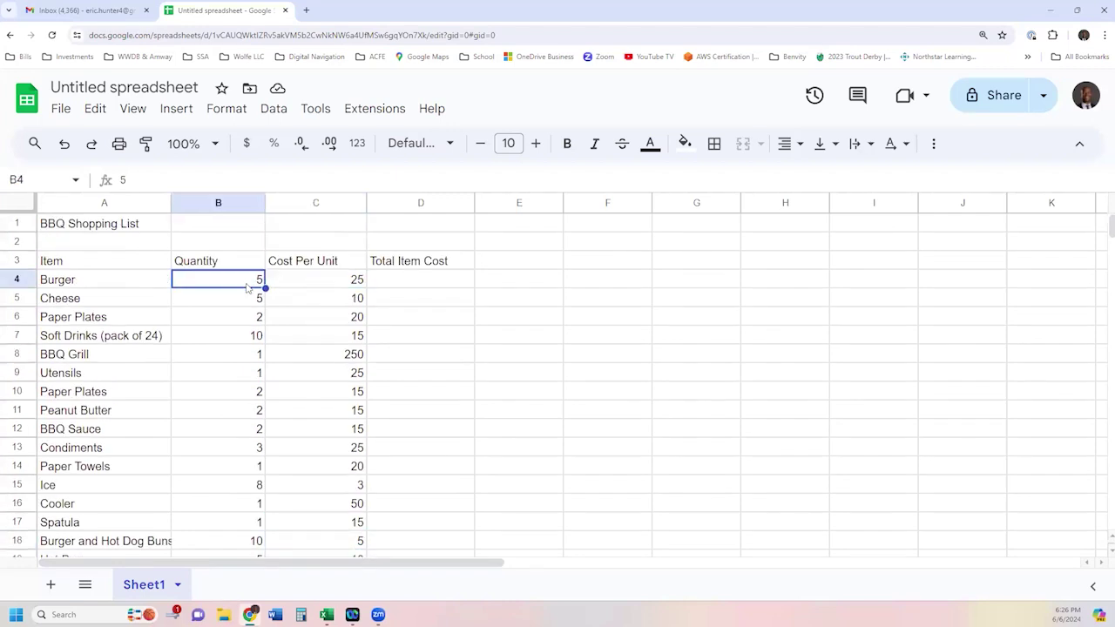
right_click(28, 241)
mouse_move(76, 247)
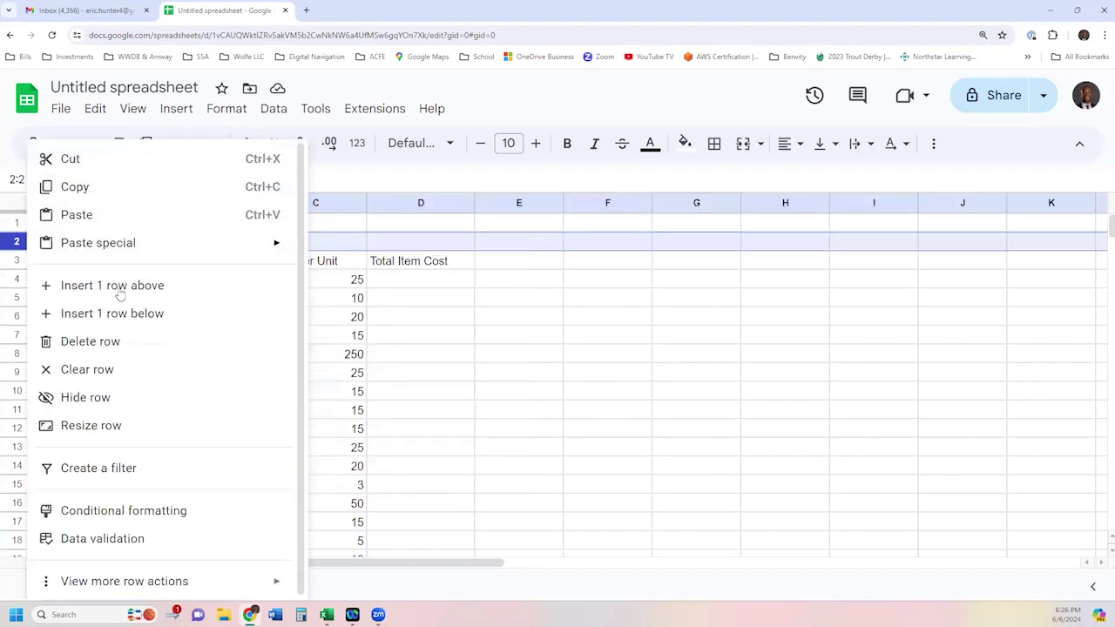
left_click(104, 342)
left_click(285, 281)
left_click(286, 263)
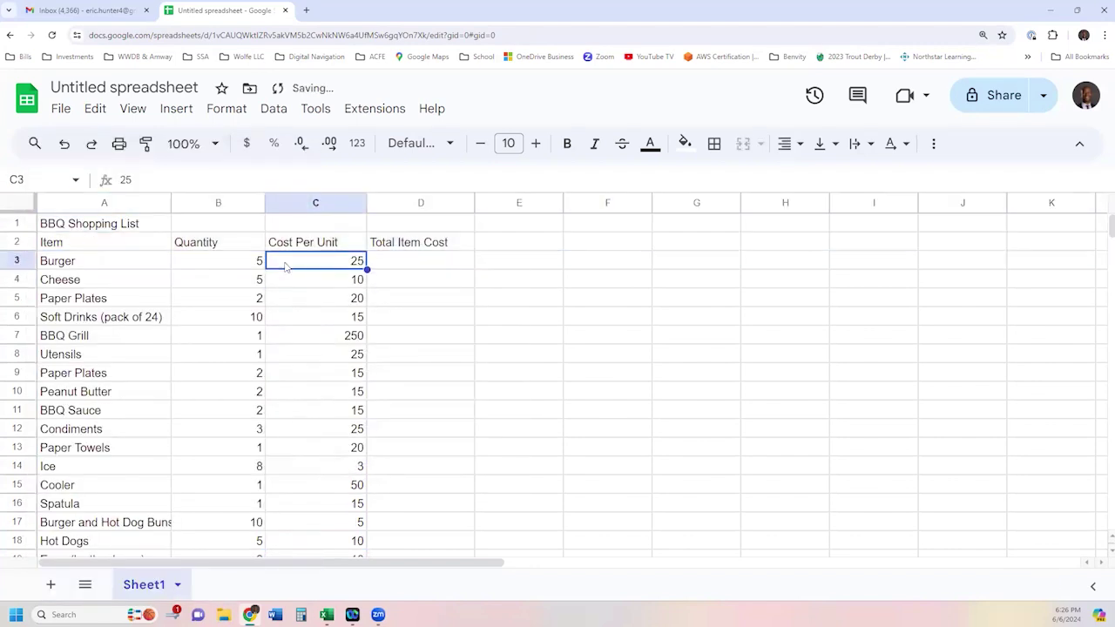
Freeze the sheet's rows up to row 3 and check how the list scrolls beneath them.
left_click(131, 256)
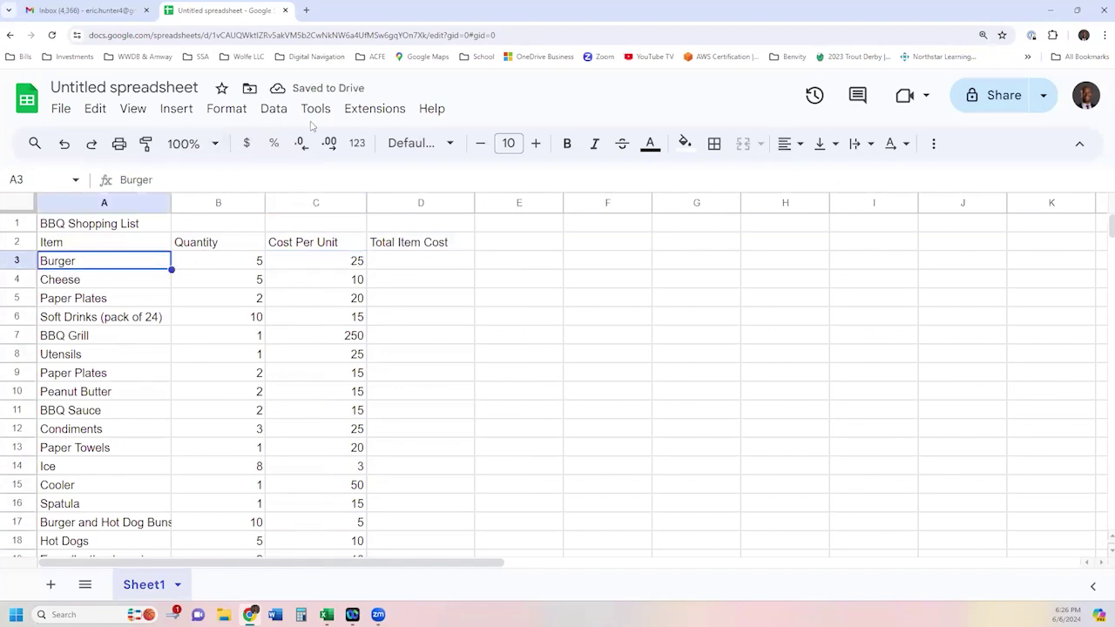
left_click(184, 114)
mouse_move(130, 112)
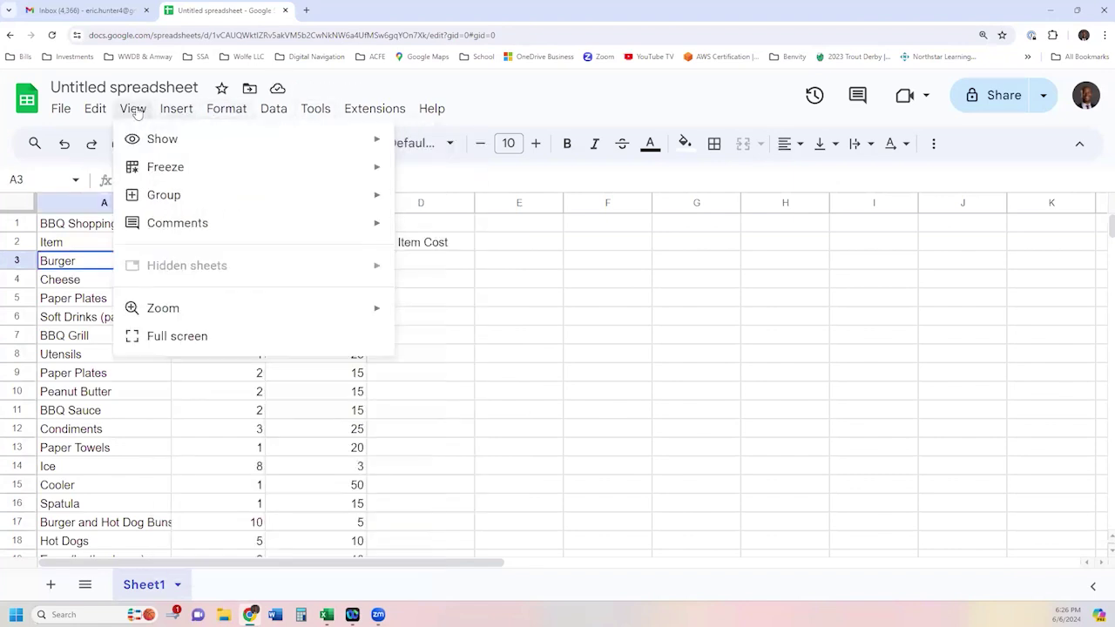
mouse_move(204, 166)
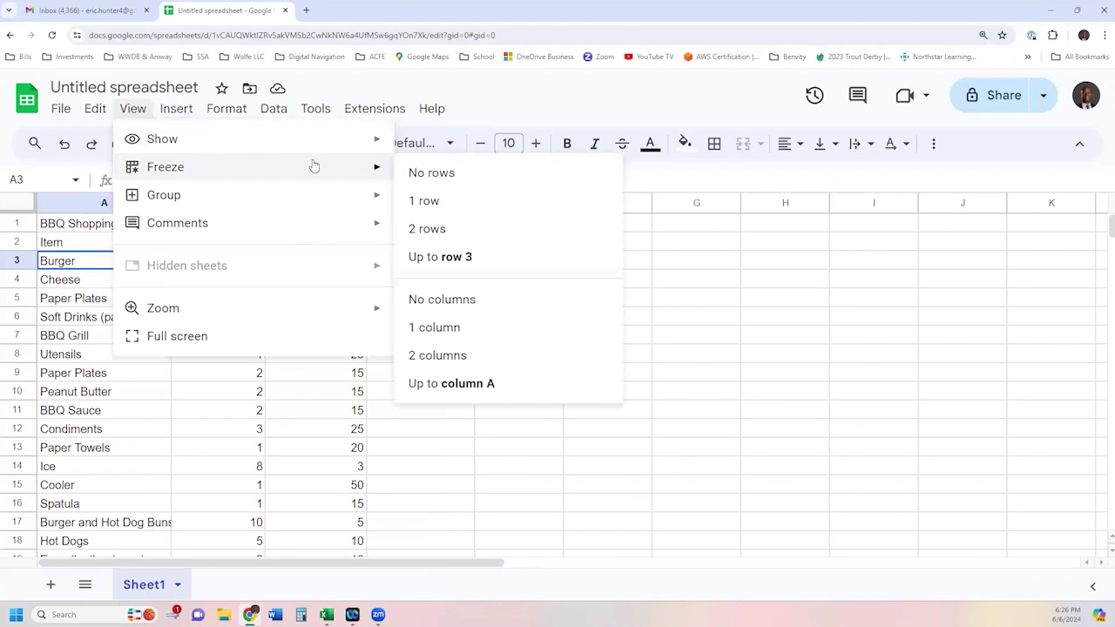
left_click(459, 258)
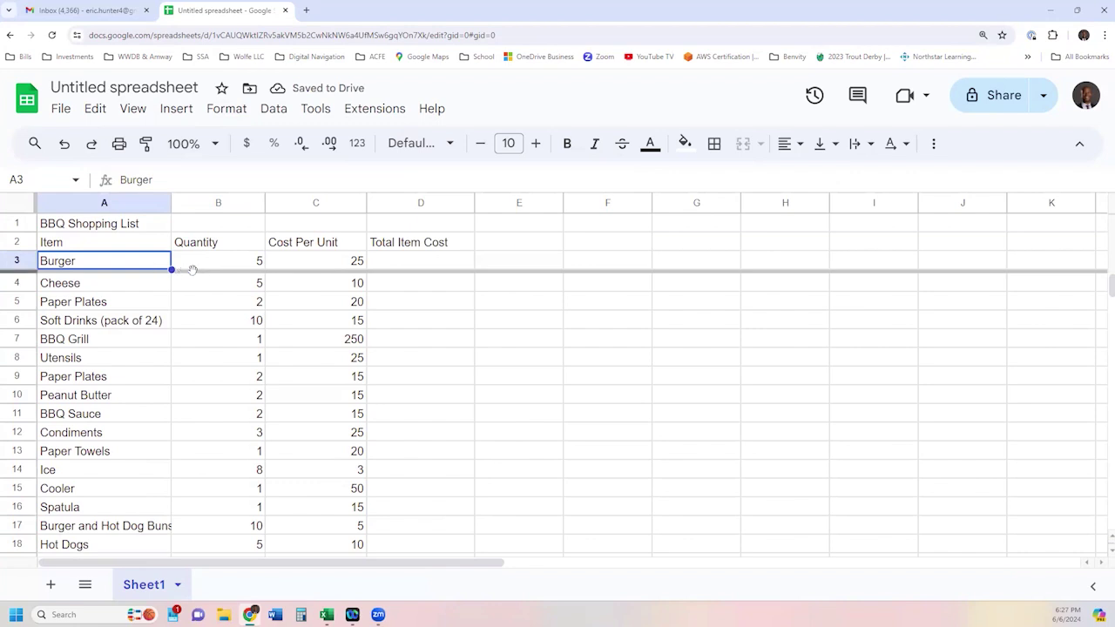
scroll(294, 330, "down", 7)
scroll(295, 331, "up", 7)
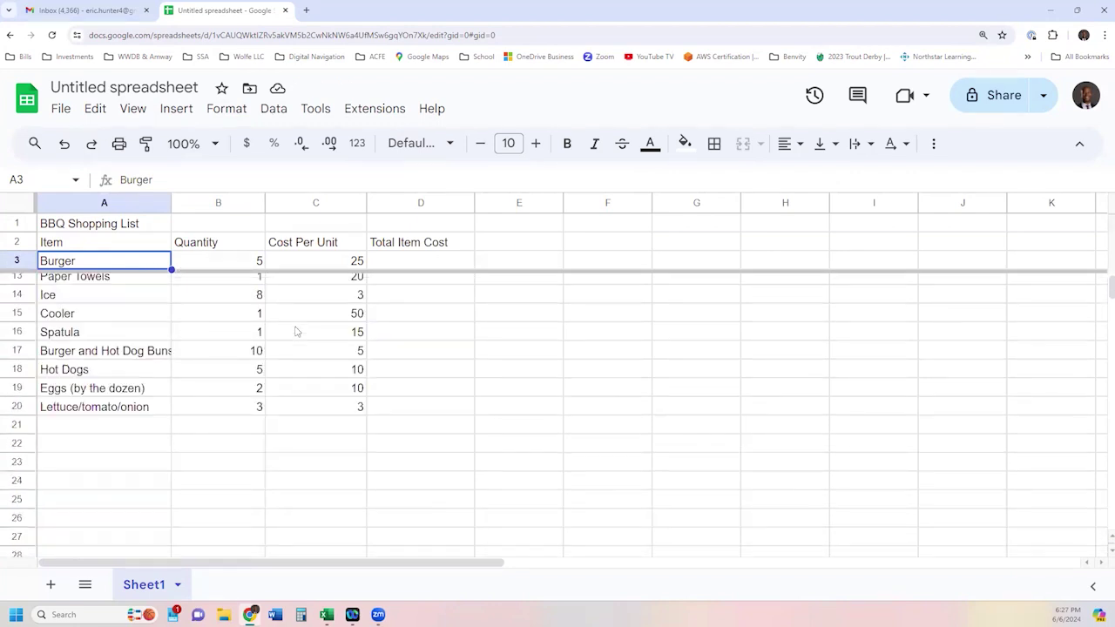
Insert one blank row above the column headers in row 2.
right_click(14, 243)
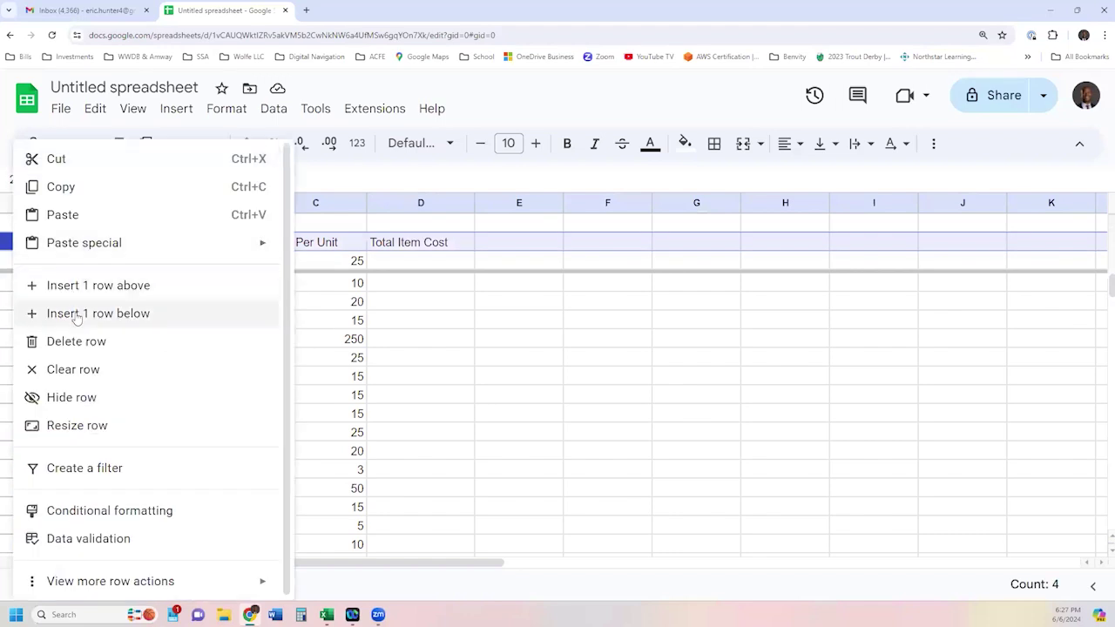
left_click(76, 291)
left_click(300, 296)
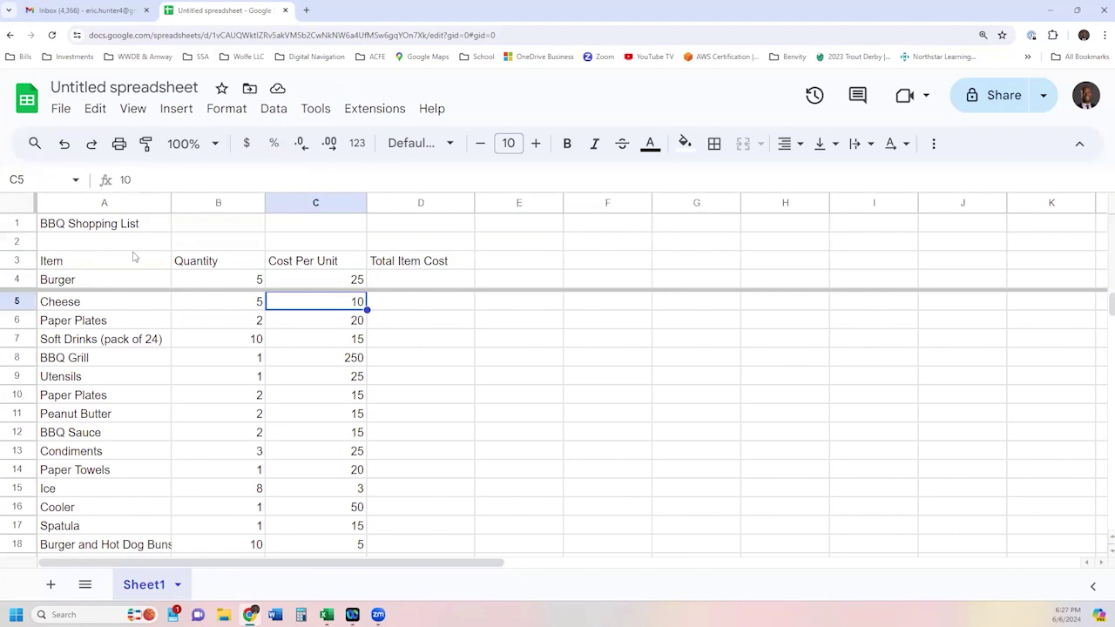
Delete the blank row 2 so the column headers sit directly under the title.
right_click(26, 245)
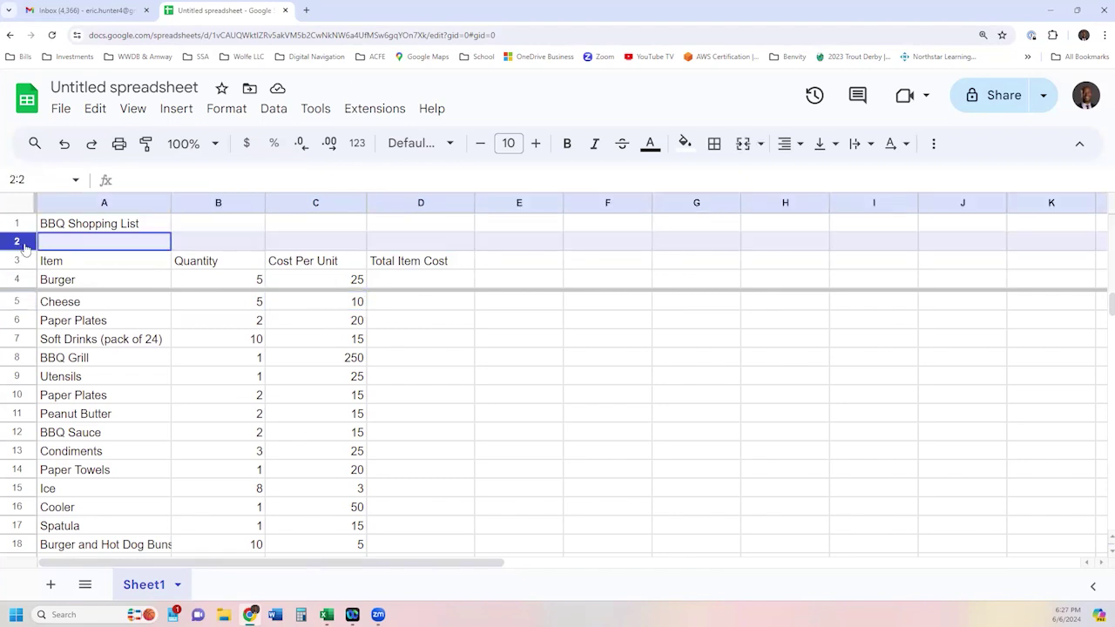
mouse_move(63, 253)
left_click(709, 339)
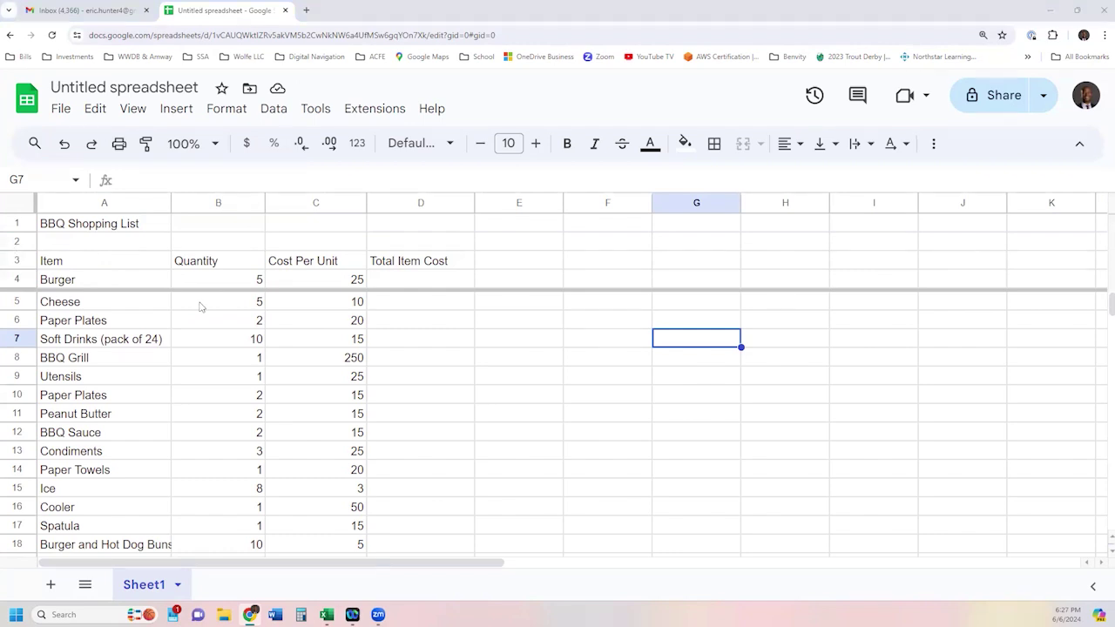
left_click(17, 243)
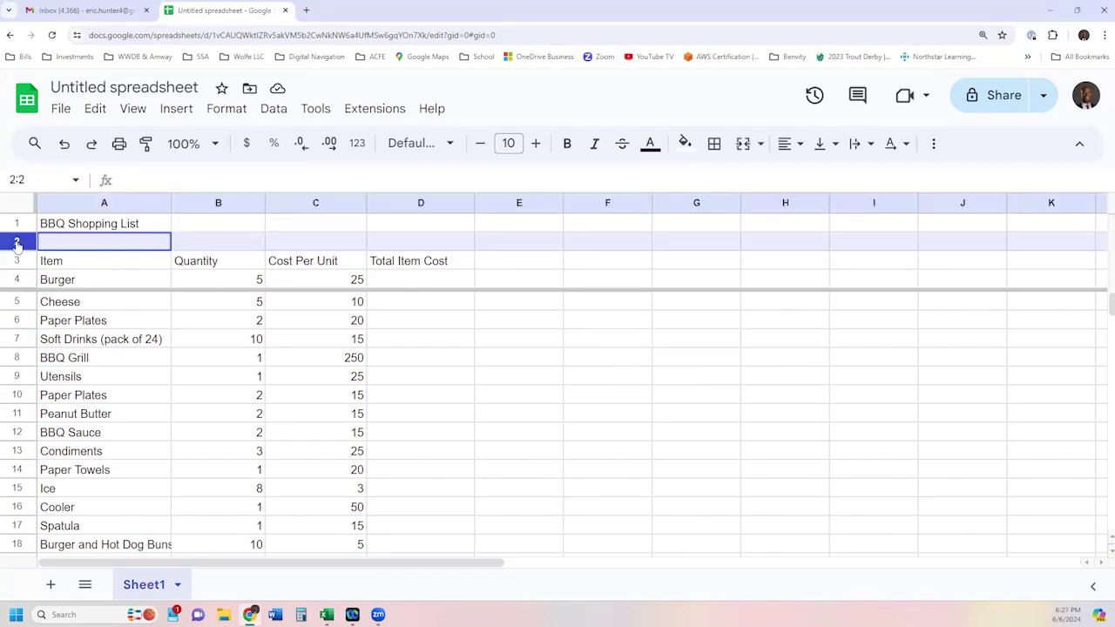
right_click(16, 243)
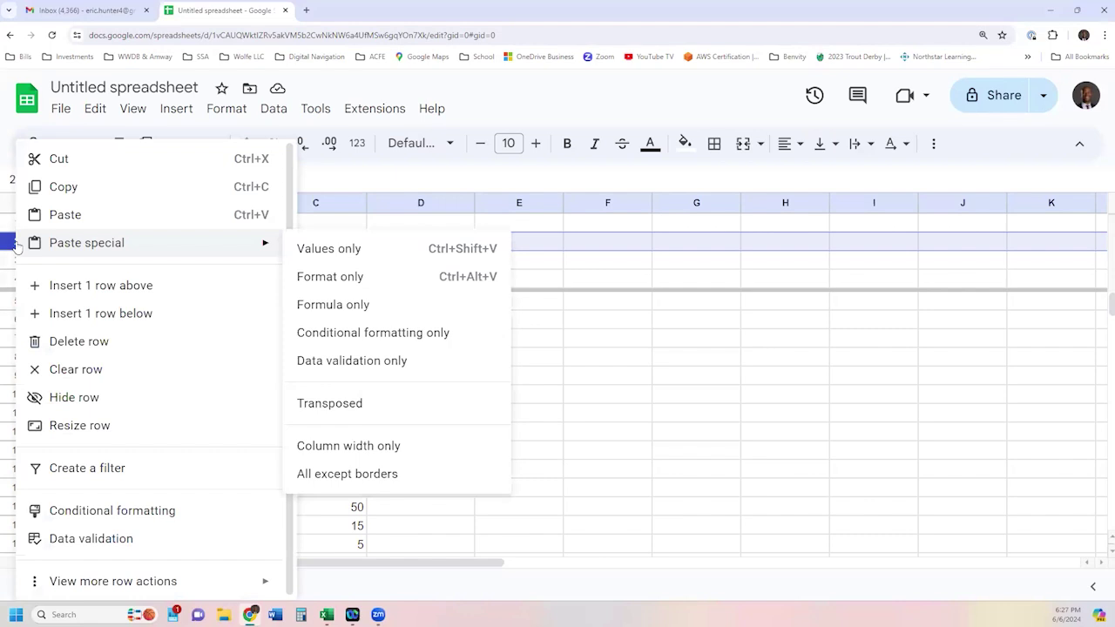
left_click(72, 343)
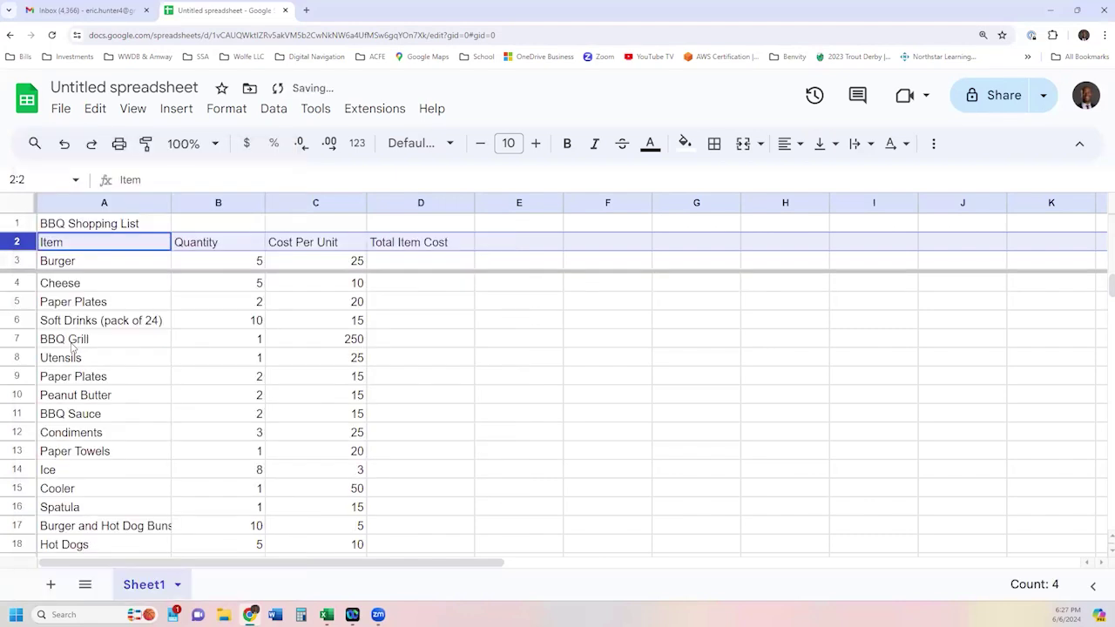
left_click(66, 245)
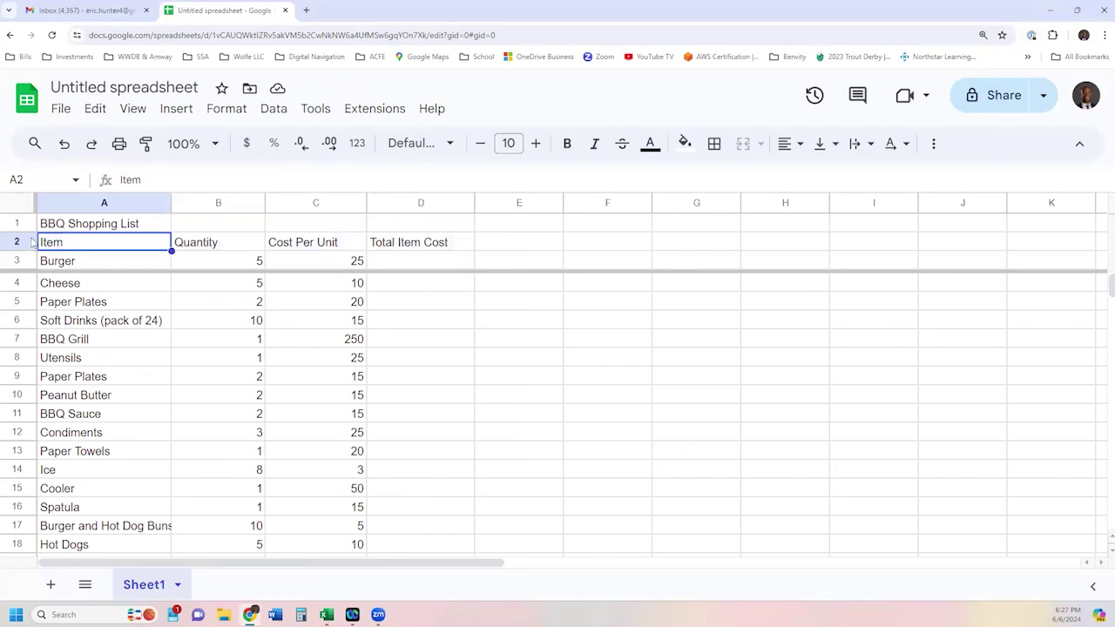
Insert one blank row above row 2 to separate the title from the column headers.
right_click(18, 242)
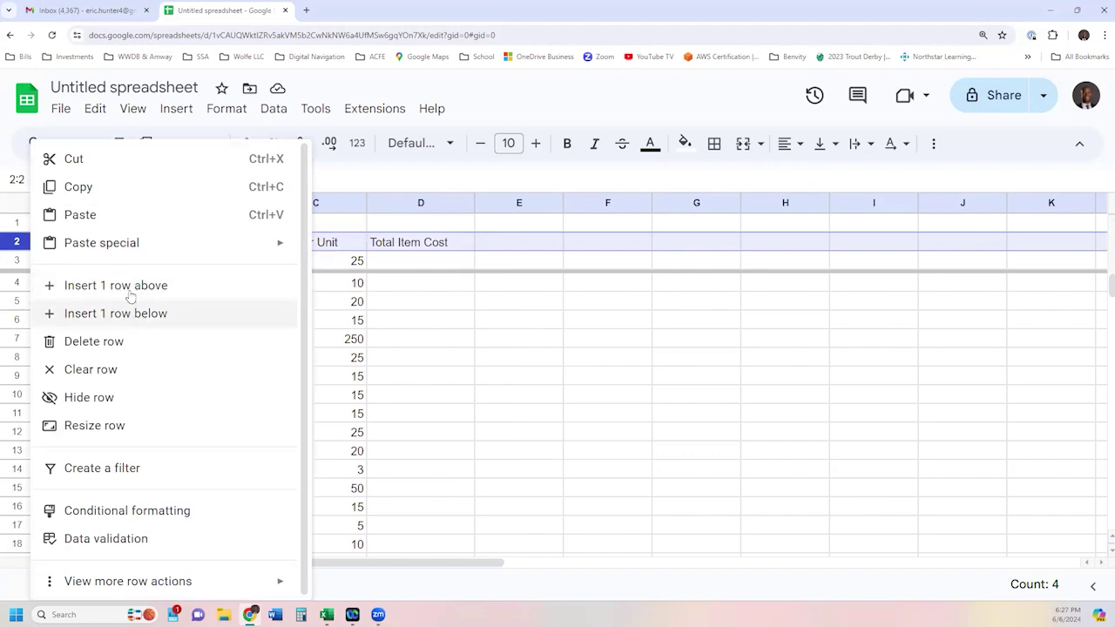
left_click(132, 287)
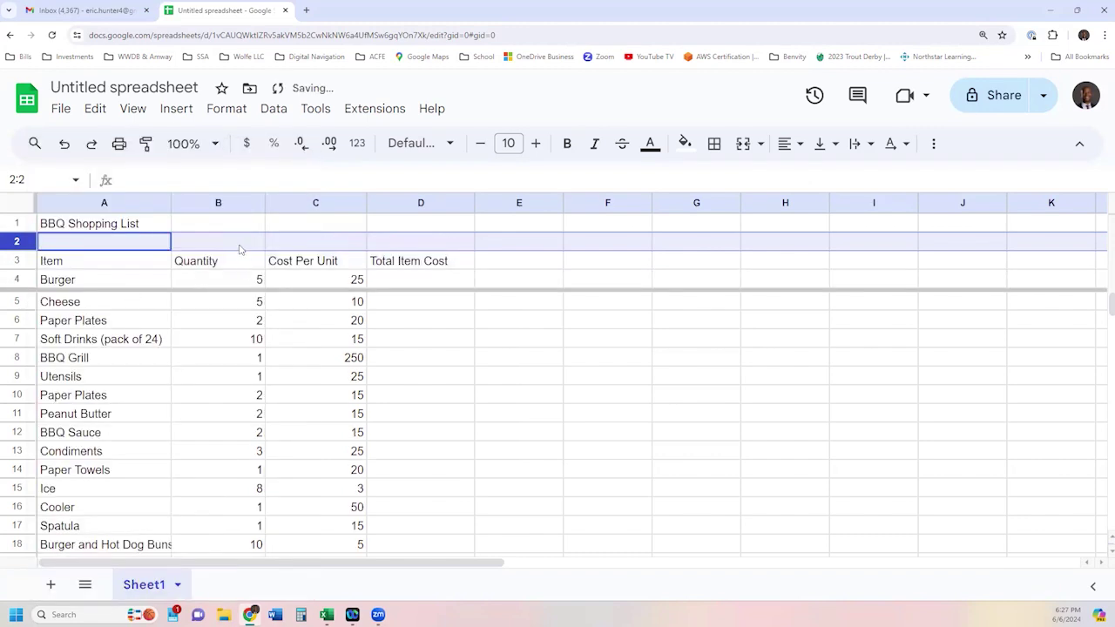
left_click(242, 250)
left_click(272, 342)
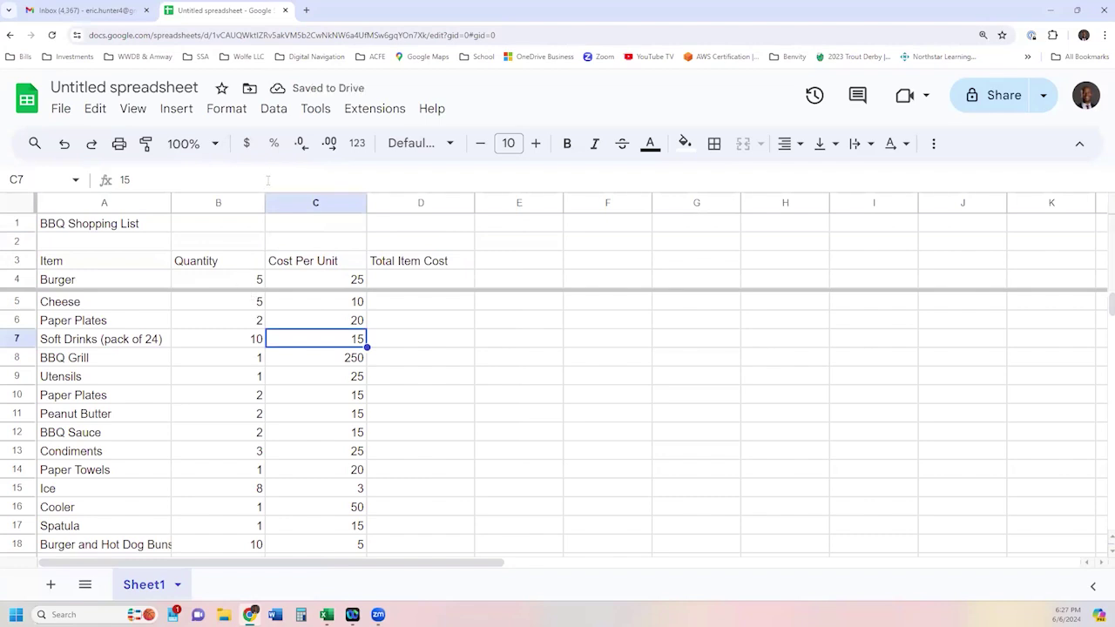
Remove the row freeze so that no rows are frozen.
left_click(133, 108)
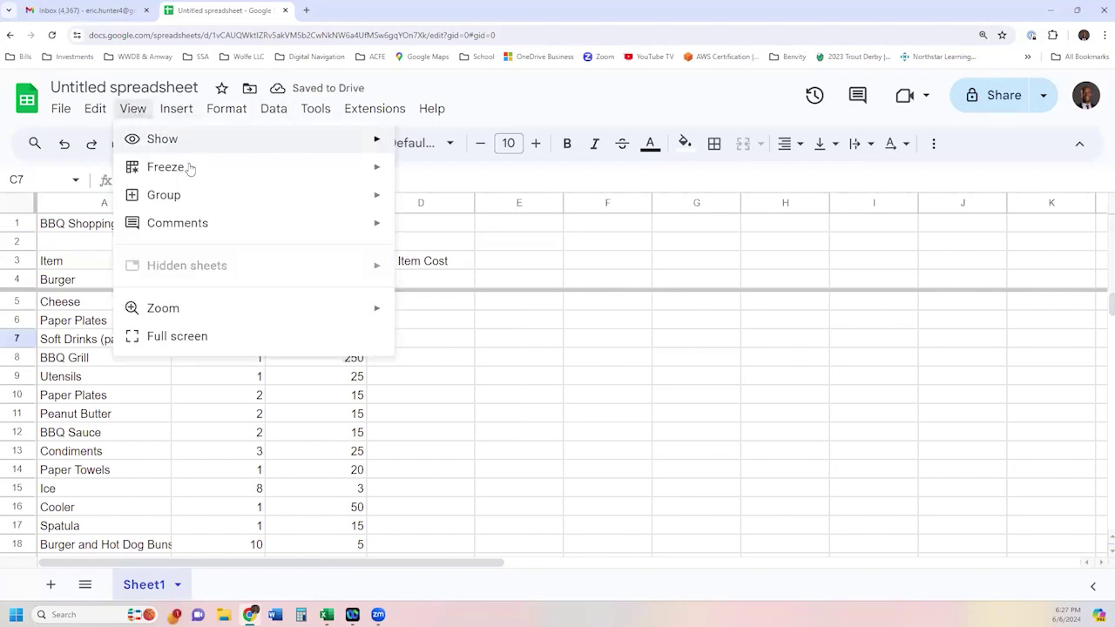
mouse_move(188, 166)
left_click(431, 198)
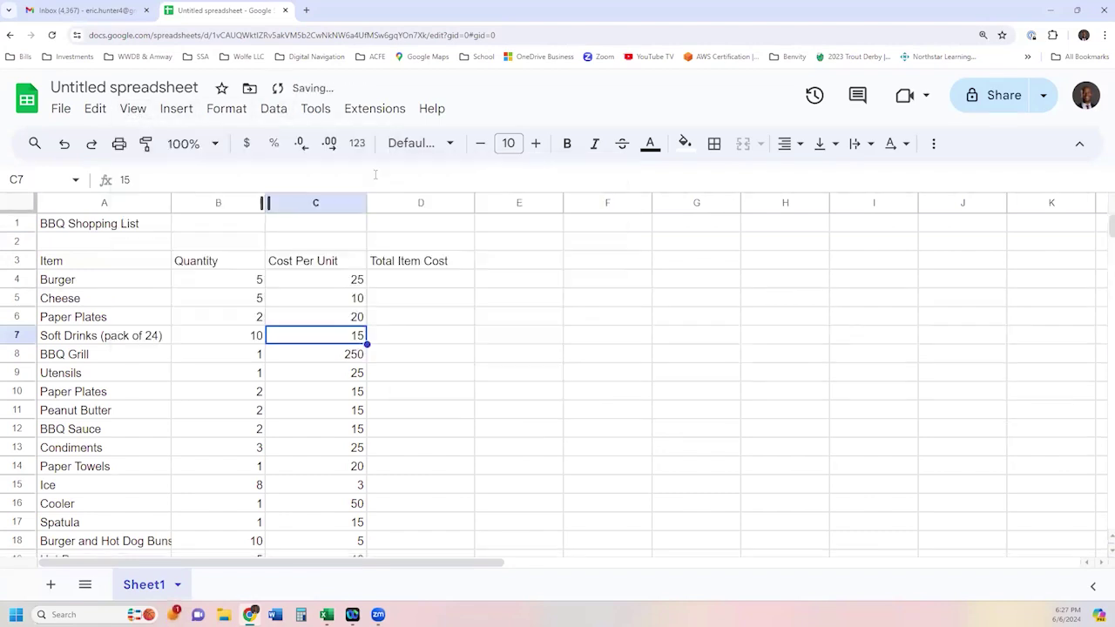
Freeze the first two rows of the sheet.
left_click(133, 110)
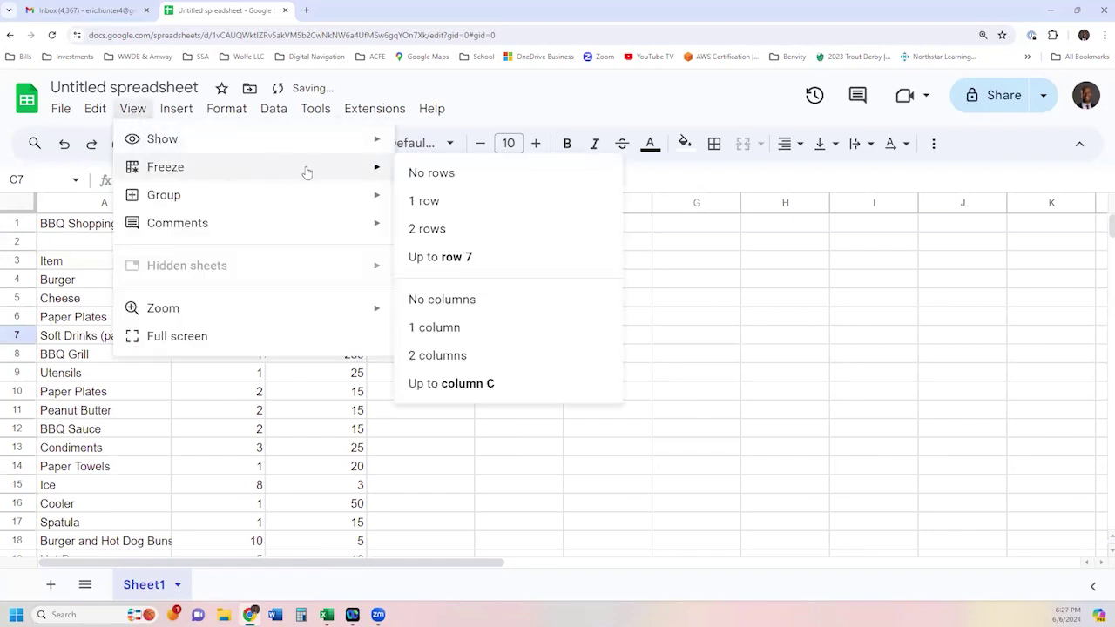
left_click(75, 296)
left_click(155, 260)
left_click(142, 284)
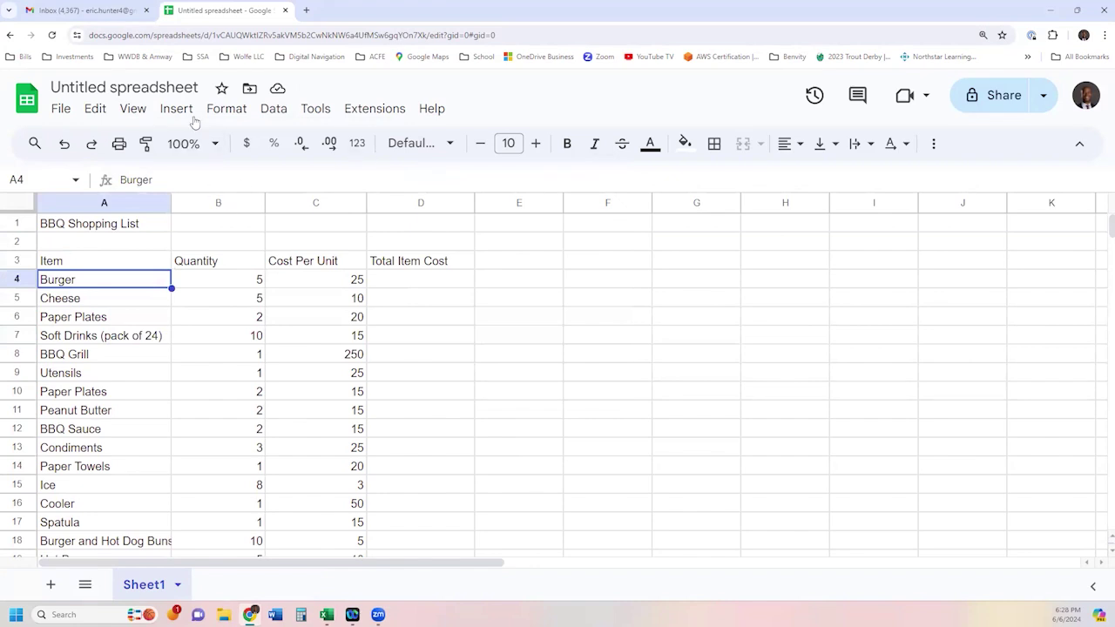
left_click(146, 118)
mouse_move(331, 166)
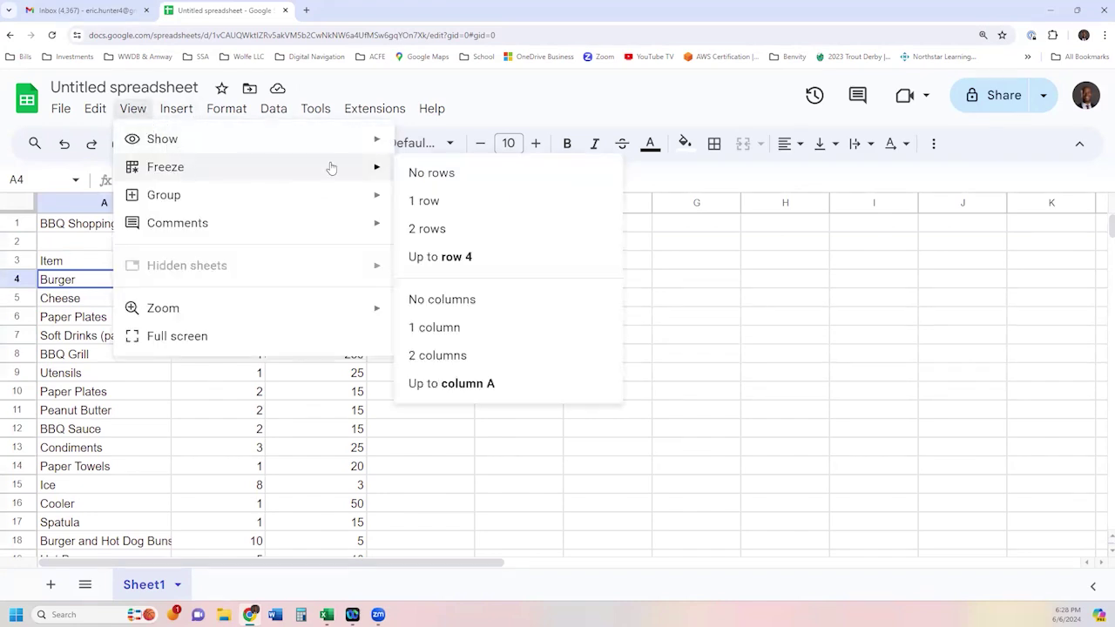
left_click(436, 231)
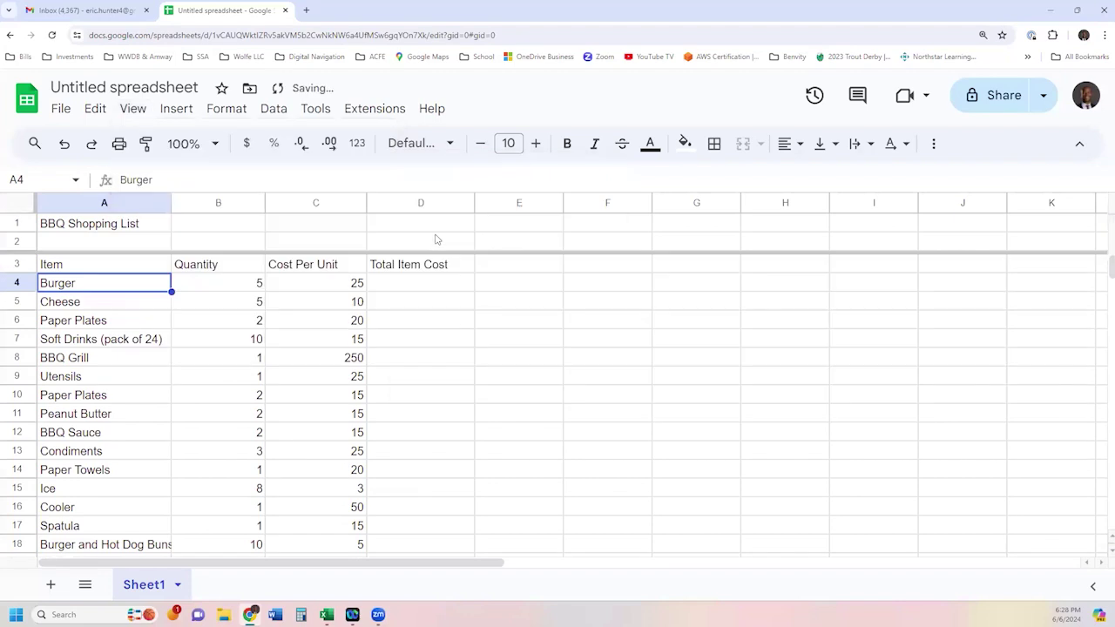
Remove the two-row freeze so that no rows are frozen.
left_click(132, 108)
left_click(85, 357)
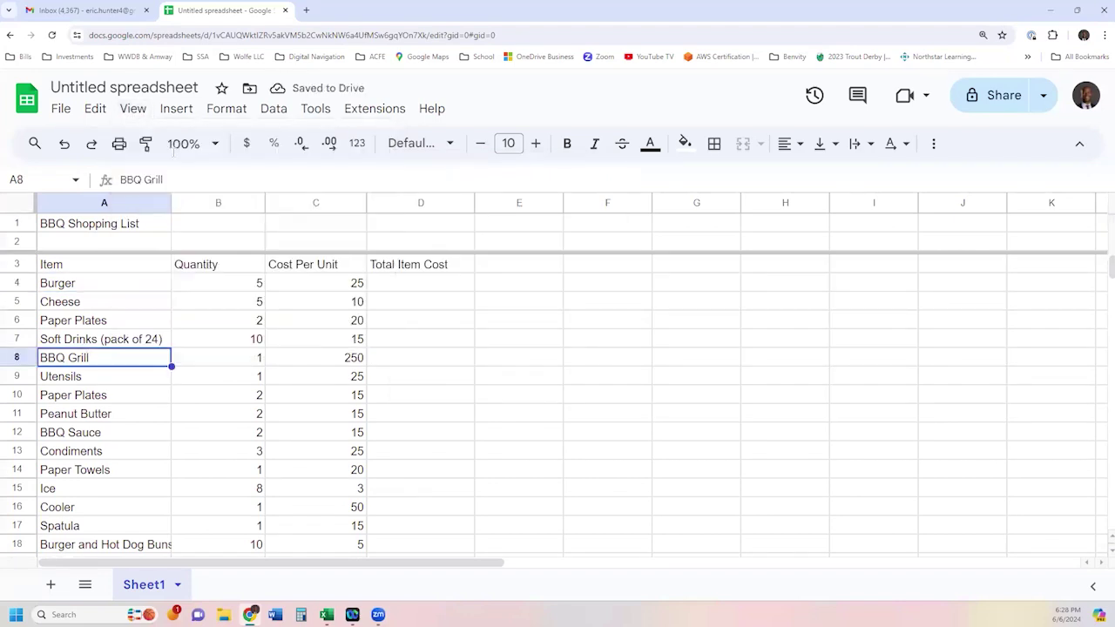
left_click(137, 109)
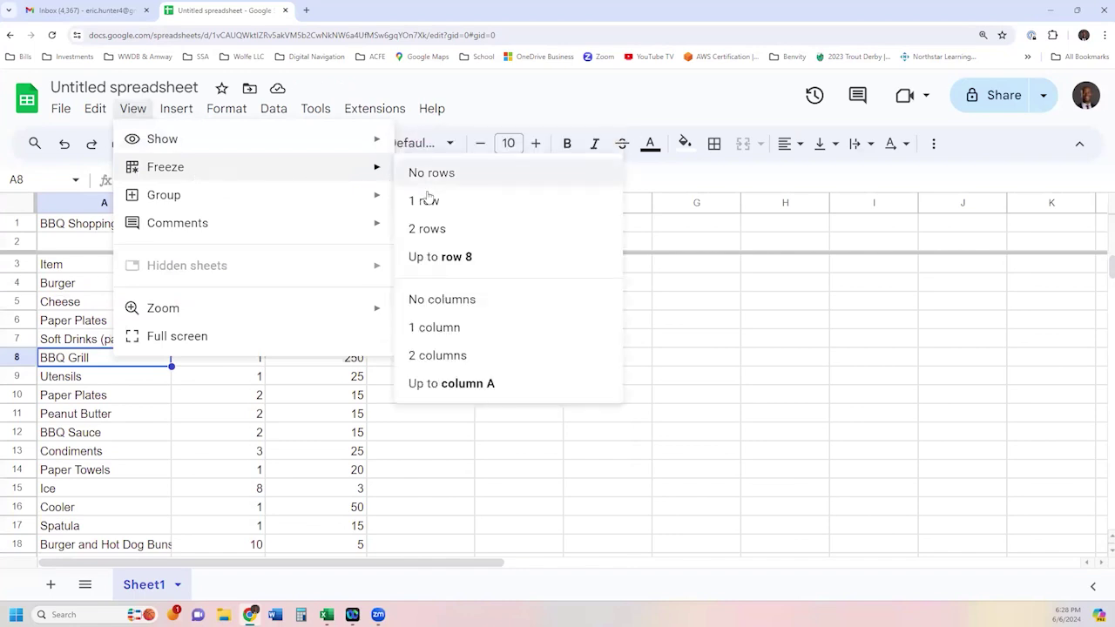
left_click(439, 174)
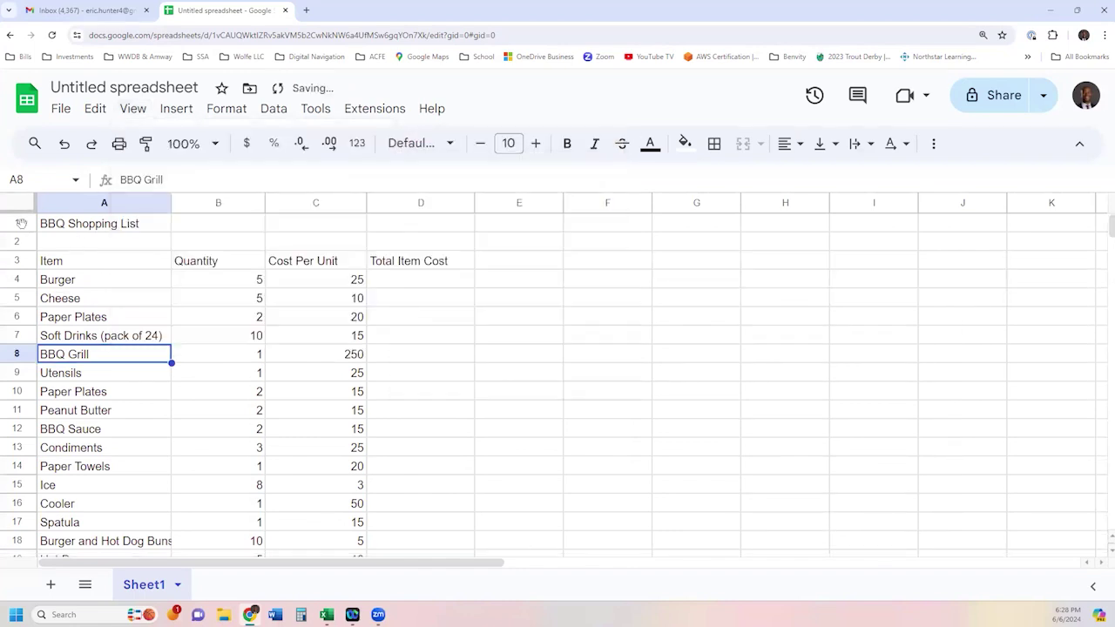
Freeze the sheet up to row 3, covering the title, blank row and column headers.
left_click_drag(17, 223, 18, 261)
left_click(132, 108)
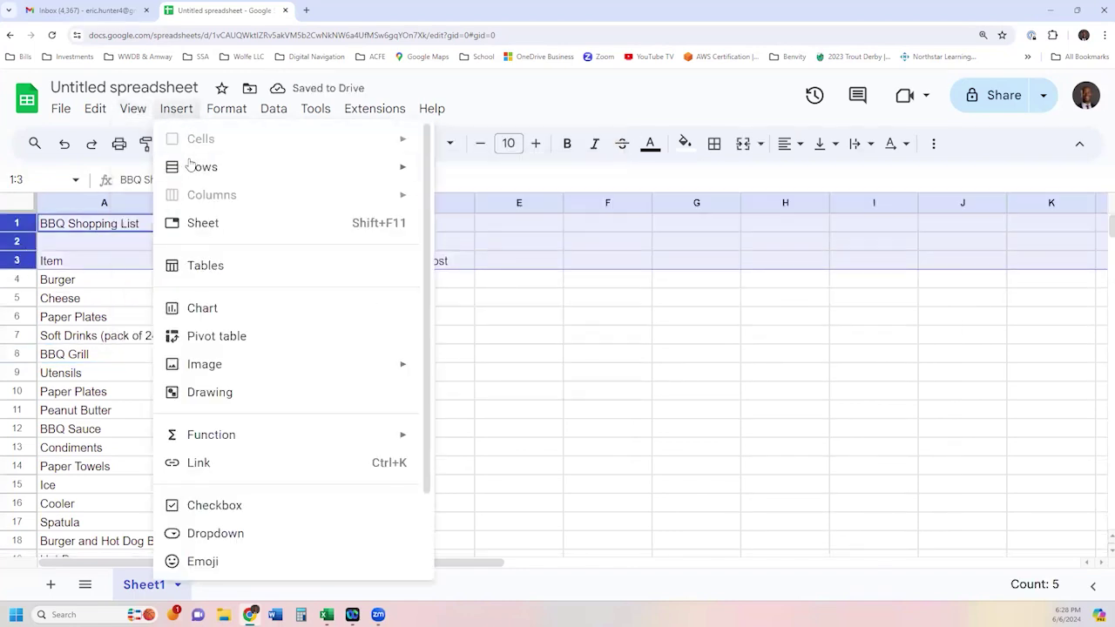
mouse_move(154, 166)
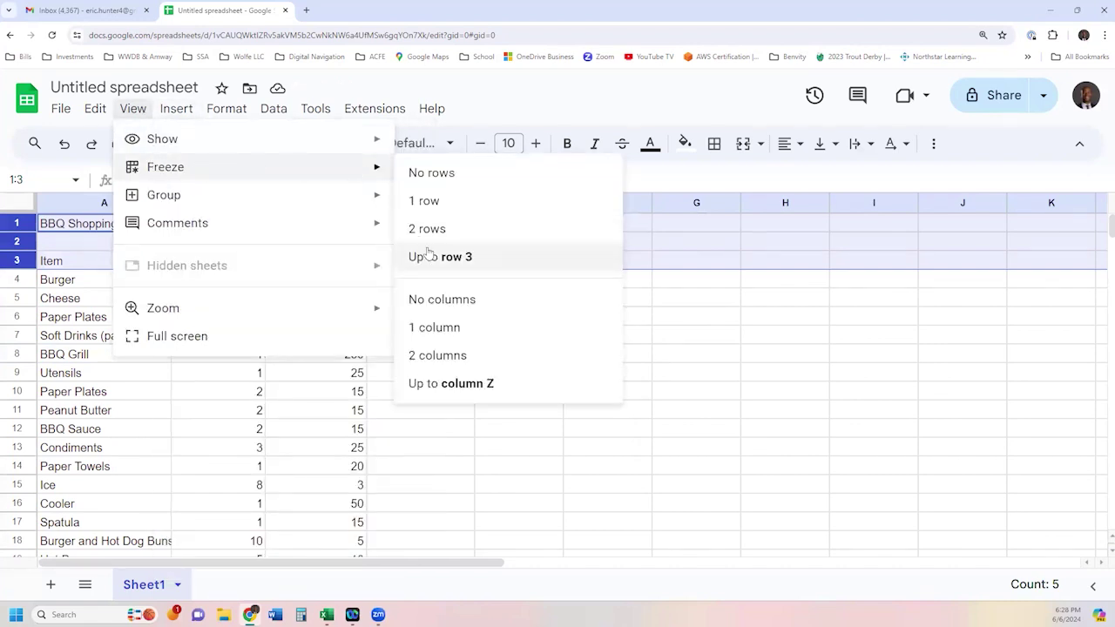
left_click(426, 253)
Review the shopping list down to its last item and back to check how the frozen header rows behave.
left_click(218, 320)
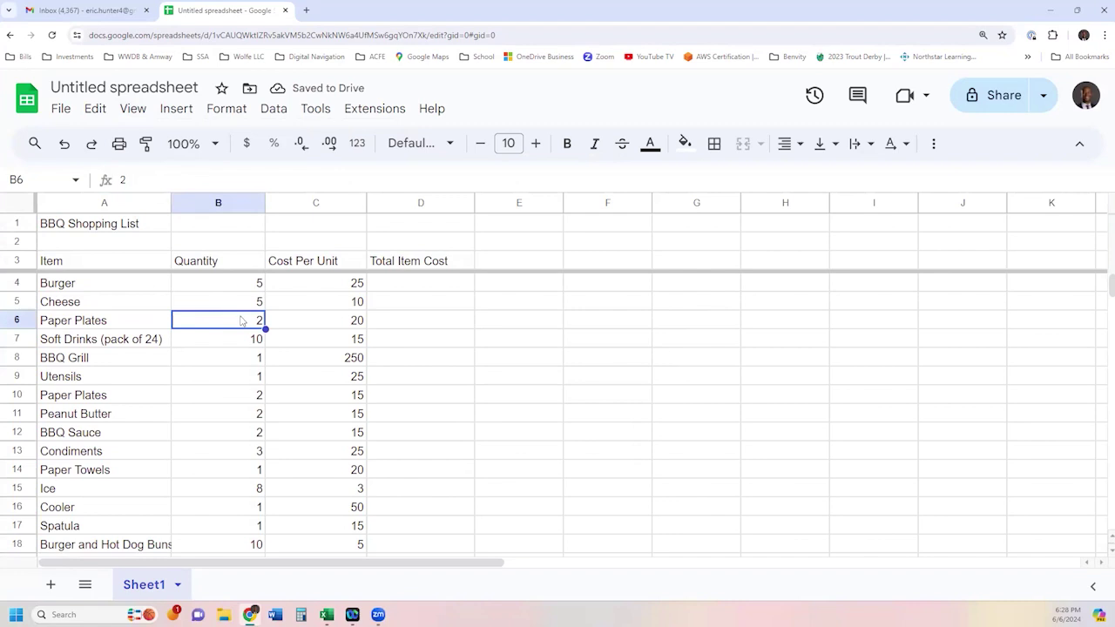
scroll(242, 320, "down", 12)
scroll(237, 330, "down", 6)
scroll(237, 327, "up", 18)
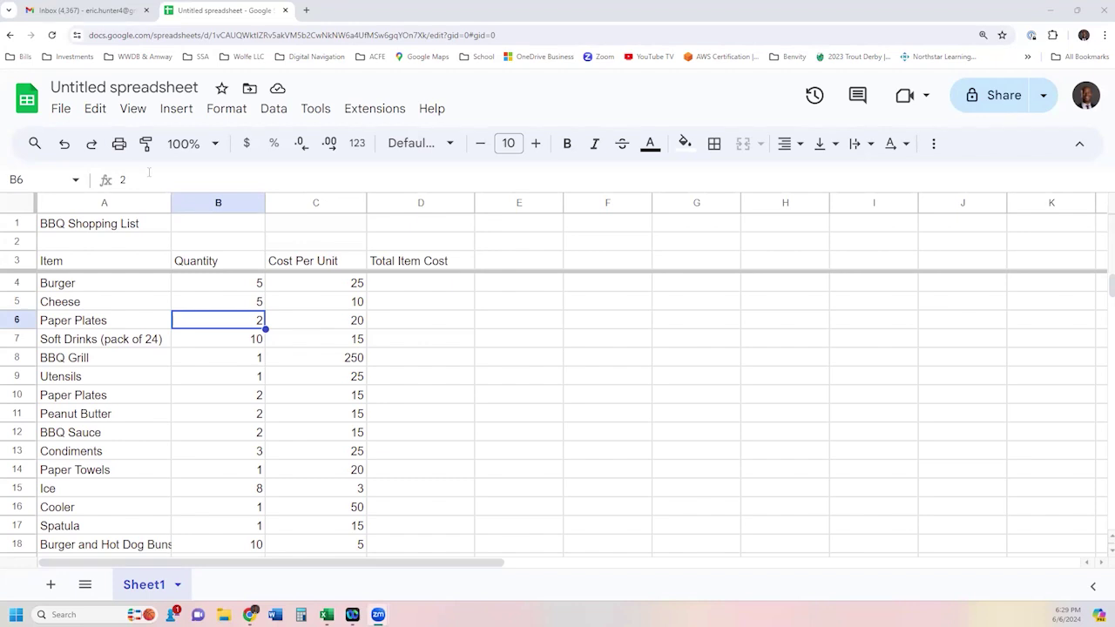
left_click(277, 305)
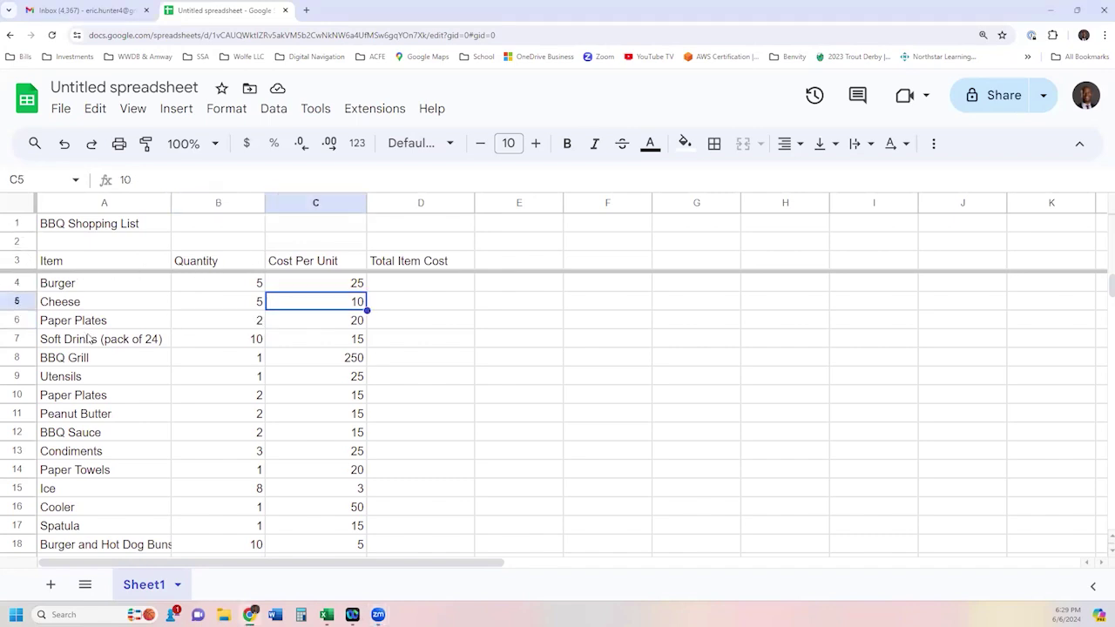
scroll(88, 338, "down", 6)
scroll(209, 321, "up", 3)
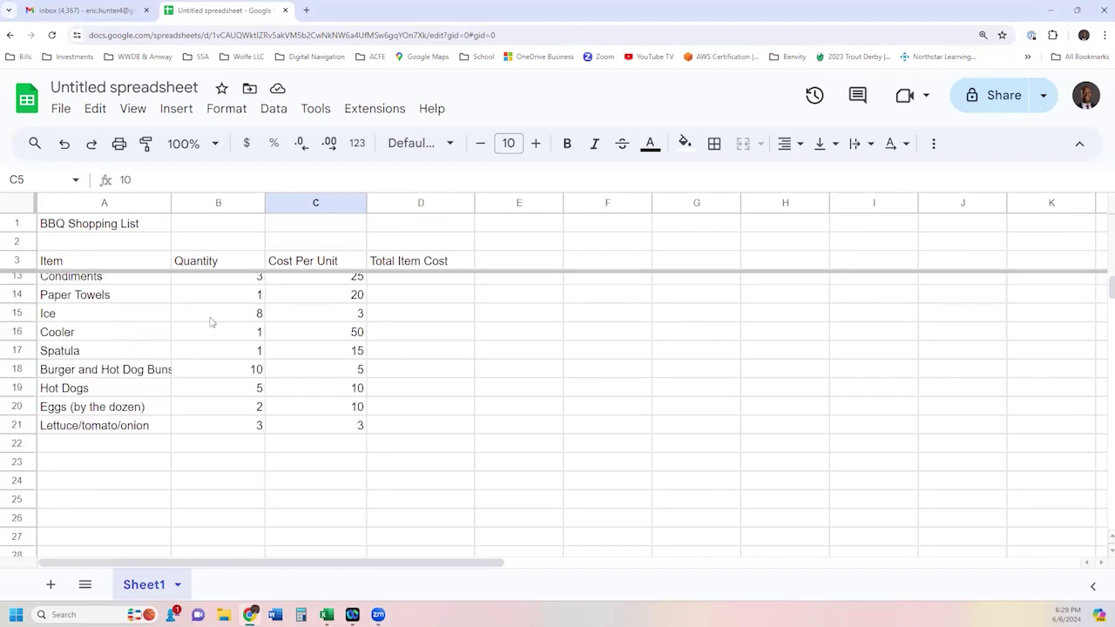
scroll(209, 322, "up", 3)
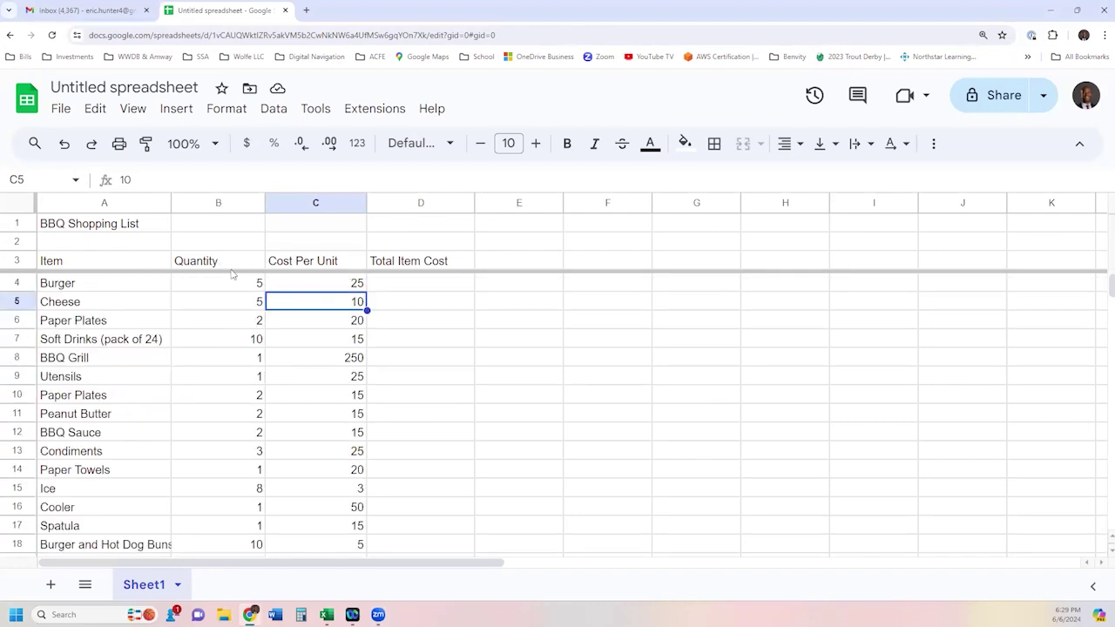
left_click(304, 365)
scroll(304, 368, "down", 3)
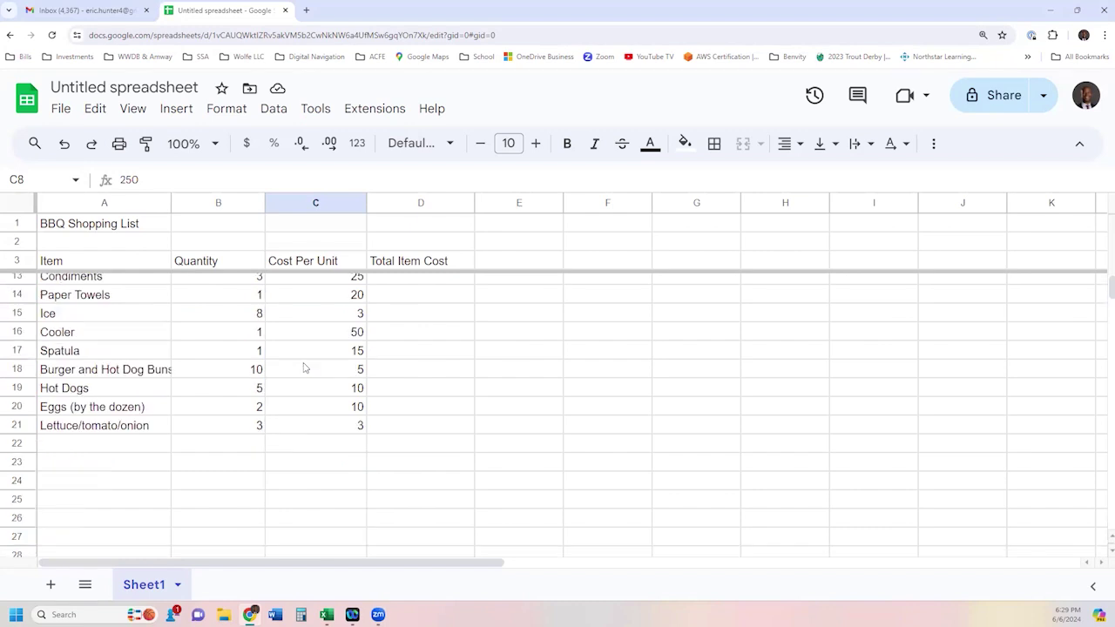
scroll(304, 368, "up", 3)
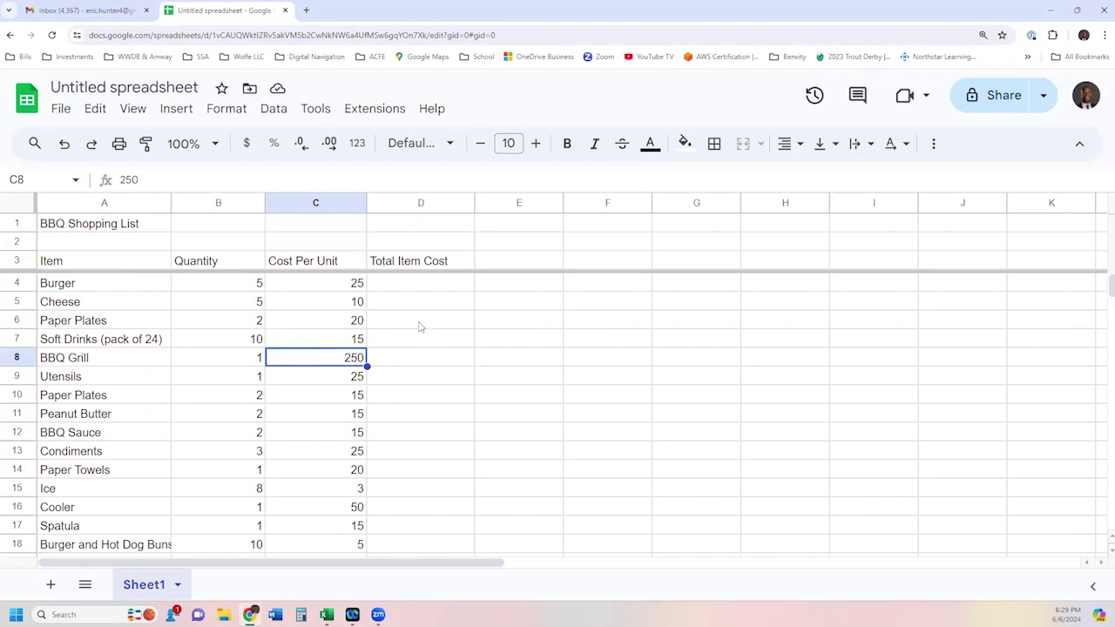
Review the Burger row's item, quantity and cost per unit, and the Total Item Cost cells D4 to D18.
left_click(109, 289)
left_click(101, 308)
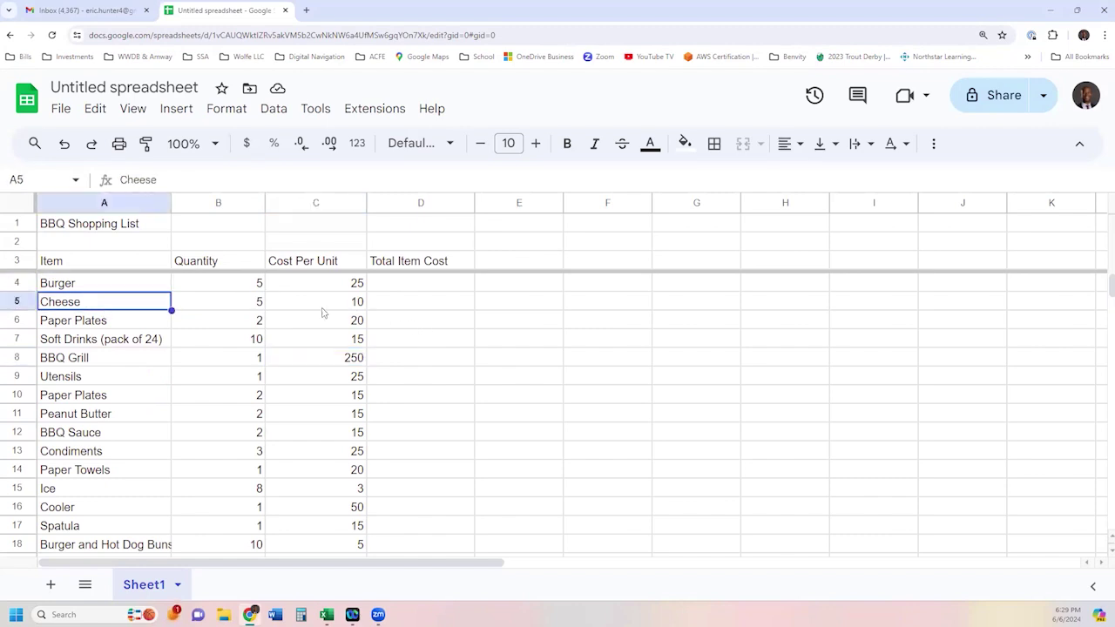
left_click(222, 284)
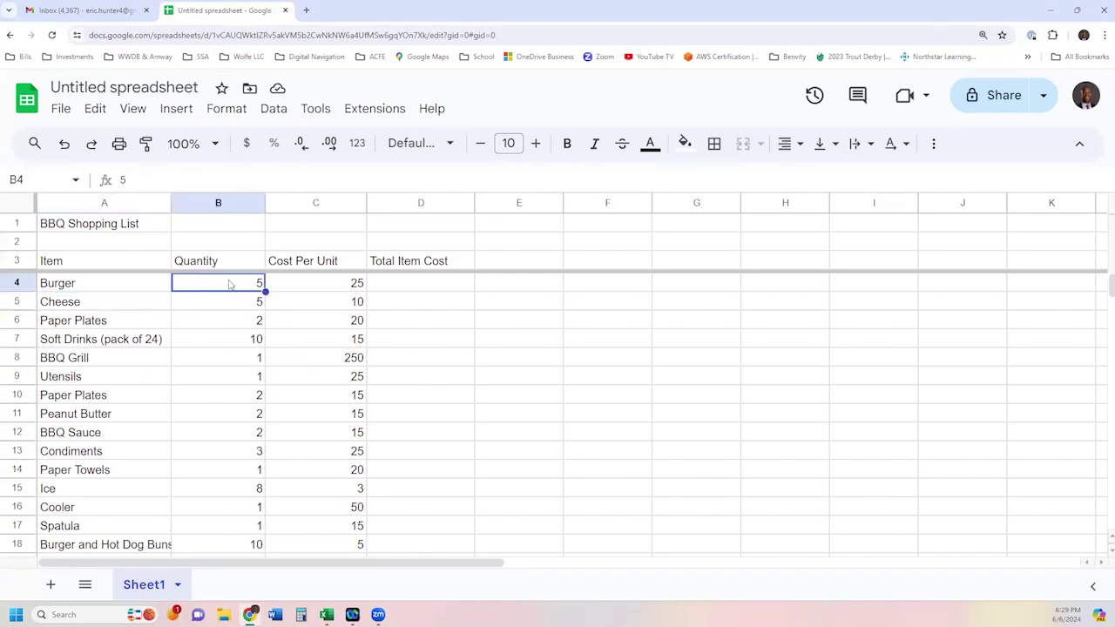
left_click(329, 290)
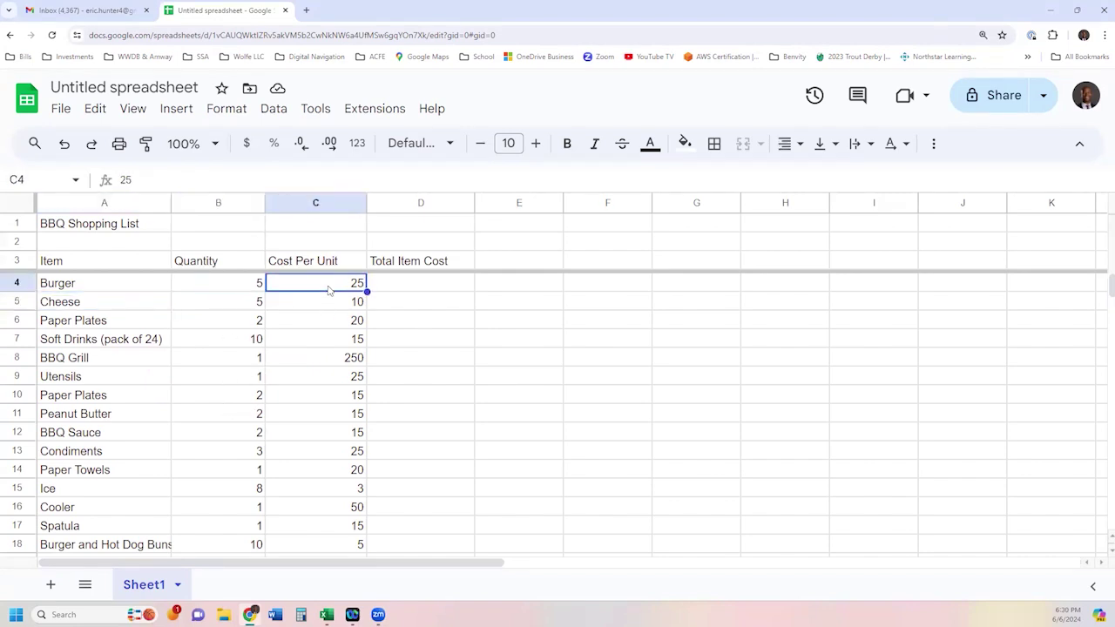
left_click(407, 286)
left_click_drag(407, 285, 404, 550)
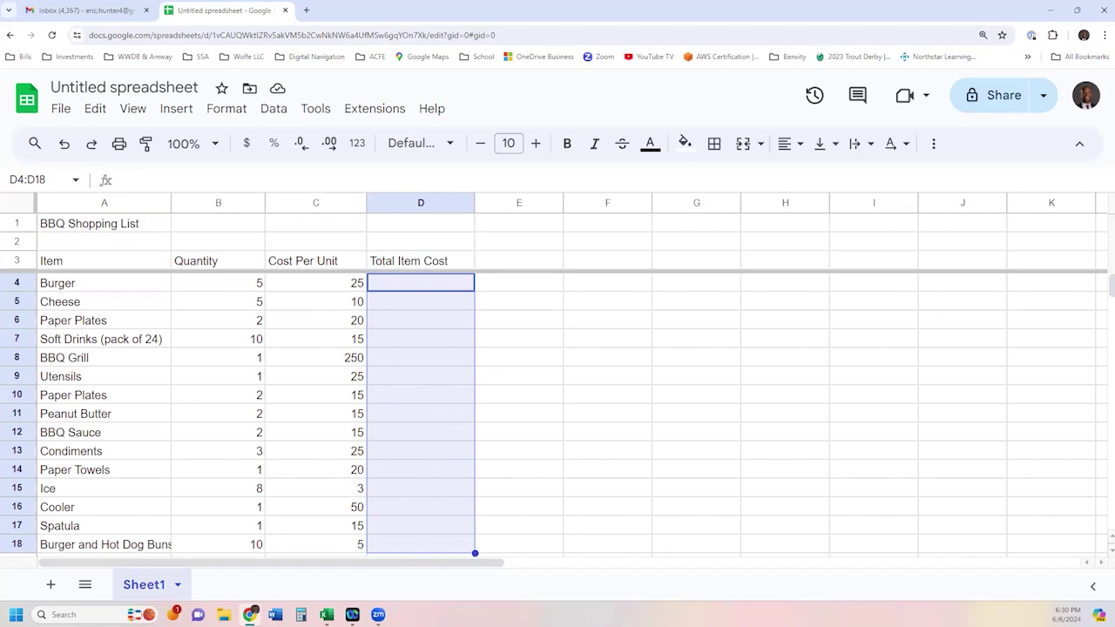
Examine how cell references such as D4 and G11 combine the column letter with the row number.
left_click(410, 304)
left_click(411, 283)
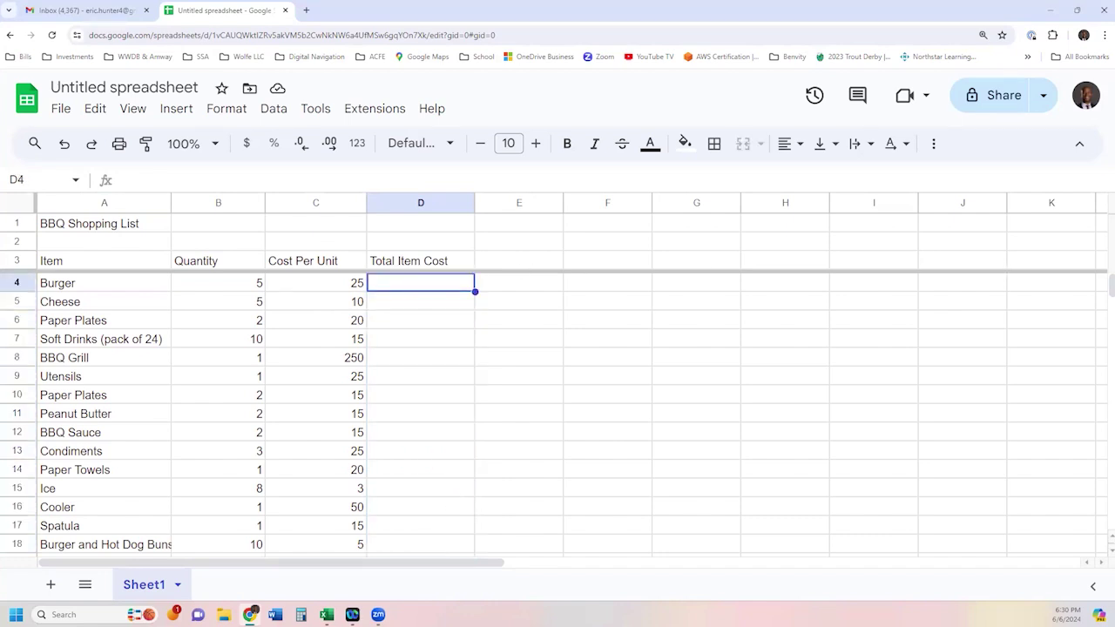
left_click(407, 339)
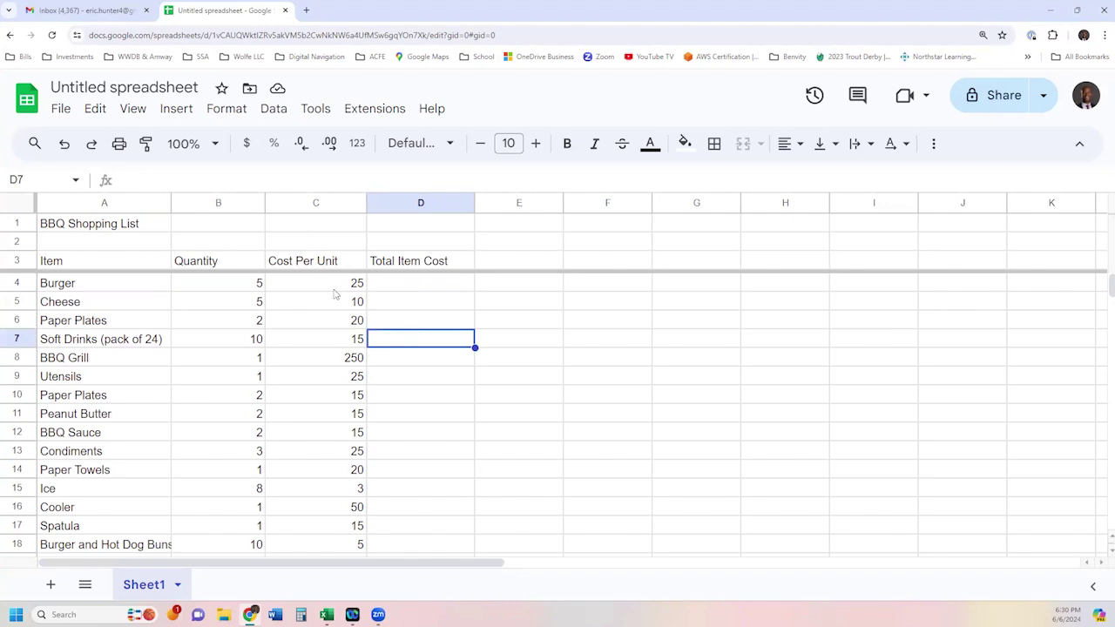
left_click(403, 286)
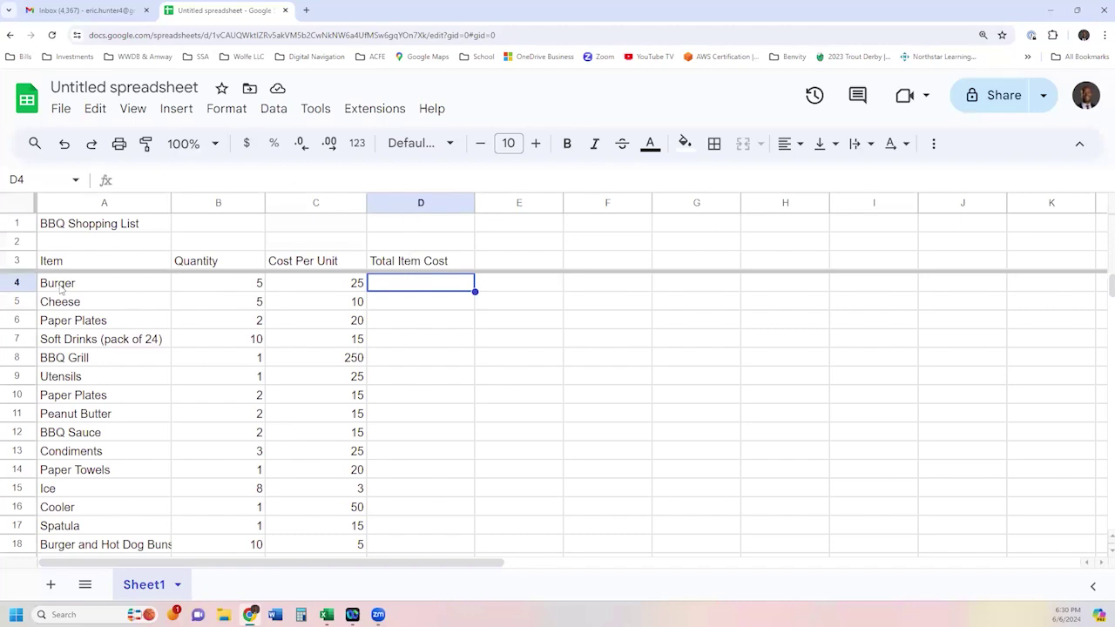
left_click(424, 318)
left_click(424, 286)
left_click(423, 320)
left_click(423, 286)
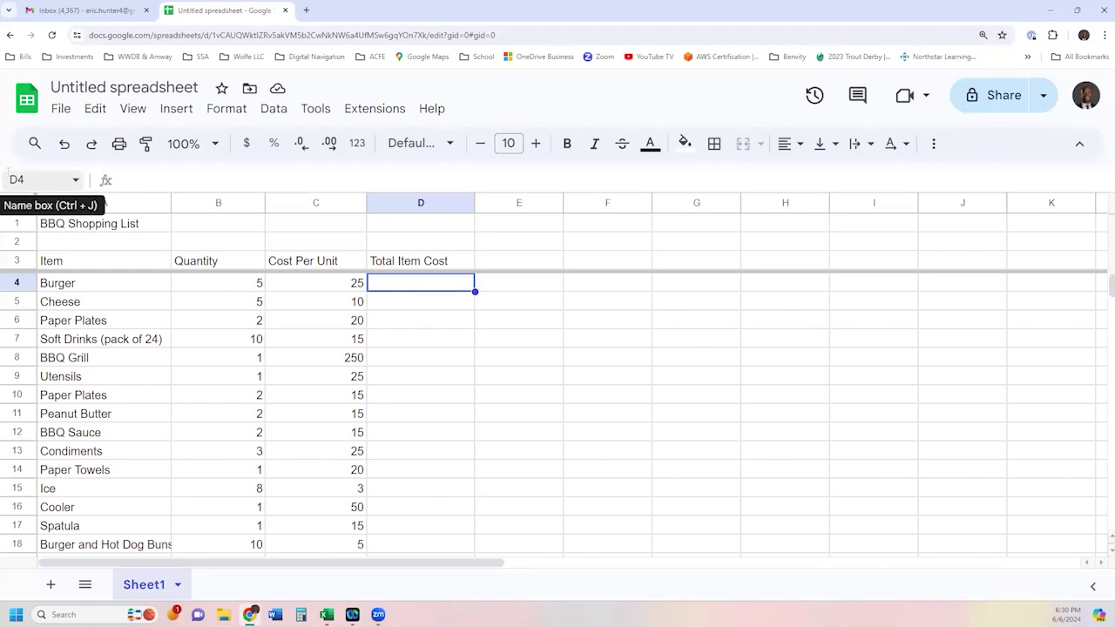
left_click(660, 419)
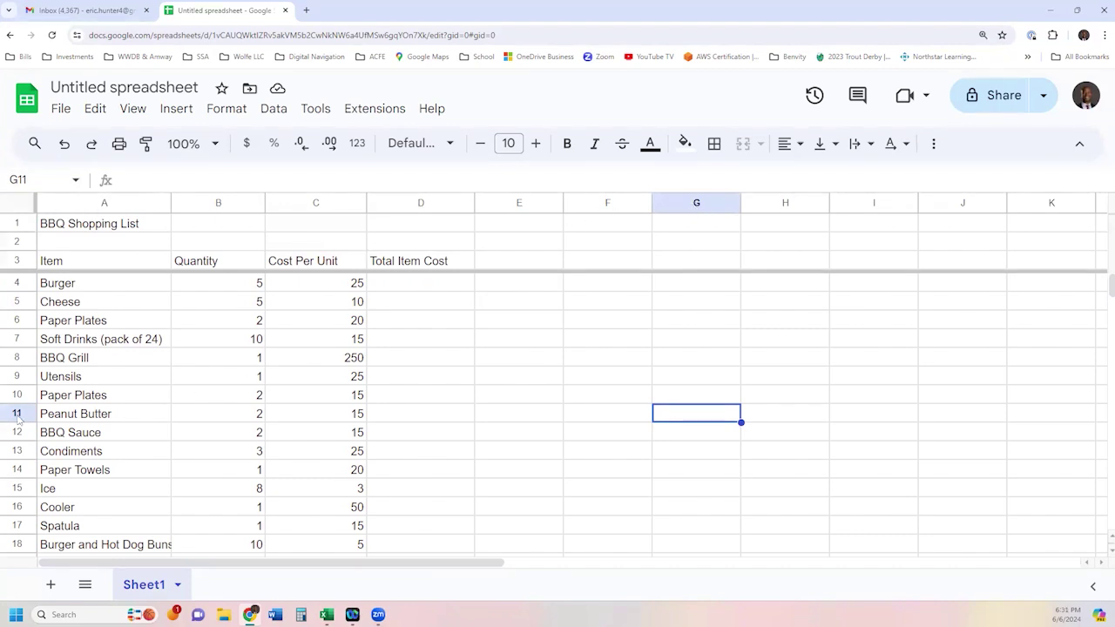
Examine the list of functions available for the Burger row's Total Item Cost cell D4.
left_click(412, 286)
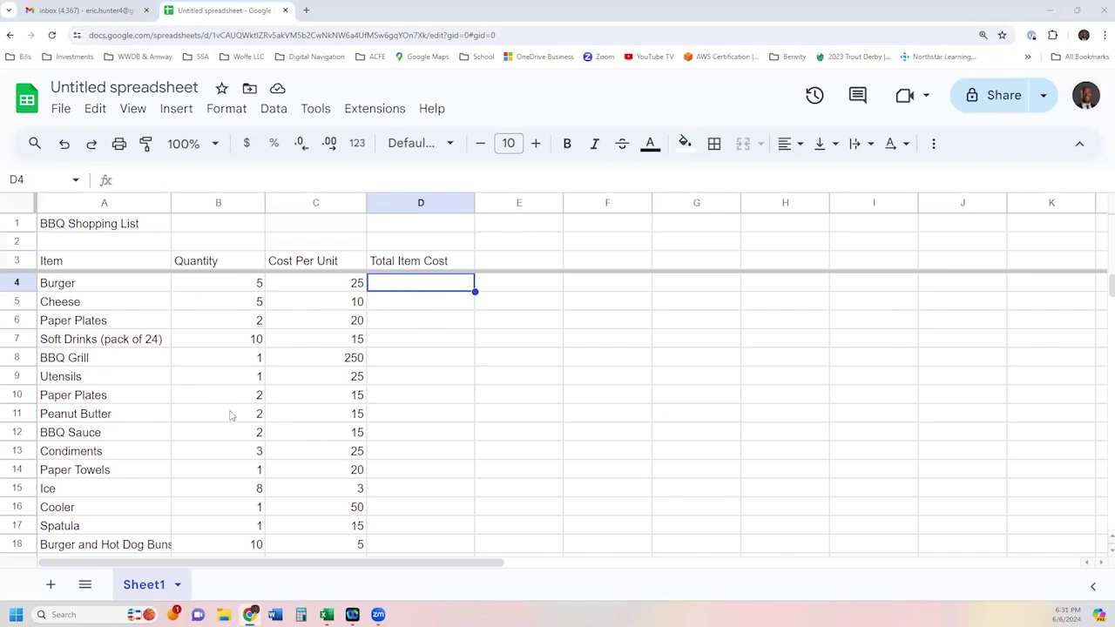
left_click_drag(418, 304, 417, 547)
left_click(438, 287)
left_click(932, 143)
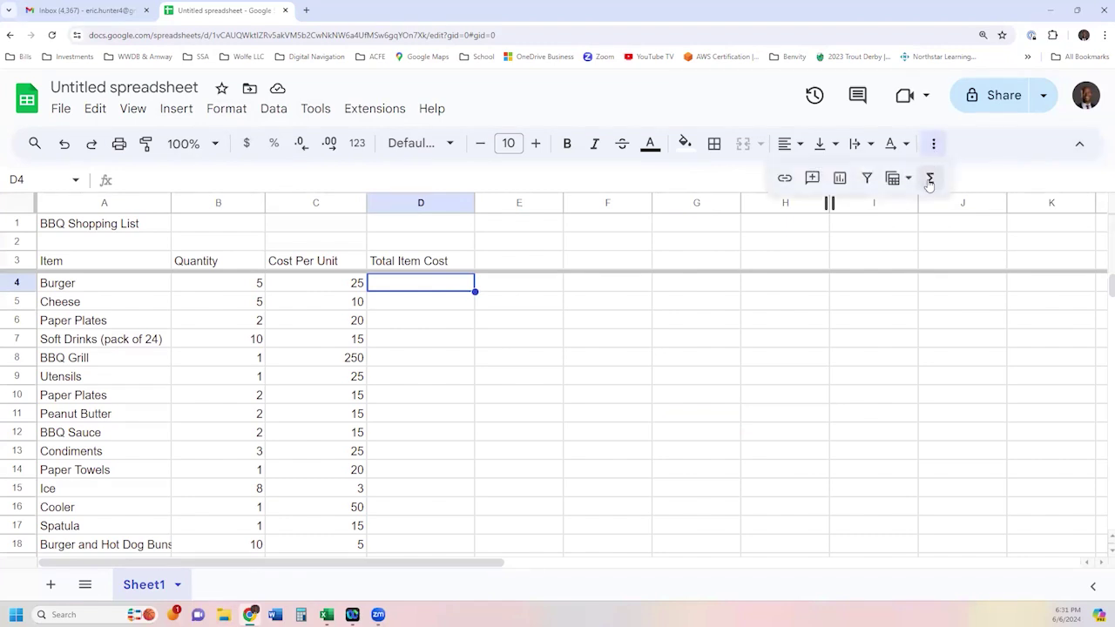
left_click(929, 177)
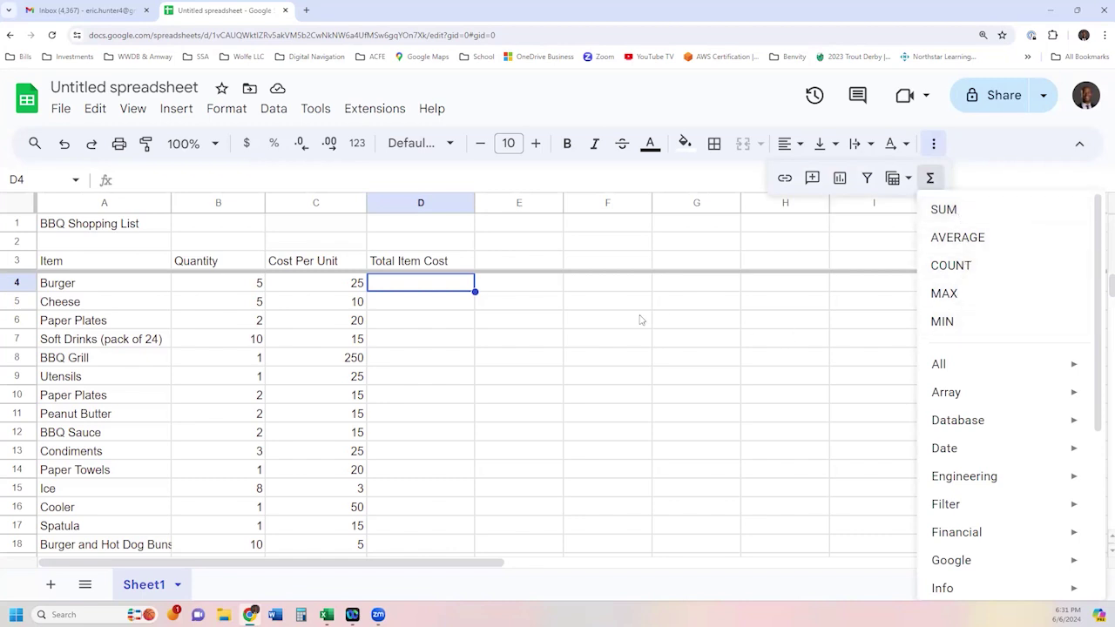
left_click(514, 302)
Enter the formula =B4*C4 in cell D4 to multiply the Burger quantity by its cost per unit.
left_click(420, 290)
type("=")
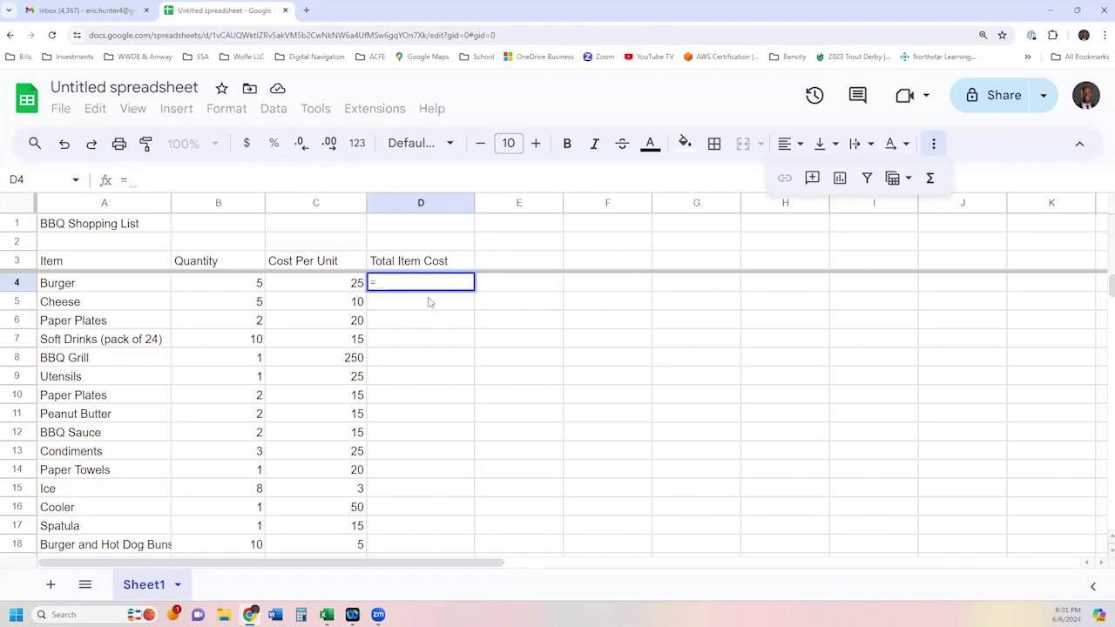
left_click(256, 287)
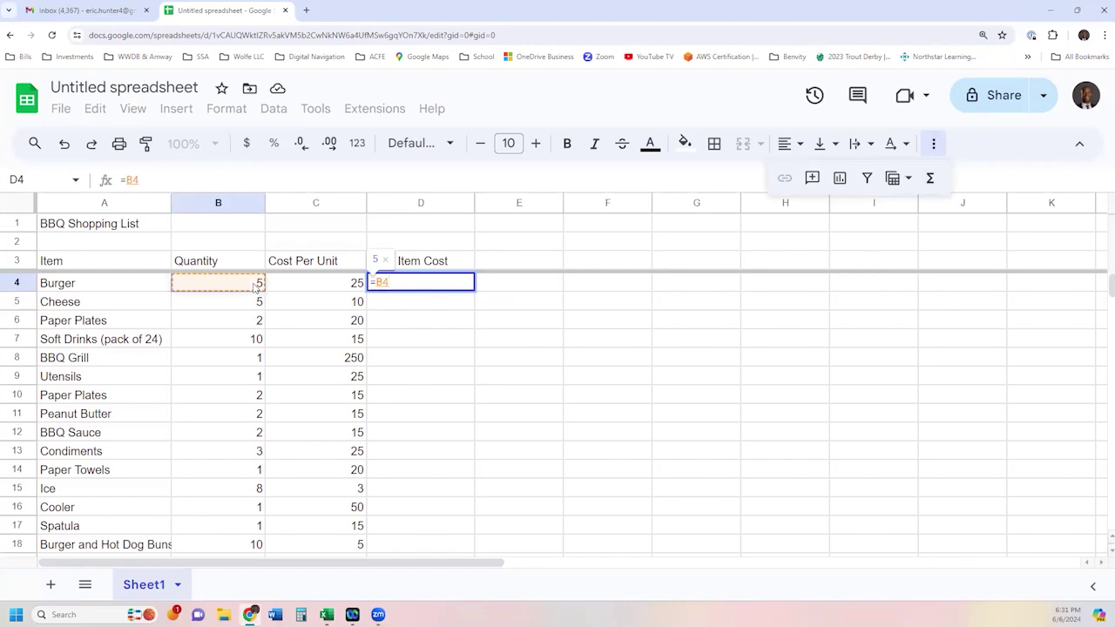
type("*")
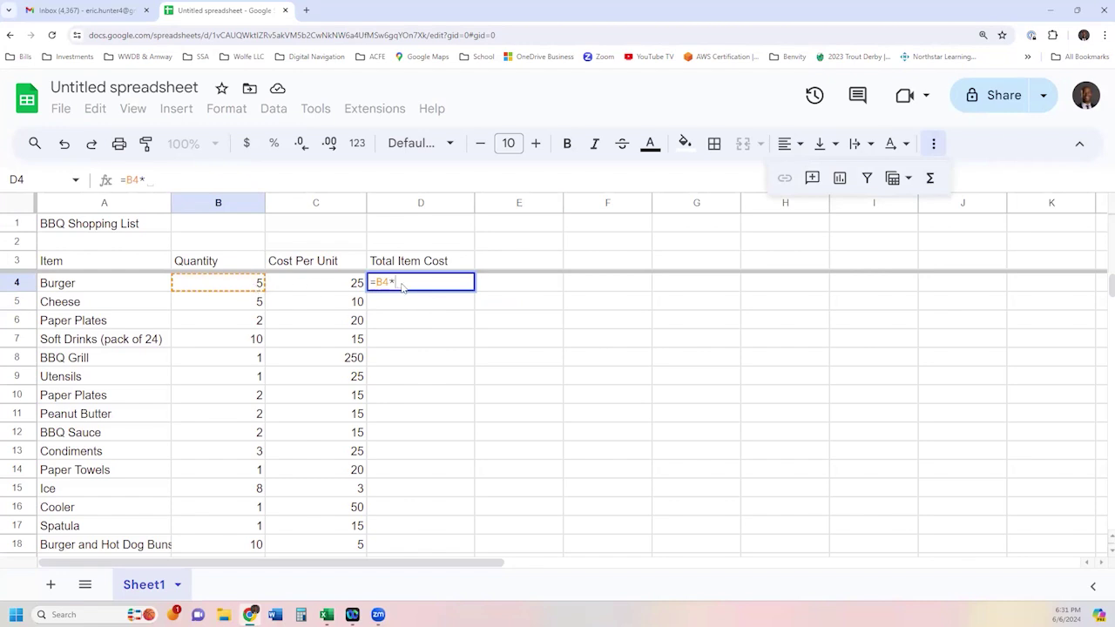
left_click(337, 287)
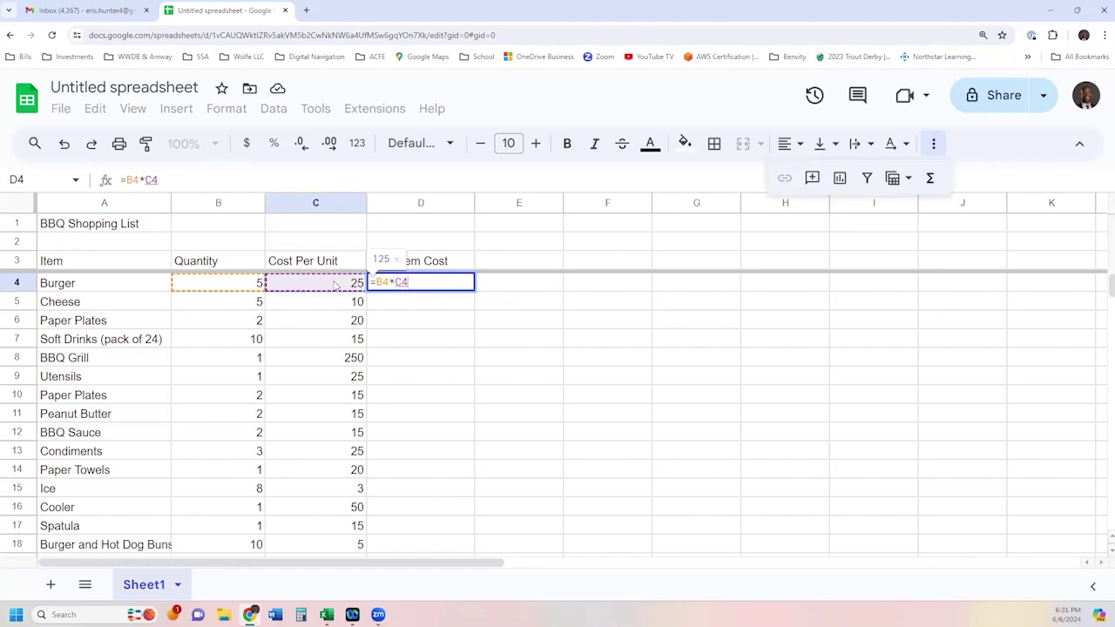
key("Return")
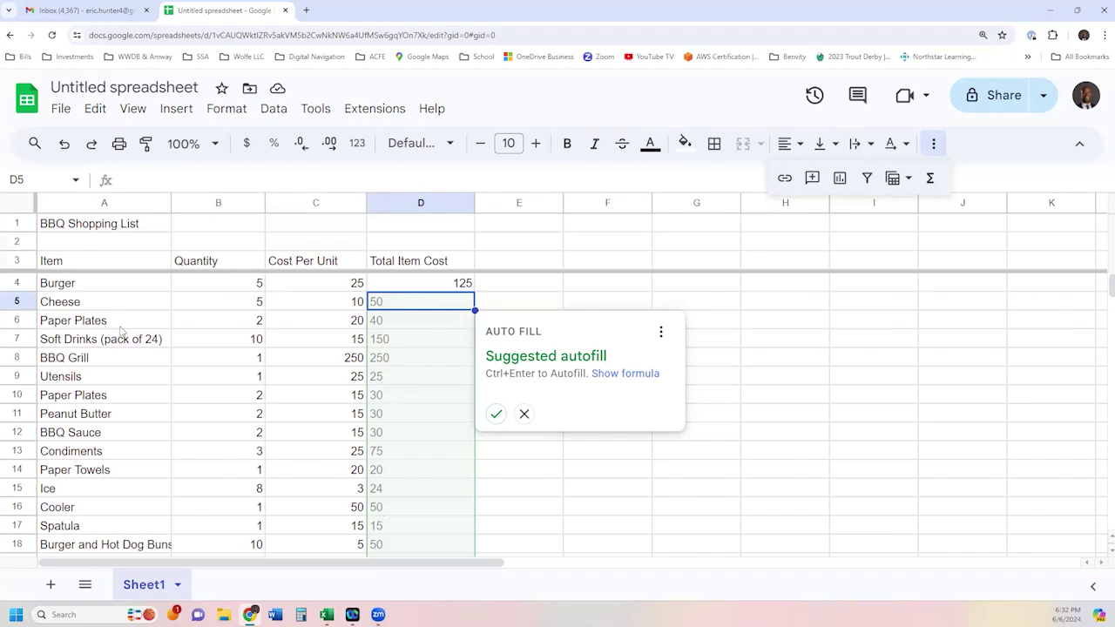
Fill the remaining Total Item Cost cells from D5 down by accepting the suggested autofill formulas.
left_click(496, 414)
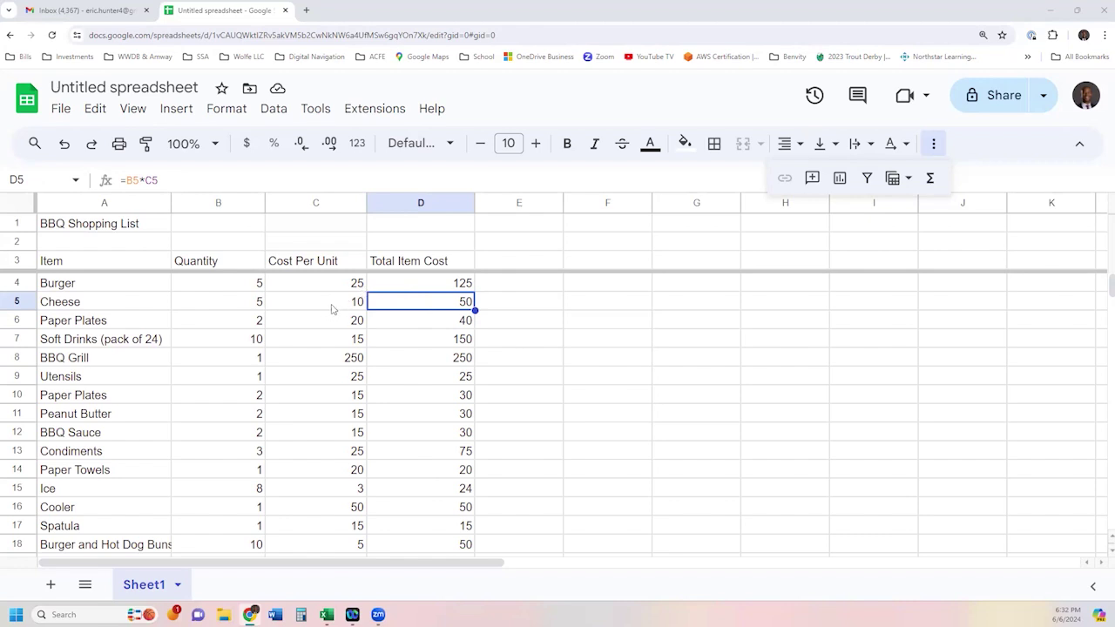
Increase the font size of the BBQ Shopping List title in A1 to 16.
left_click(126, 228)
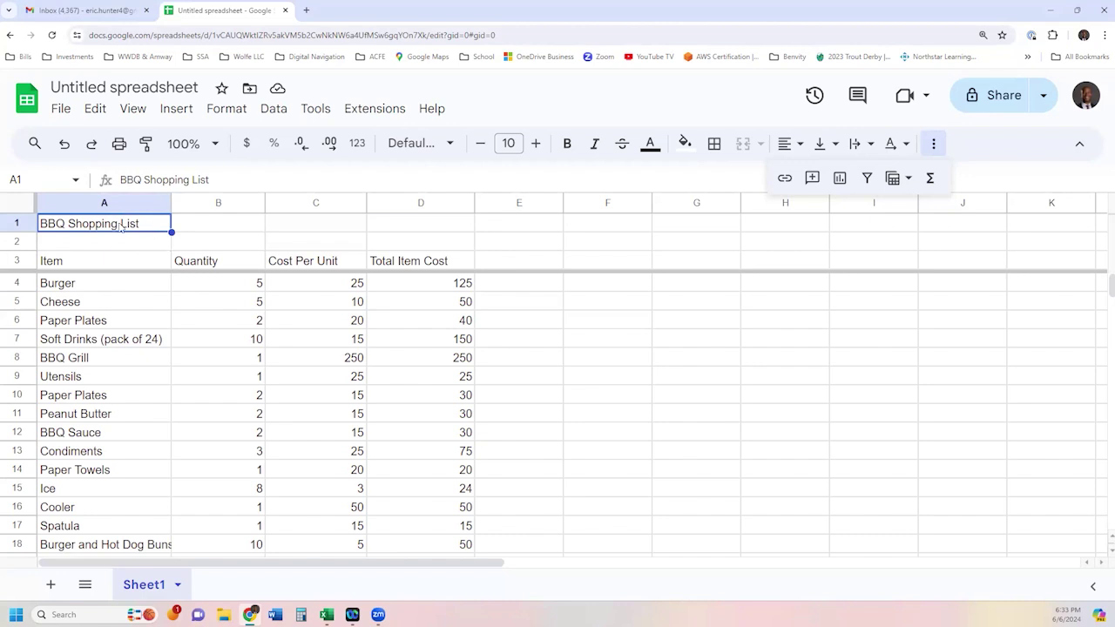
left_click(537, 149)
left_click(537, 146)
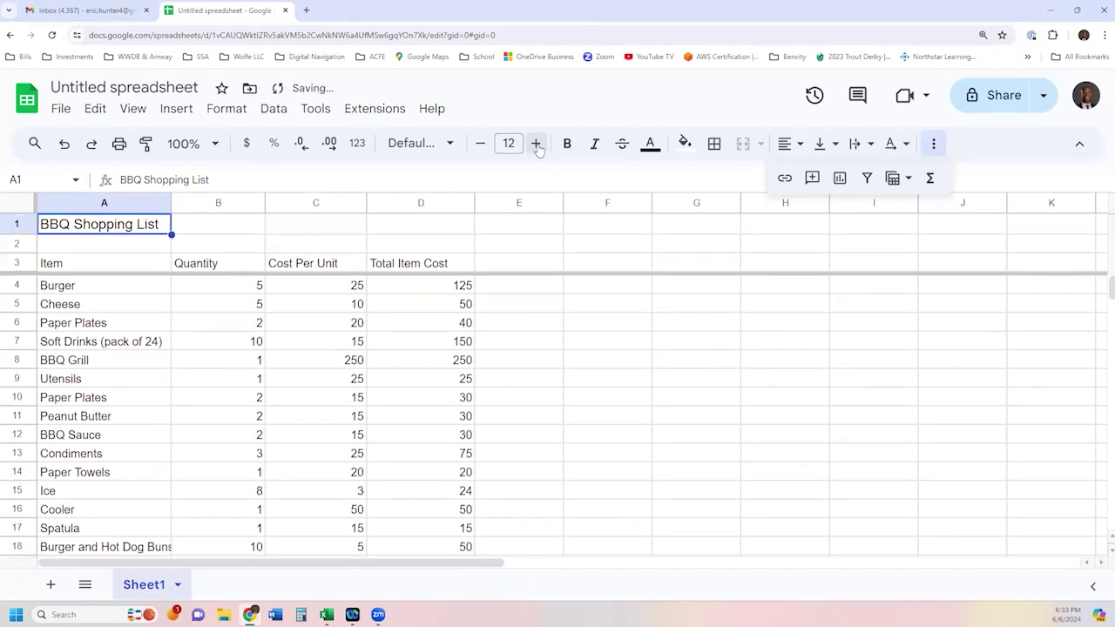
left_click(537, 145)
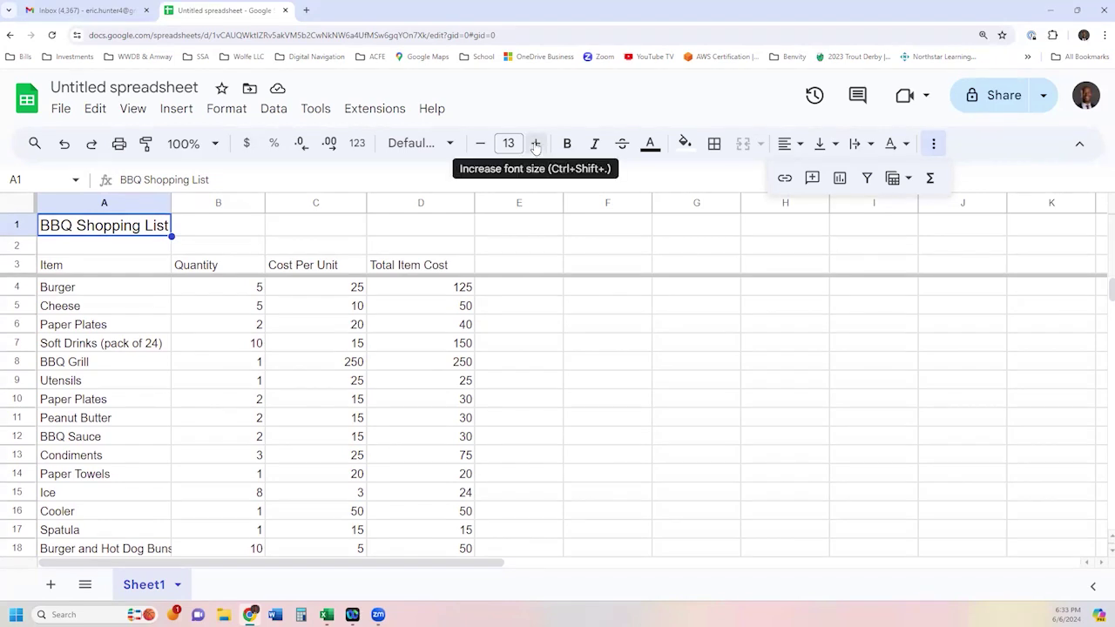
left_click(535, 144)
left_click(535, 144)
left_click(536, 145)
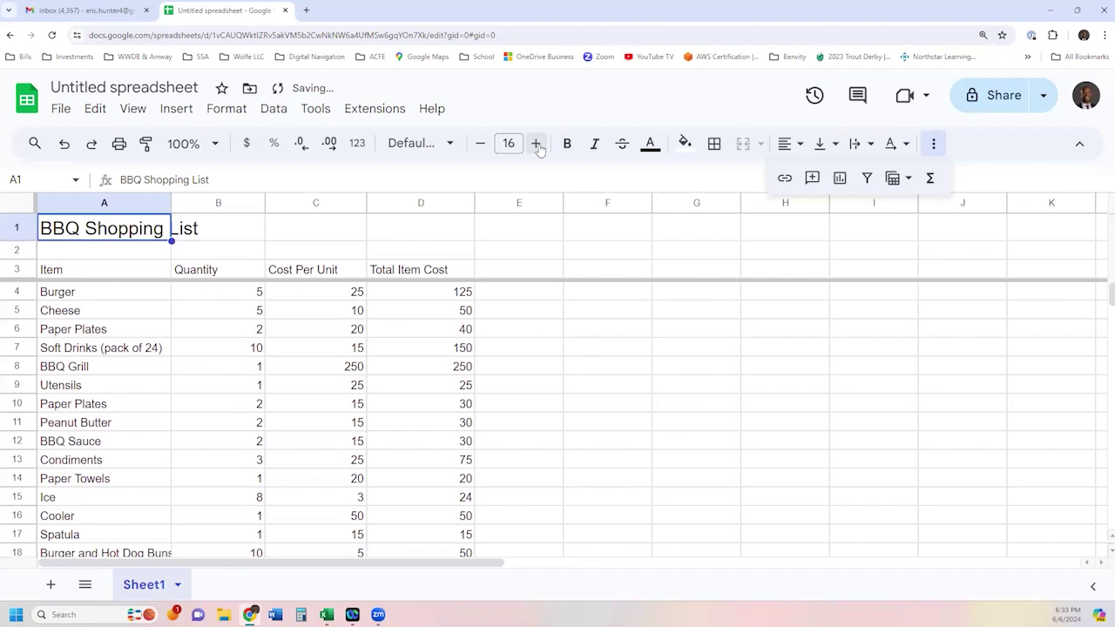
Make the BBQ Shopping List title bold and set its text color to red.
left_click(568, 153)
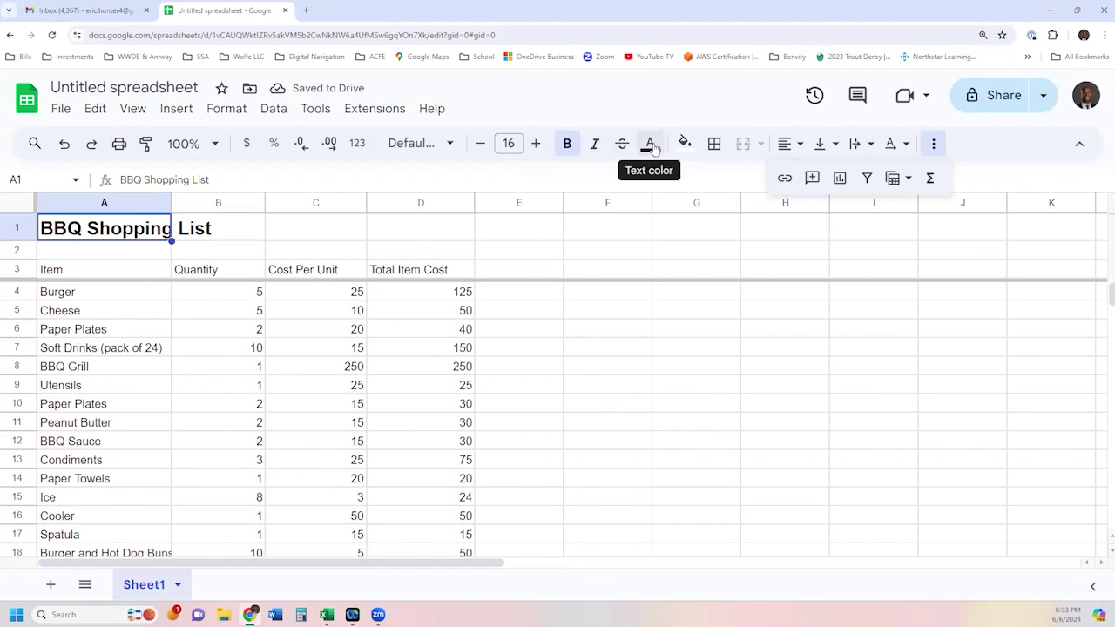
left_click(652, 145)
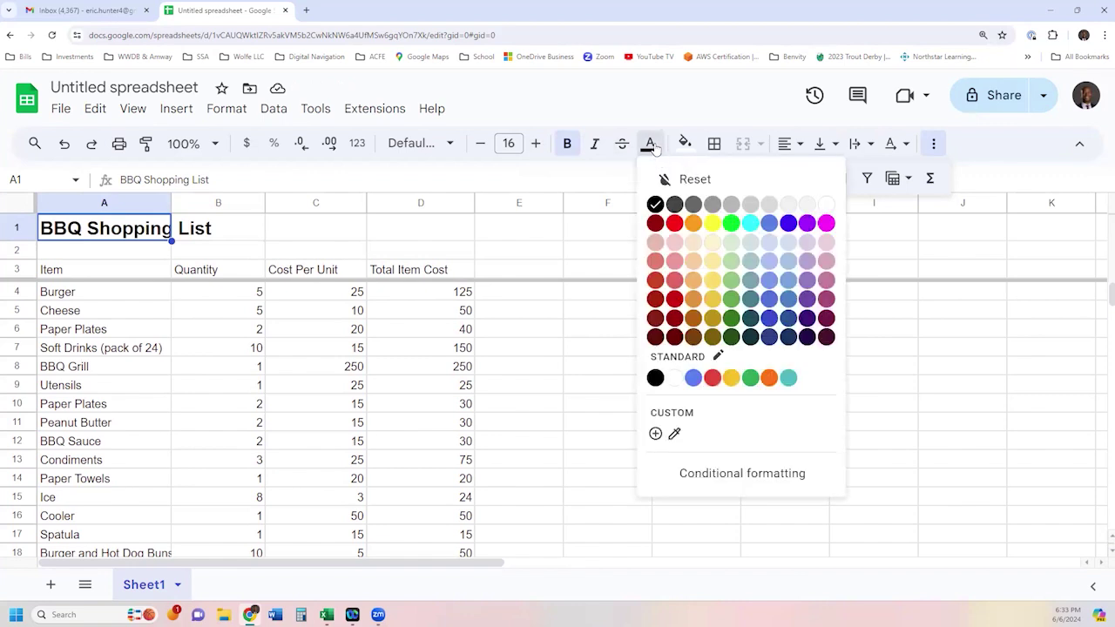
left_click(675, 224)
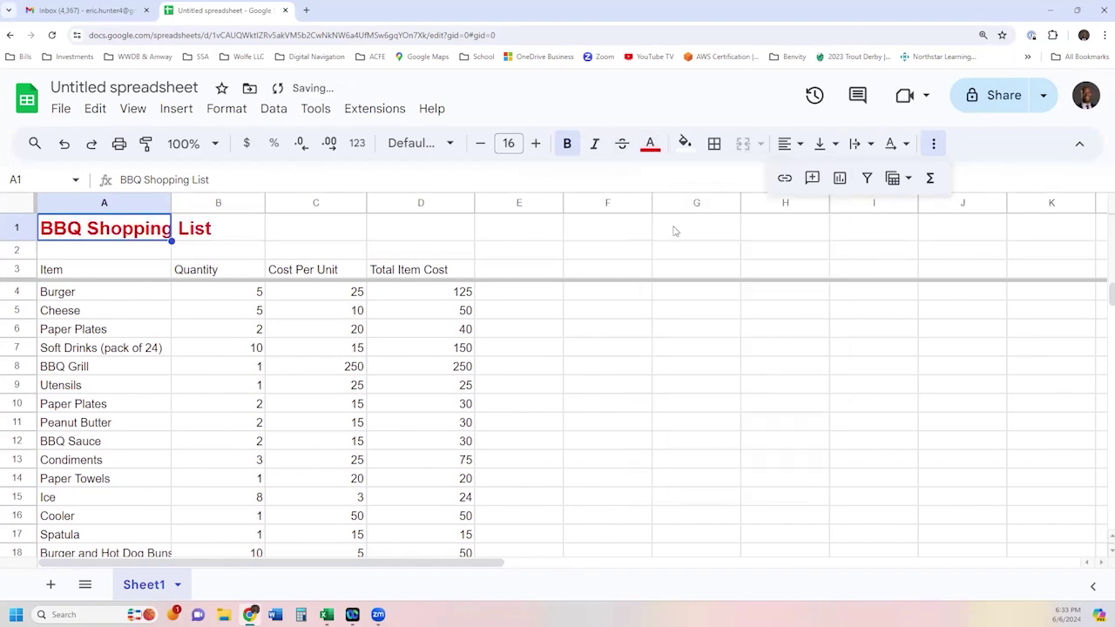
left_click(469, 225)
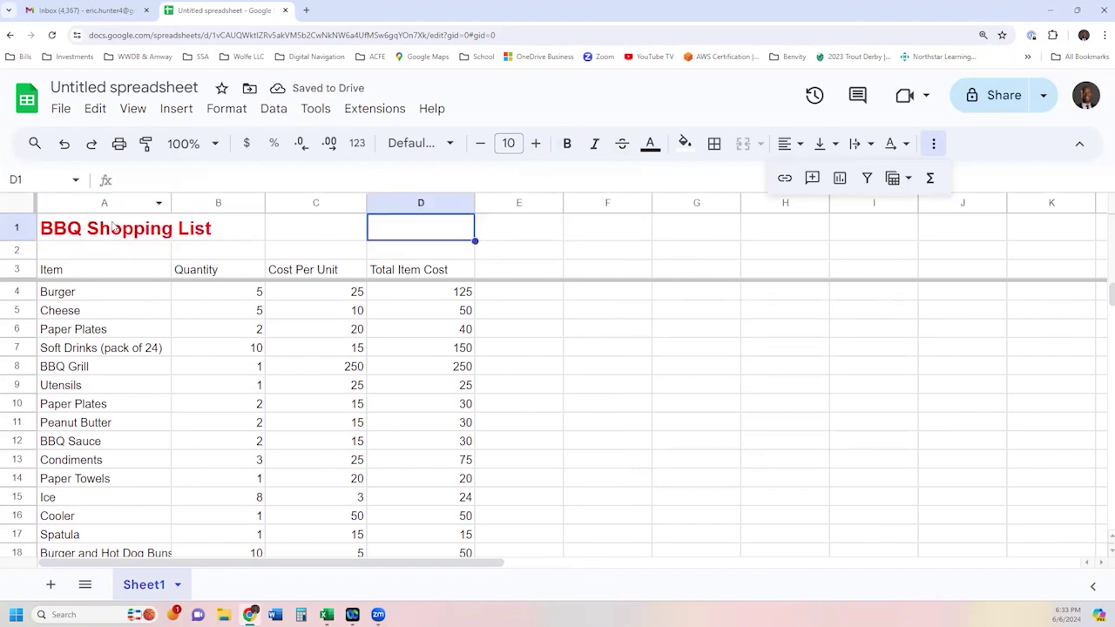
Merge cells A1 through D1 and center the BBQ Shopping List title horizontally across them.
left_click_drag(124, 232, 418, 229)
left_click(572, 254)
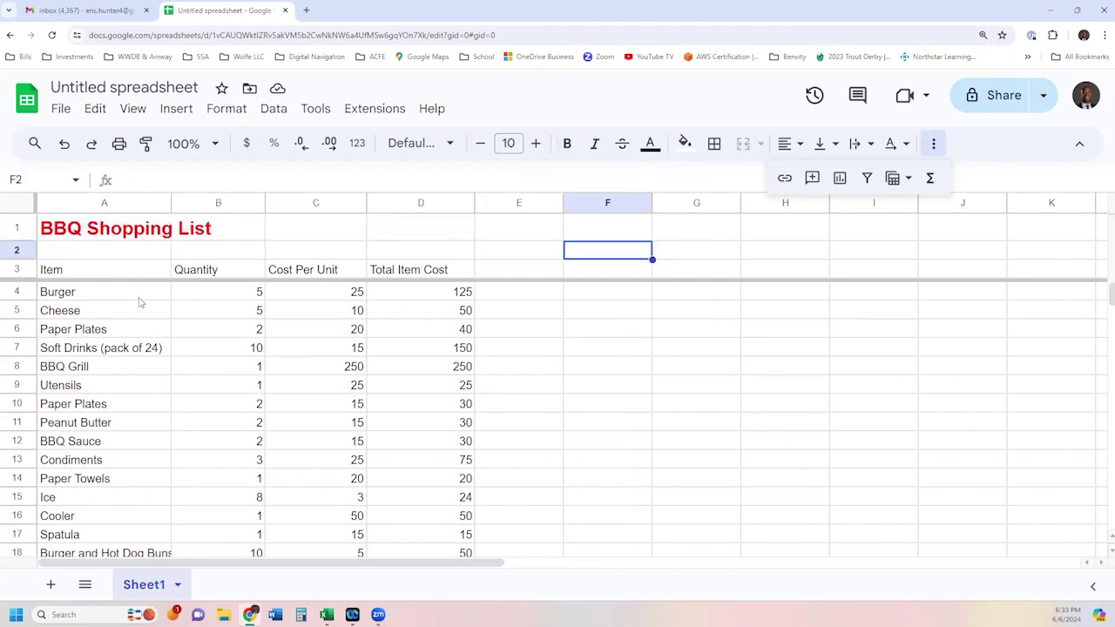
left_click(116, 233)
left_click_drag(116, 235, 411, 234)
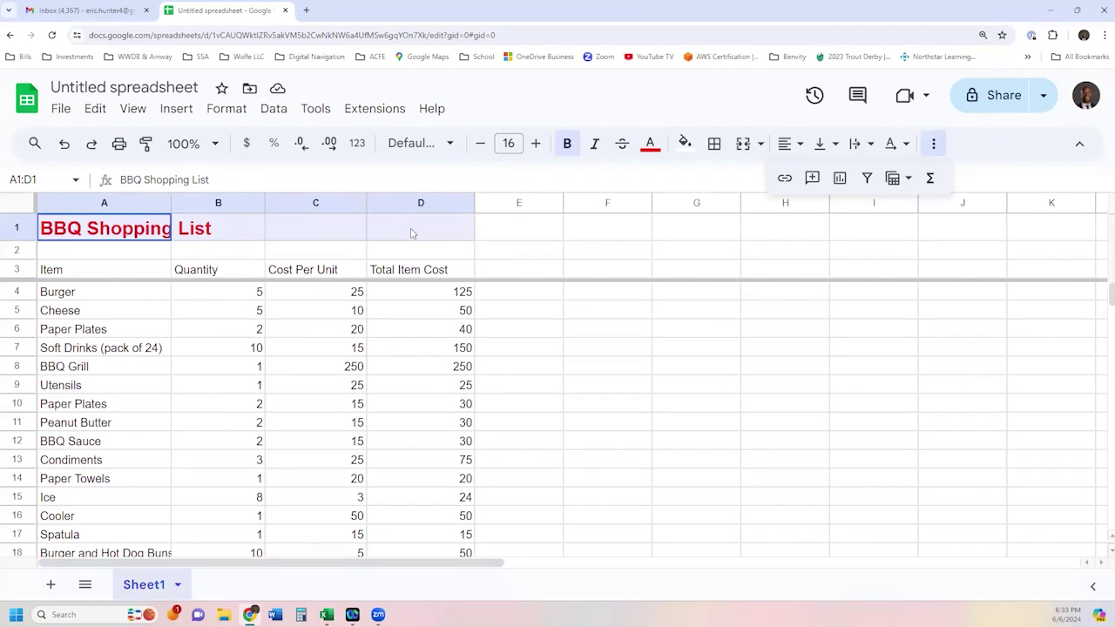
left_click_drag(412, 233, 412, 233)
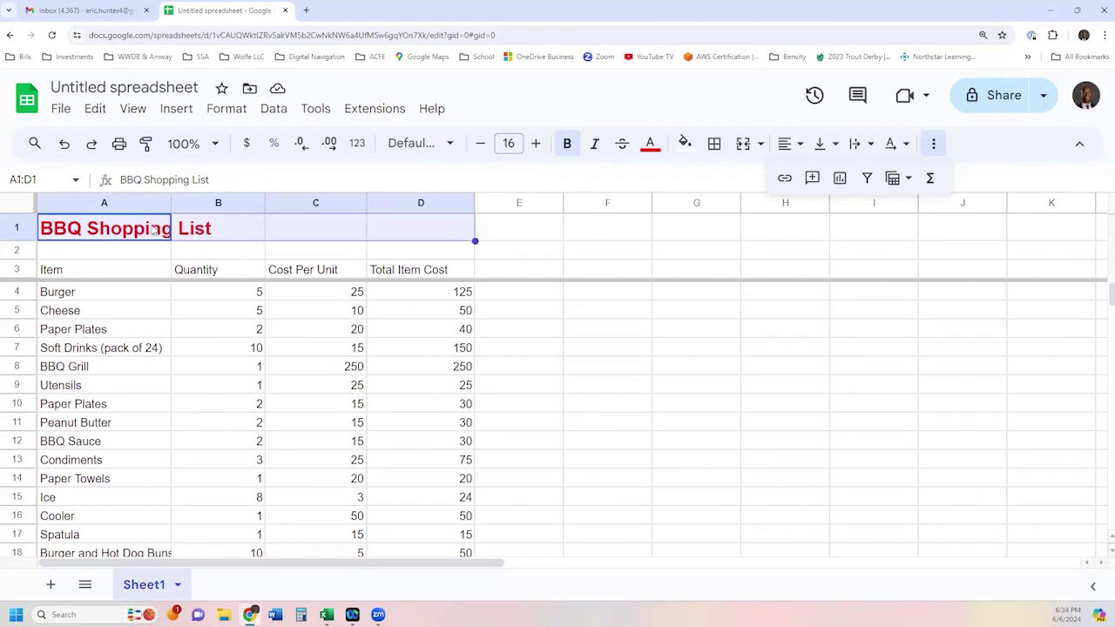
left_click(745, 146)
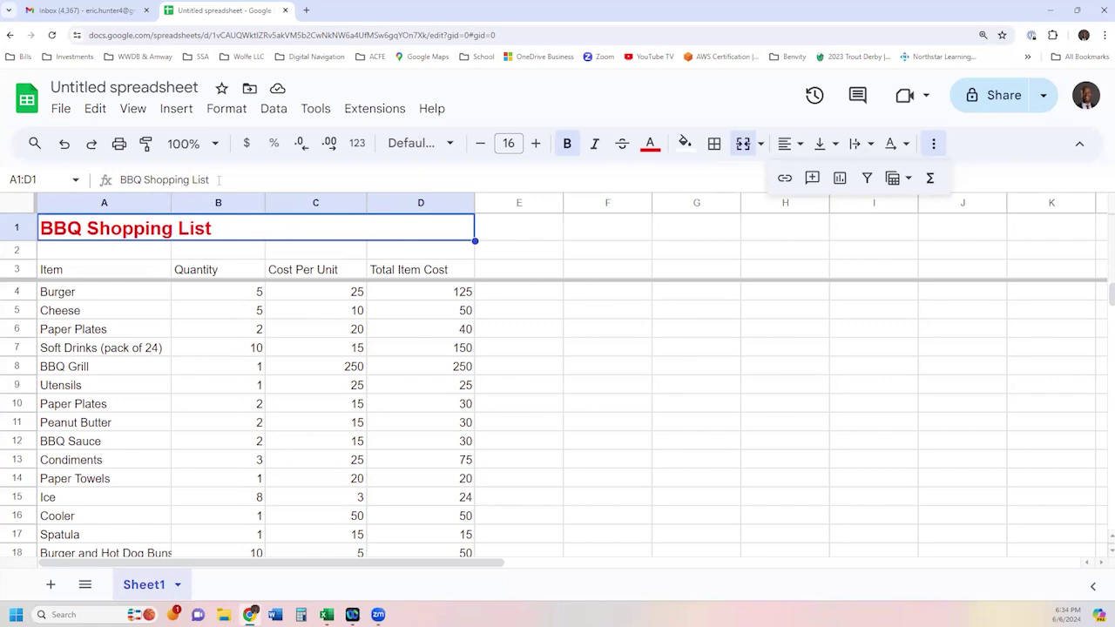
double_click(204, 222)
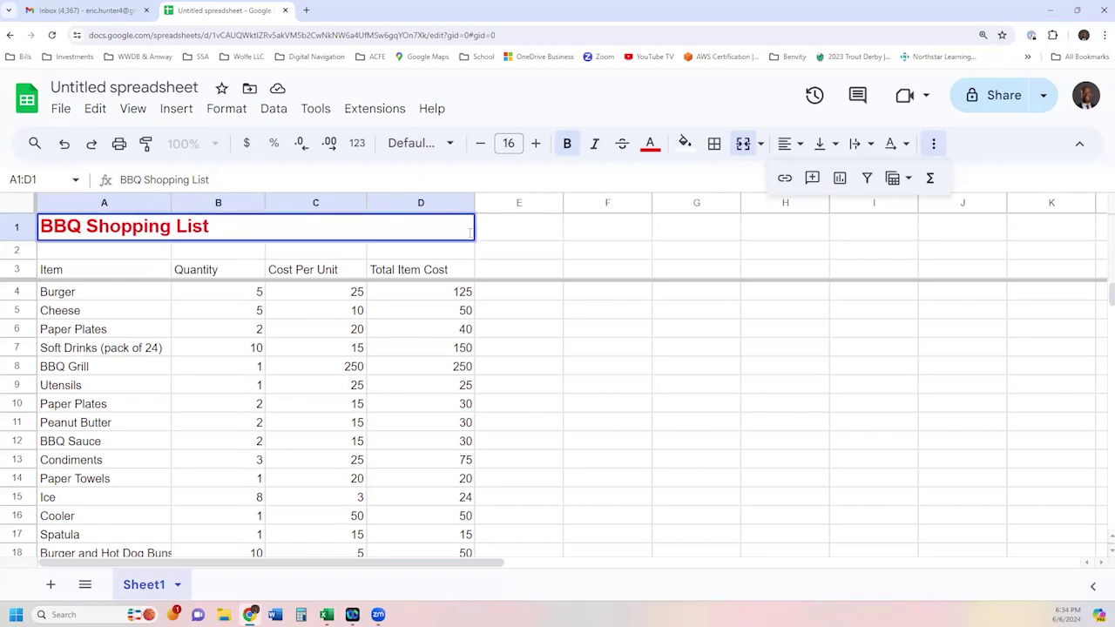
left_click(518, 234)
left_click(442, 227)
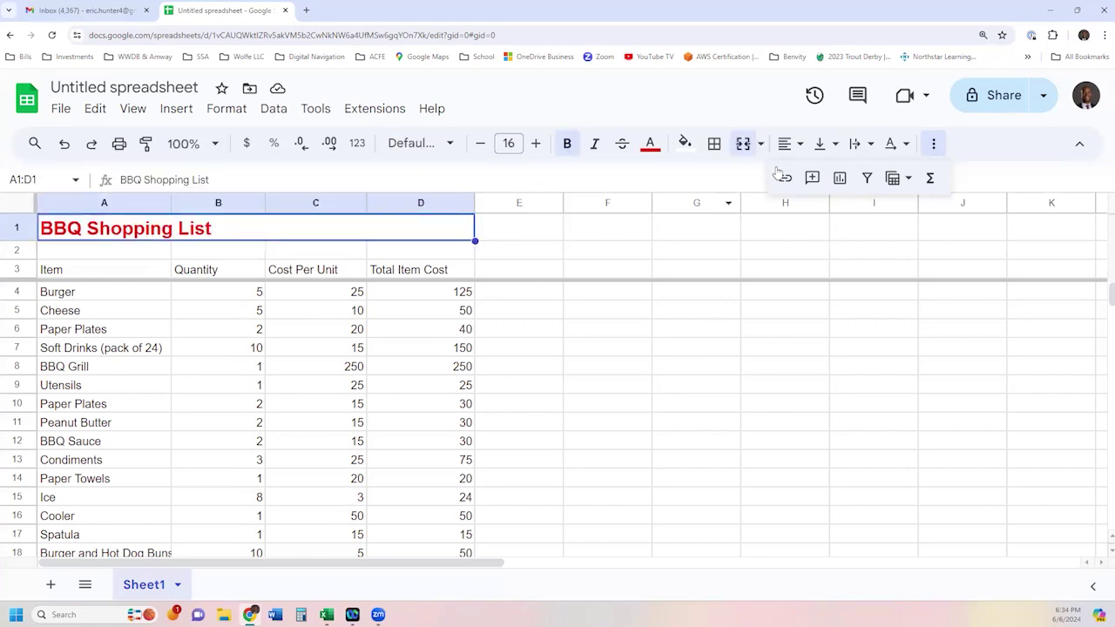
left_click(787, 143)
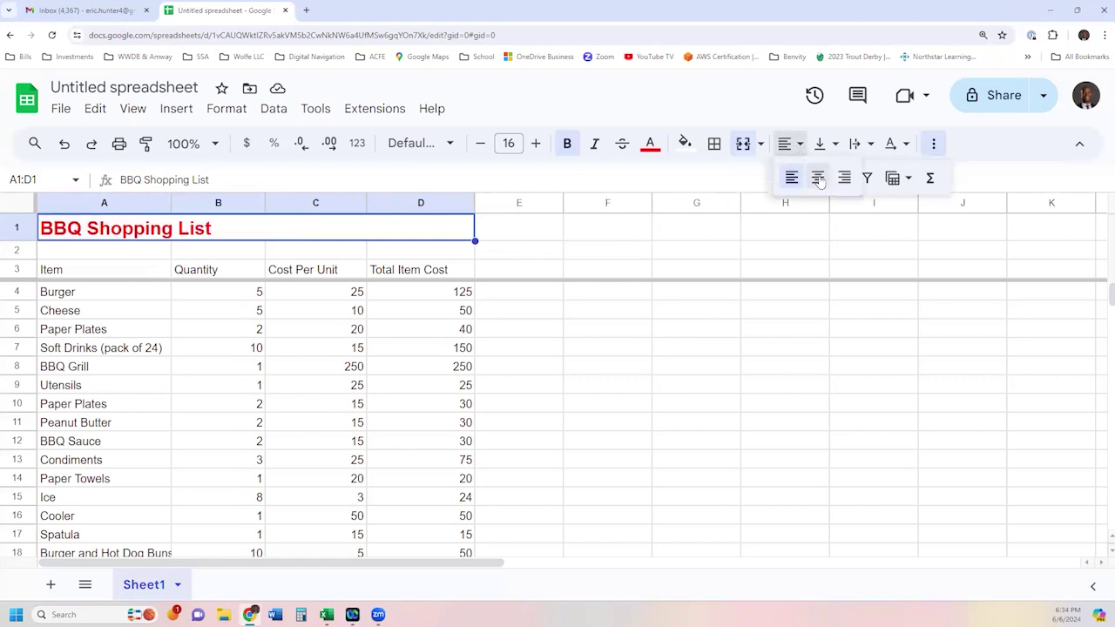
left_click(819, 179)
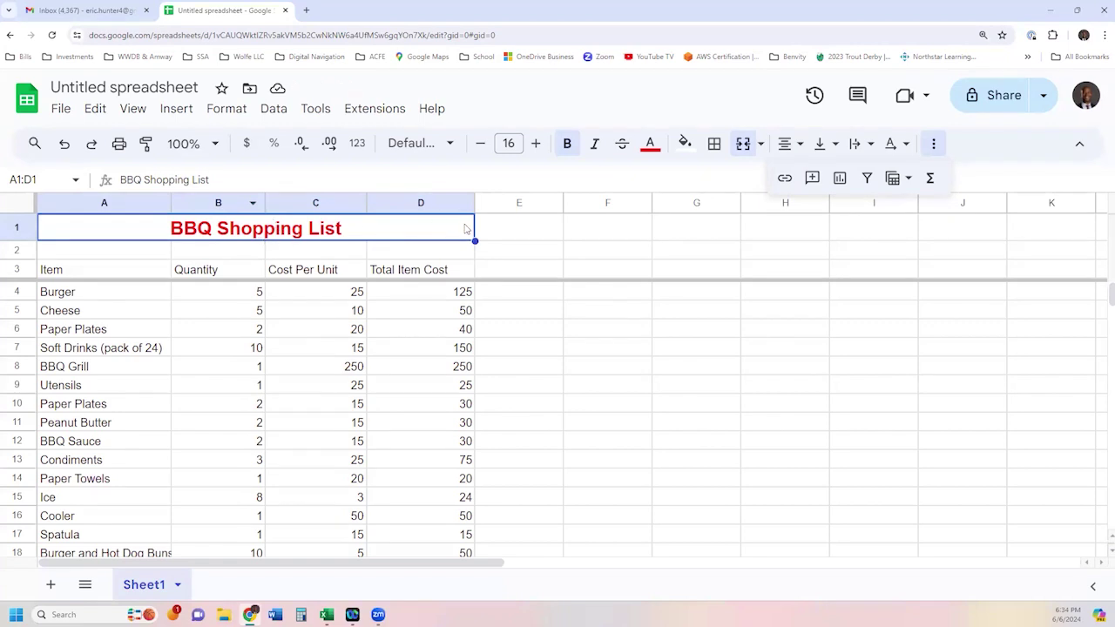
Try right and left alignment on the merged title and set it back to centered.
left_click(796, 148)
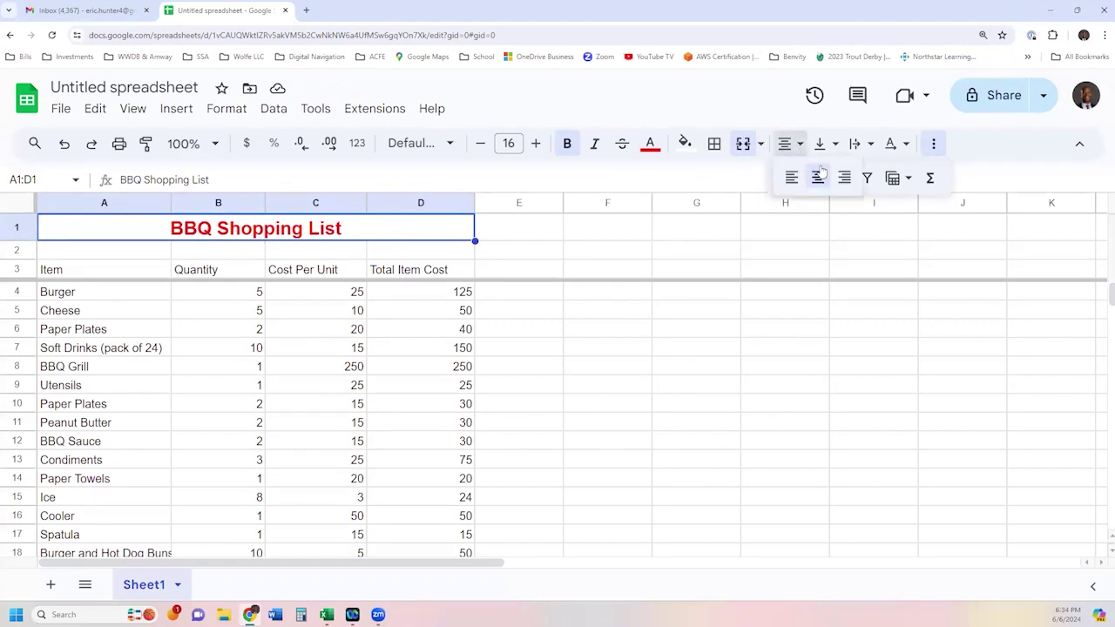
left_click(840, 179)
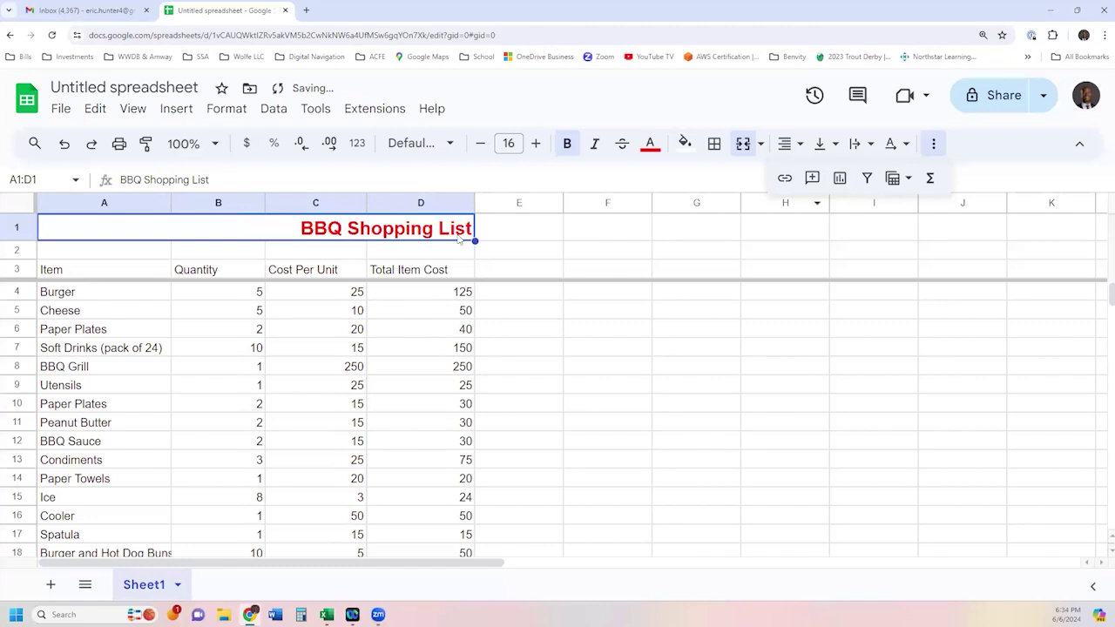
left_click(794, 147)
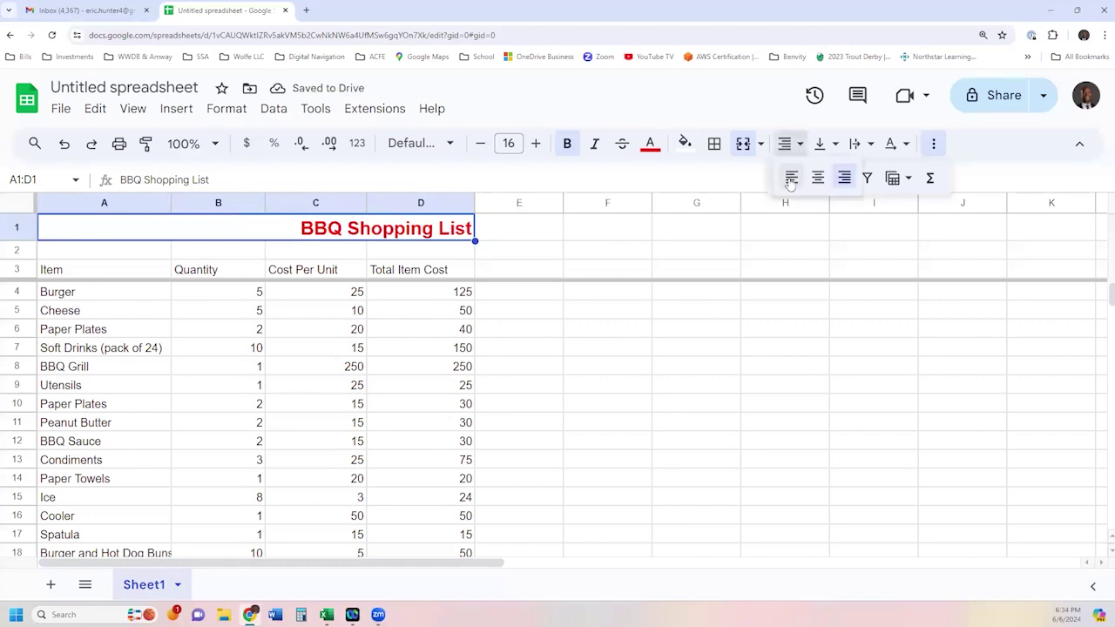
left_click(792, 178)
left_click(794, 147)
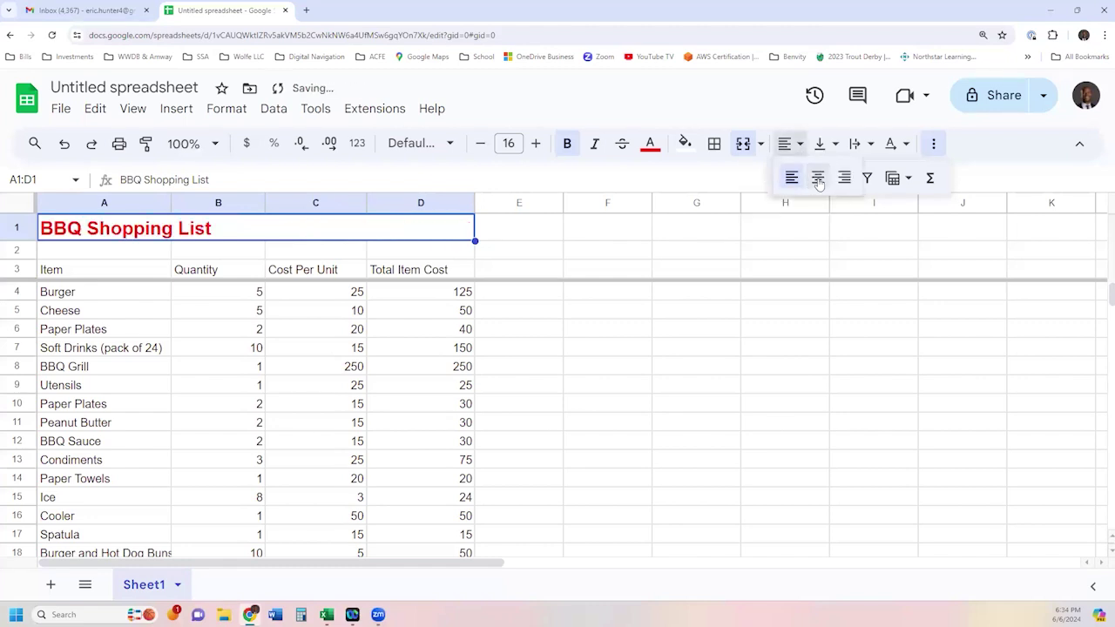
left_click(817, 178)
left_click(523, 346)
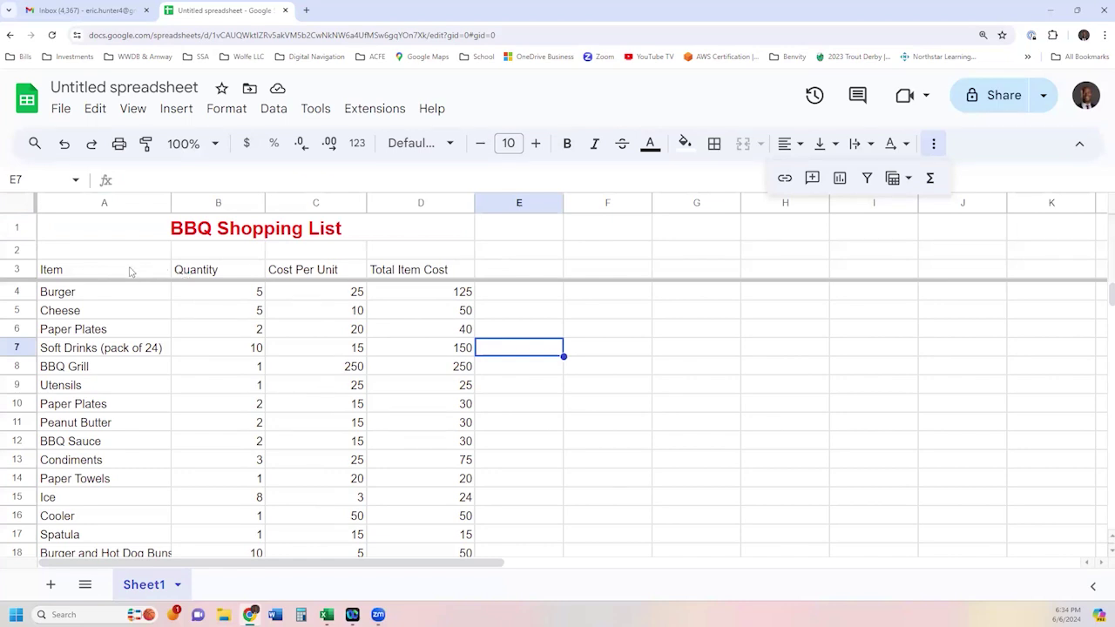
Make the column headers in A3:D3 bold and give them a light blue fill.
left_click_drag(129, 272, 398, 272)
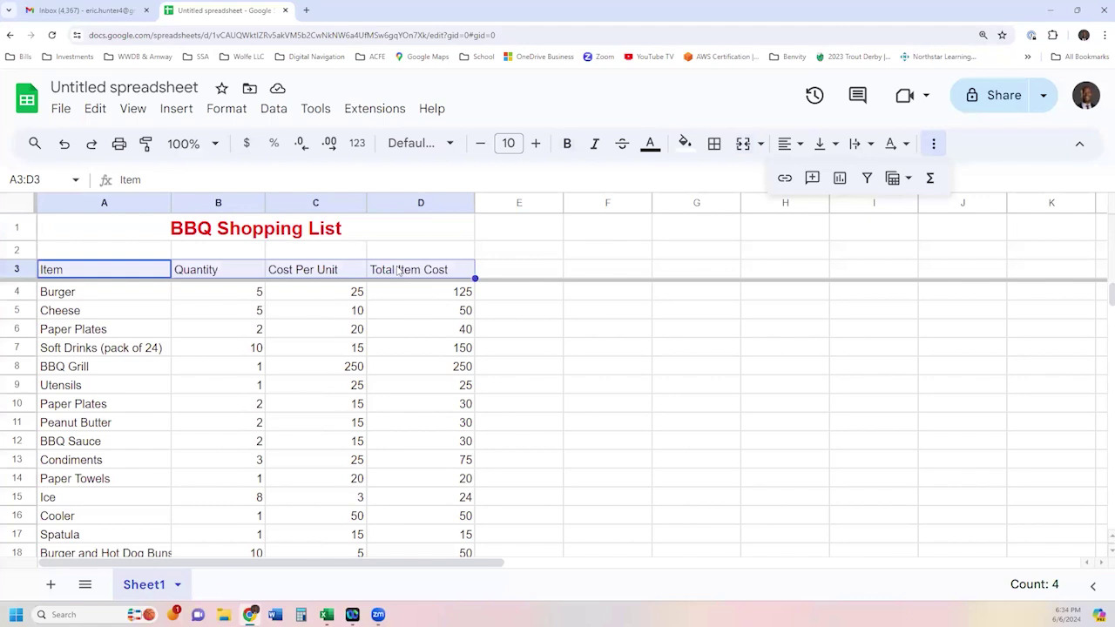
left_click(567, 146)
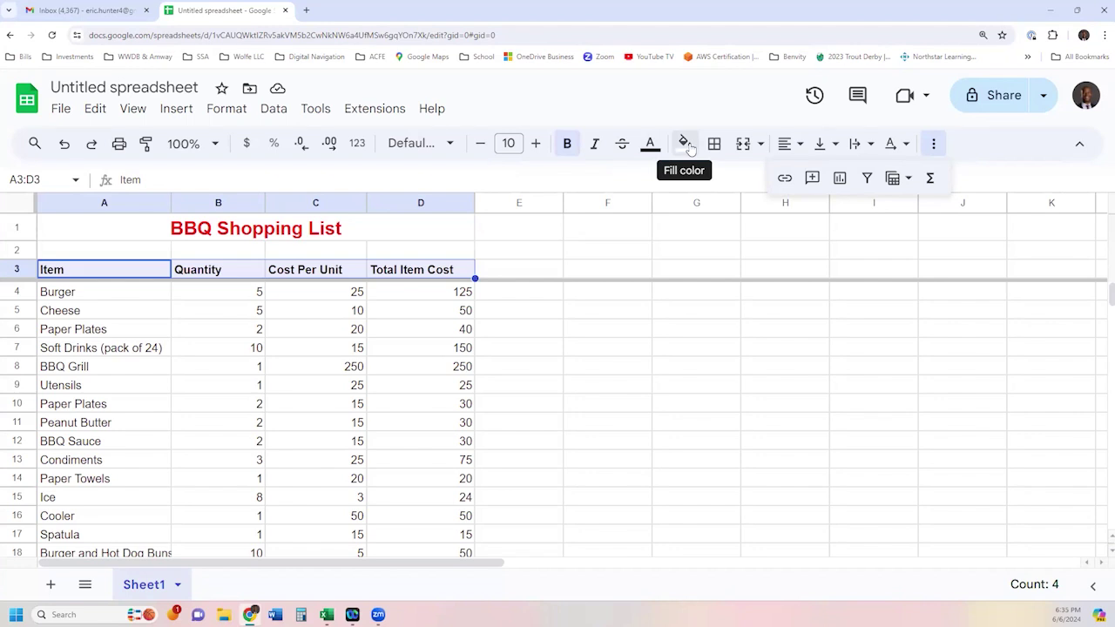
left_click(686, 145)
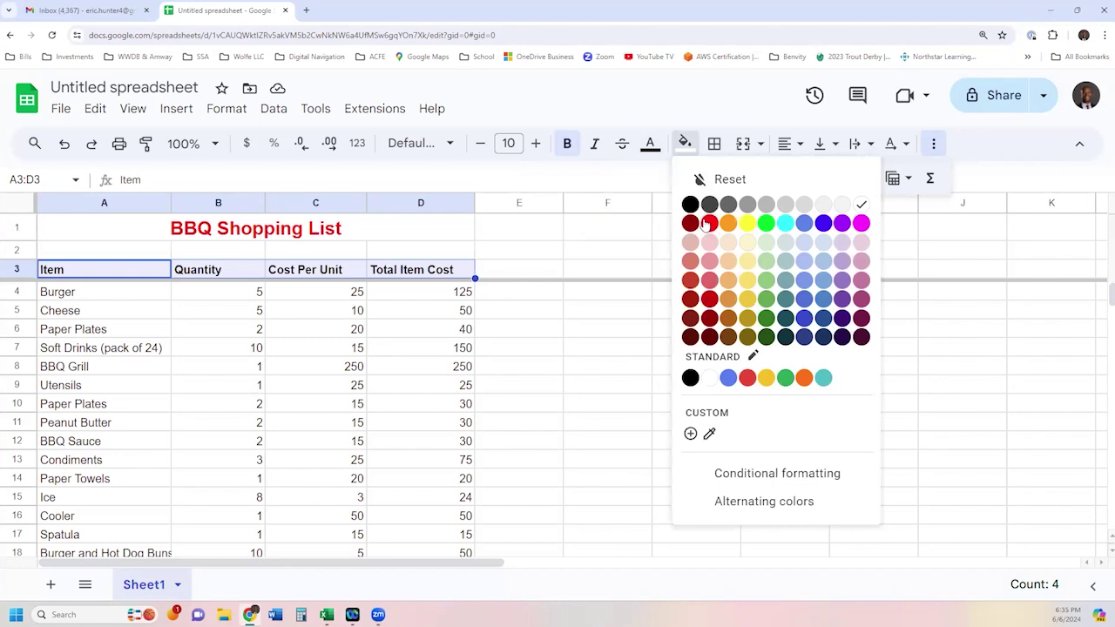
left_click(823, 263)
left_click(409, 350)
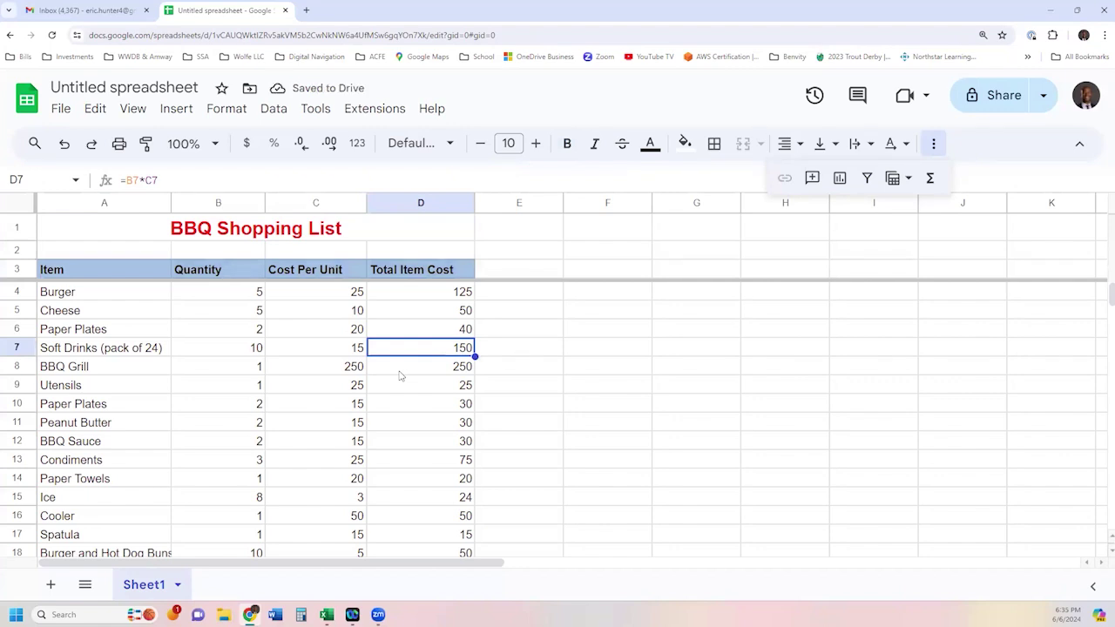
Format the Cost Per Unit and Total Item Cost values in C4:D21 as dollar currency.
left_click(398, 295)
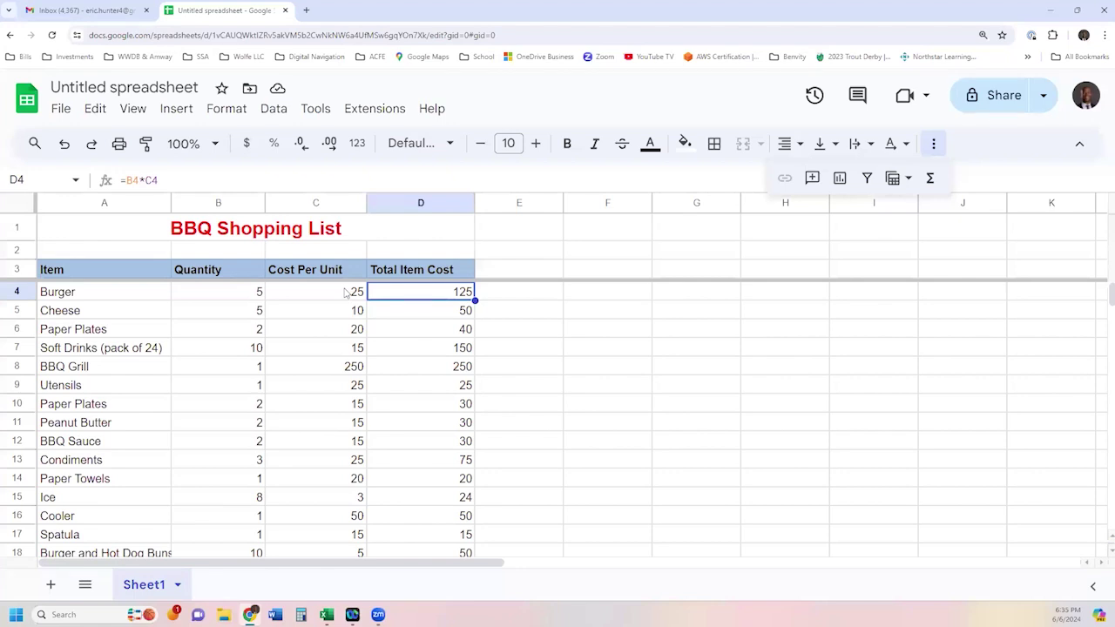
left_click_drag(345, 294, 433, 553)
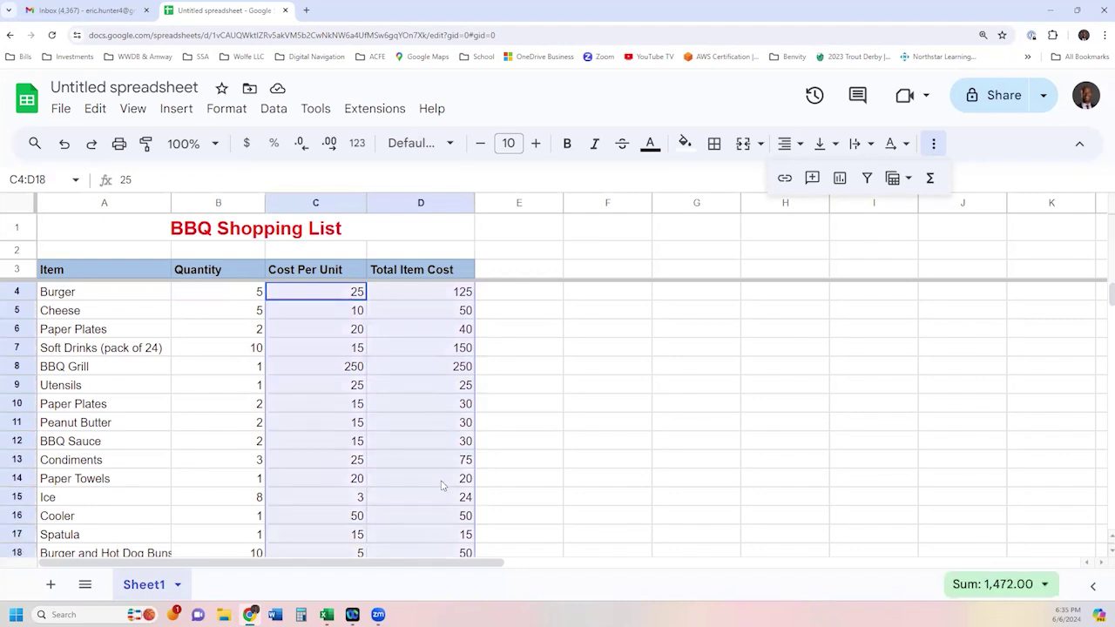
scroll(422, 459, "down", 3)
scroll(428, 460, "up", 3)
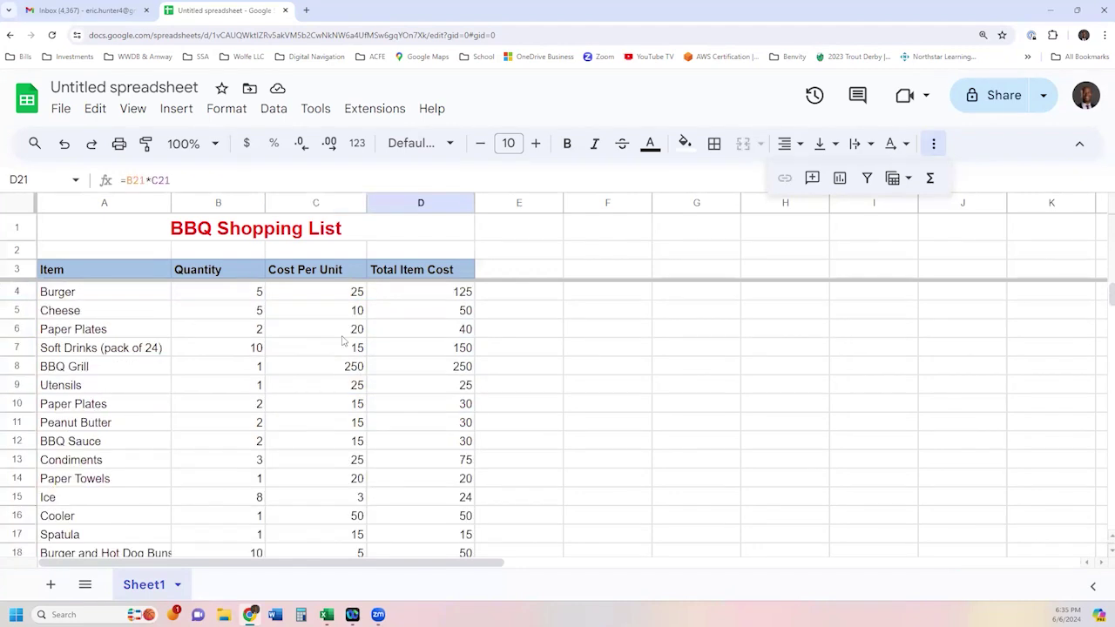
key("ctrl+minus")
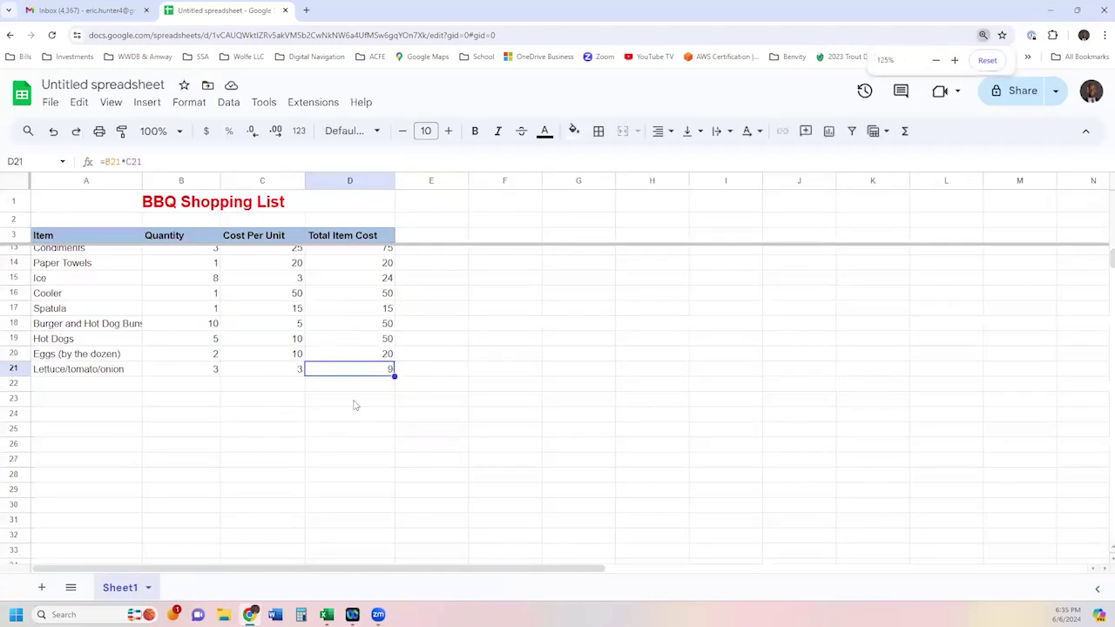
scroll(354, 403, "up", 3)
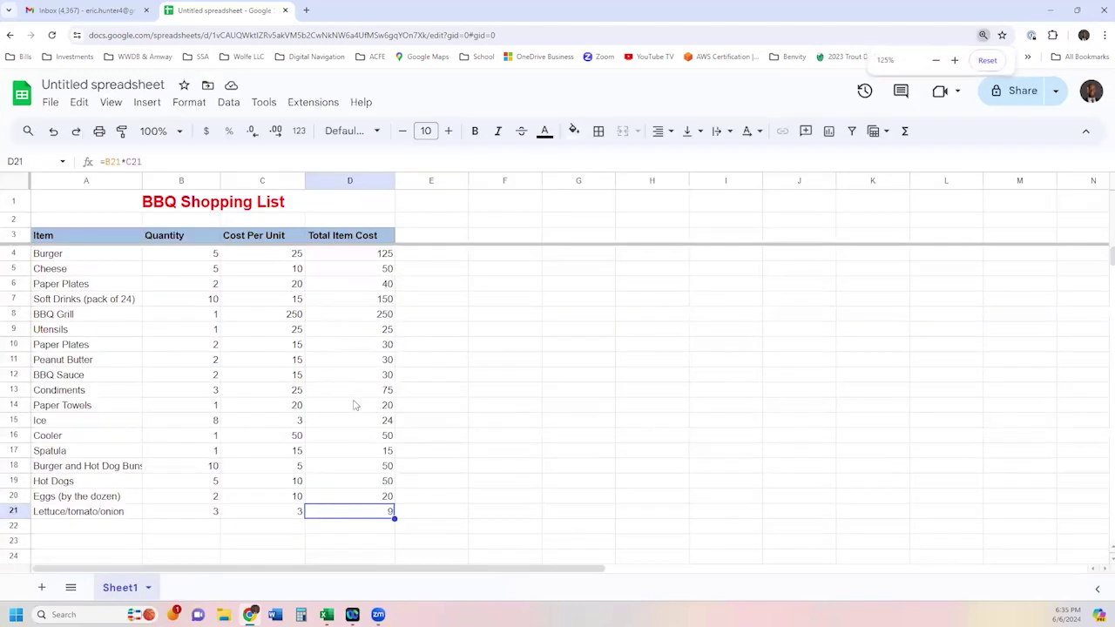
left_click(289, 258)
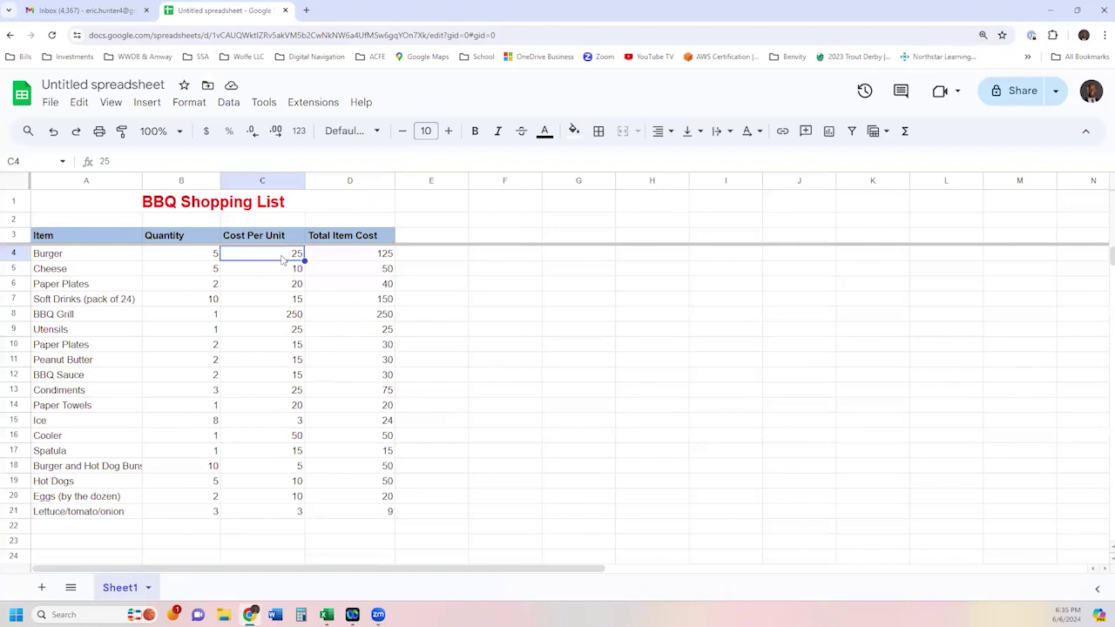
left_click_drag(282, 259, 332, 512)
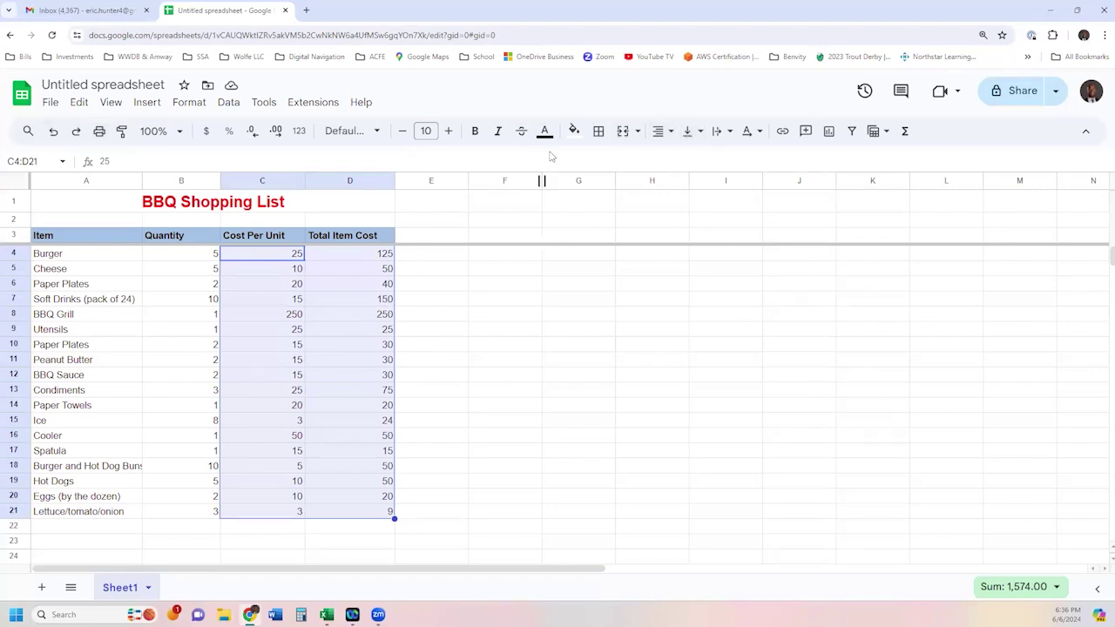
left_click(206, 132)
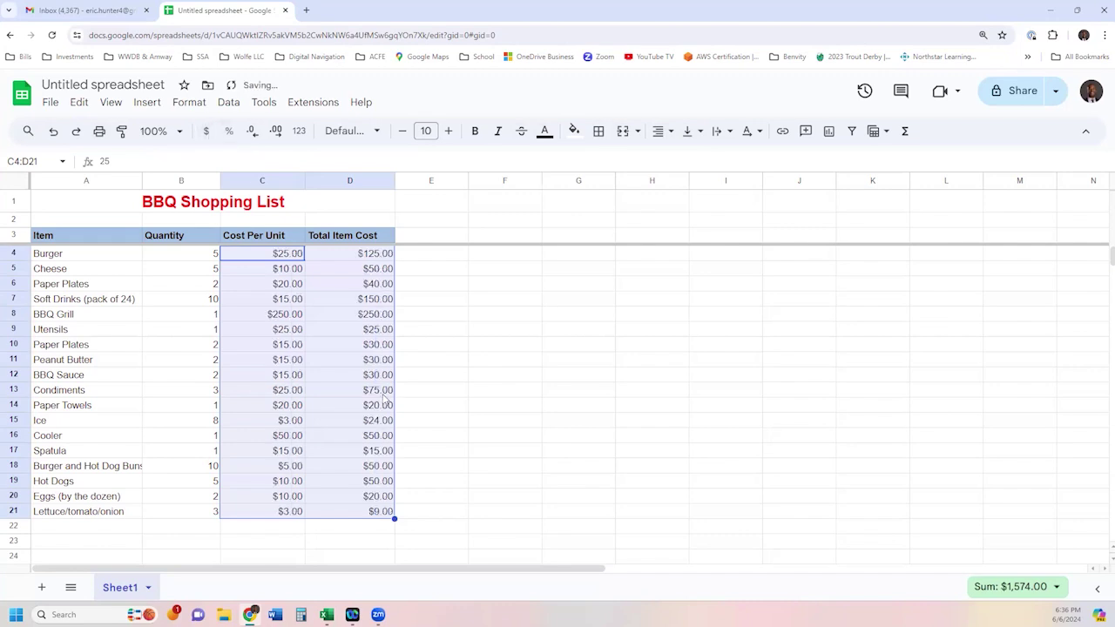
left_click(344, 362)
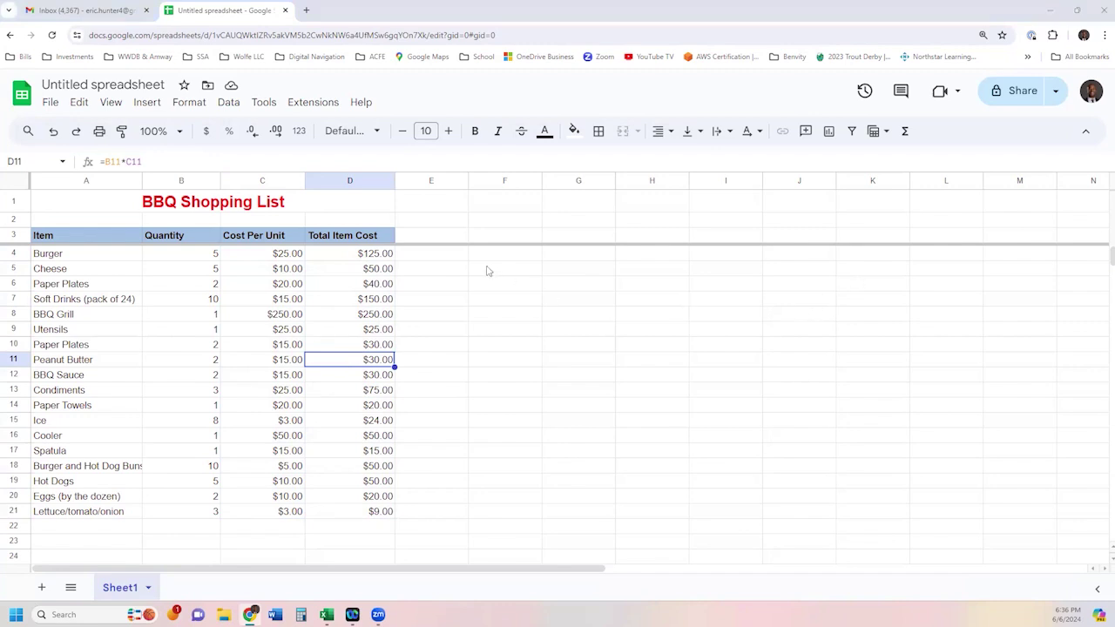
Total the Total Item Cost values in D4:D21 with a SUM formula in cell D22.
left_click(372, 270)
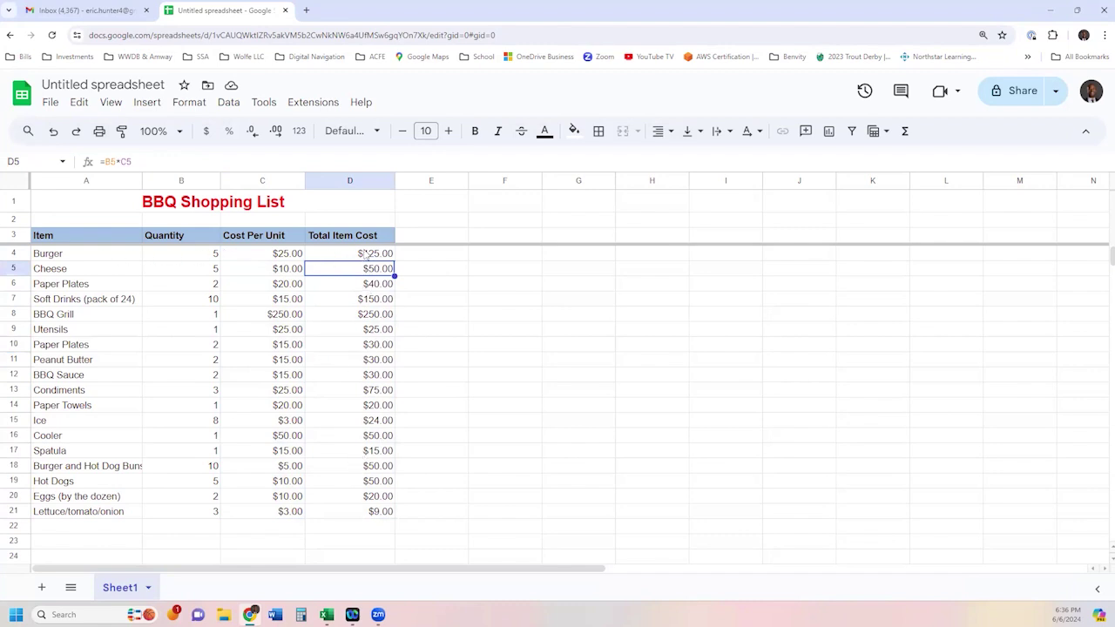
left_click(375, 527)
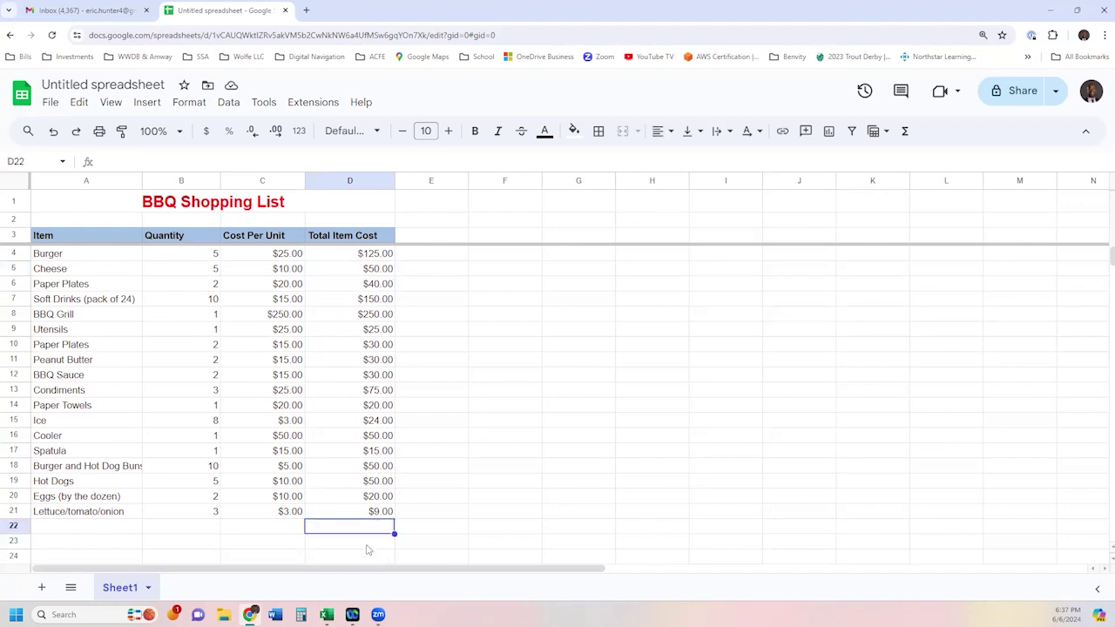
left_click(906, 133)
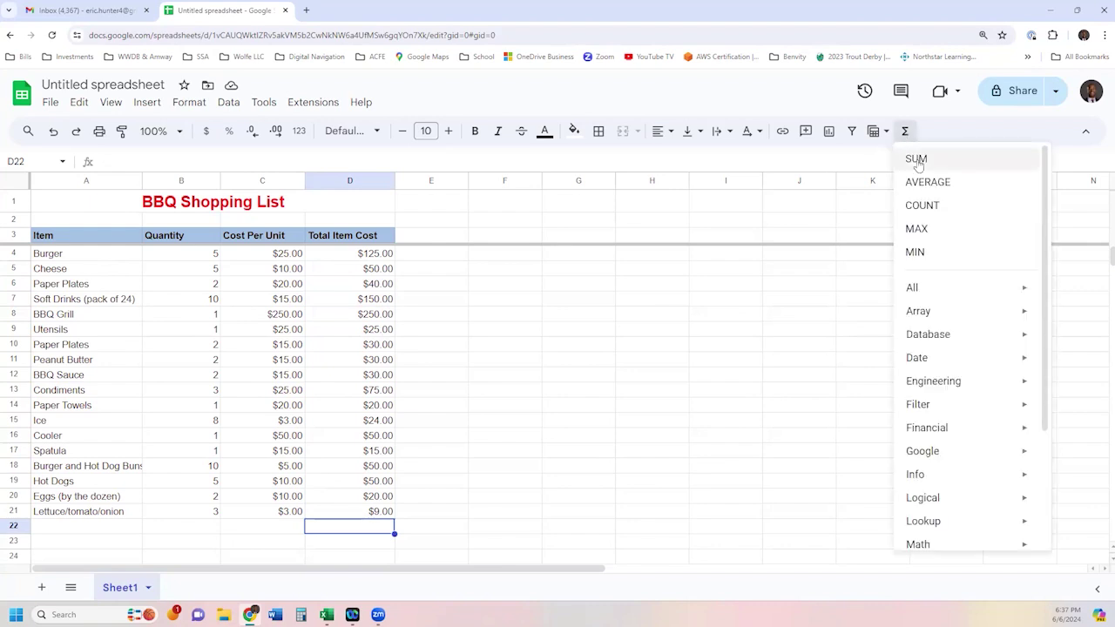
left_click(916, 161)
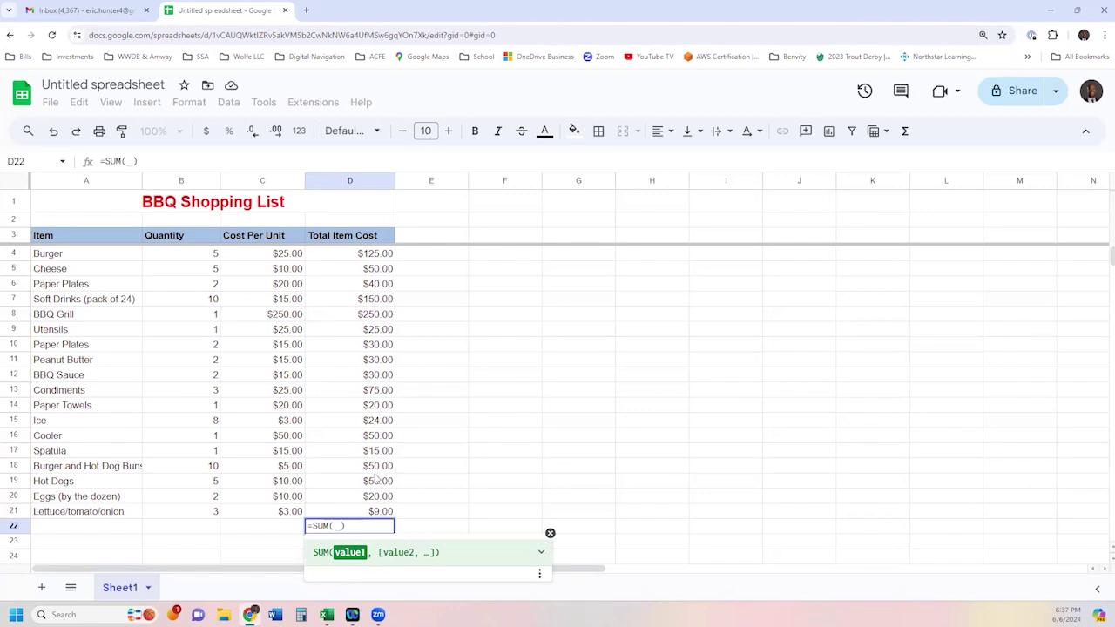
left_click_drag(373, 257, 377, 514)
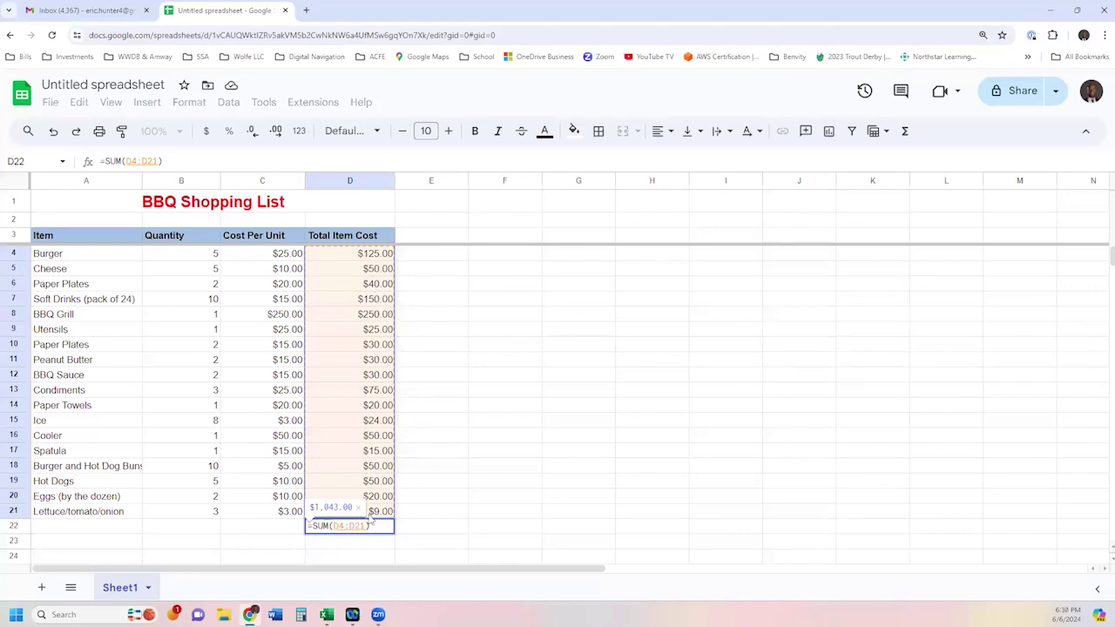
key("Return")
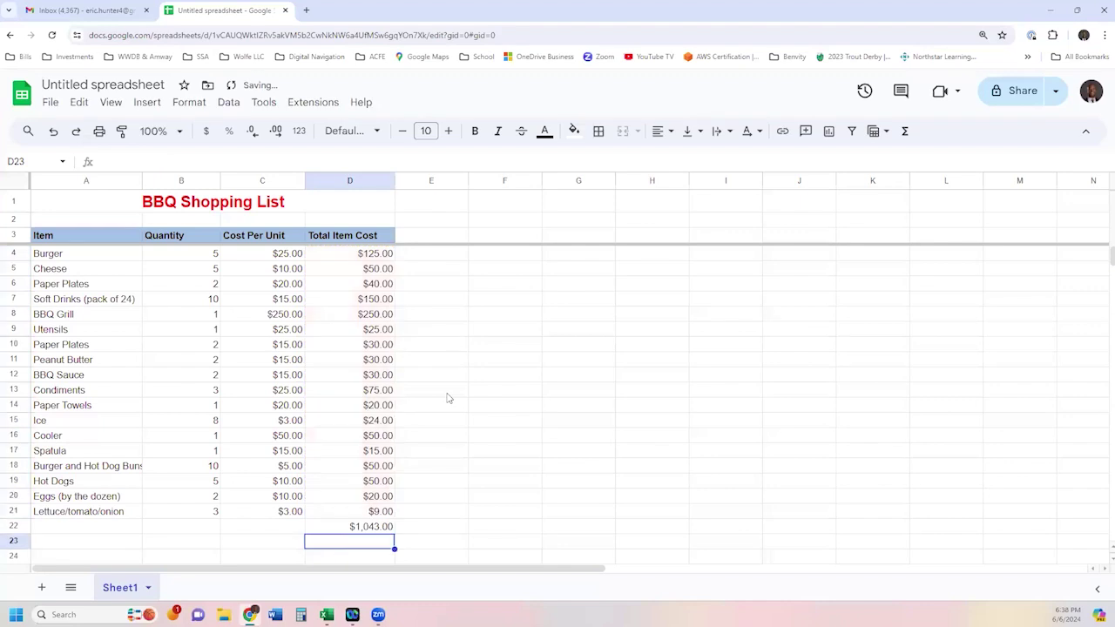
left_click(366, 527)
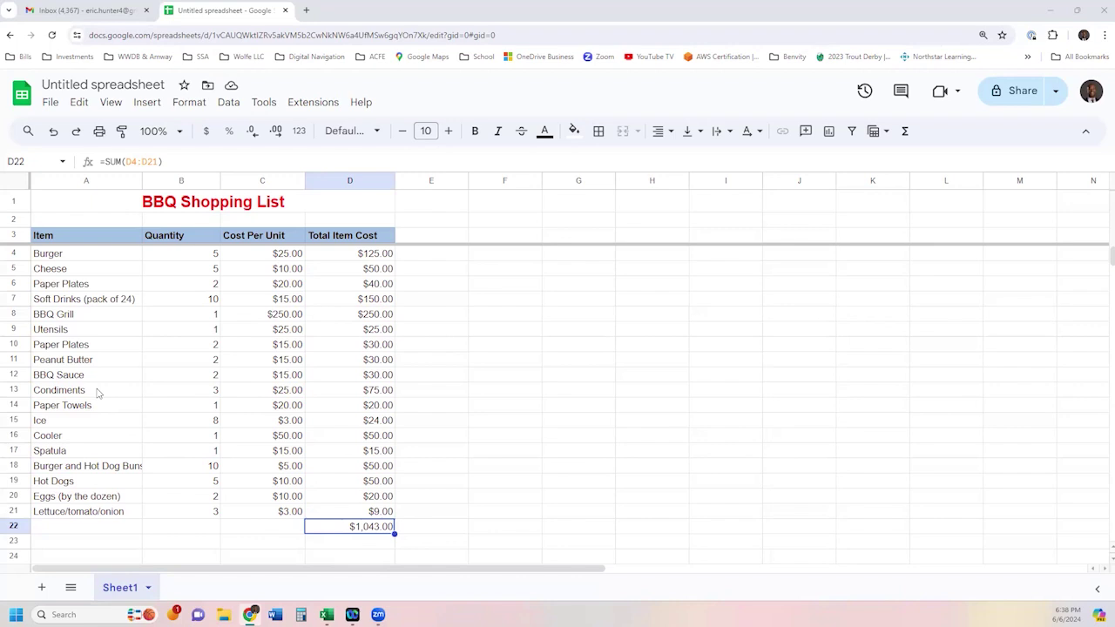
Delete row 10, which holds the duplicate Paper Plates entry.
left_click(101, 351)
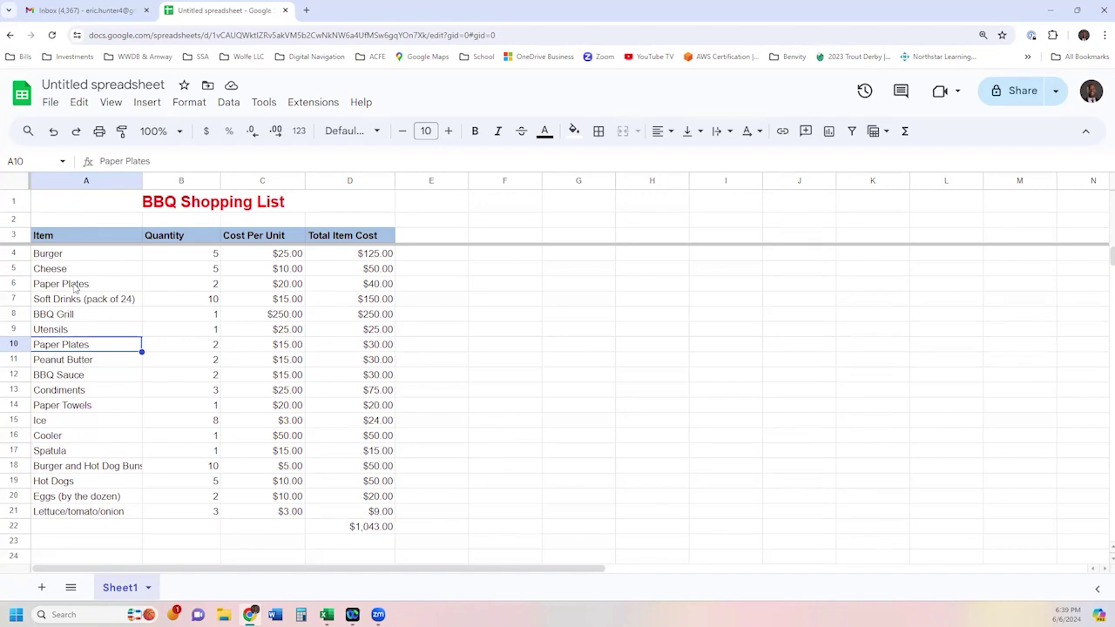
right_click(26, 280)
left_click(339, 392)
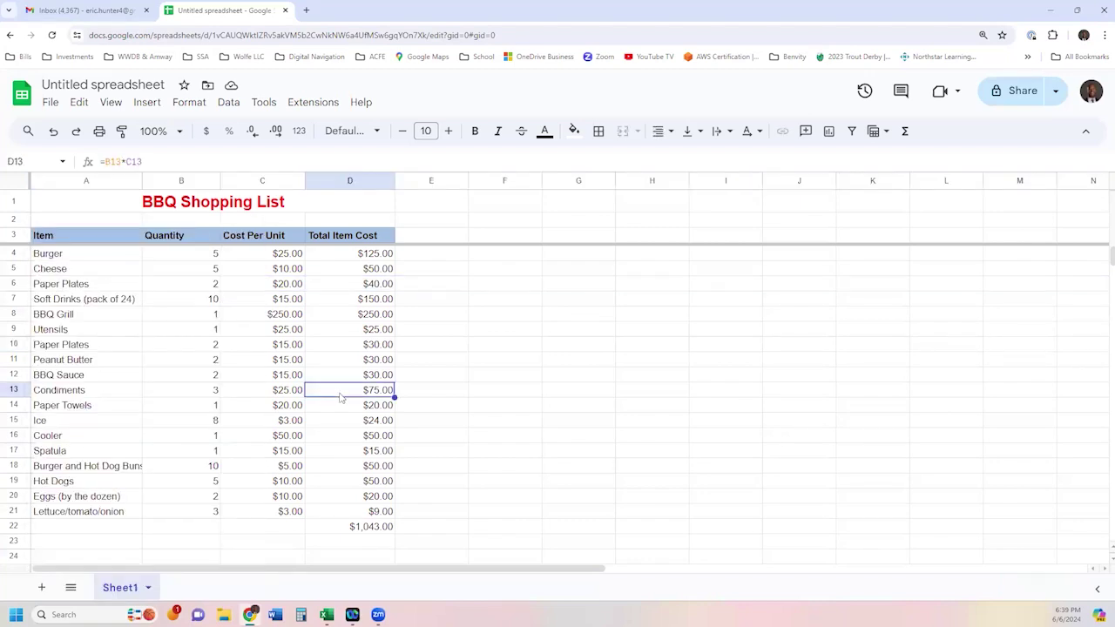
left_click(76, 348)
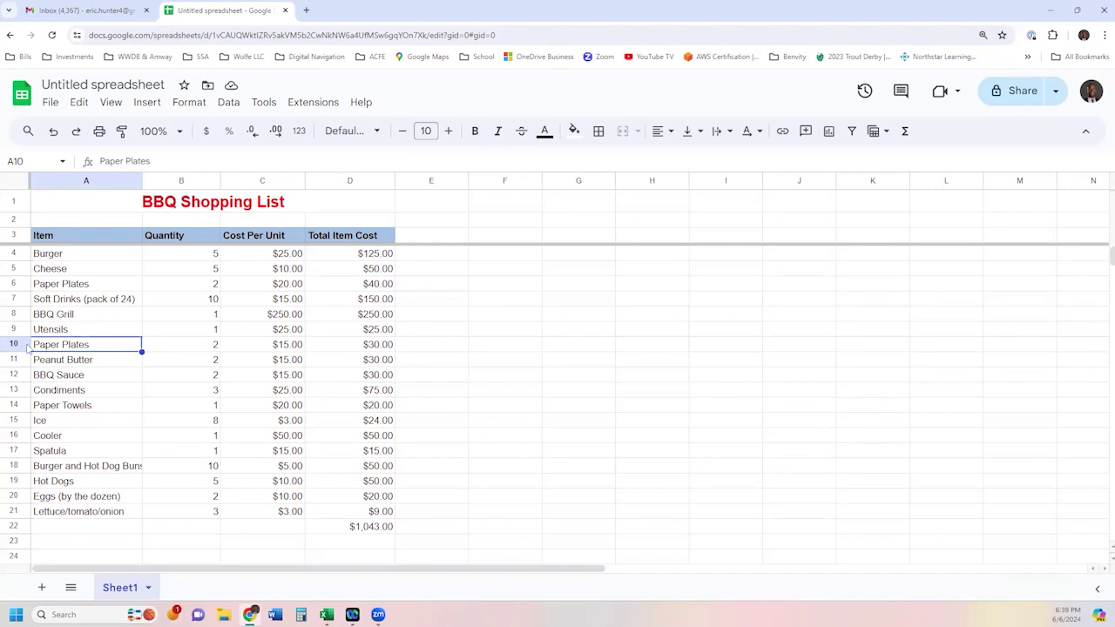
left_click(61, 288)
left_click(61, 347)
left_click(14, 344)
right_click(14, 344)
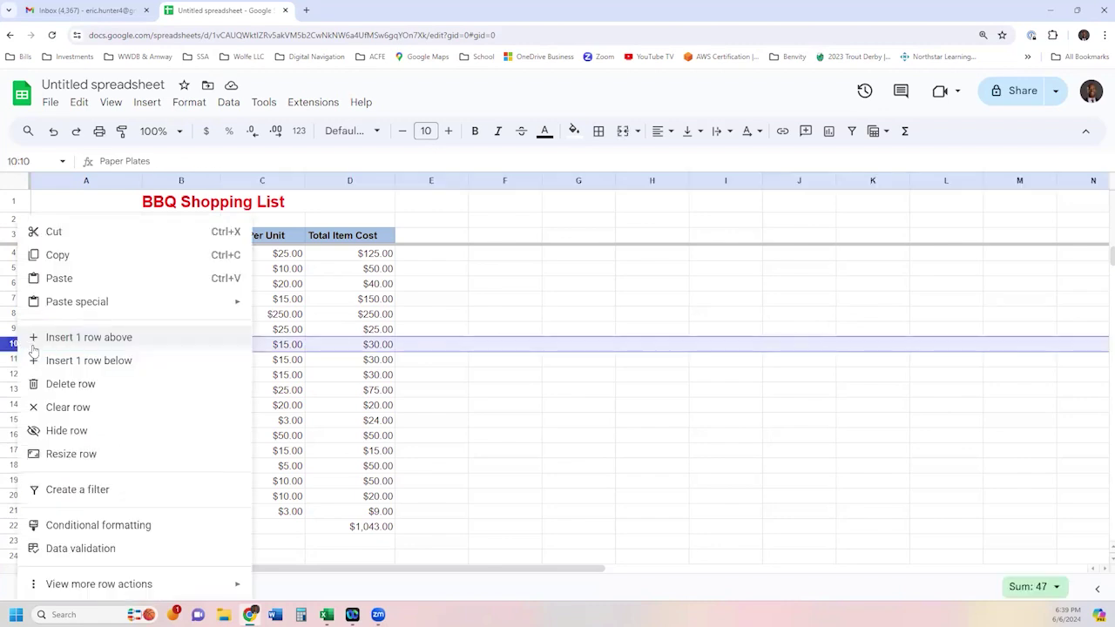
left_click(78, 387)
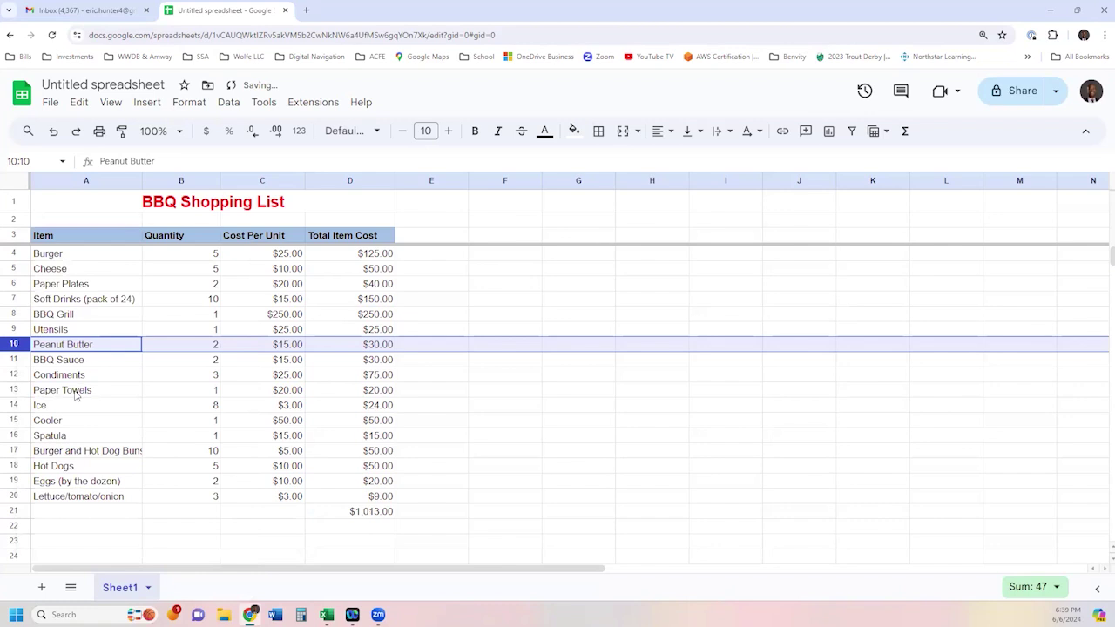
left_click(75, 393)
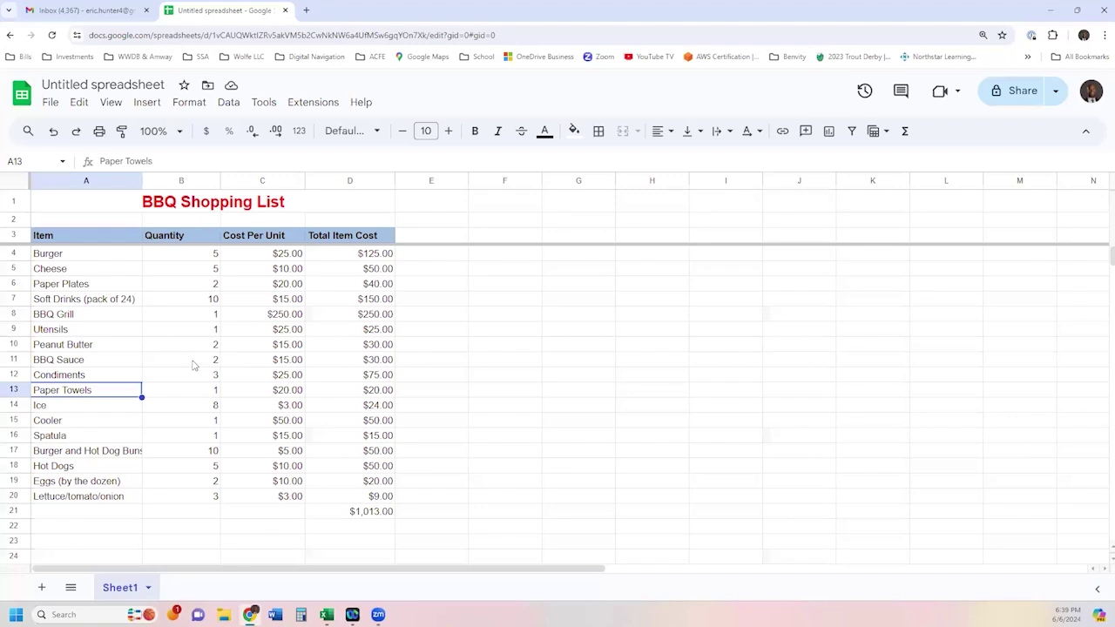
Set the Soft Drinks (pack of 24) quantity in B7 to 9.
left_click(194, 301)
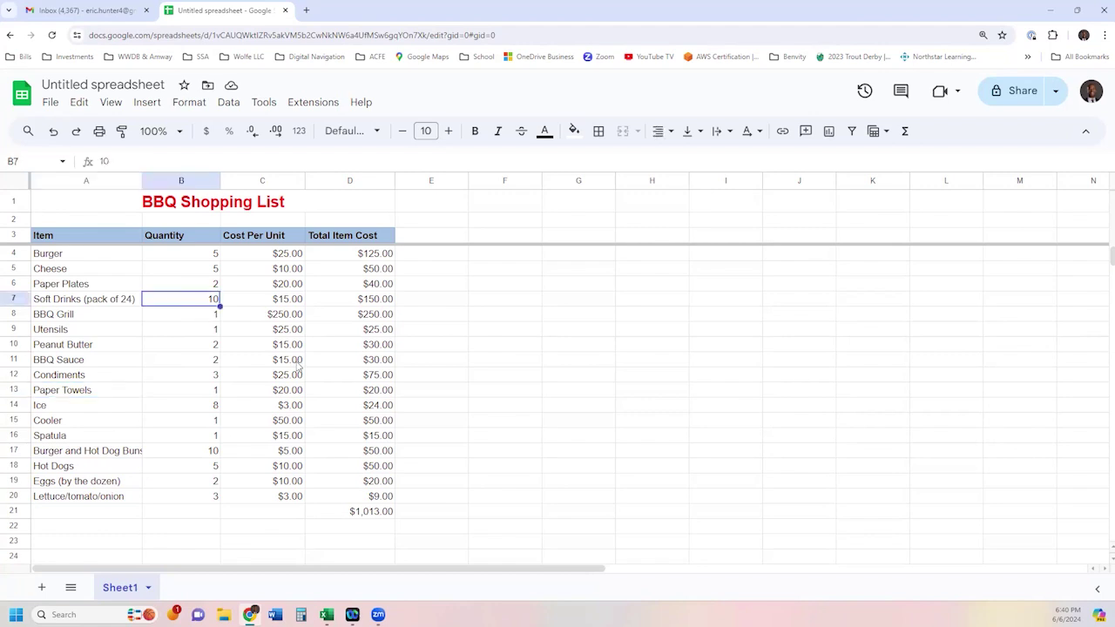
type("9")
key("Return")
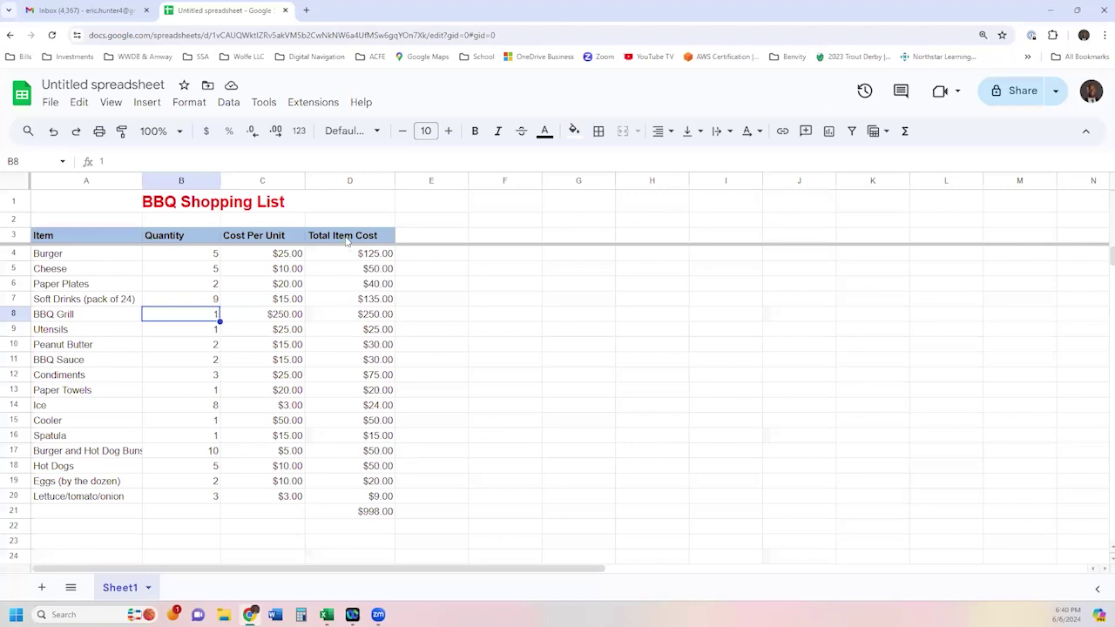
Apply all borders to the table range A3:D20, from the column headers to the Lettuce/tomato/onion row.
left_click_drag(345, 241, 109, 500)
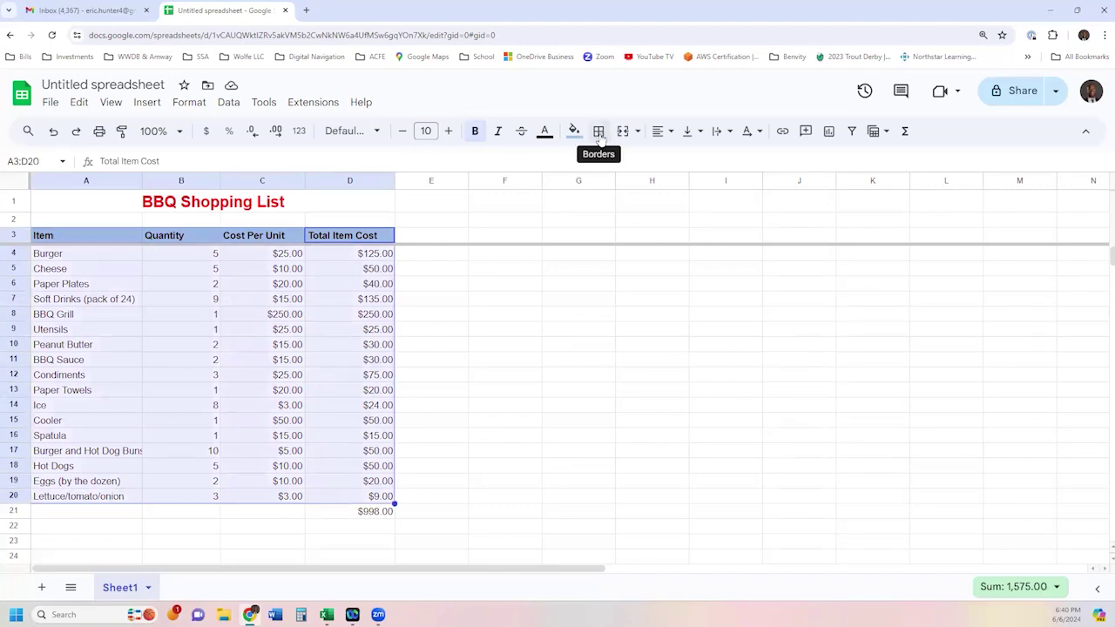
left_click(599, 135)
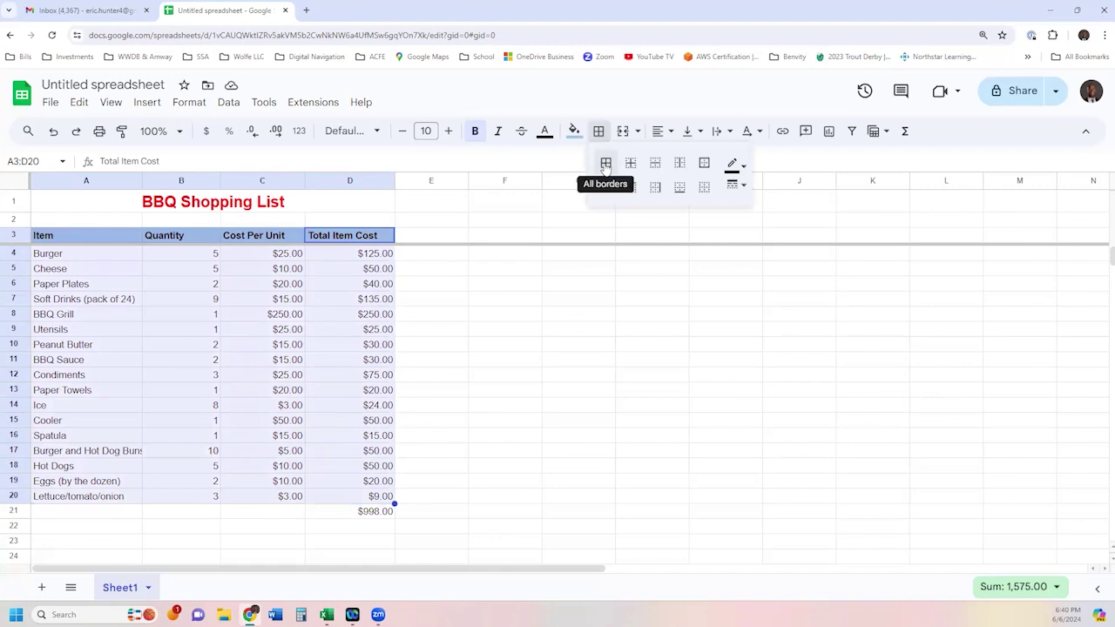
left_click(605, 164)
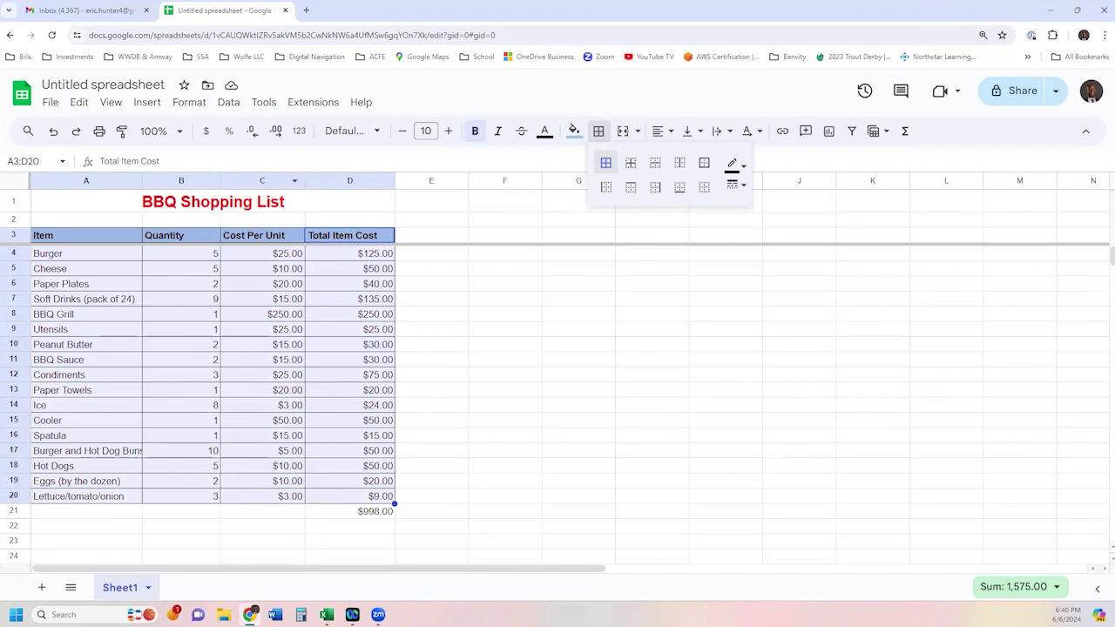
key("Escape")
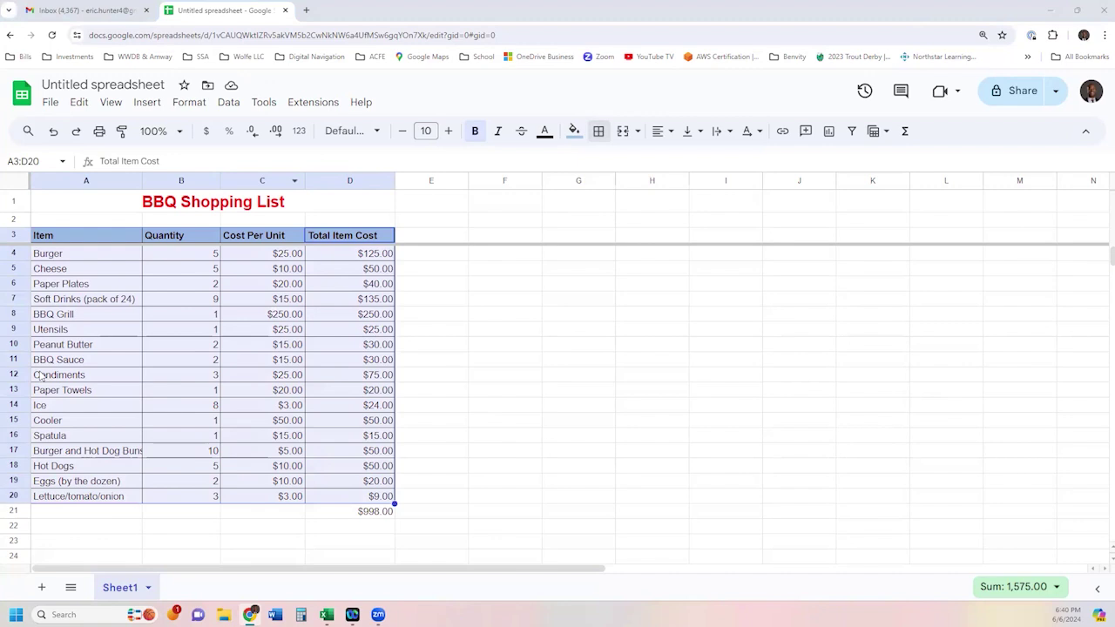
left_click(71, 302)
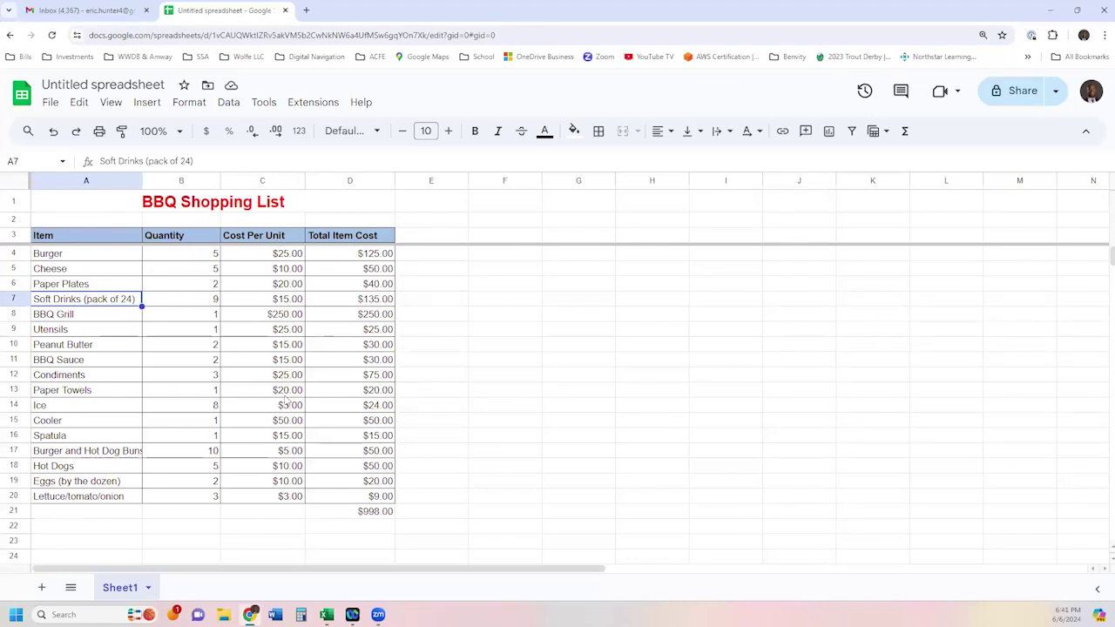
Give the grand total in D21 a yellow fill and bold text, and check the range its SUM formula covers.
left_click(364, 516)
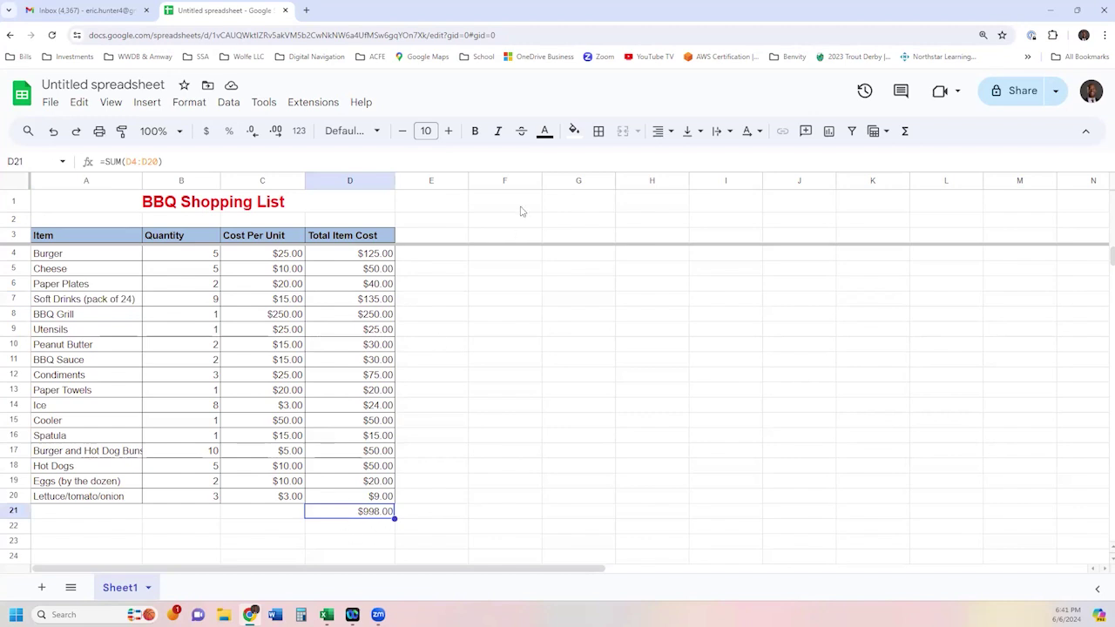
left_click(572, 132)
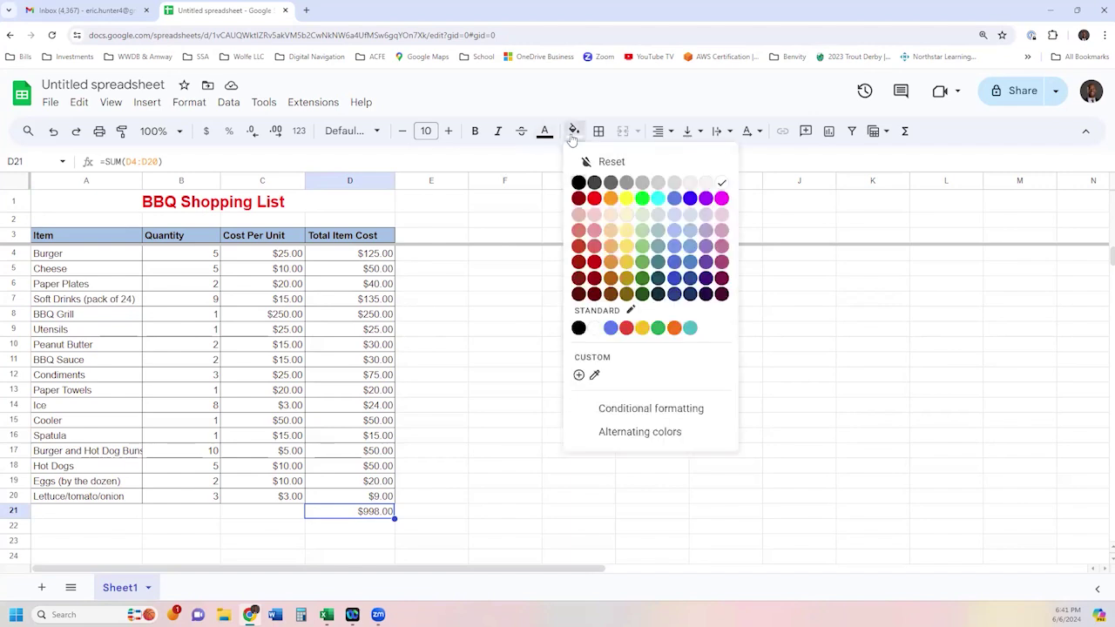
left_click(623, 202)
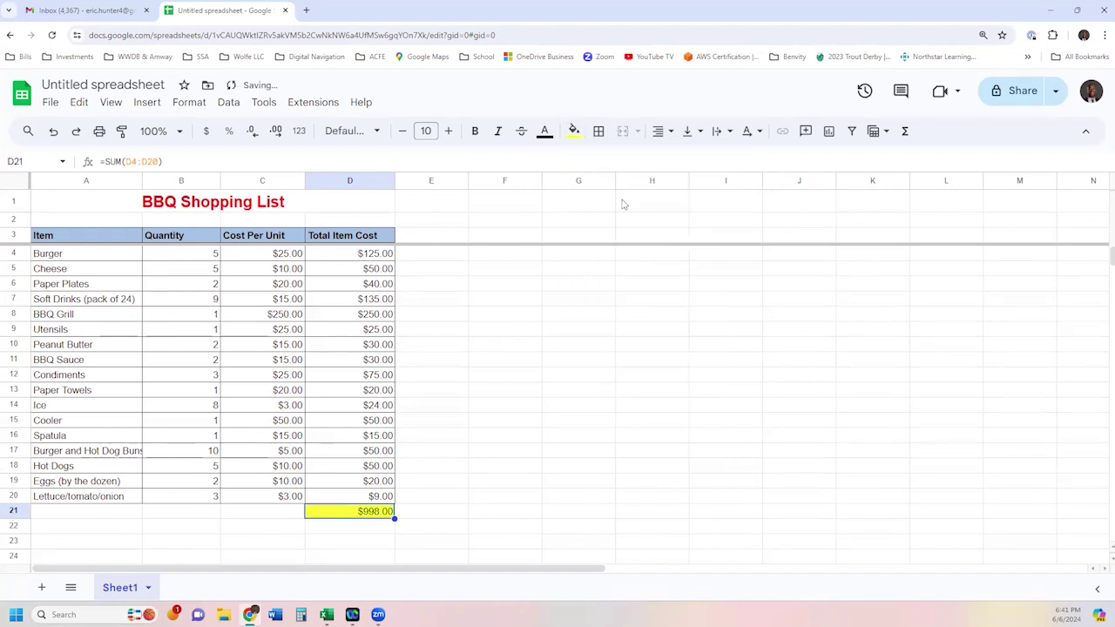
left_click(475, 133)
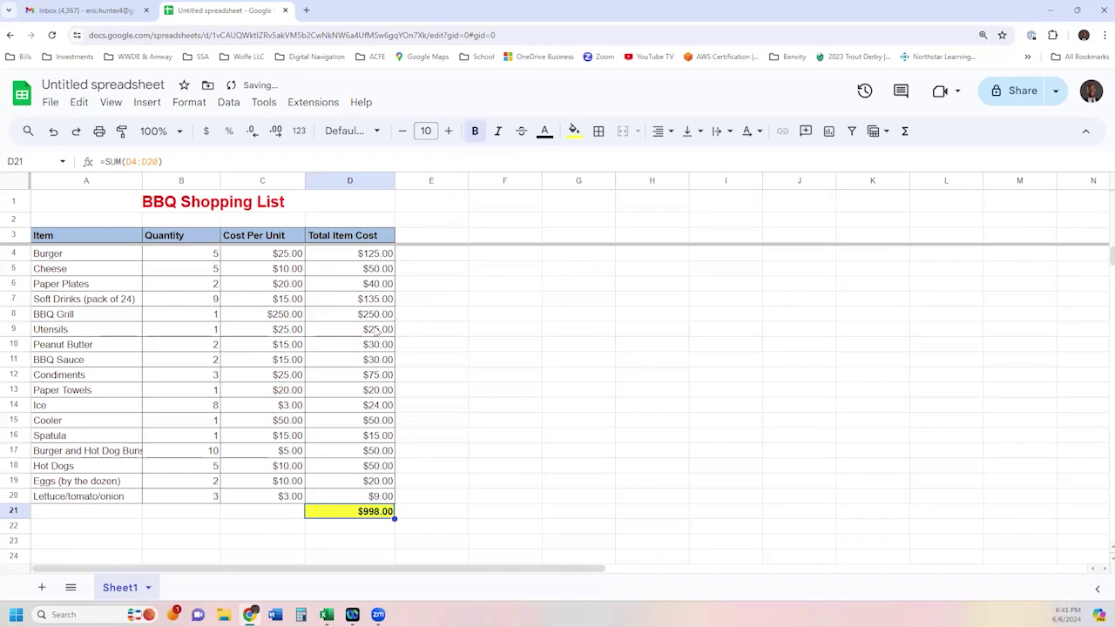
key("F2")
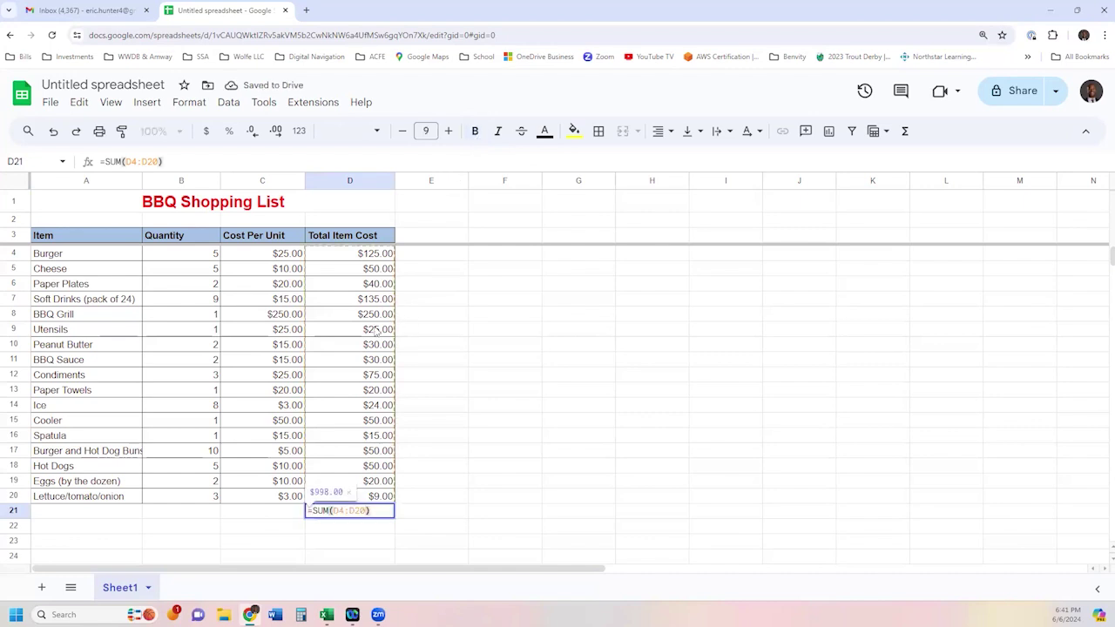
key("Escape")
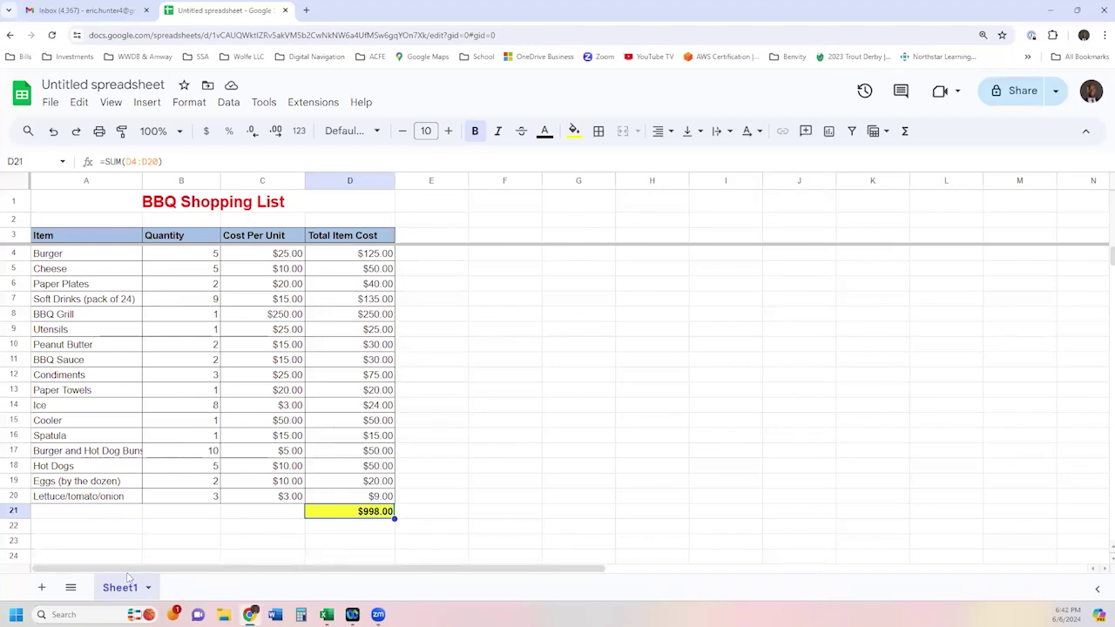
Add a second sheet to the spreadsheet, switch between both sheets and return to Sheet1.
left_click(41, 588)
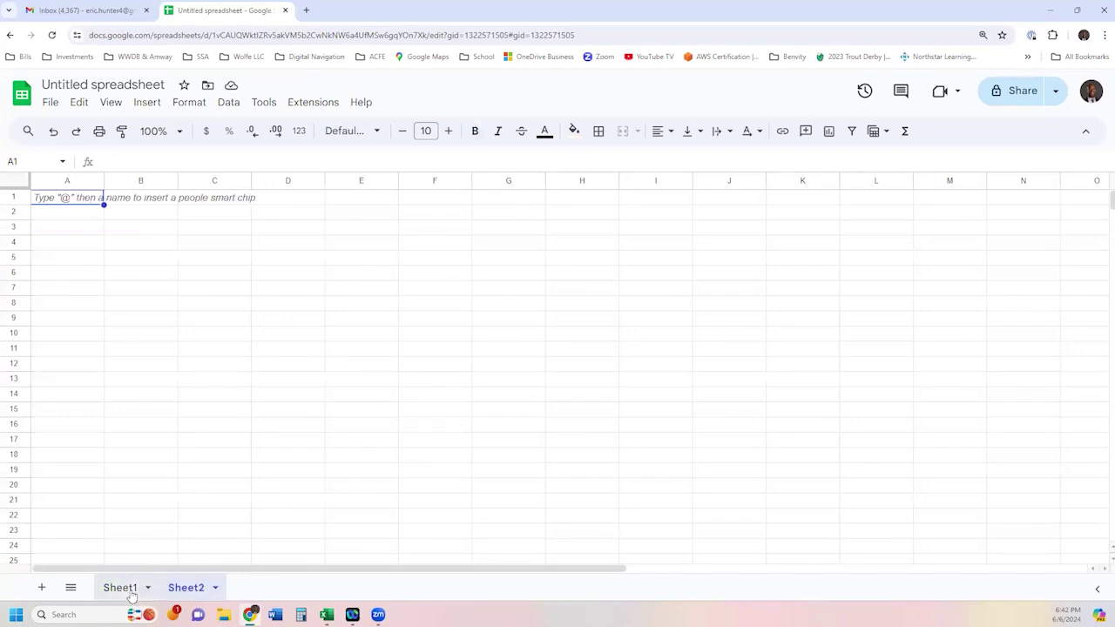
left_click(131, 594)
left_click(162, 590)
left_click(122, 590)
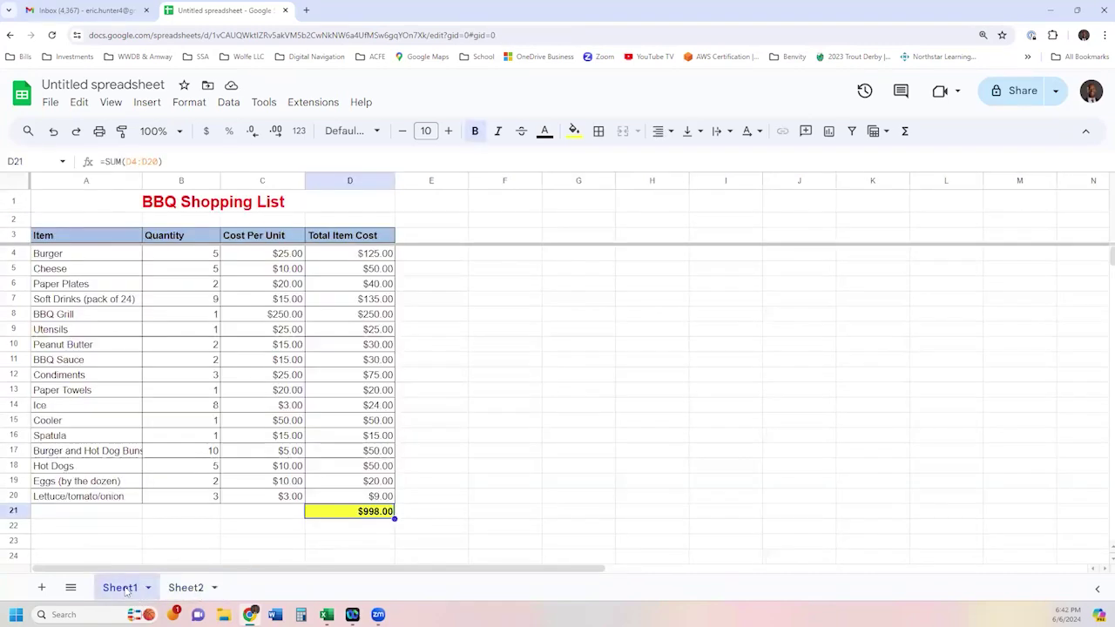
left_click(179, 589)
left_click(121, 589)
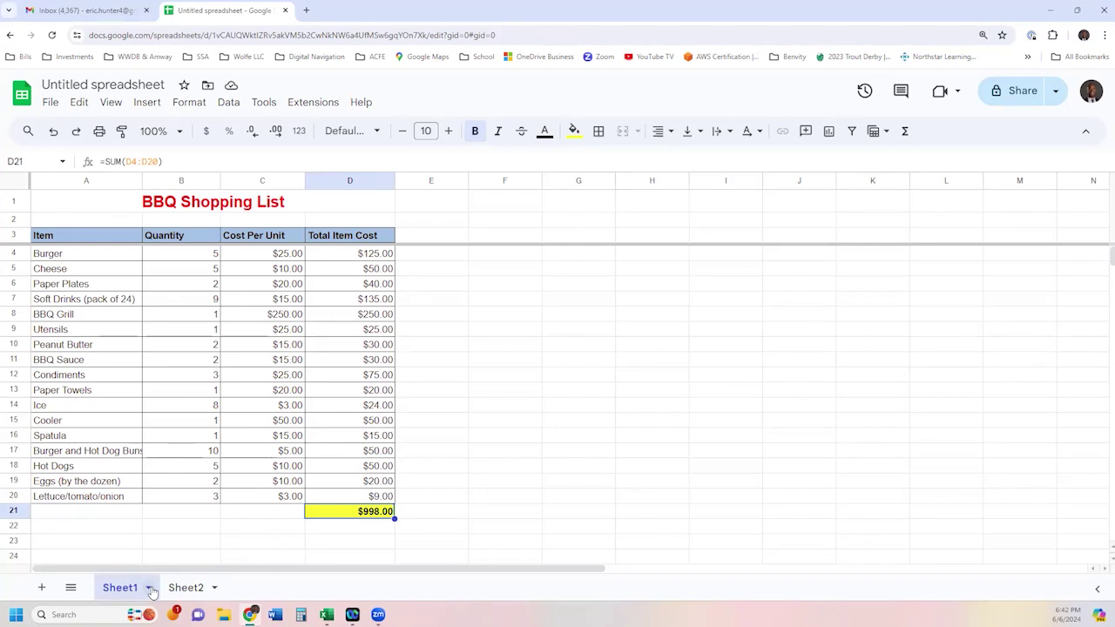
Rename Sheet1 as BBQ Shopping List.
left_click(150, 588)
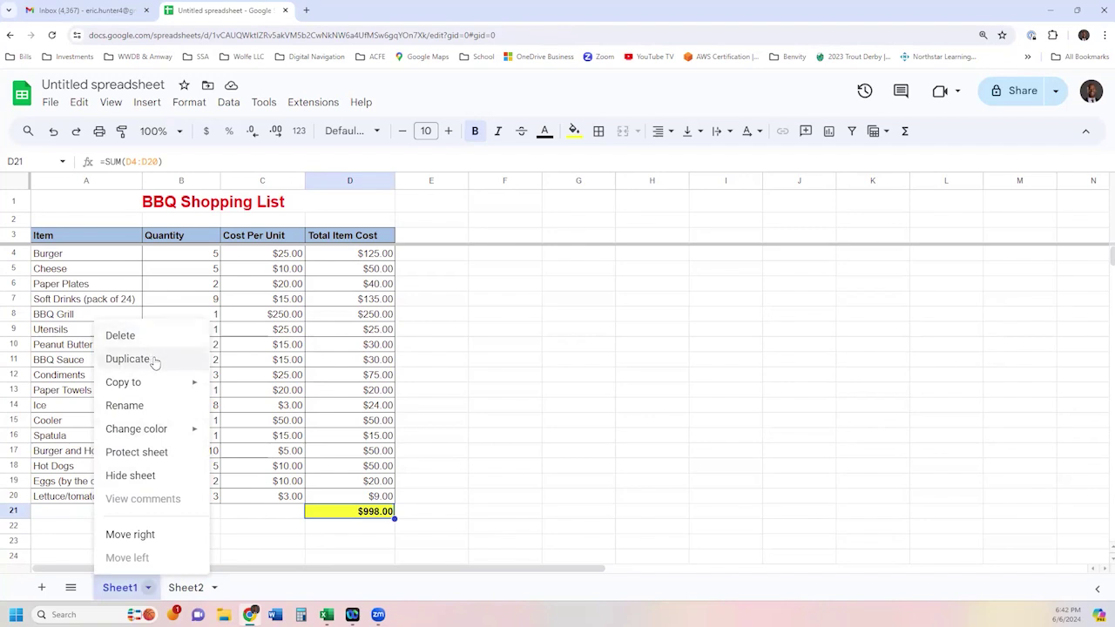
mouse_move(172, 390)
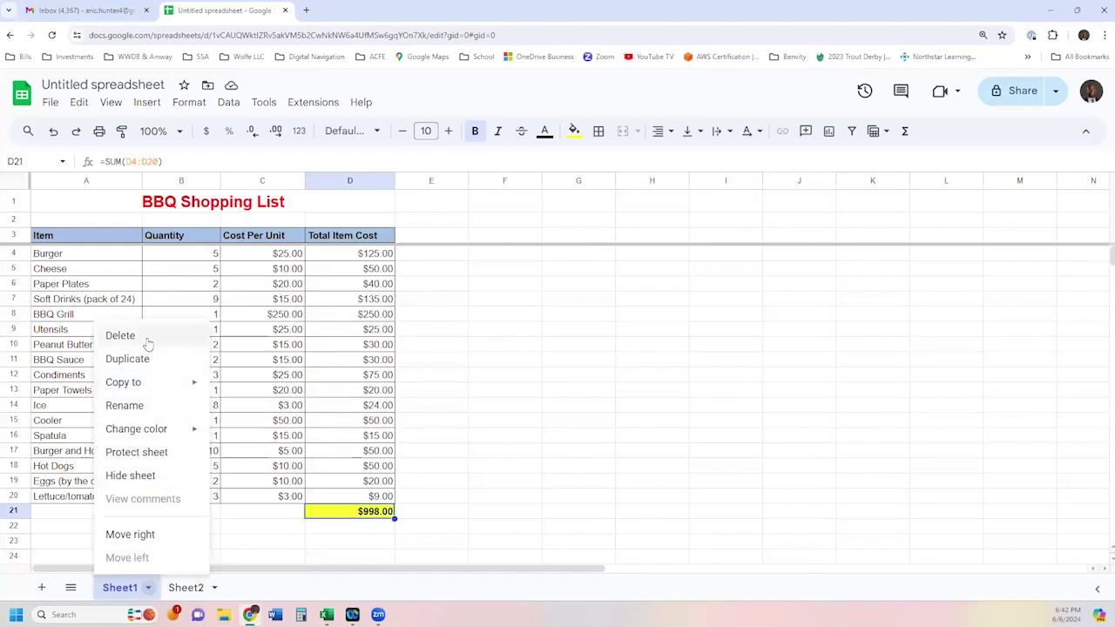
left_click(140, 406)
type("BBQ Shopping List")
key("Return")
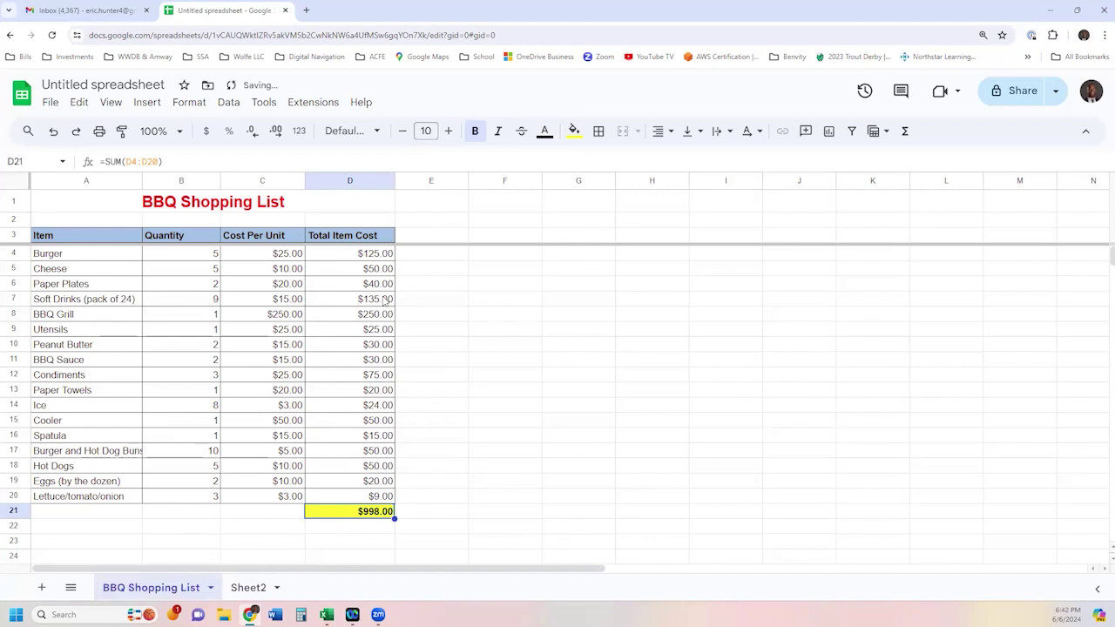
Rename Sheet2 as Personal Grocery Shopping.
left_click(248, 588)
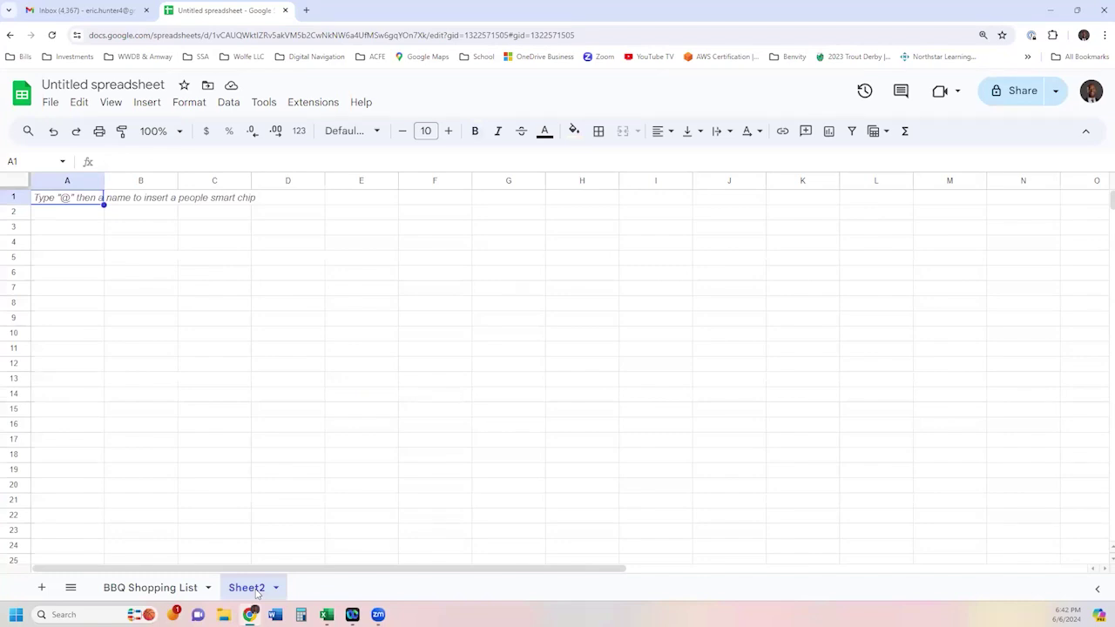
right_click(257, 591)
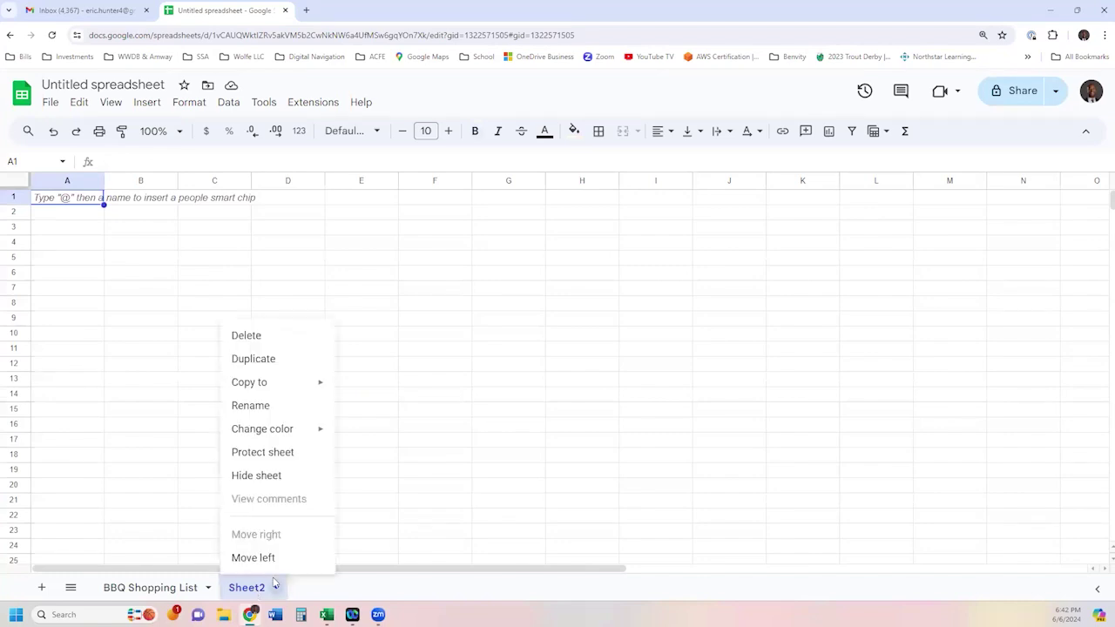
left_click(250, 406)
type("Peros")
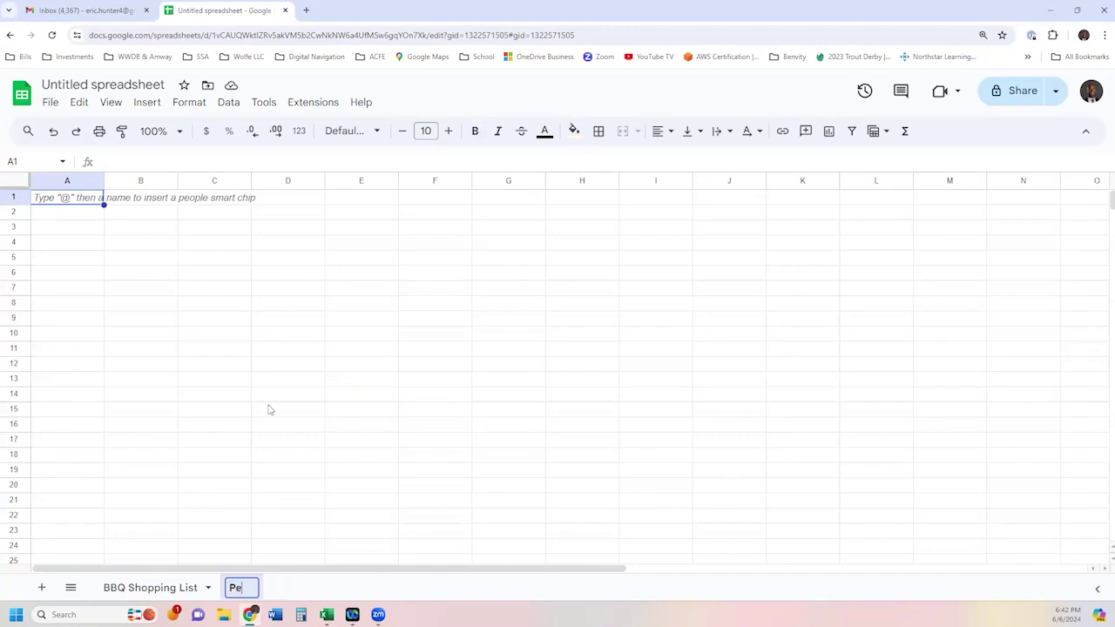
key("BackSpace")
key("BackSpace")
type("sonal")
type(" B")
key("BackSpace")
key("BackSpace")
type("Grocery Shopping")
key("Return")
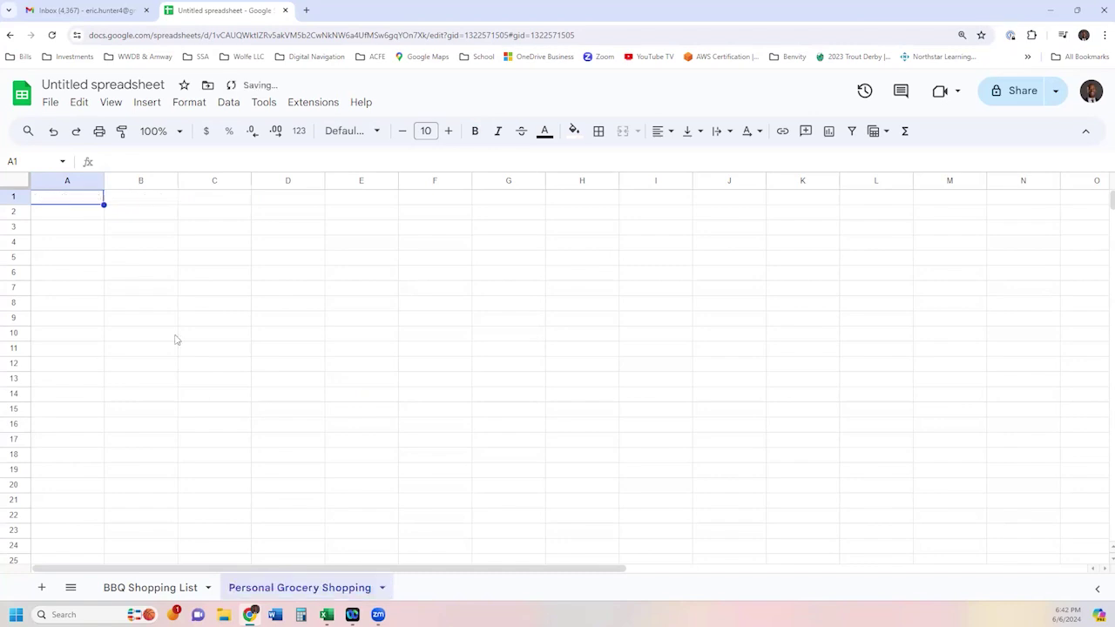
left_click(146, 273)
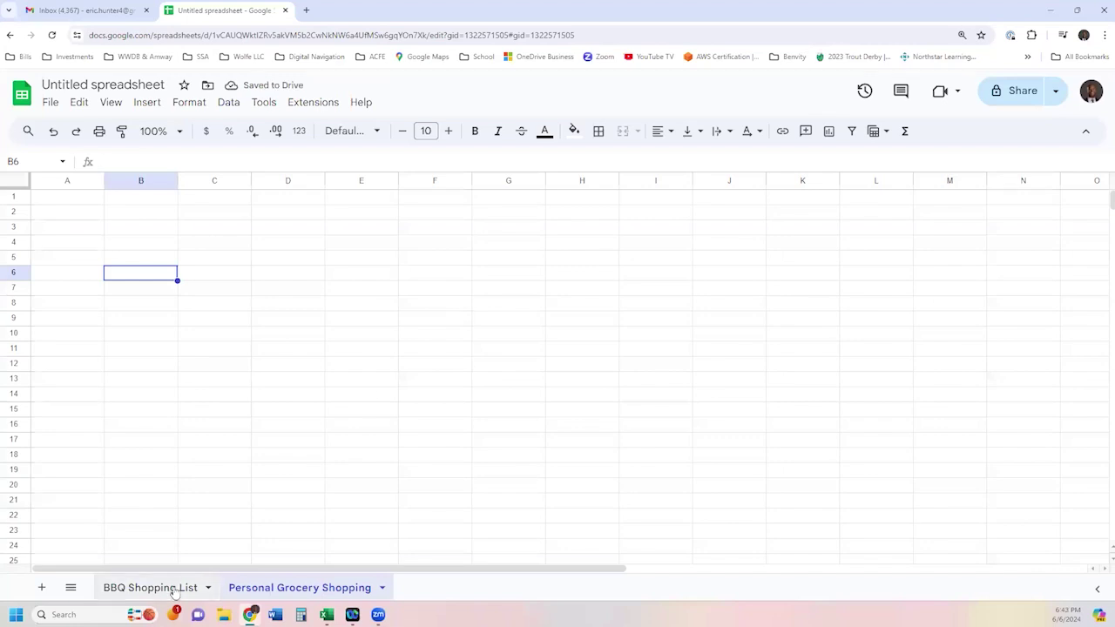
Duplicate the BBQ Shopping List sheet.
left_click(174, 590)
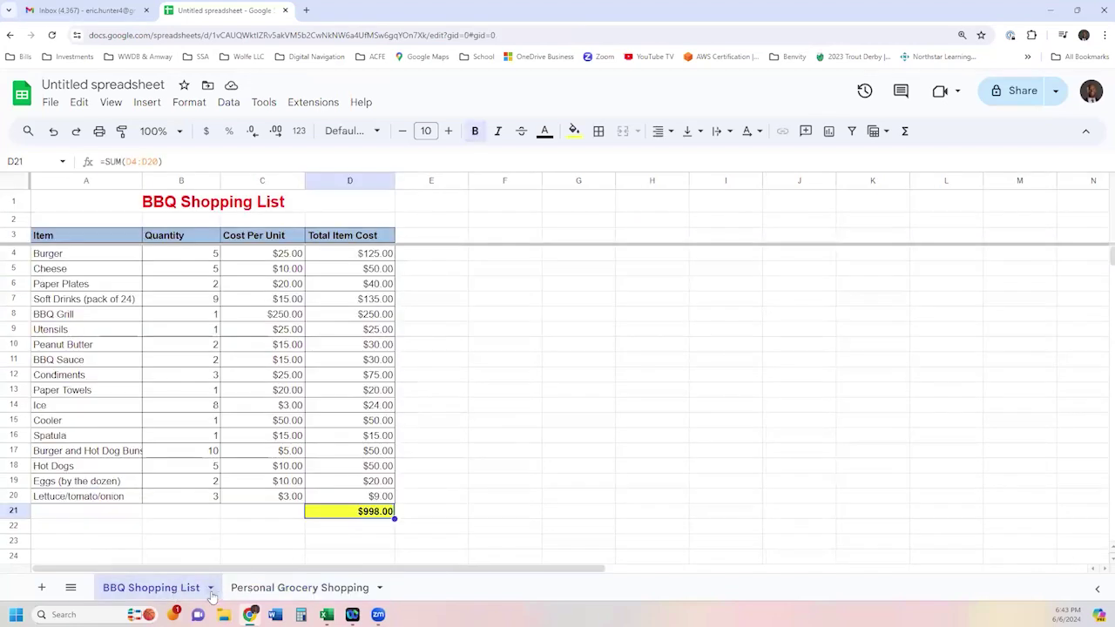
left_click(210, 589)
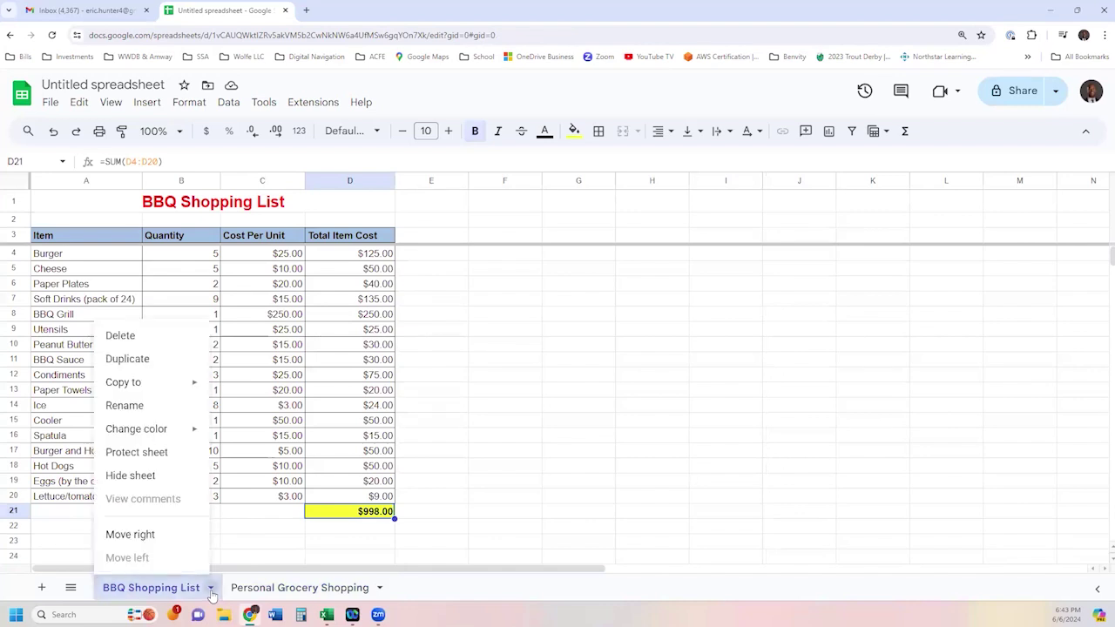
left_click(148, 364)
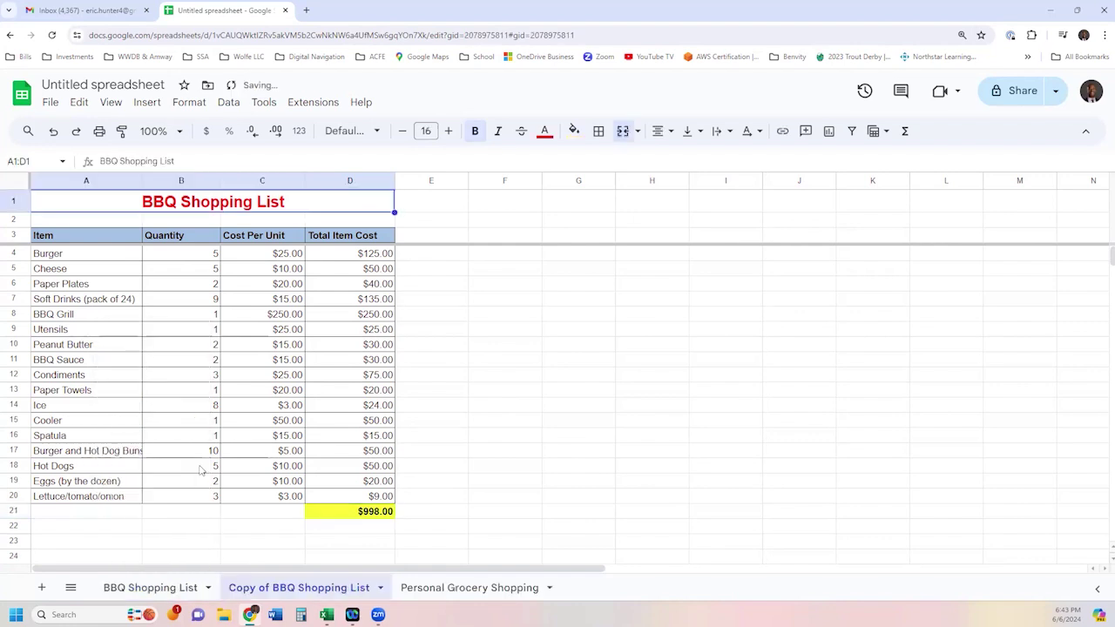
Compare the original BBQ Shopping List sheet with its copy by switching between the two, ending on the copy.
left_click(174, 592)
left_click(188, 593)
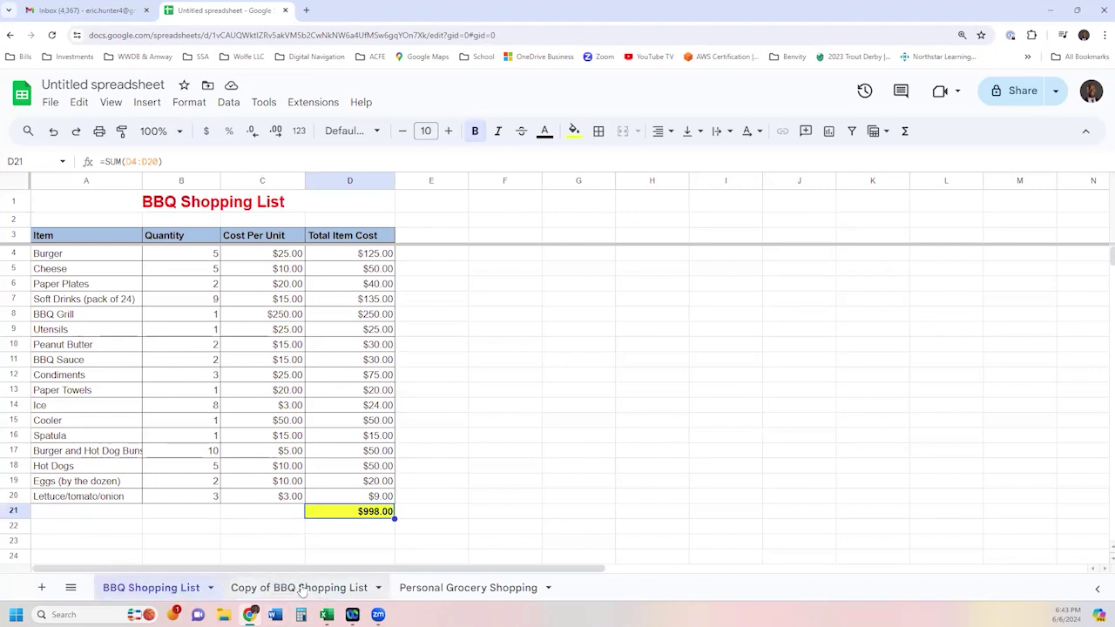
left_click(256, 588)
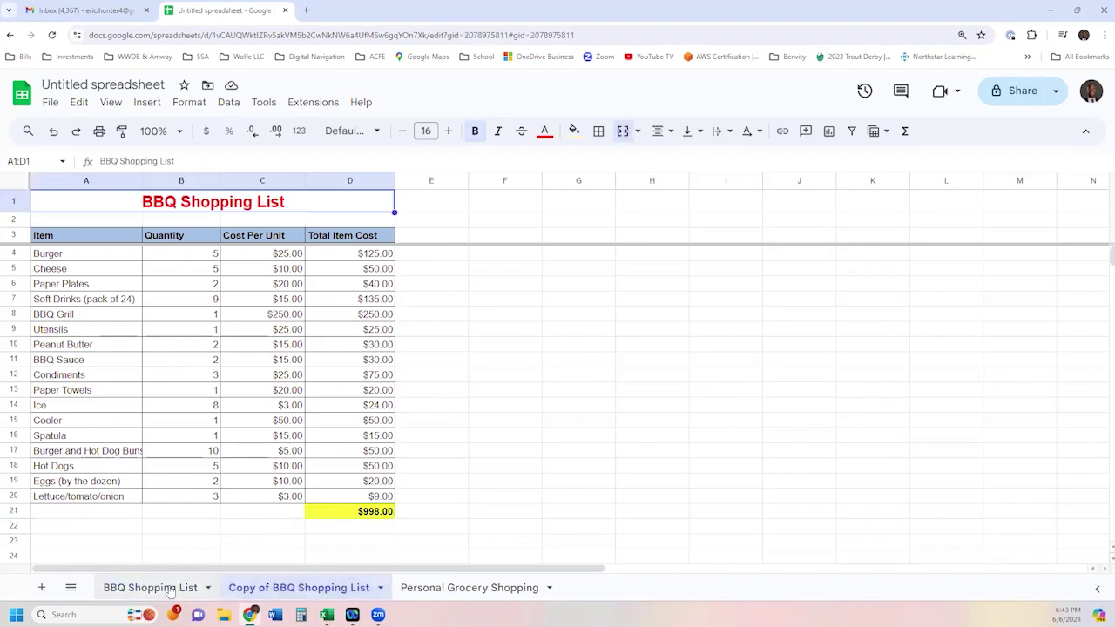
left_click(160, 592)
left_click(257, 590)
left_click(165, 591)
left_click(255, 590)
left_click(166, 593)
left_click(272, 591)
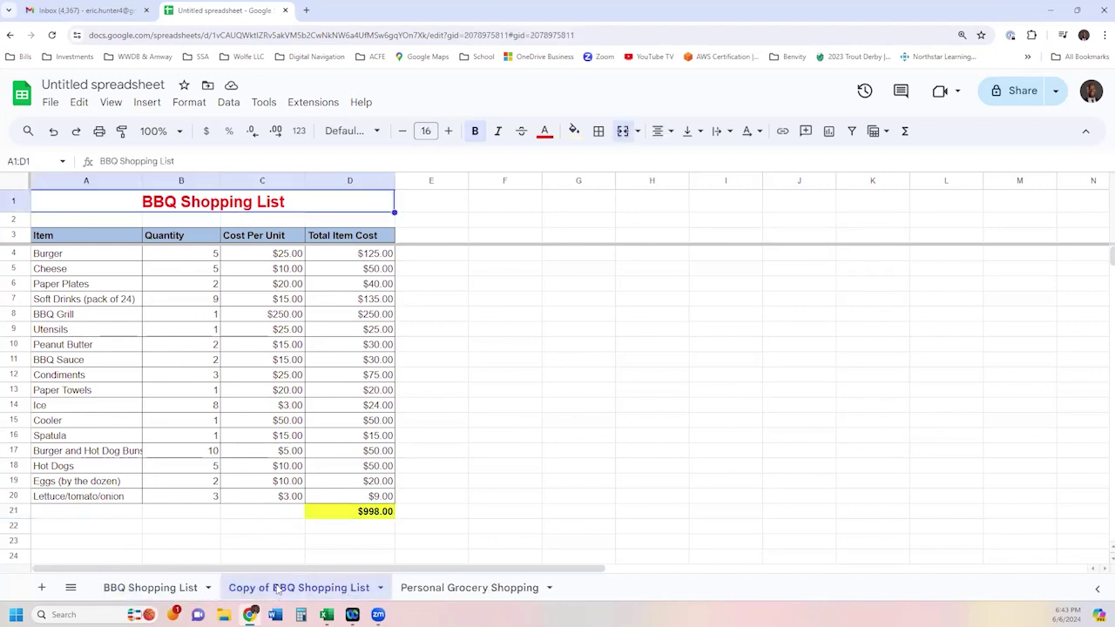
Rename the copied sheet as BBQ Shopping List 2.
right_click(296, 592)
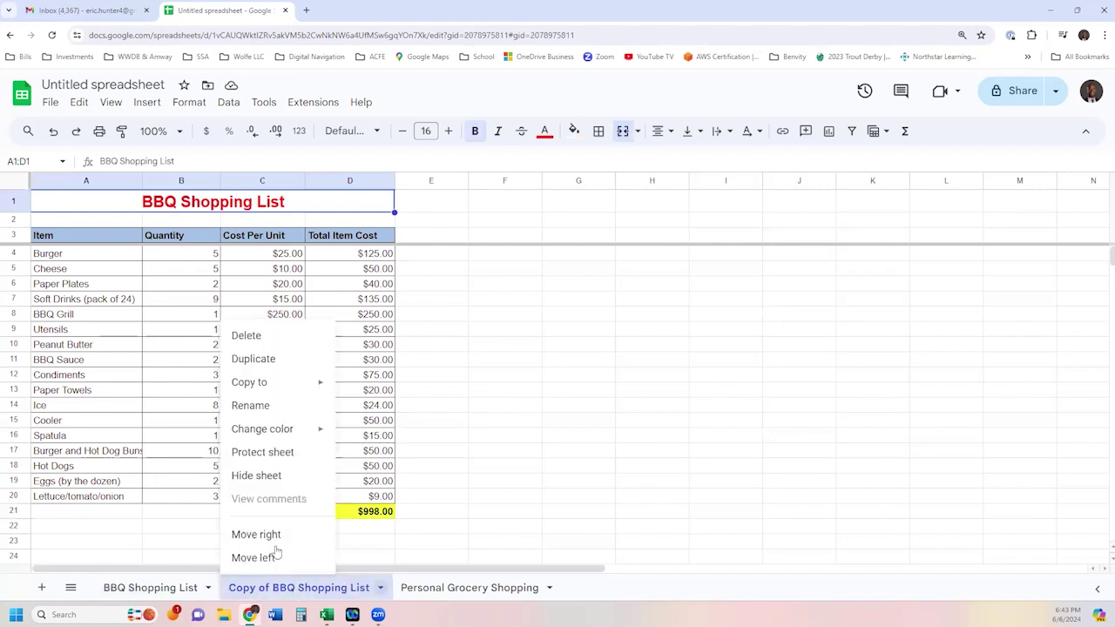
left_click(260, 406)
key("Home")
key("Delete")
key("Delete")
key("Delete")
key("Delete")
key("Delete")
key("Delete")
key("Delete")
key("Delete")
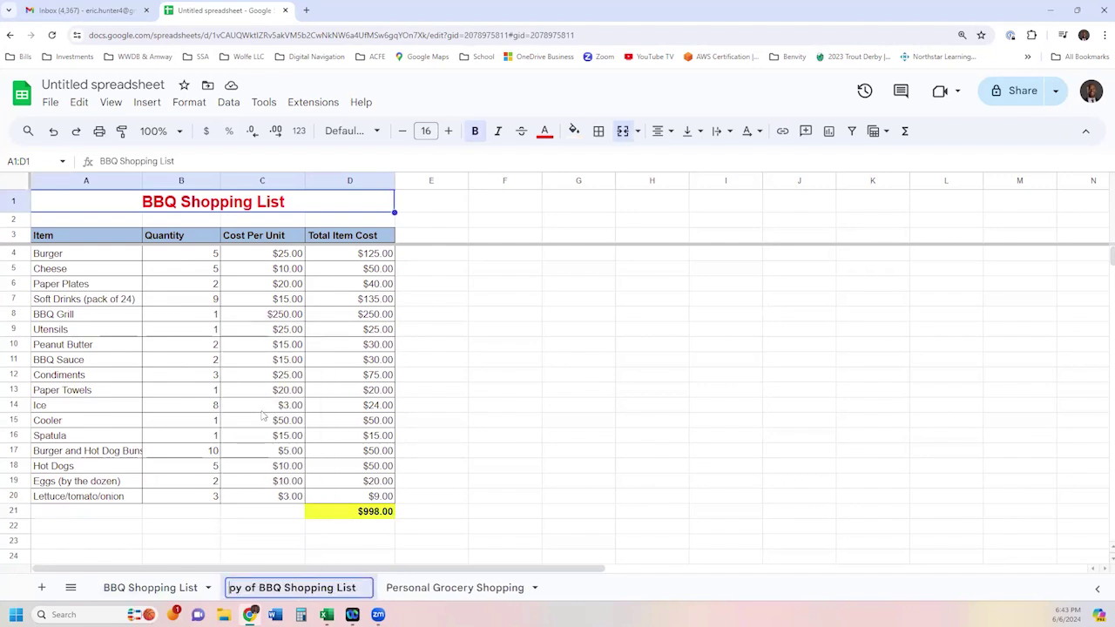
key("End")
type("2")
key("Return")
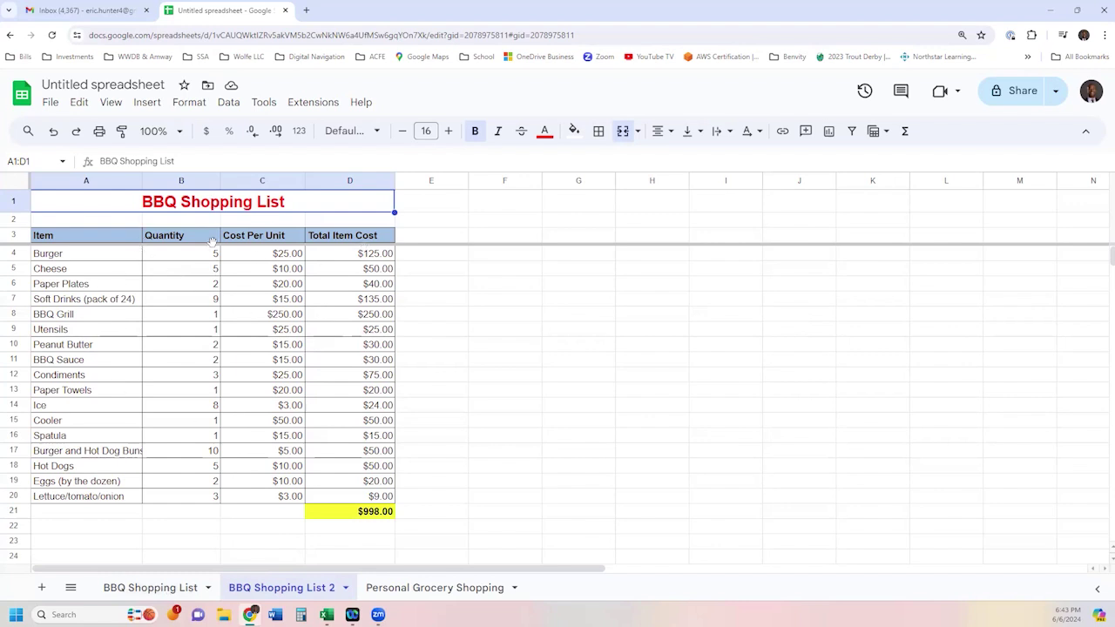
Compare BBQ Shopping List 2 with the original sheet and delete BBQ Shopping List 2.
left_click(254, 362)
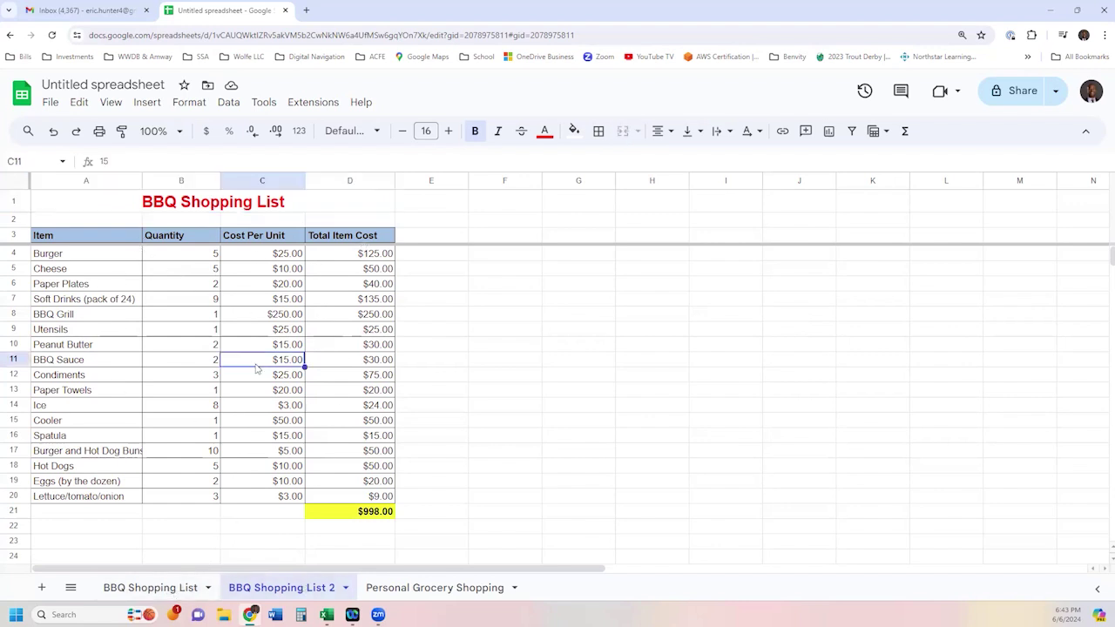
left_click(167, 588)
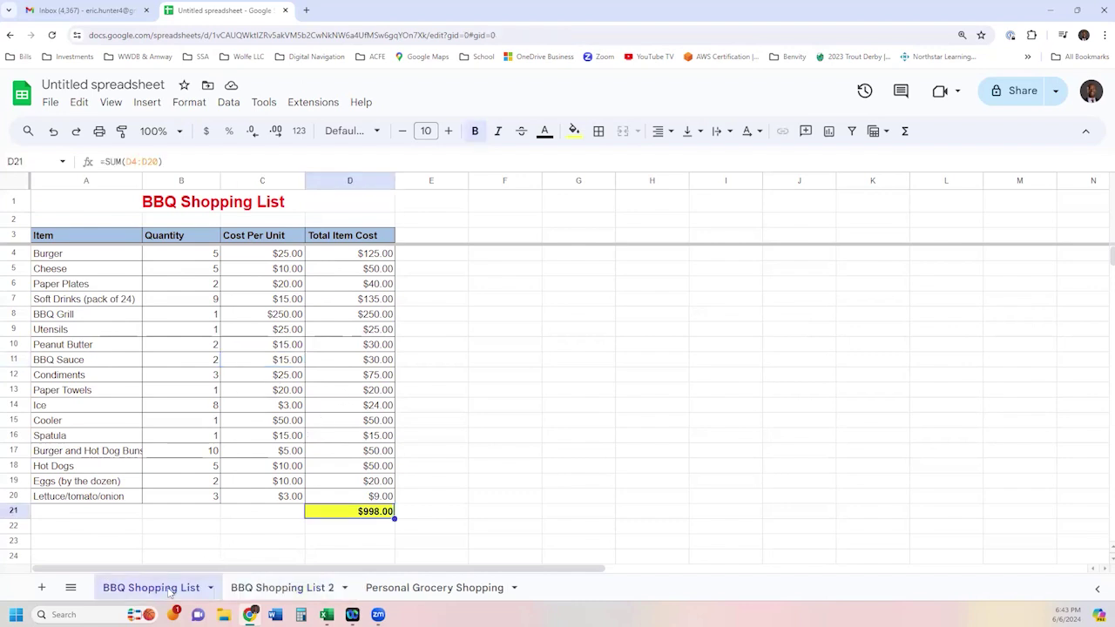
left_click(321, 589)
left_click(347, 590)
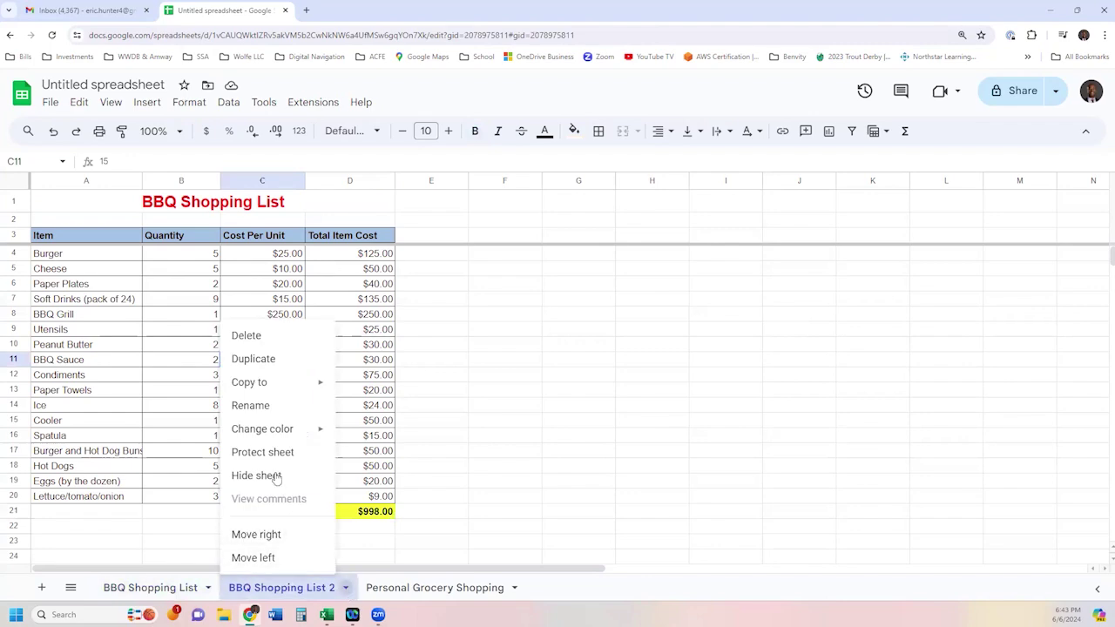
left_click(247, 336)
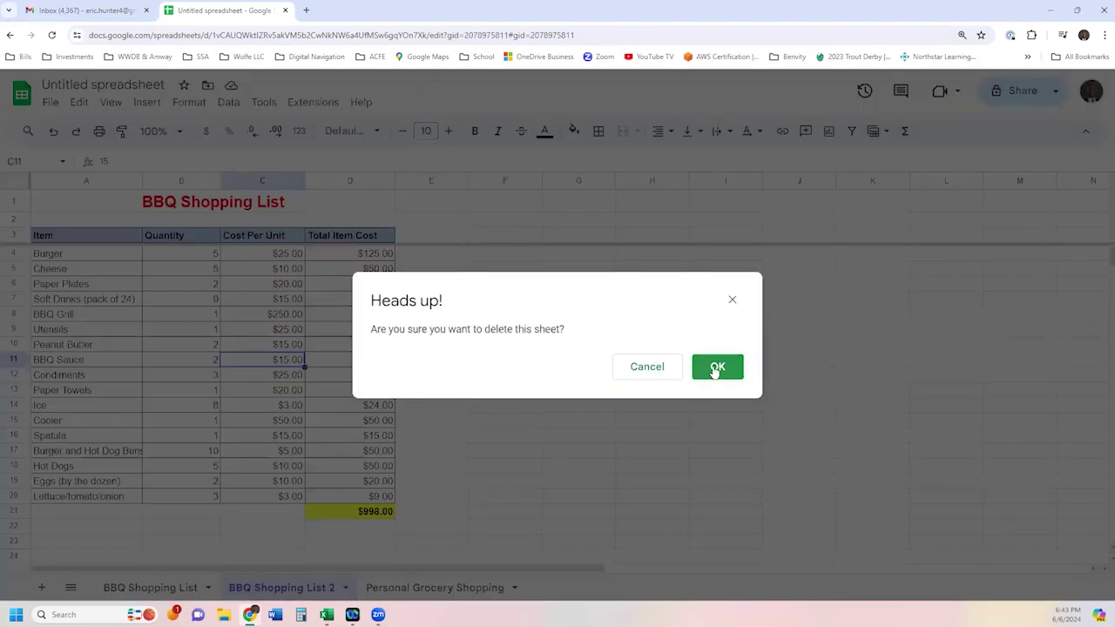
left_click(715, 368)
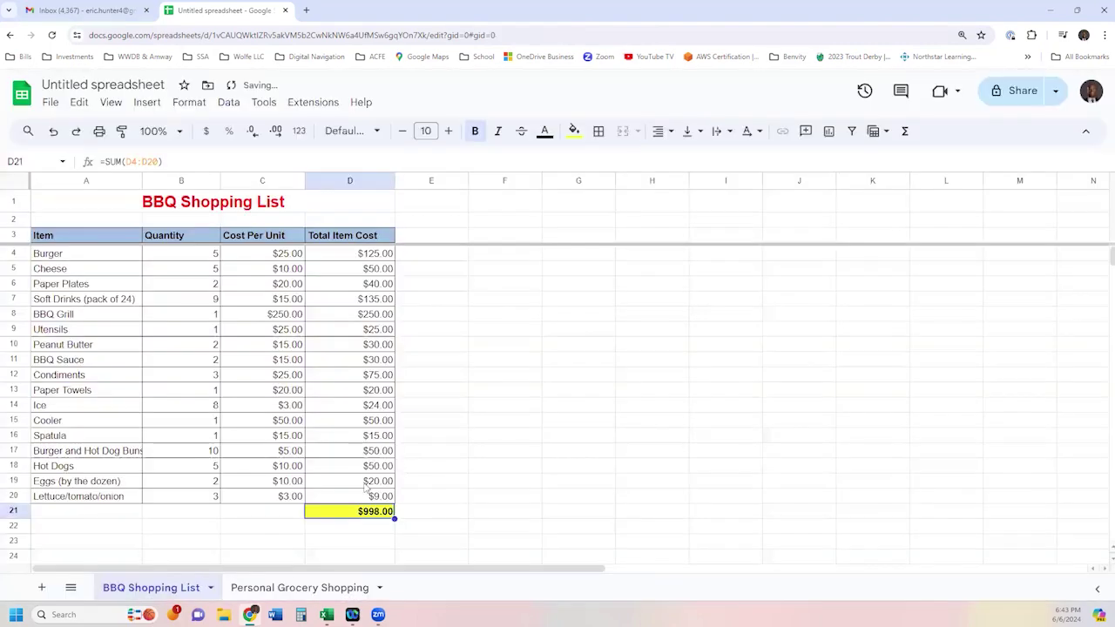
View the Personal Grocery Shopping sheet and return to the BBQ Shopping List sheet.
left_click(318, 589)
left_click(376, 516)
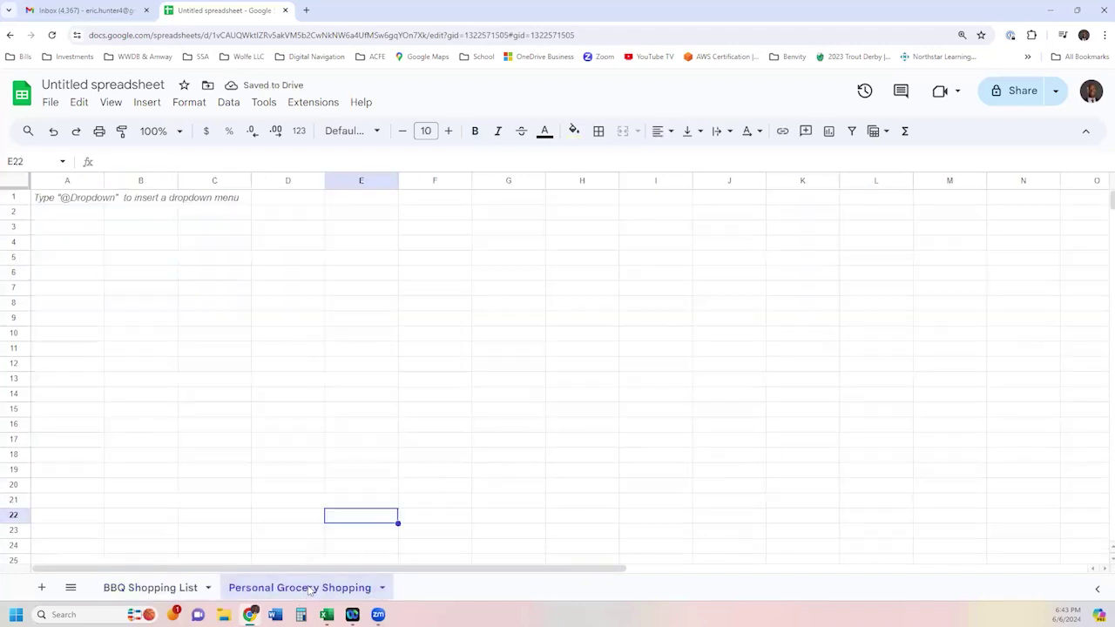
left_click(159, 590)
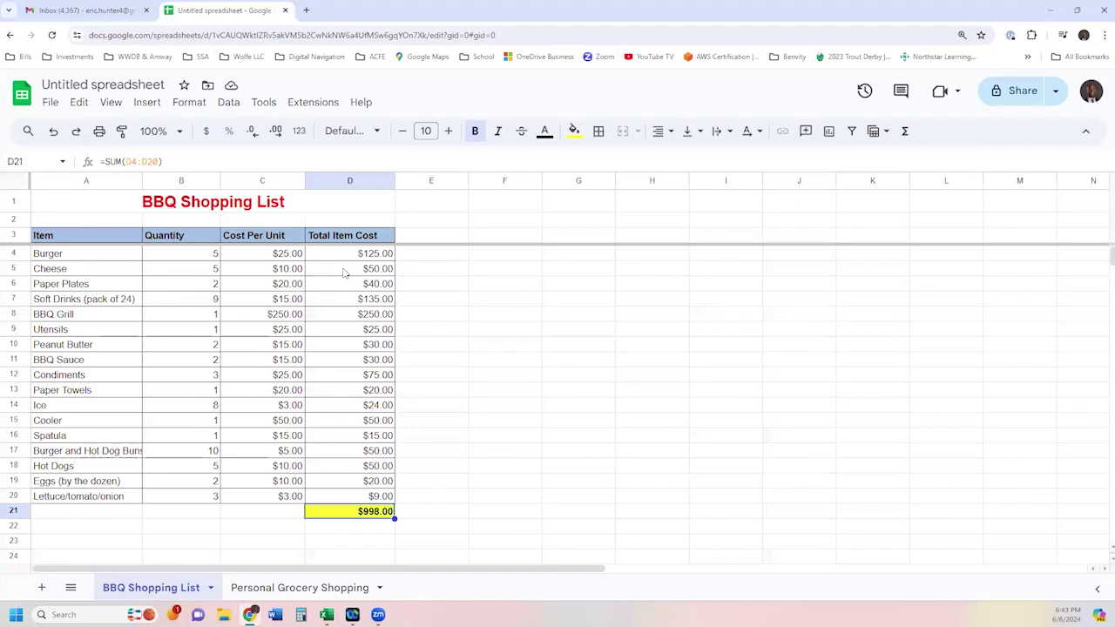
Rename the untitled spreadsheet file as BBQ Shopping List.
left_click(150, 85)
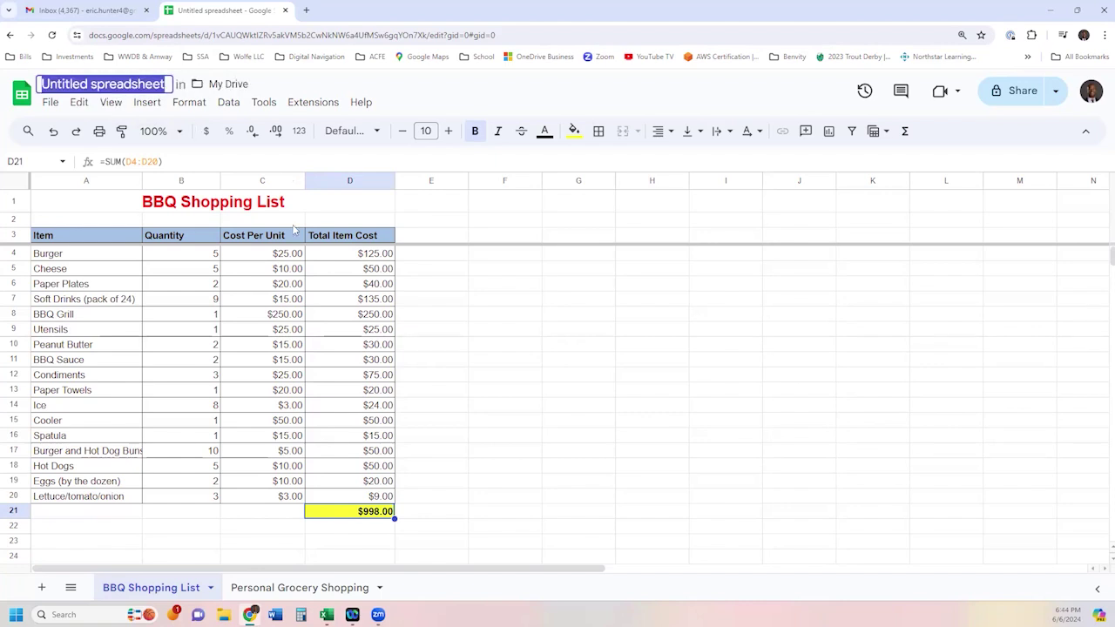
type("BBQ")
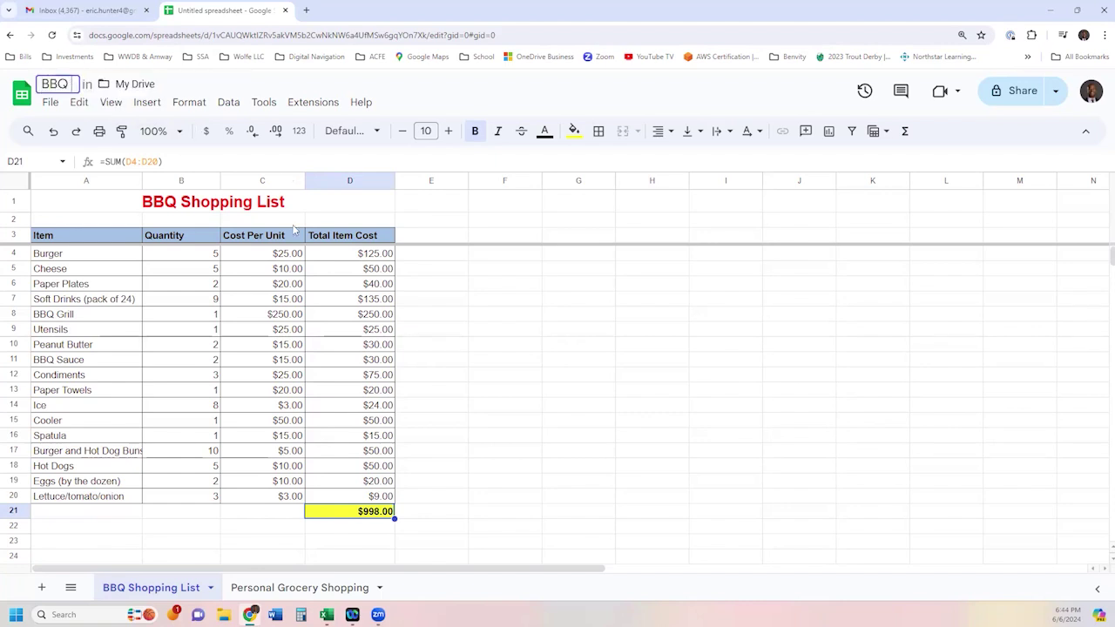
type(" Shopping List")
key("Return")
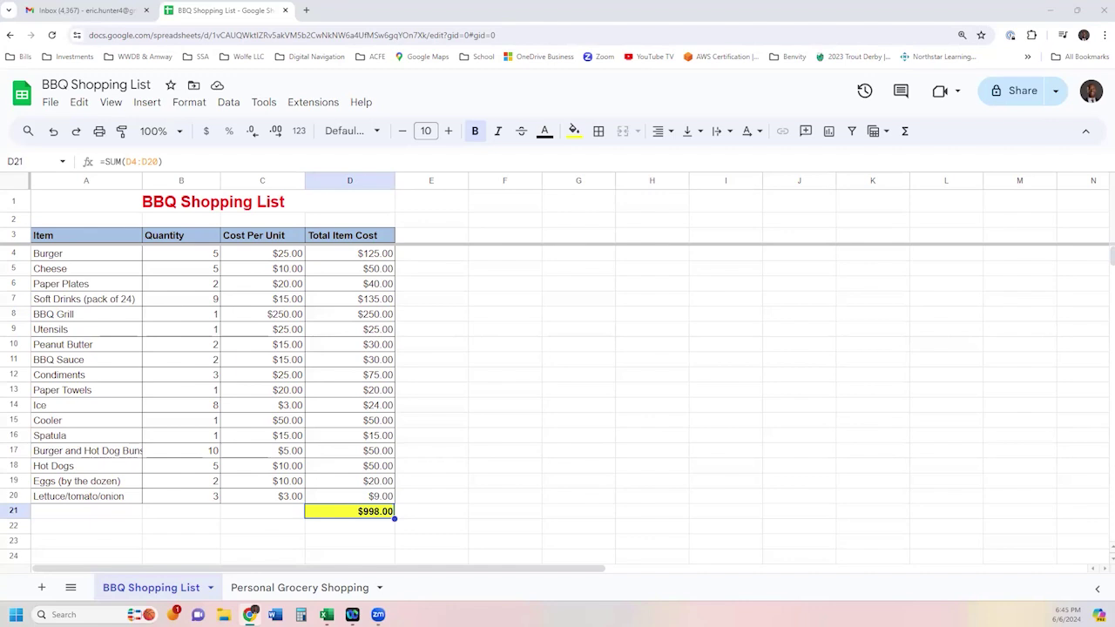
Enter the test text ssdf in cell B22 to check automatic saving, and clear the cell again.
left_click(492, 373)
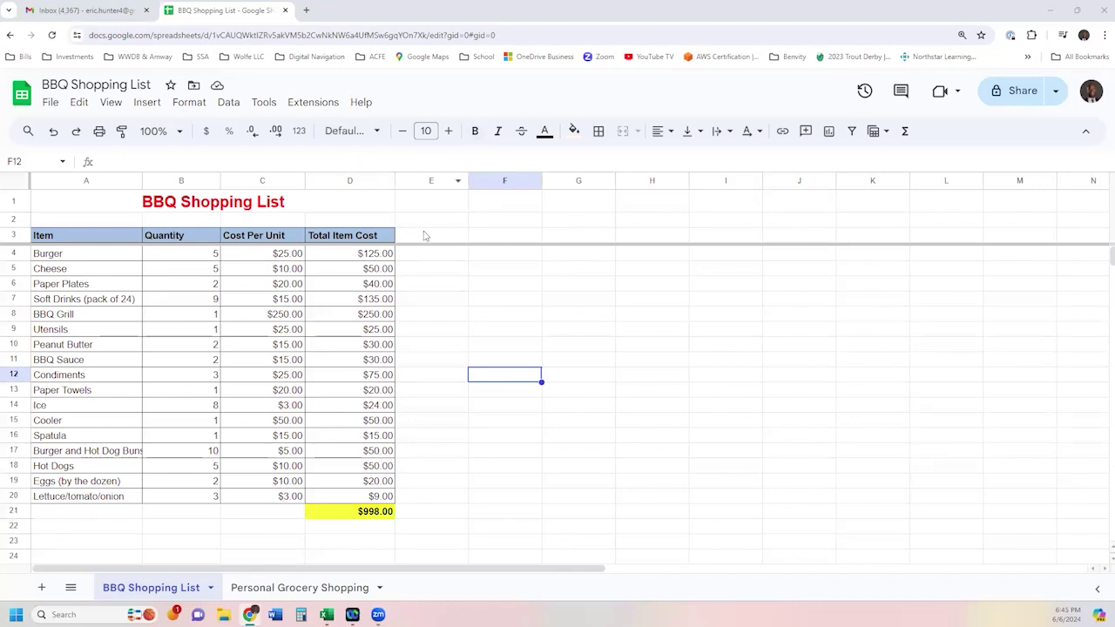
left_click(425, 285)
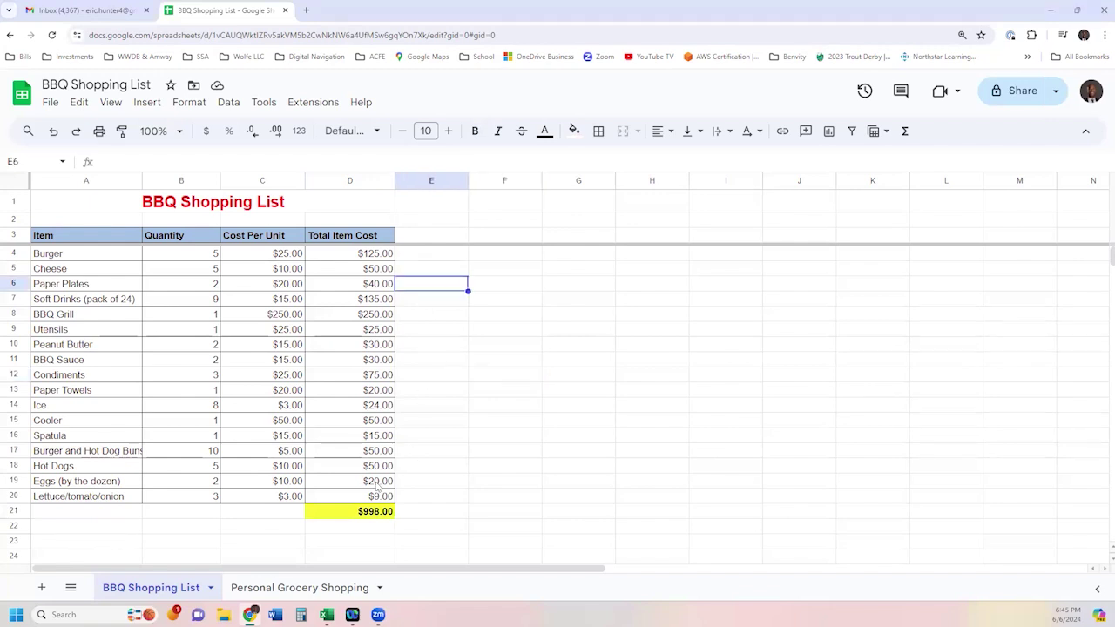
left_click(175, 526)
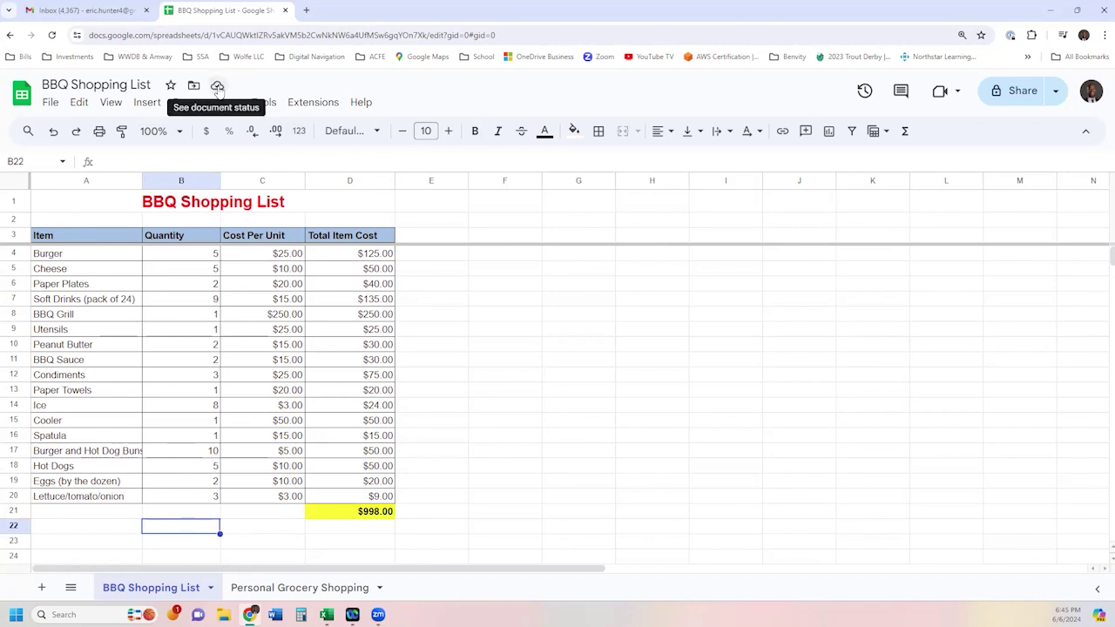
type("ssdf")
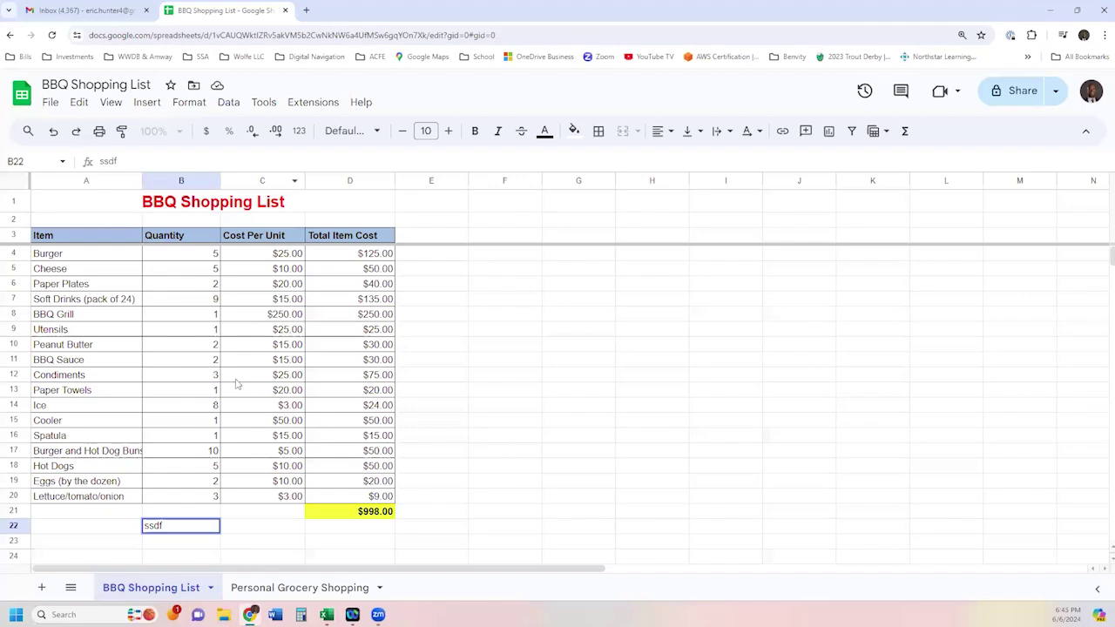
key("Return")
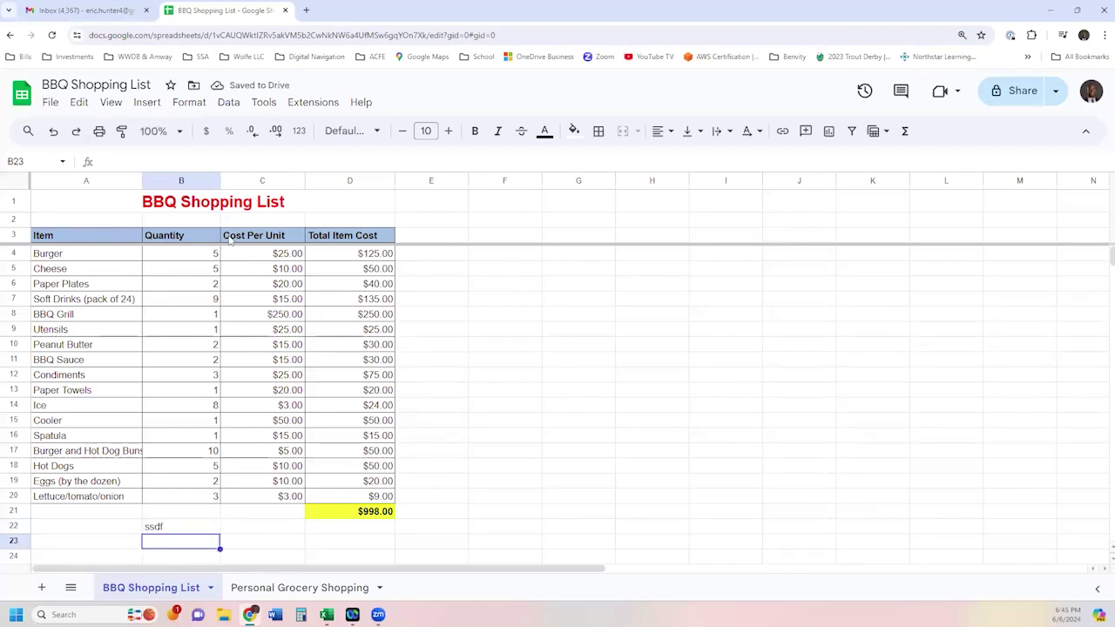
left_click(186, 528)
key("Delete")
left_click(133, 513)
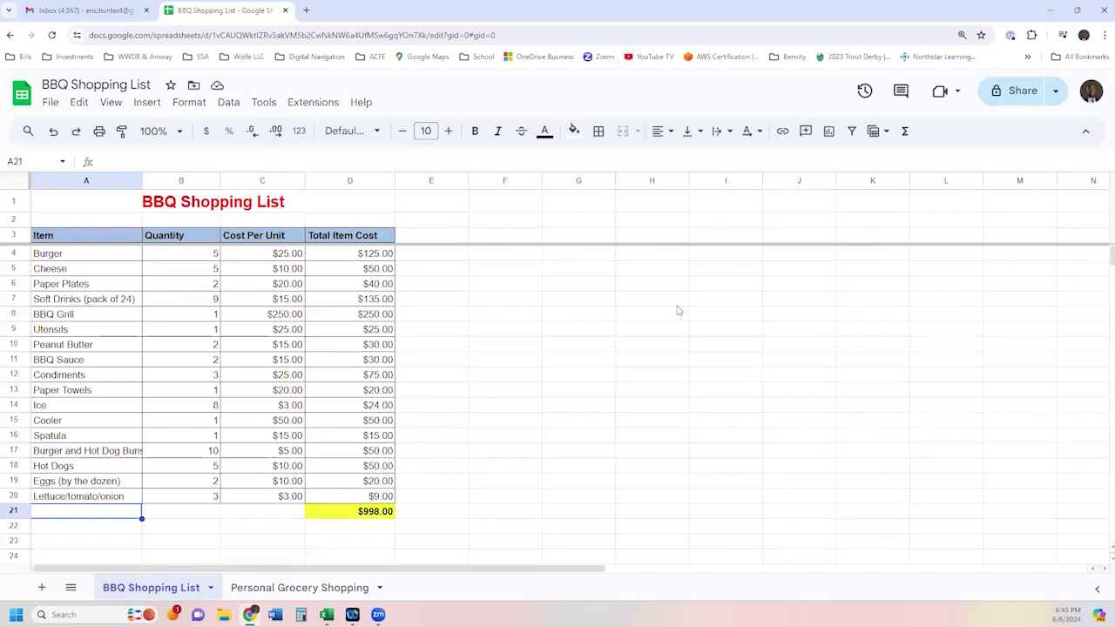
Go to the Sheets home page and reopen the BBQ Shopping List file from the recent spreadsheets.
left_click(458, 299)
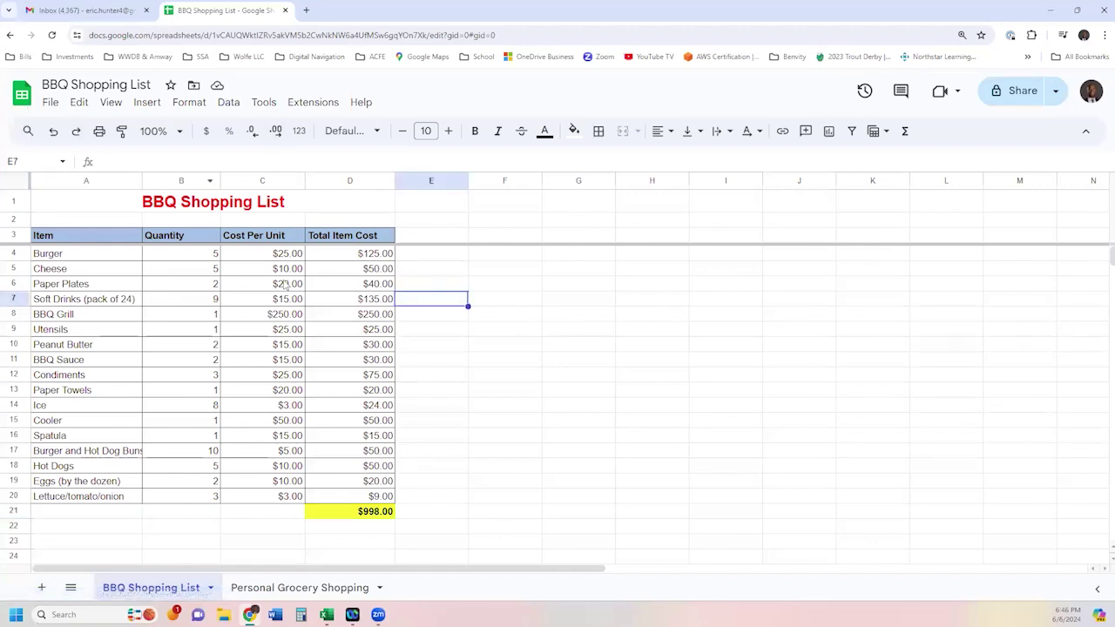
left_click(23, 94)
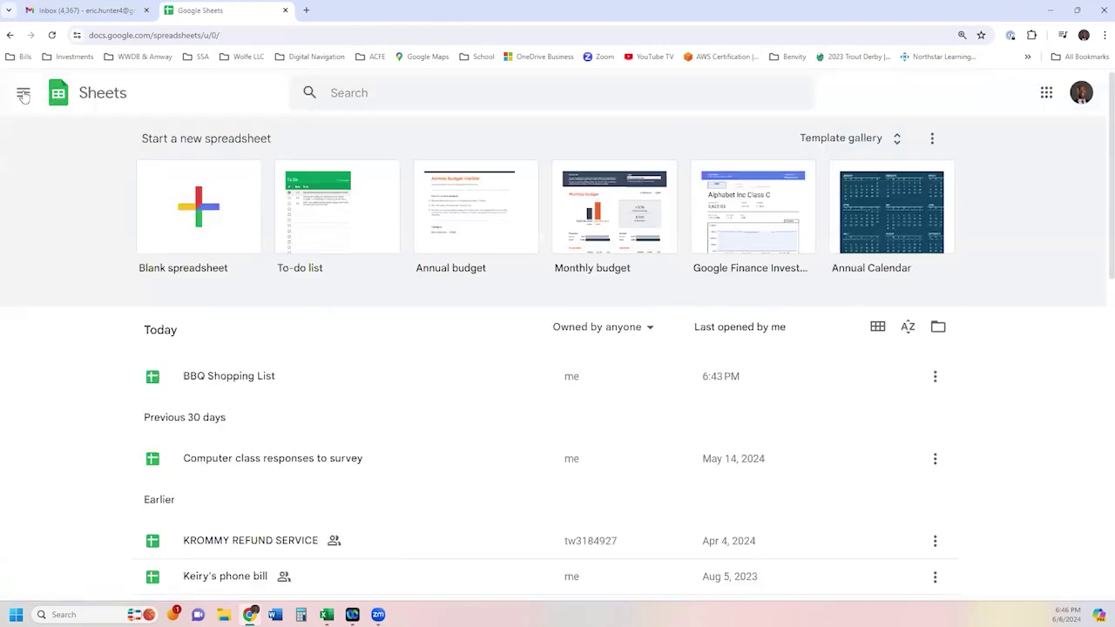
left_click_drag(132, 149, 279, 142)
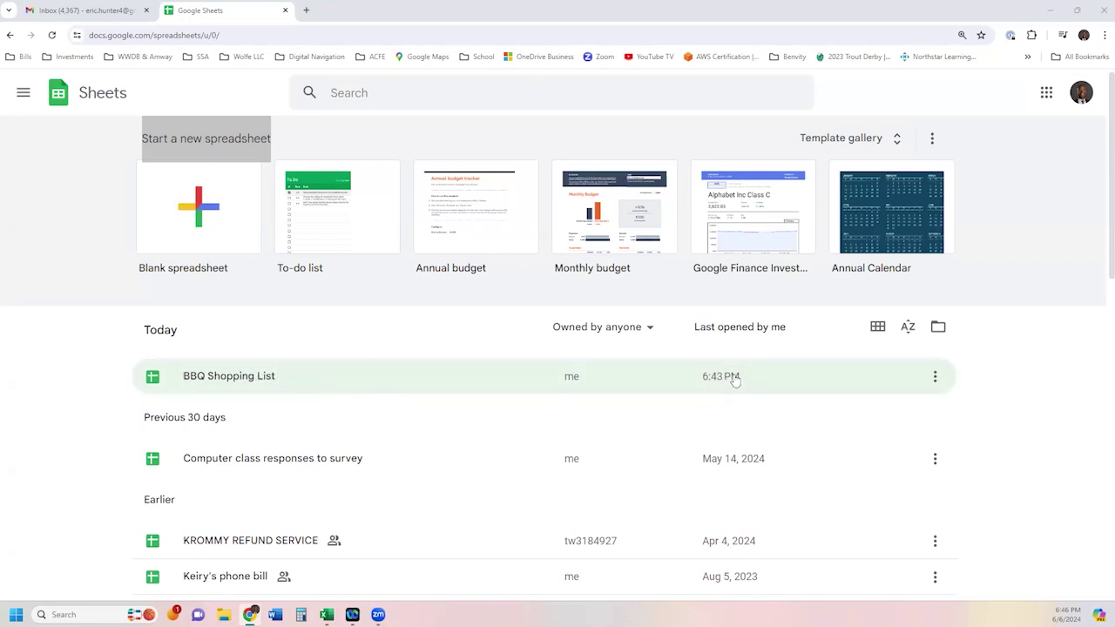
left_click(258, 384)
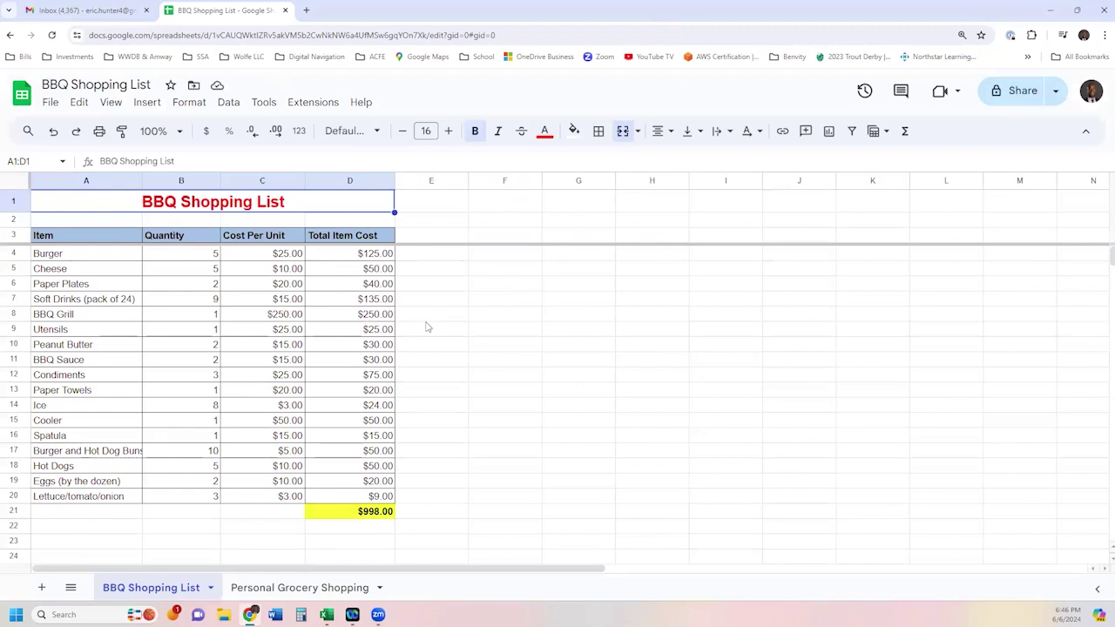
left_click(290, 405)
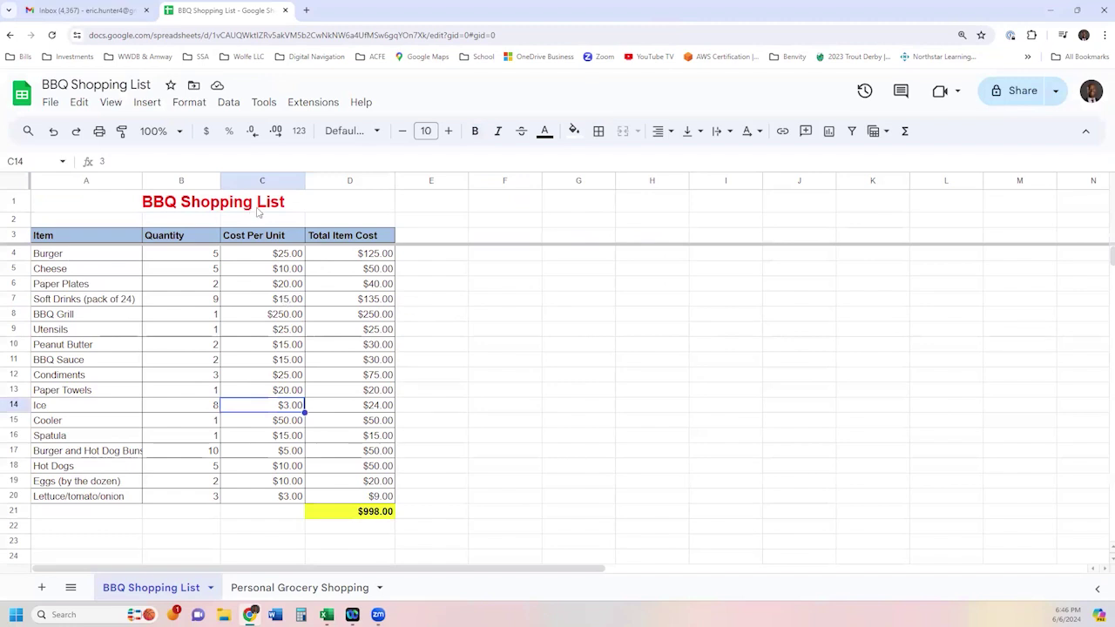
Increase the decimal places of the Cost Per Unit and Total Item Cost values in C4:D20 to five.
left_click(301, 282)
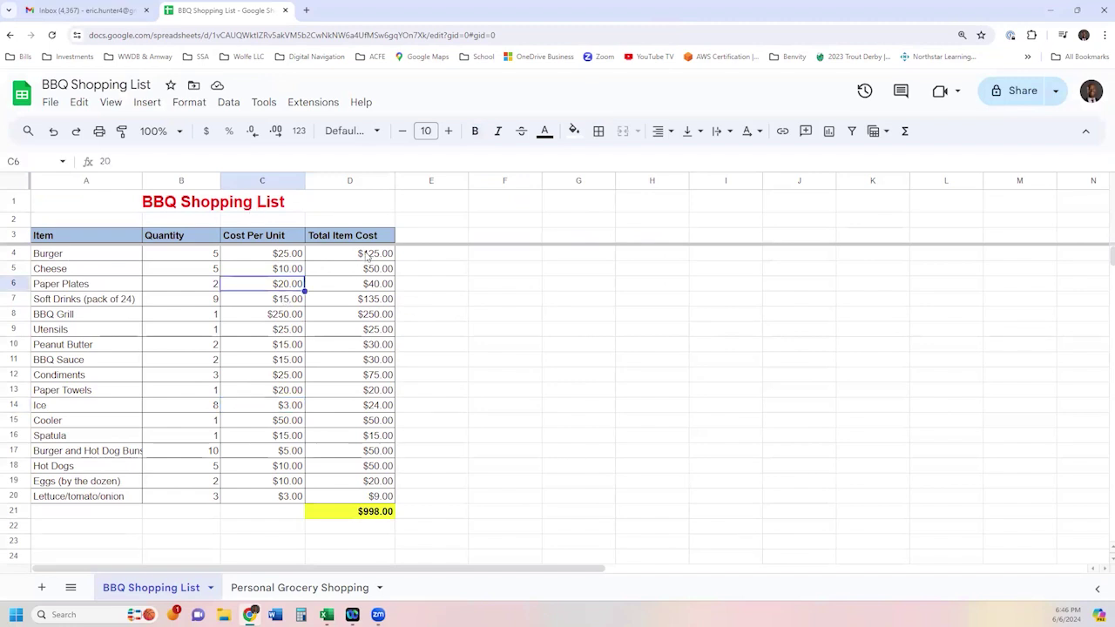
left_click_drag(366, 256, 370, 497)
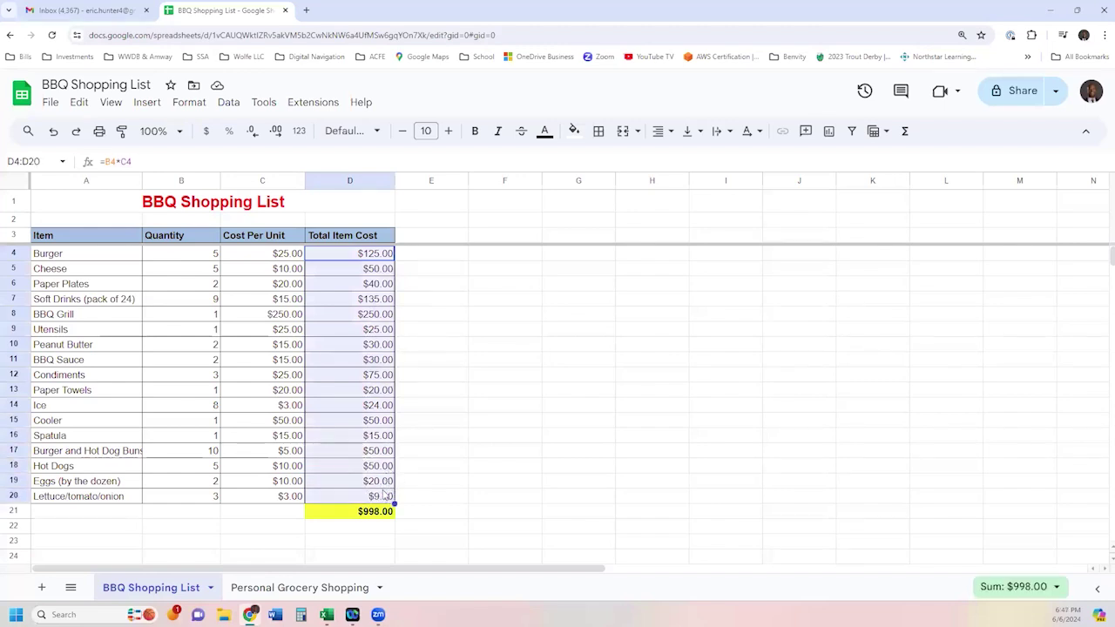
left_click(363, 331)
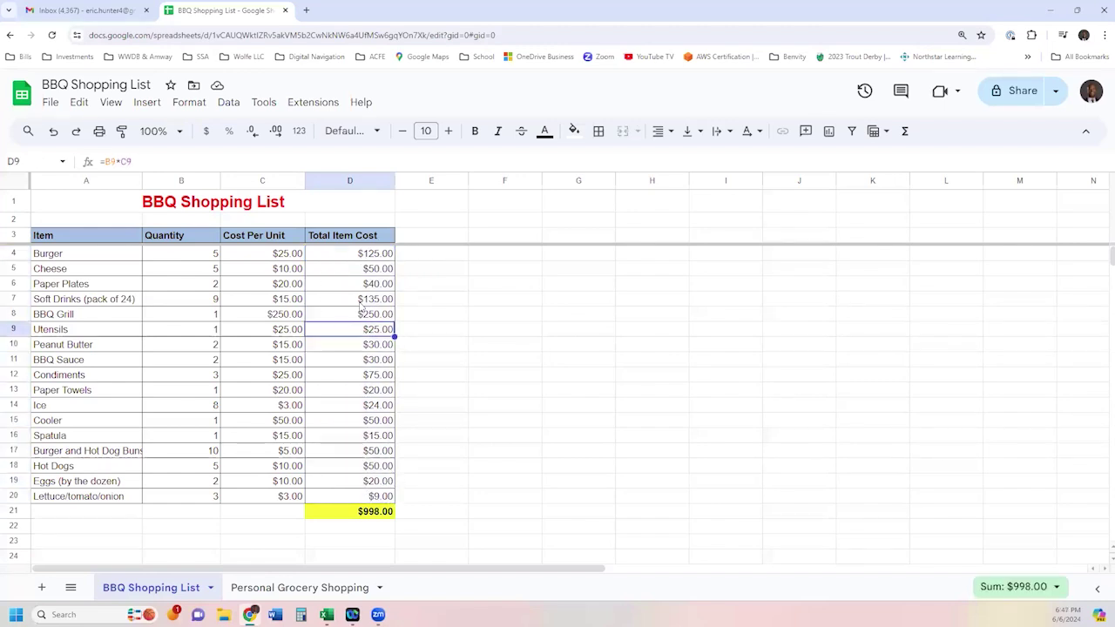
left_click_drag(365, 254, 287, 496)
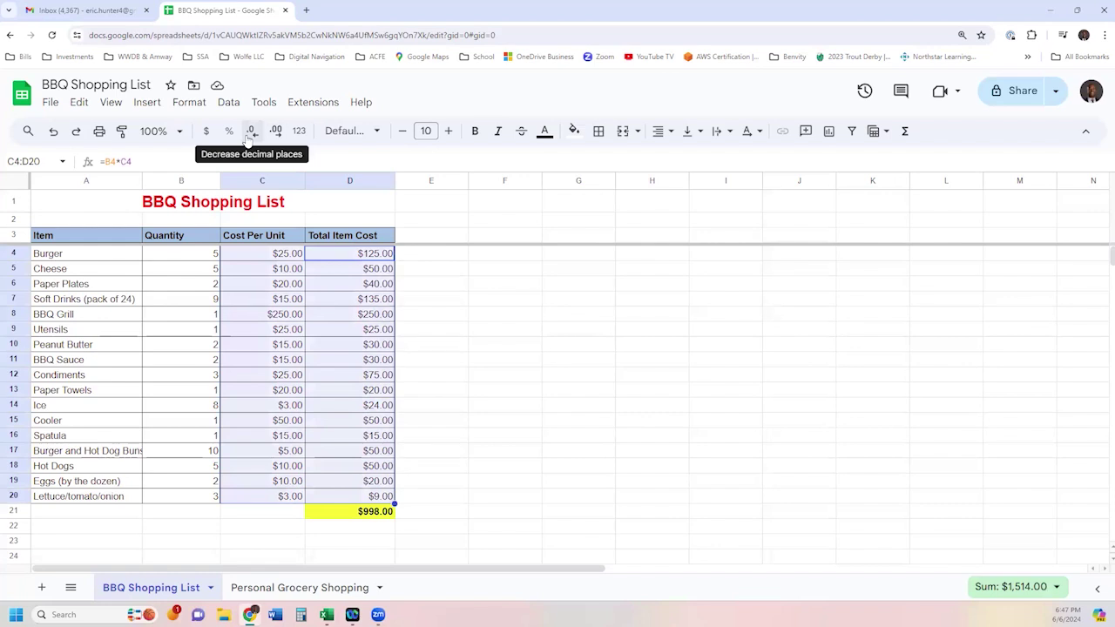
left_click(275, 131)
left_click(275, 130)
left_click(275, 131)
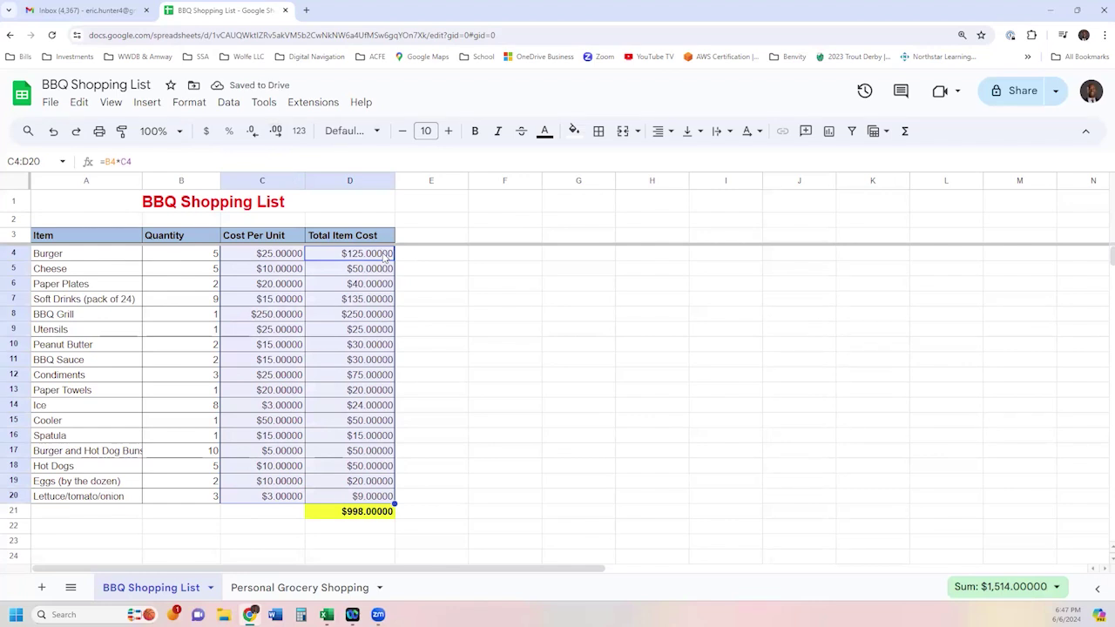
Reduce the values in C4:D20 to whole dollars without decimal places.
left_click(253, 136)
left_click(253, 136)
left_click(253, 137)
left_click(253, 137)
left_click(253, 137)
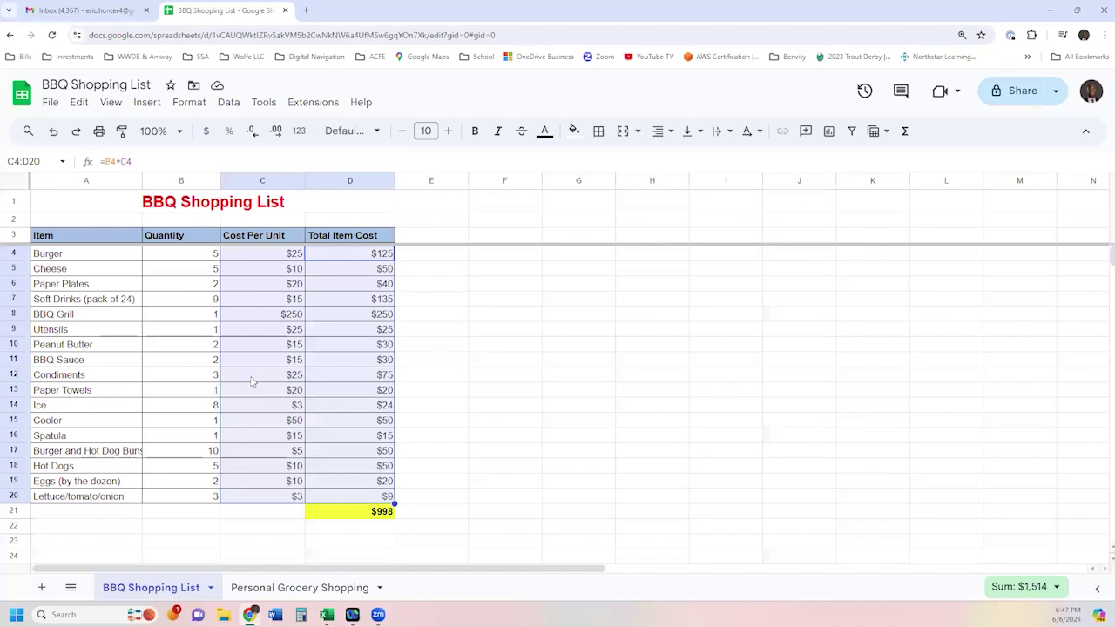
Set the cost values in C4:D20 back to two decimal places and deselect the range.
left_click(275, 131)
left_click(275, 130)
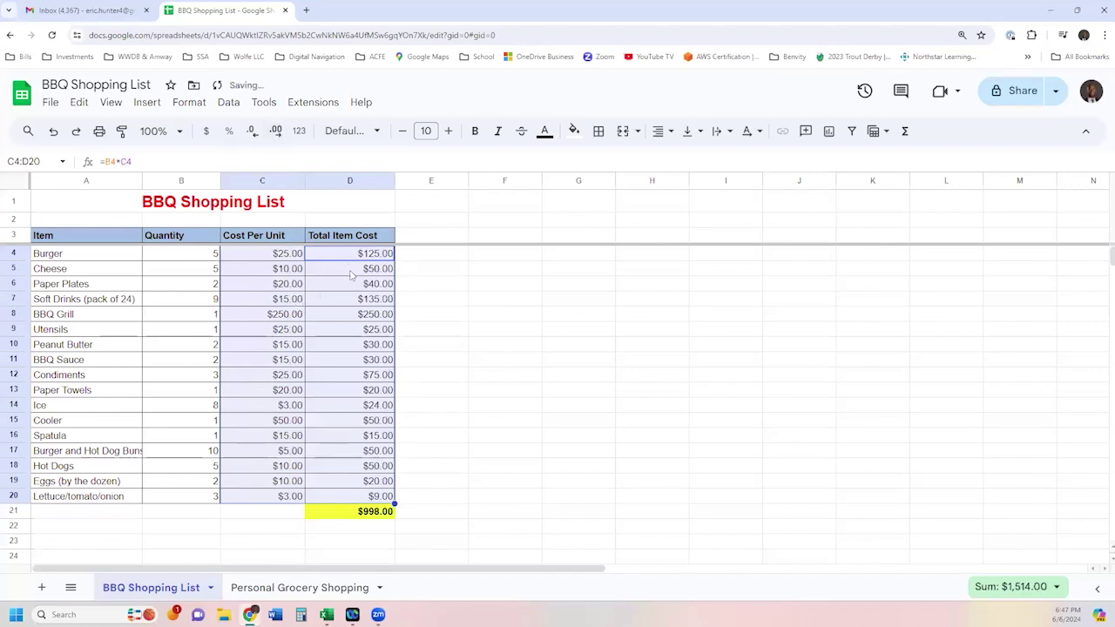
left_click(443, 290)
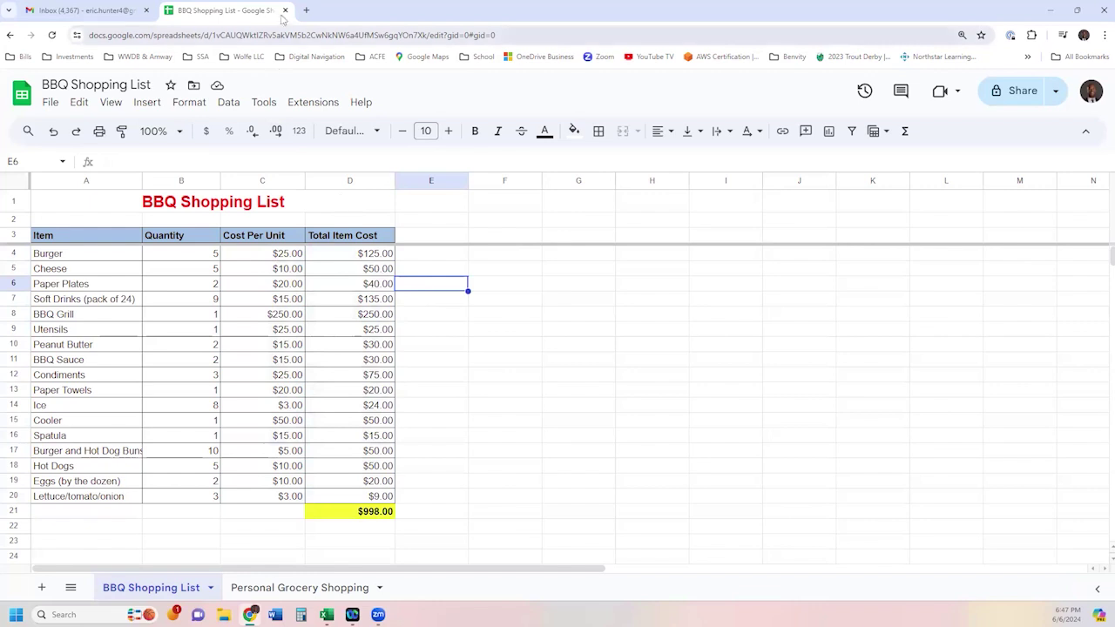
Go to the Sheets home page and close its browser tab.
left_click(22, 92)
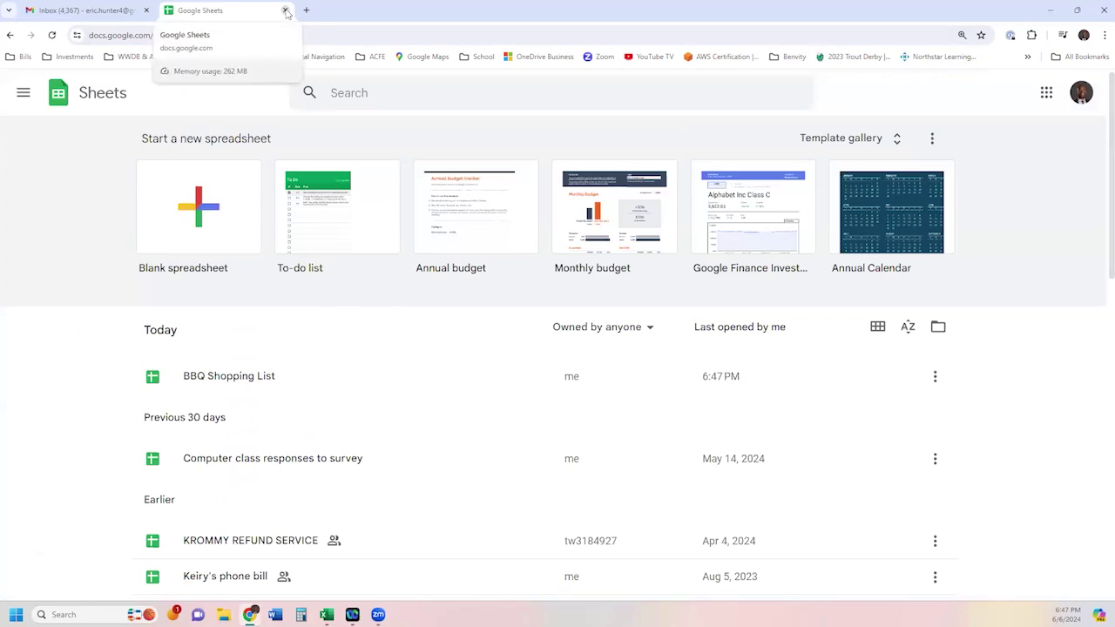
left_click(286, 10)
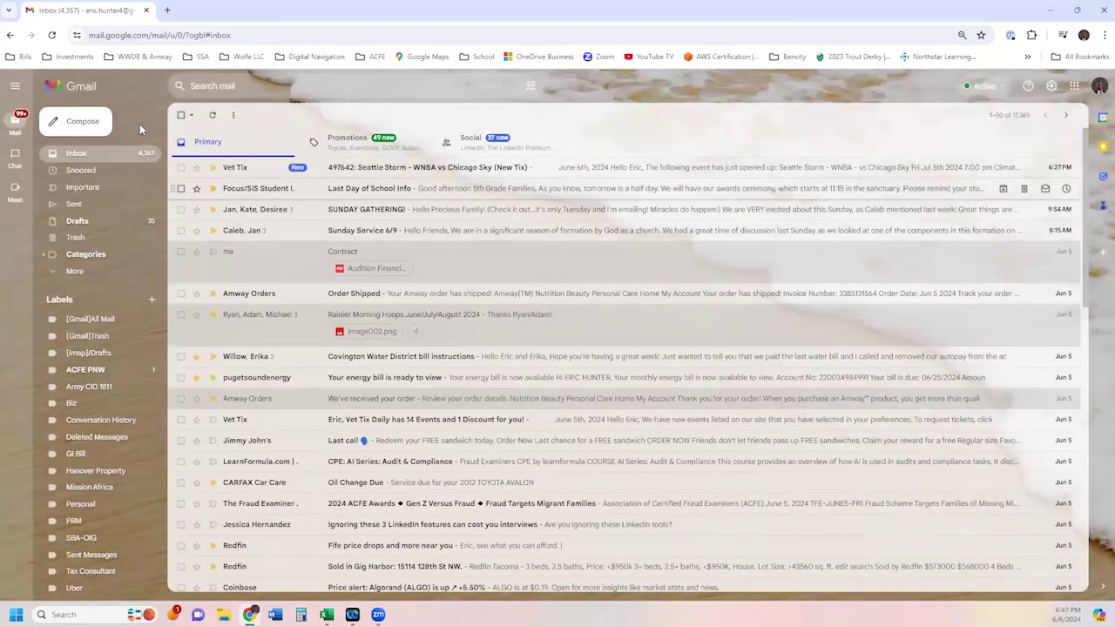
Enlarge the Gmail page and open Google Sheets from the Google apps list.
key("ctrl+plus")
key("ctrl+plus")
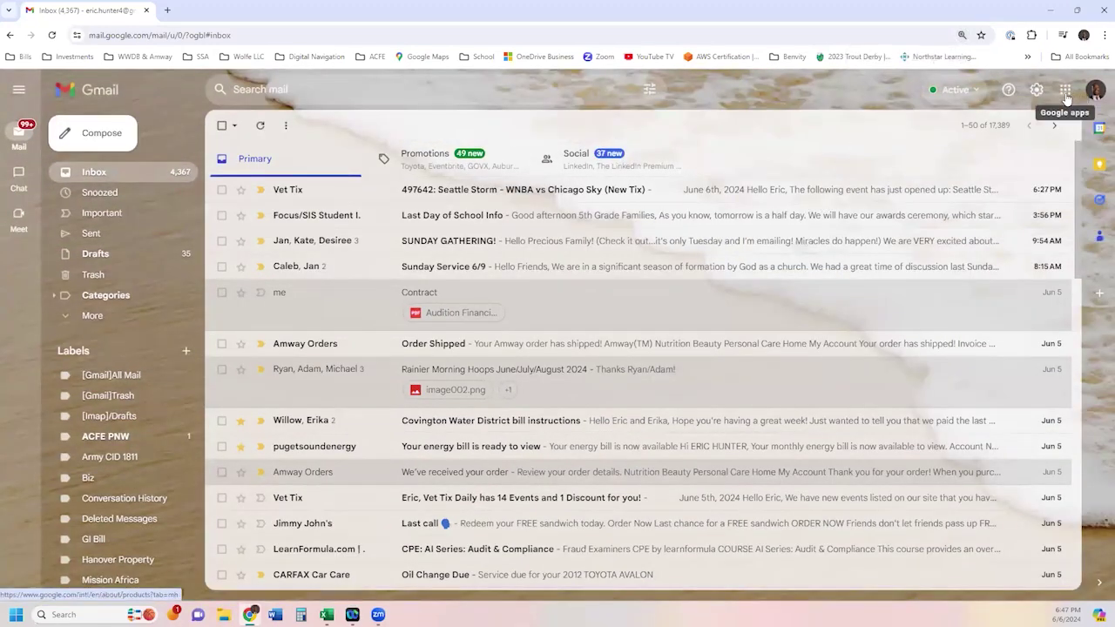
left_click(1065, 91)
scroll(1071, 207, "down", 4)
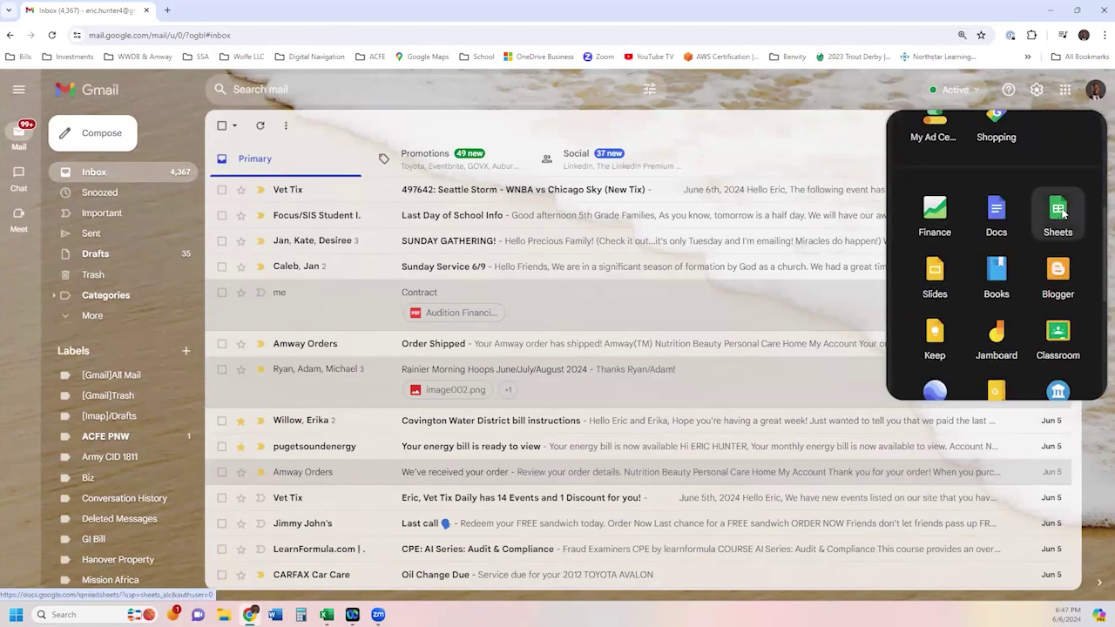
left_click(1059, 213)
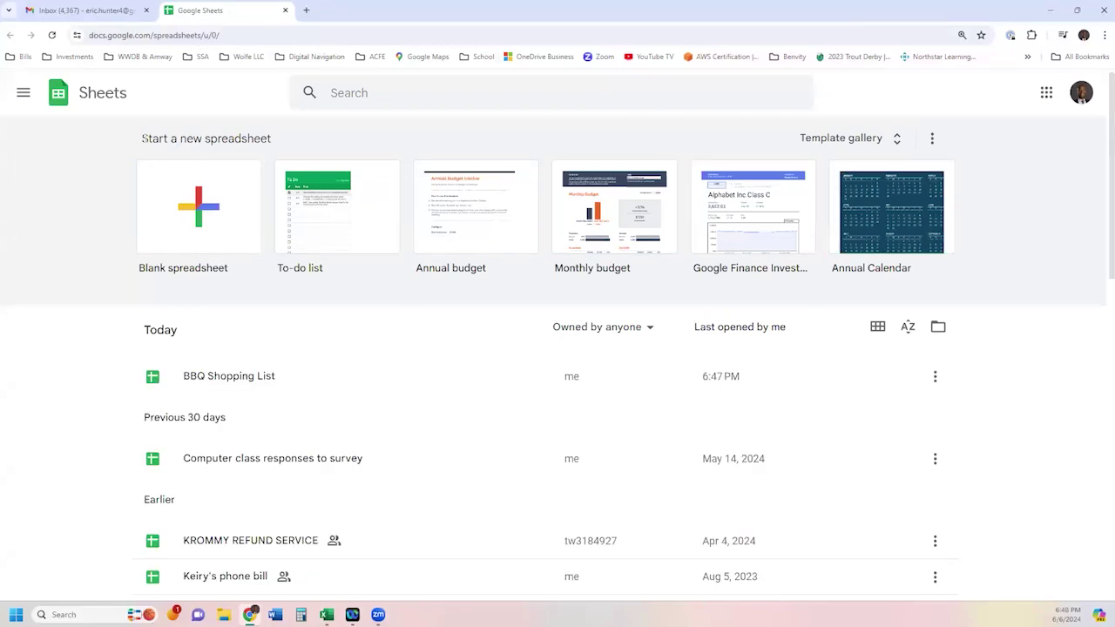
Open the BBQ Shopping List file from today's recent spreadsheets and select cell E6.
left_click_drag(144, 137, 281, 151)
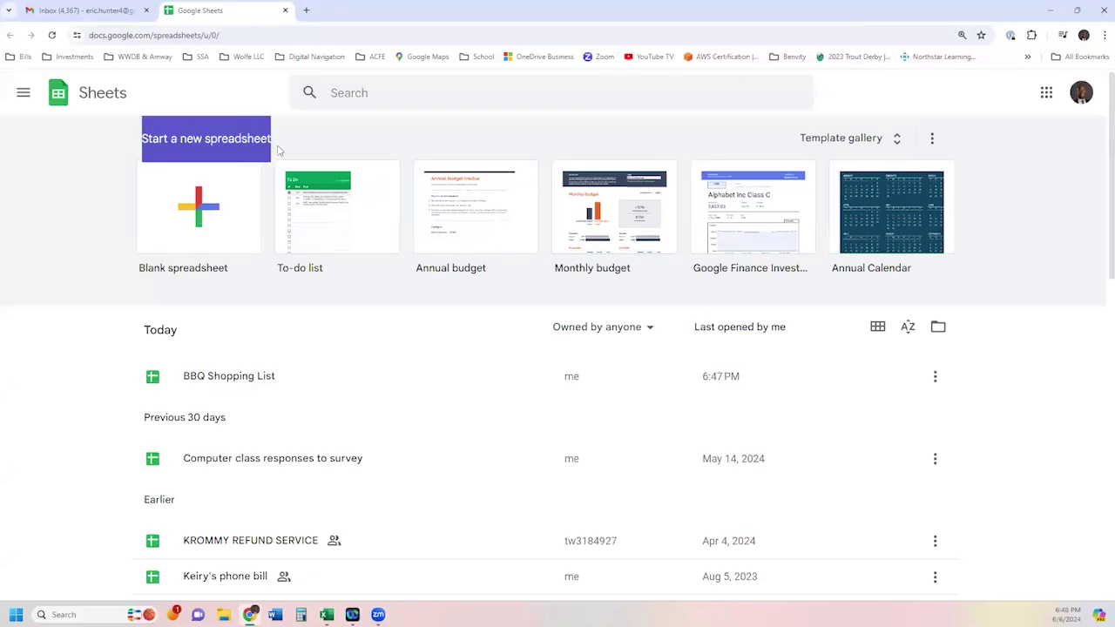
left_click(235, 387)
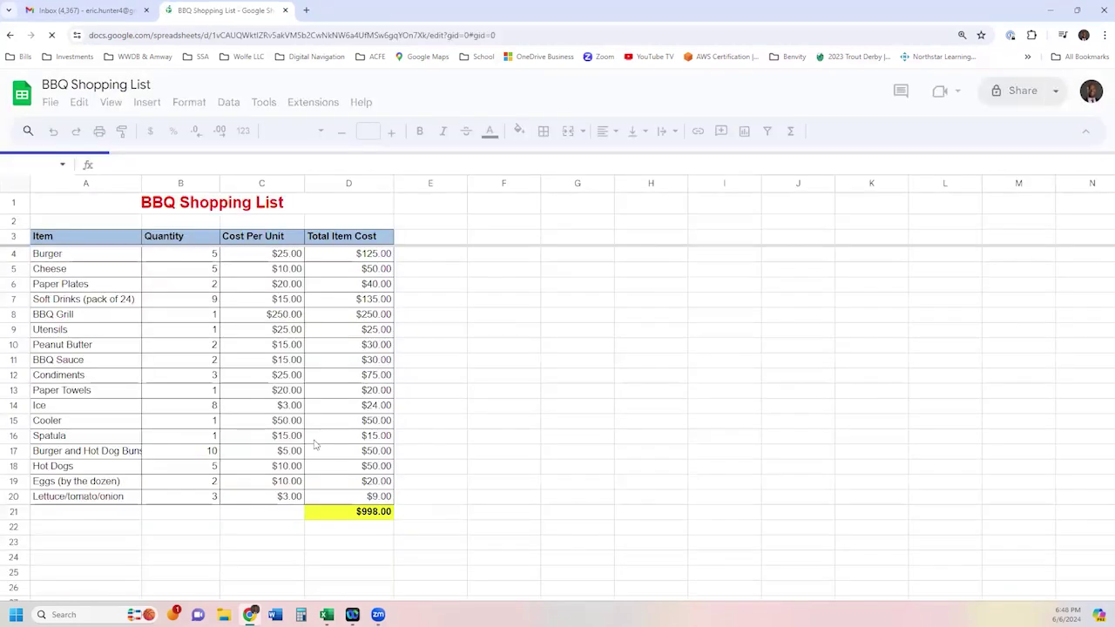
left_click(431, 288)
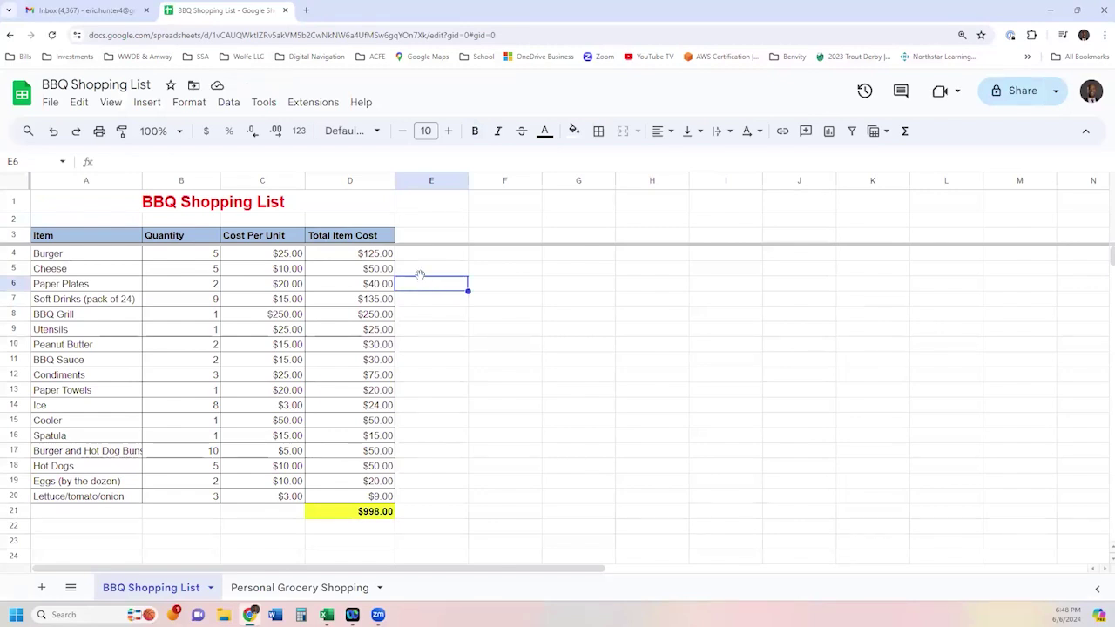
Start a PDF (.pdf) download of the spreadsheet with Current sheet as the export range.
left_click(51, 103)
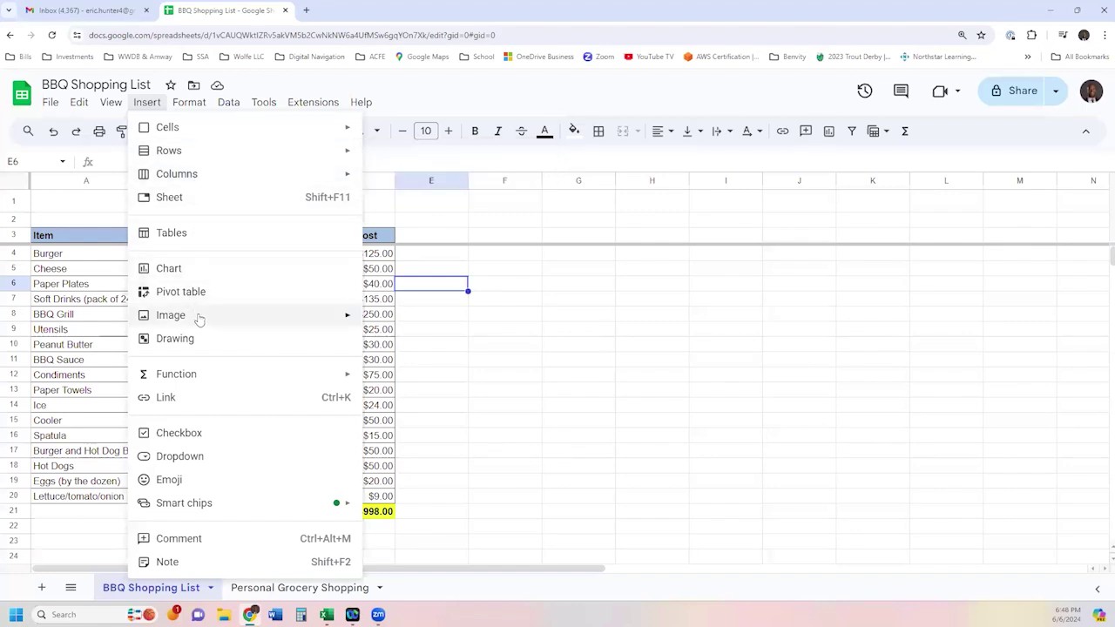
mouse_move(198, 320)
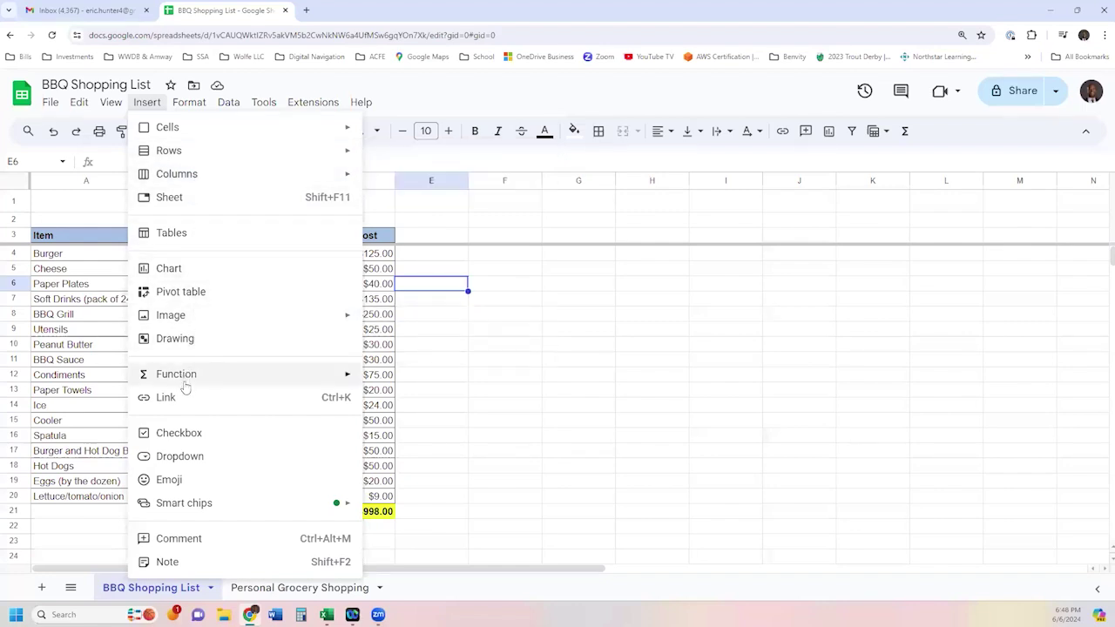
mouse_move(106, 112)
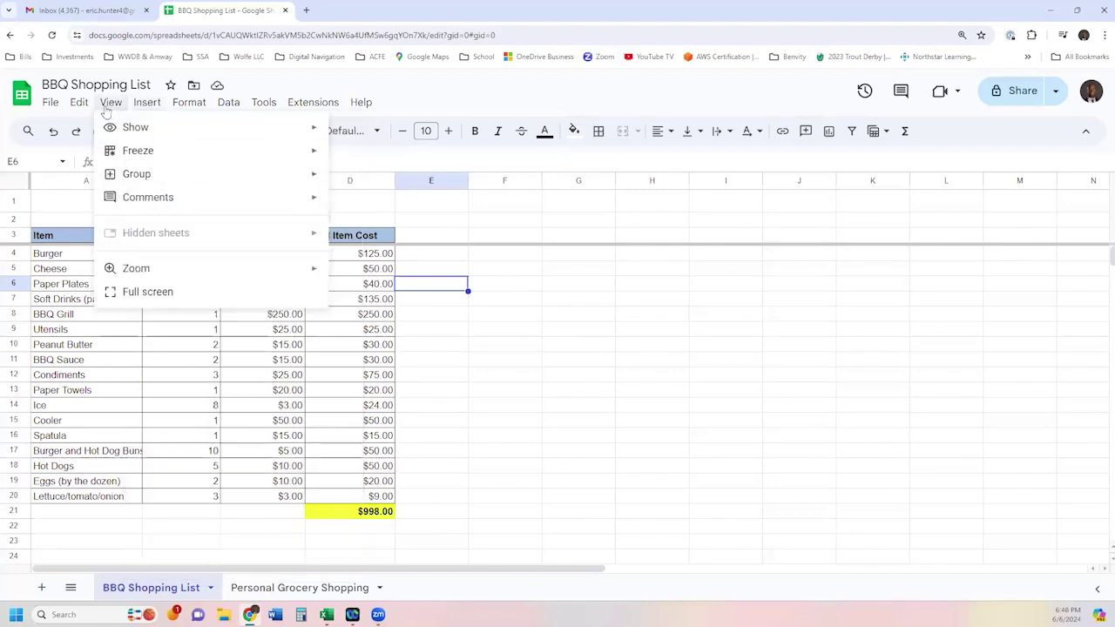
mouse_move(53, 106)
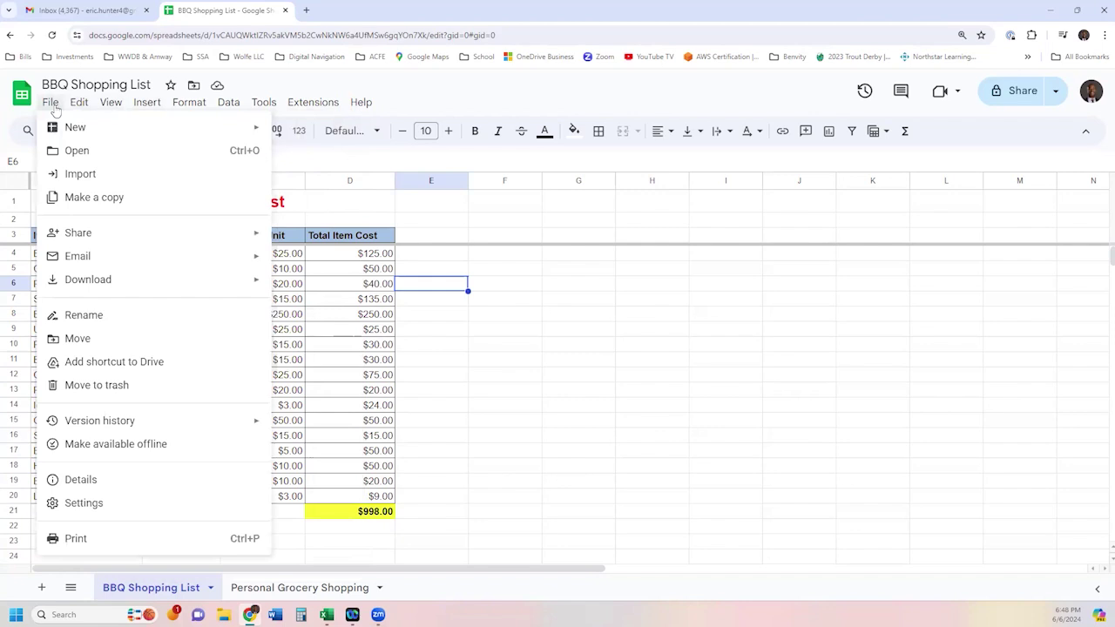
mouse_move(112, 289)
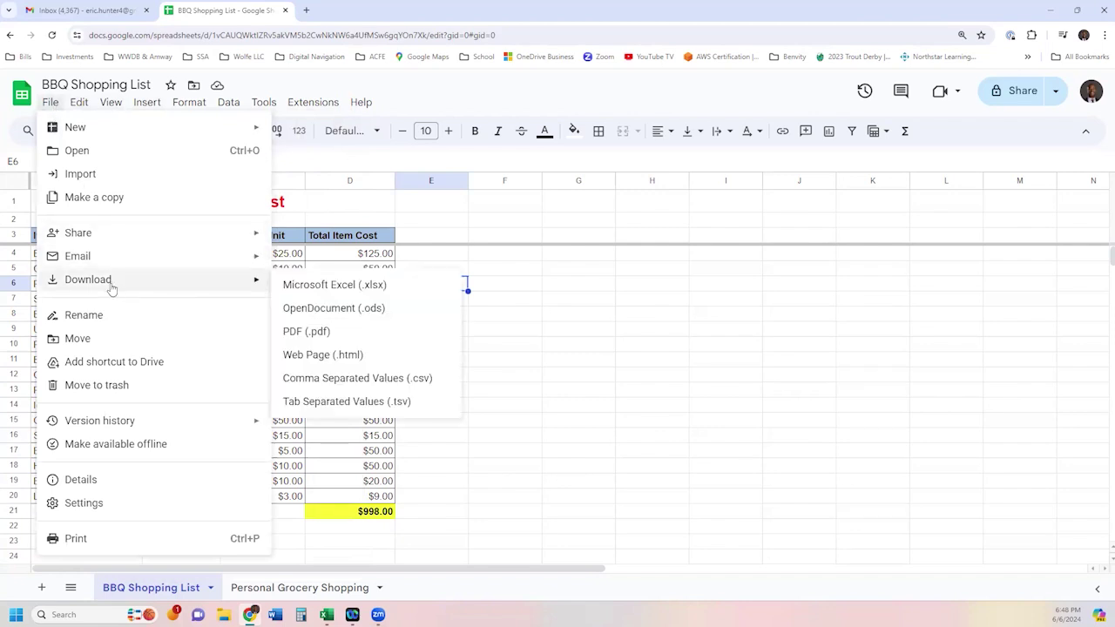
left_click(379, 336)
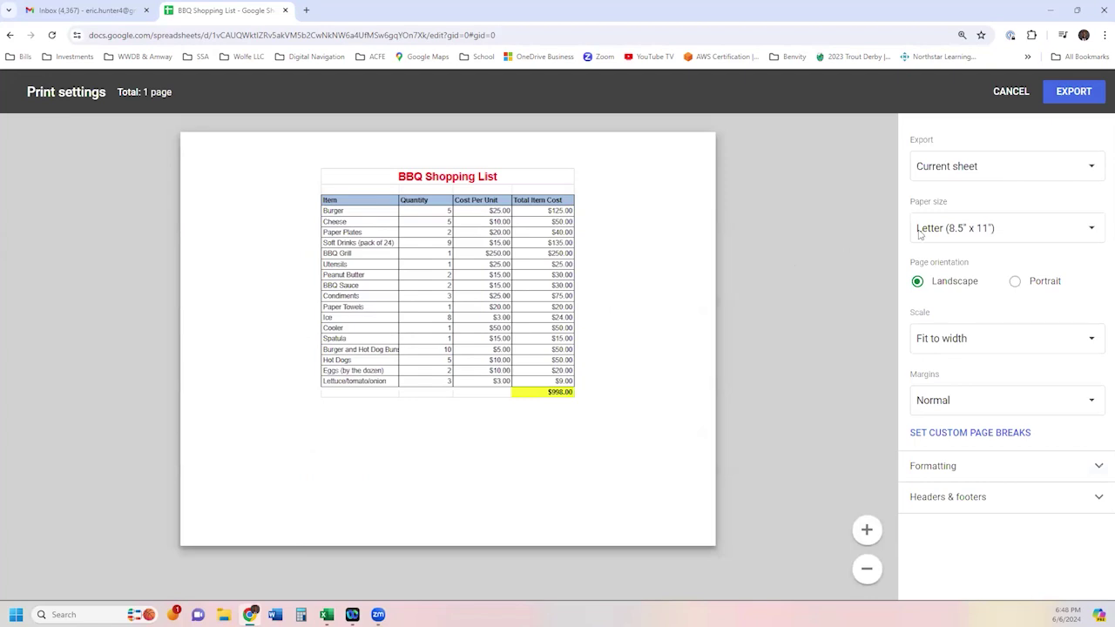
left_click(991, 171)
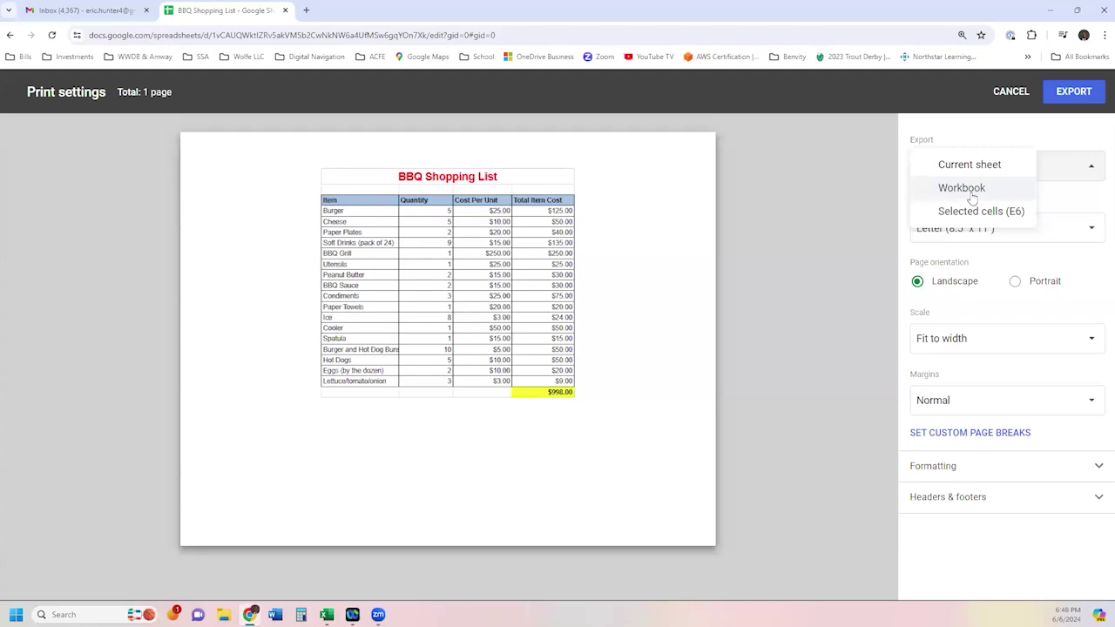
left_click(1001, 165)
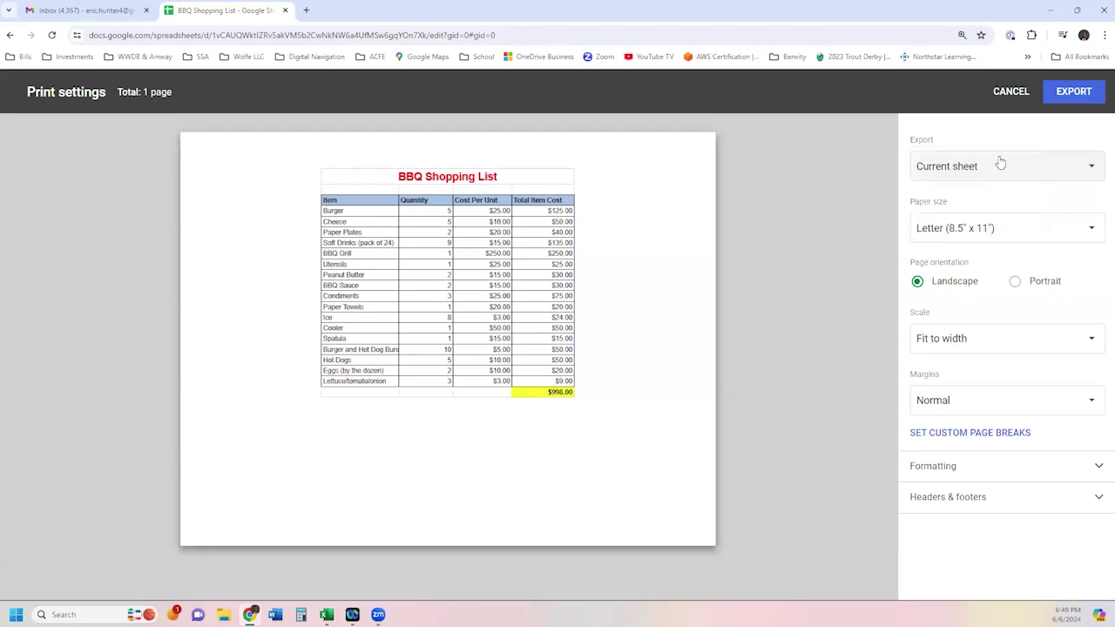
Compare the page preview in Portrait and Landscape orientation.
left_click(1015, 281)
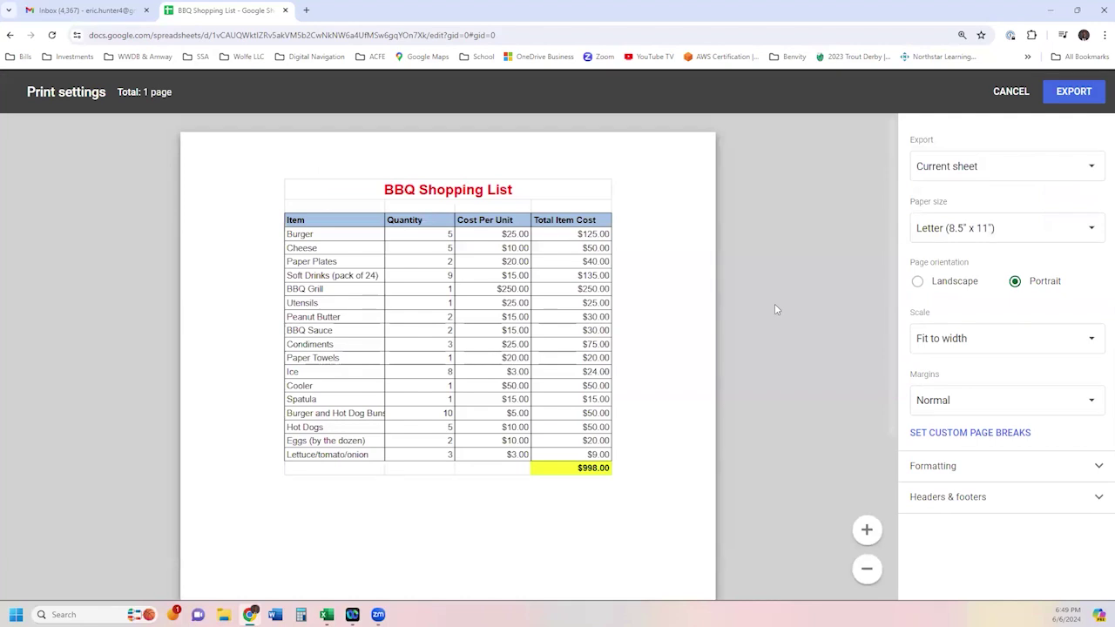
key("ctrl+minus")
key("ctrl+minus")
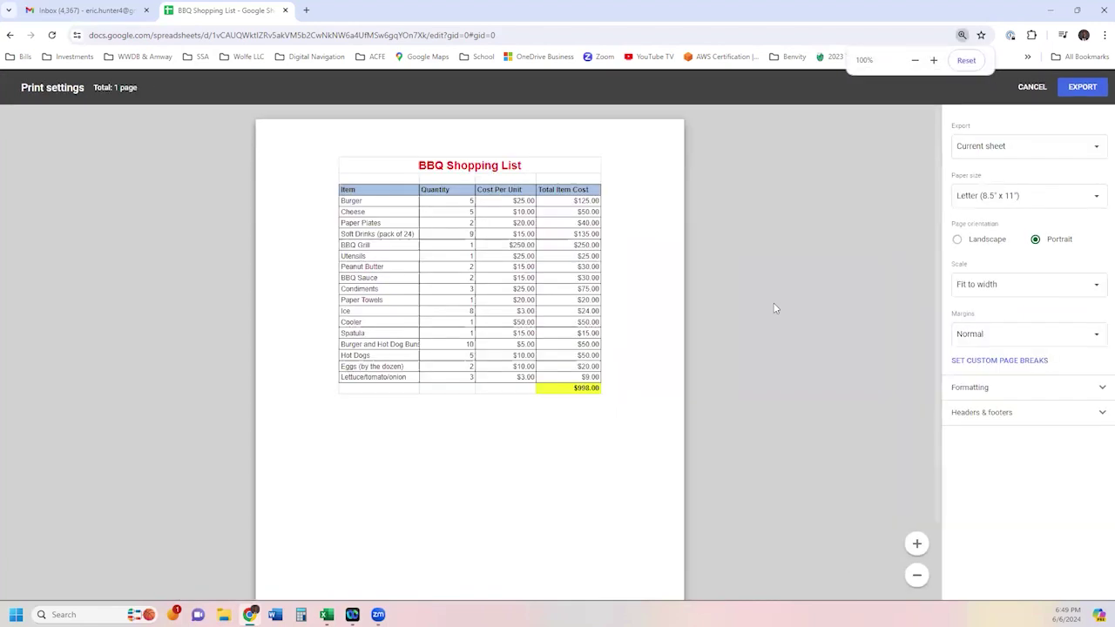
key("ctrl+minus")
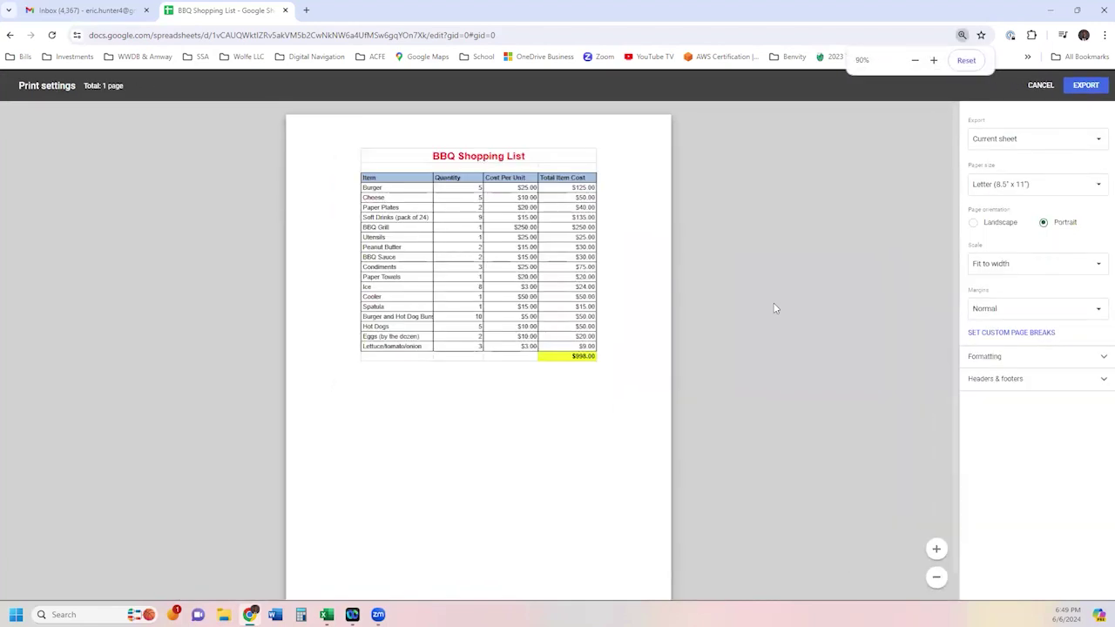
left_click(973, 222)
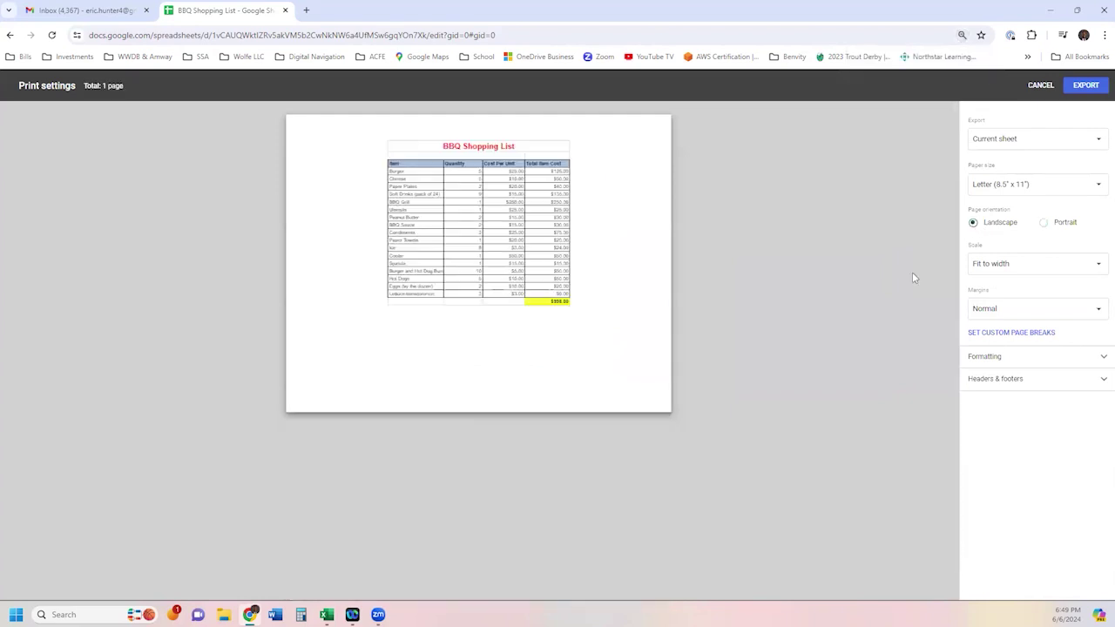
key("ctrl+plus")
key("ctrl+plus")
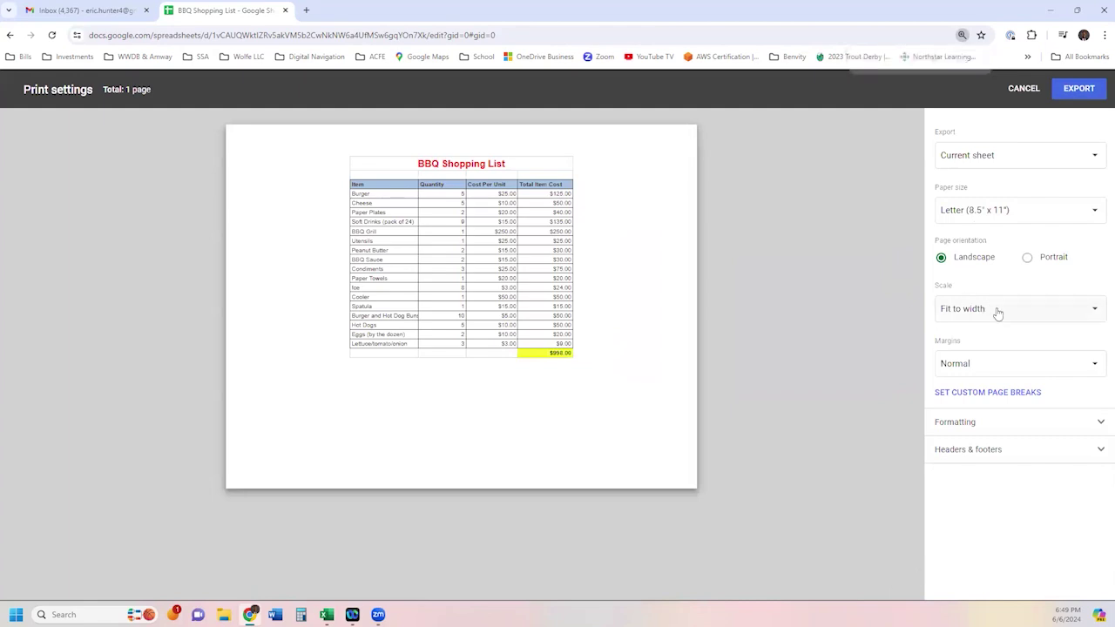
Set the page orientation to Portrait and export the sheet as a PDF.
left_click(1028, 258)
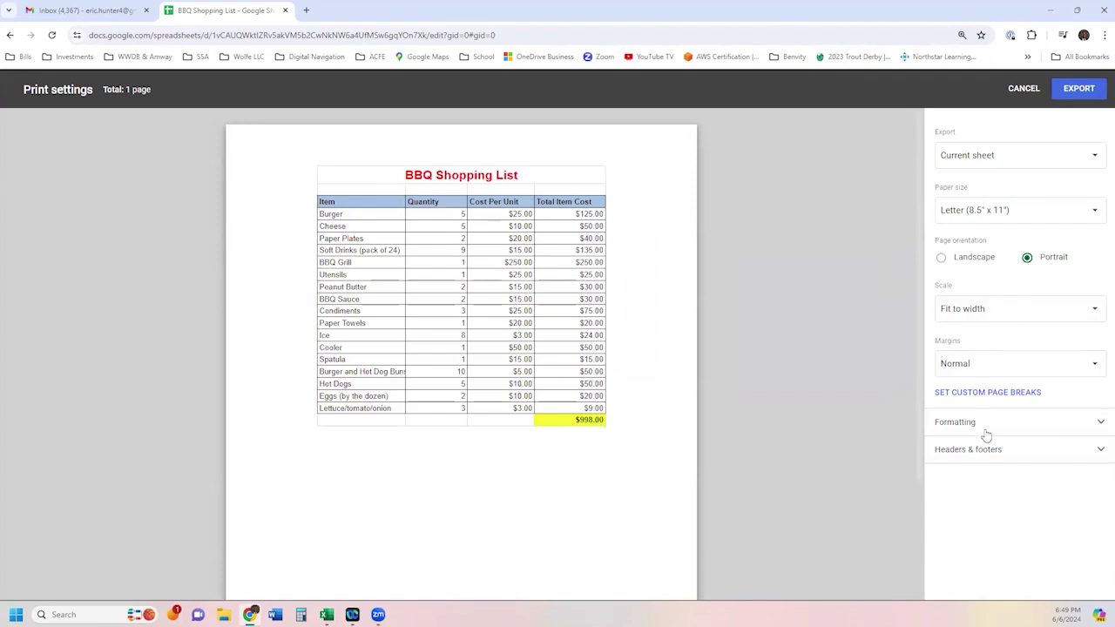
left_click(1078, 91)
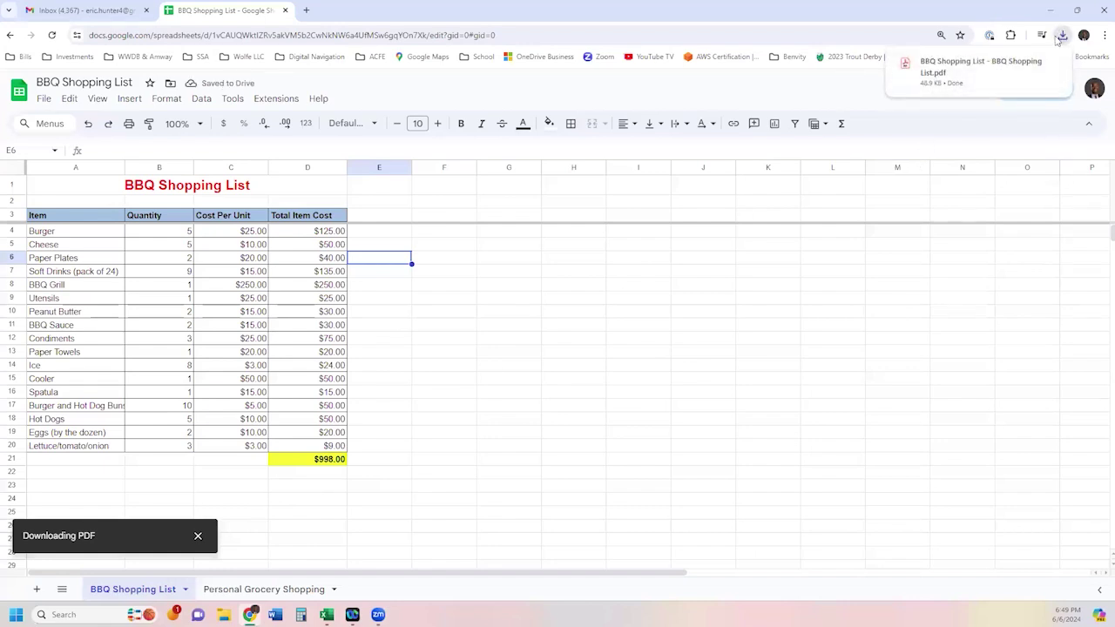
Open the downloaded BBQ Shopping List PDF, view its page enlarged, and return to the spreadsheet.
mouse_move(955, 67)
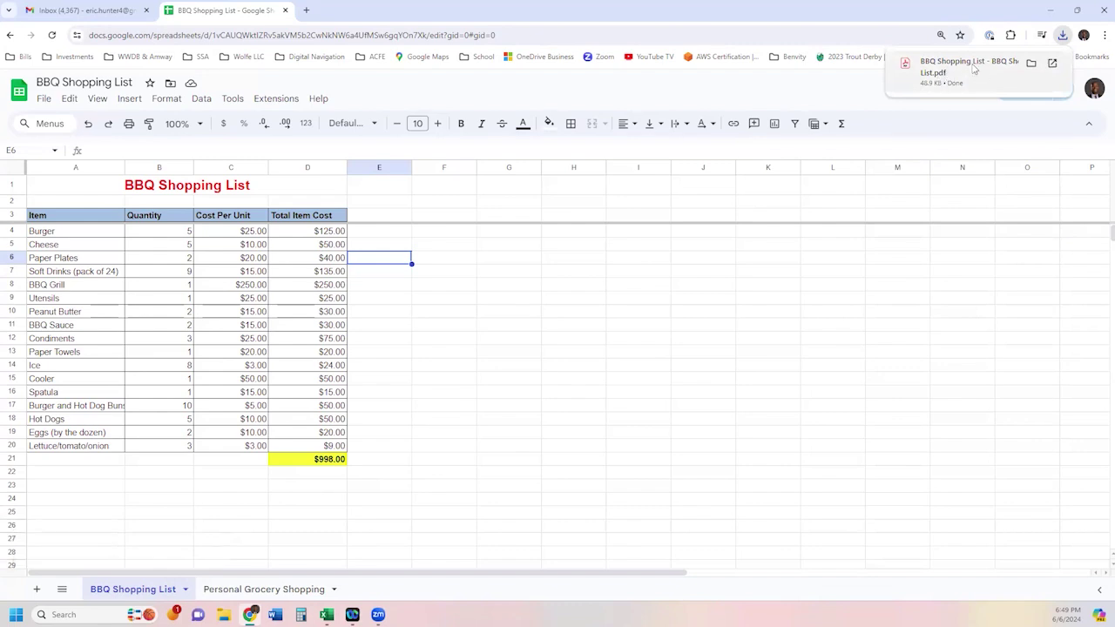
left_click(973, 69)
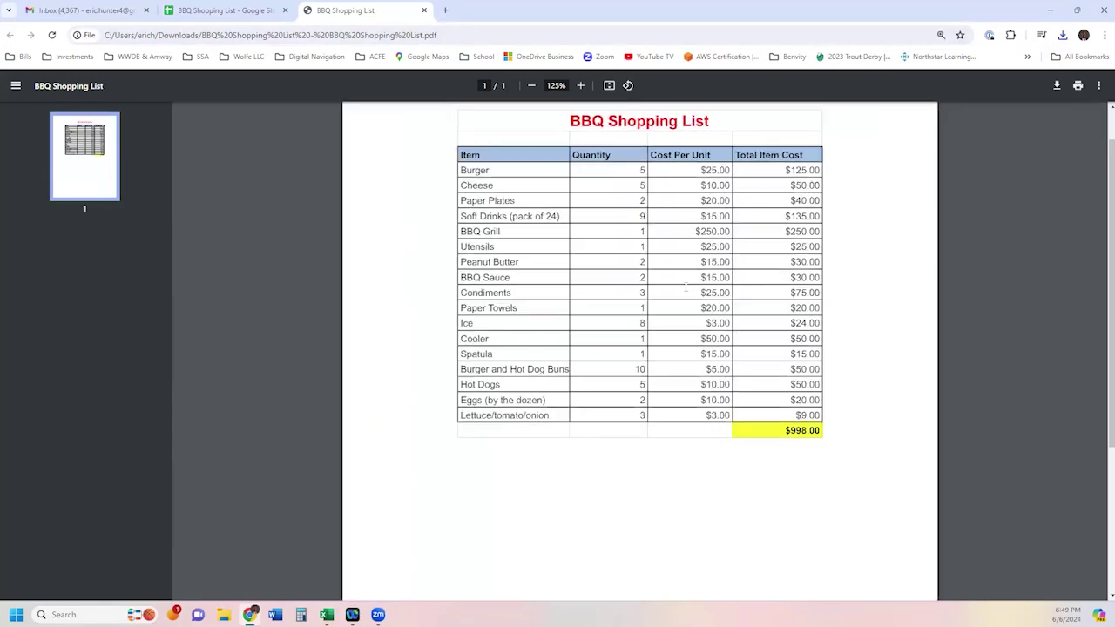
scroll(688, 289, "up", 3)
scroll(748, 348, "up", 1)
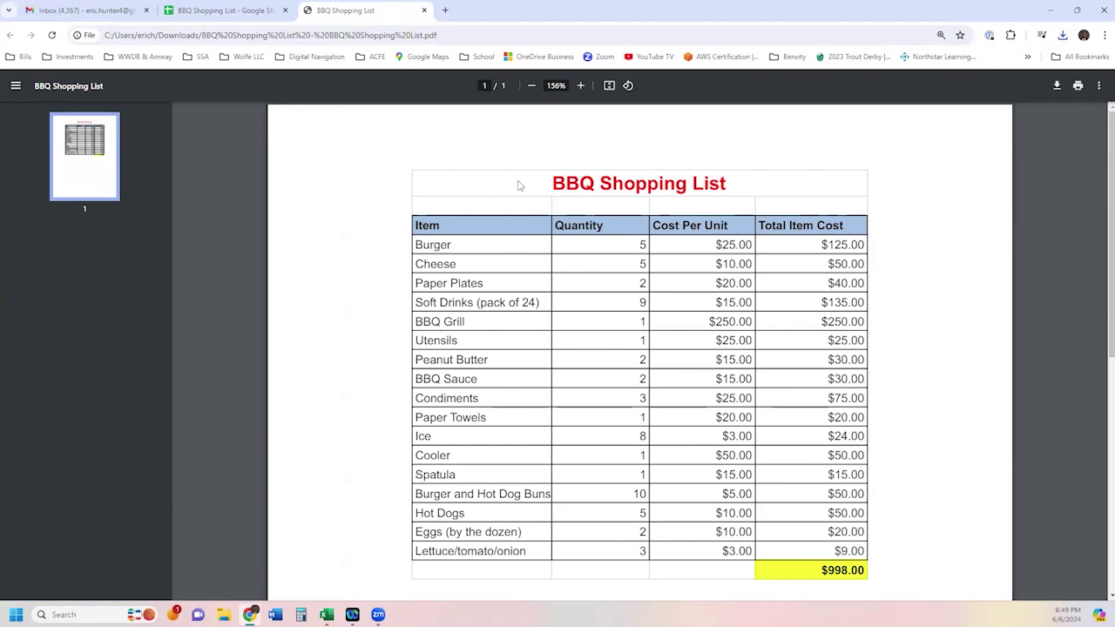
left_click(225, 11)
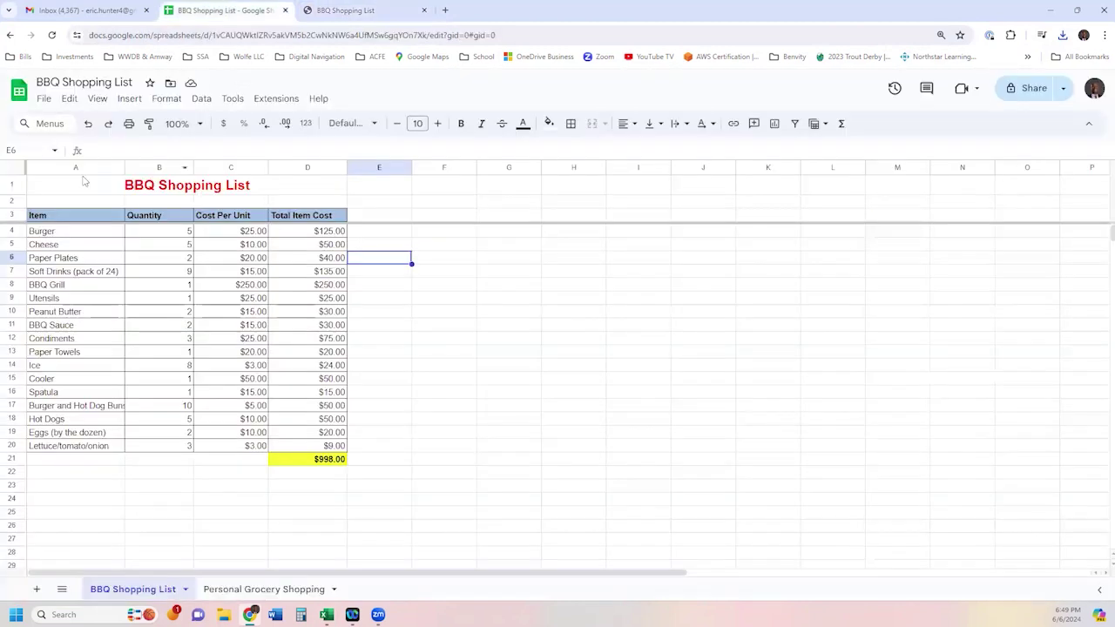
Export the current sheet as a Letter-size PDF, previewing Landscape before choosing Portrait orientation.
left_click(41, 99)
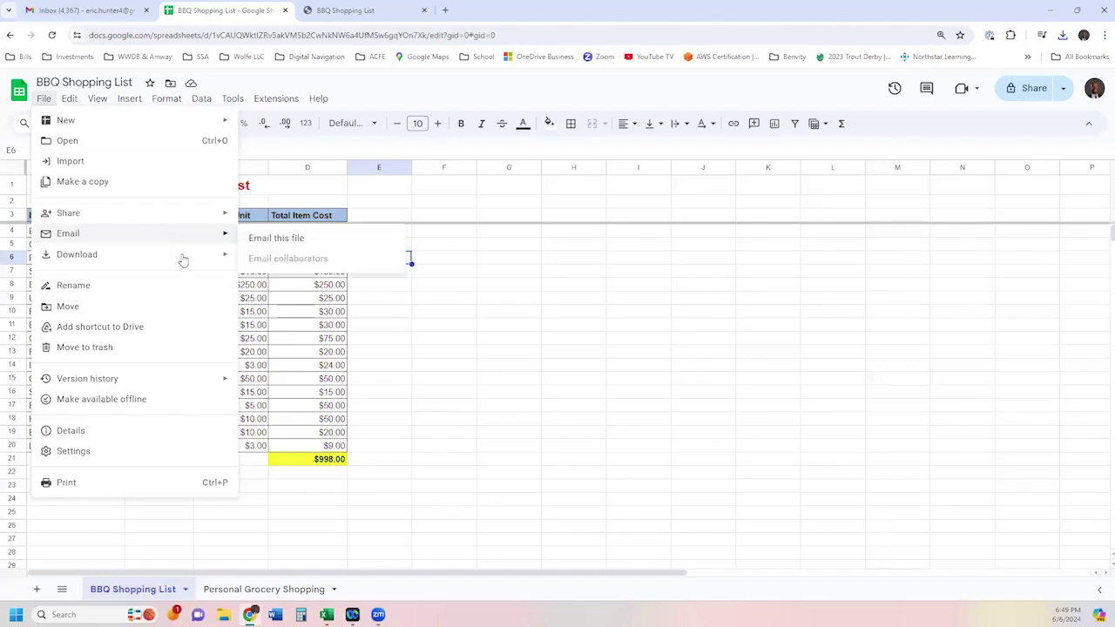
left_click(499, 346)
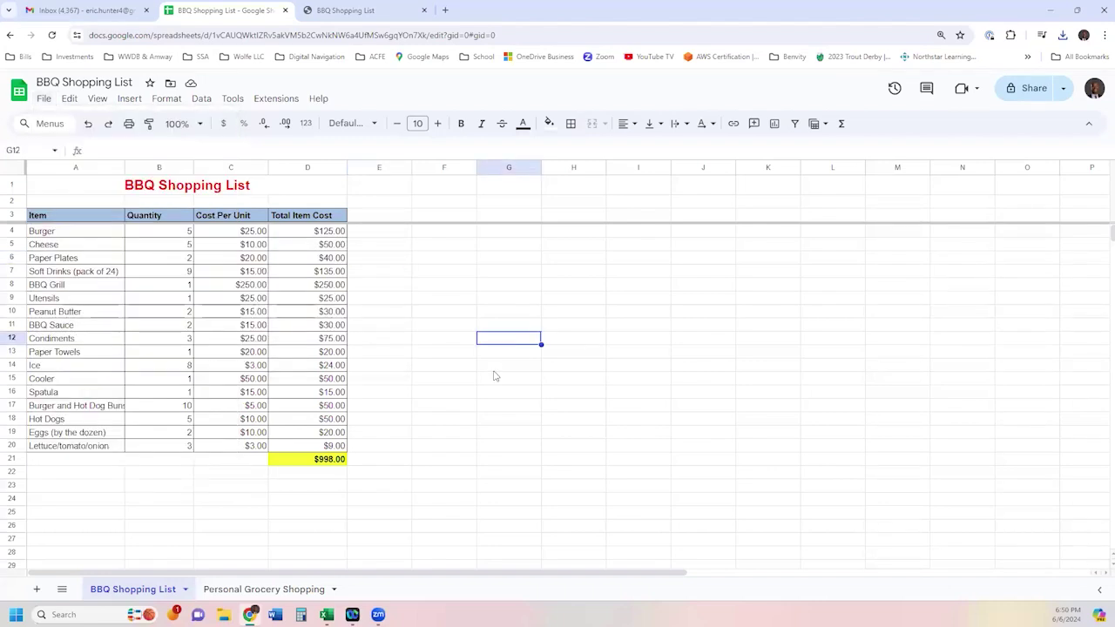
left_click(42, 102)
mouse_move(177, 241)
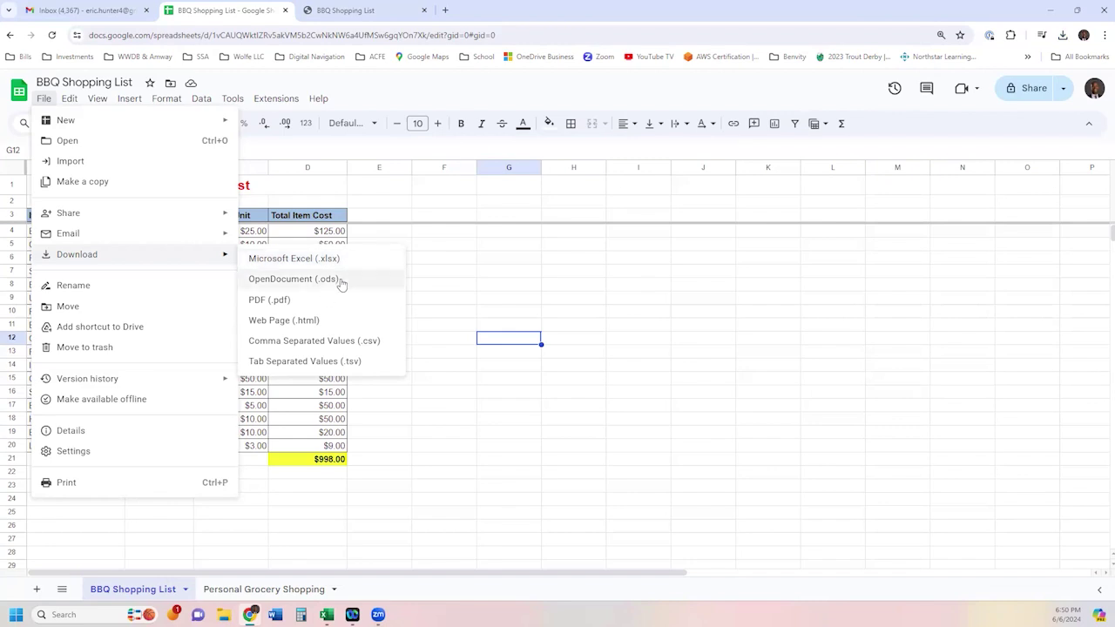
left_click(288, 301)
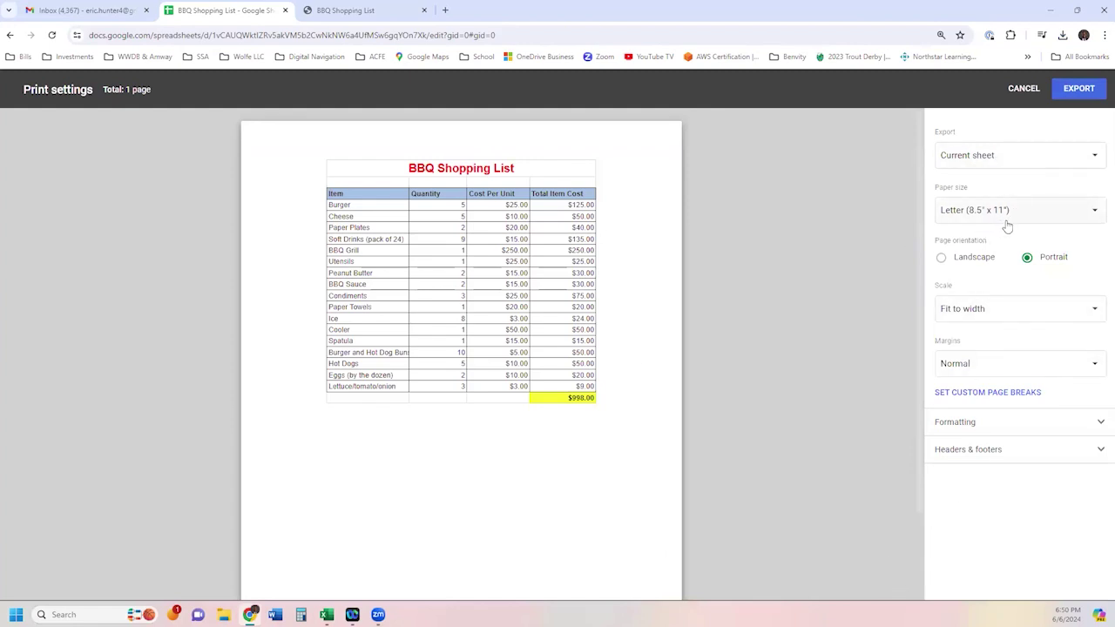
left_click(972, 260)
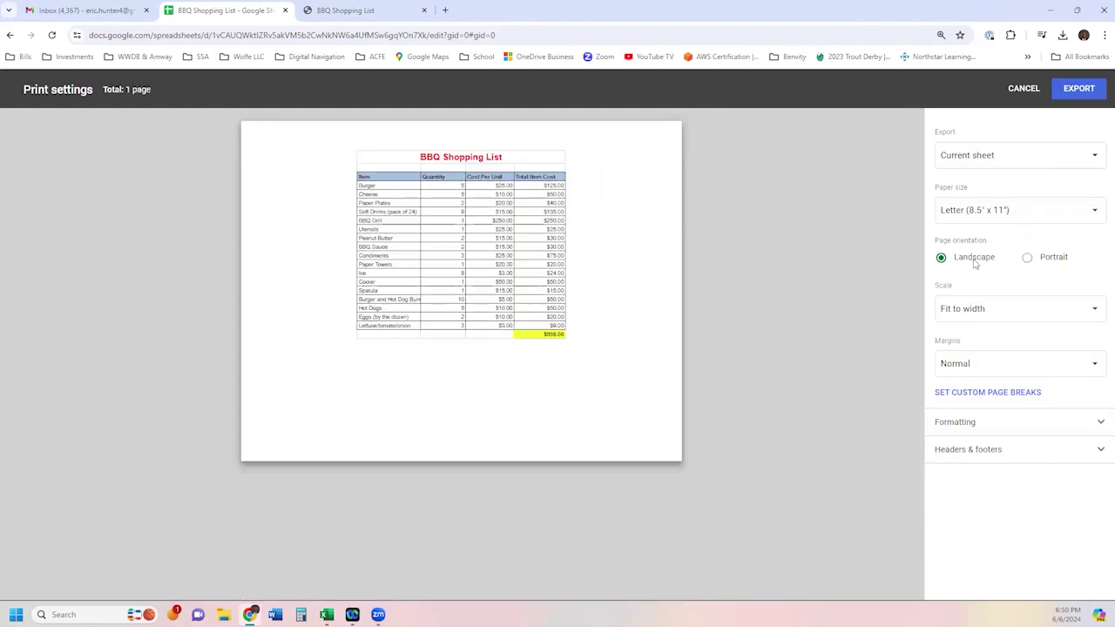
left_click(1051, 261)
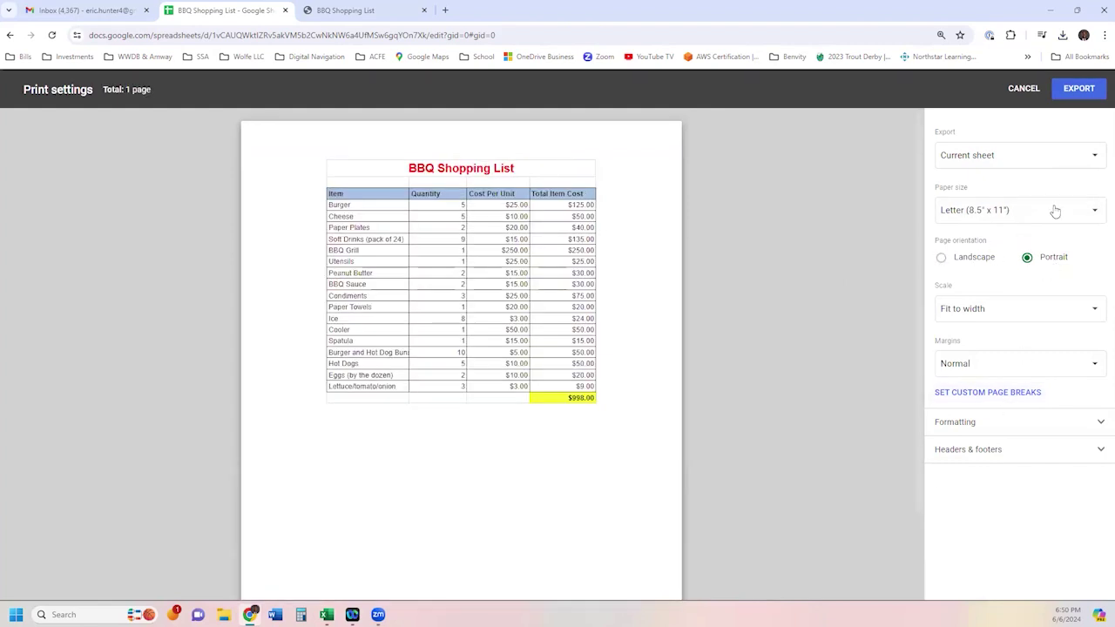
left_click(1078, 89)
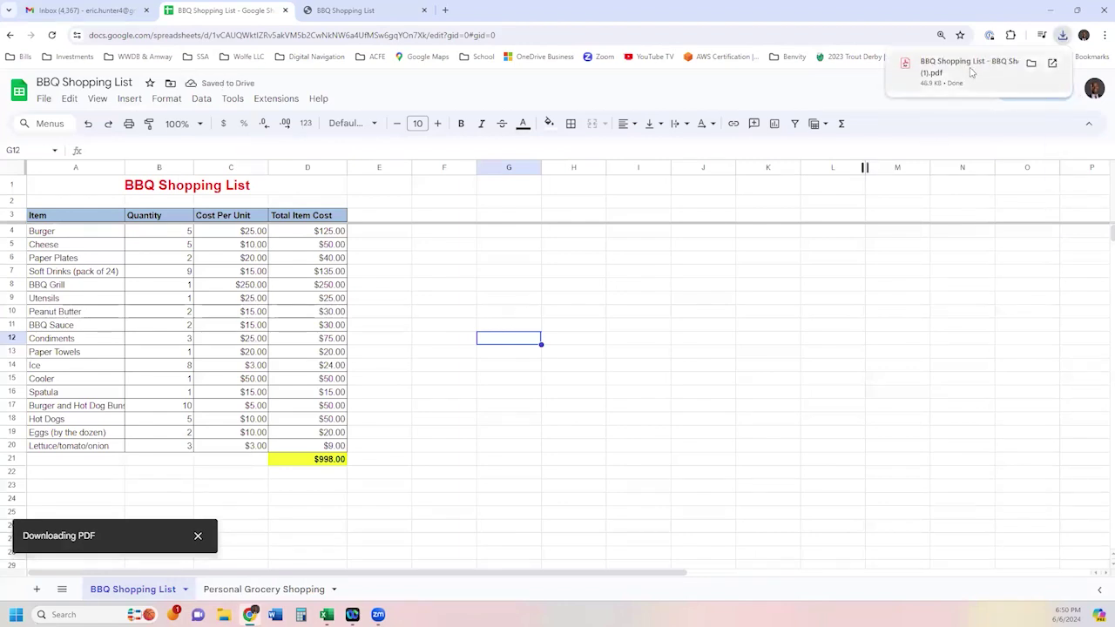
Open the newly downloaded BBQ Shopping List PDF, view it, and close both open PDF tabs.
left_click(967, 67)
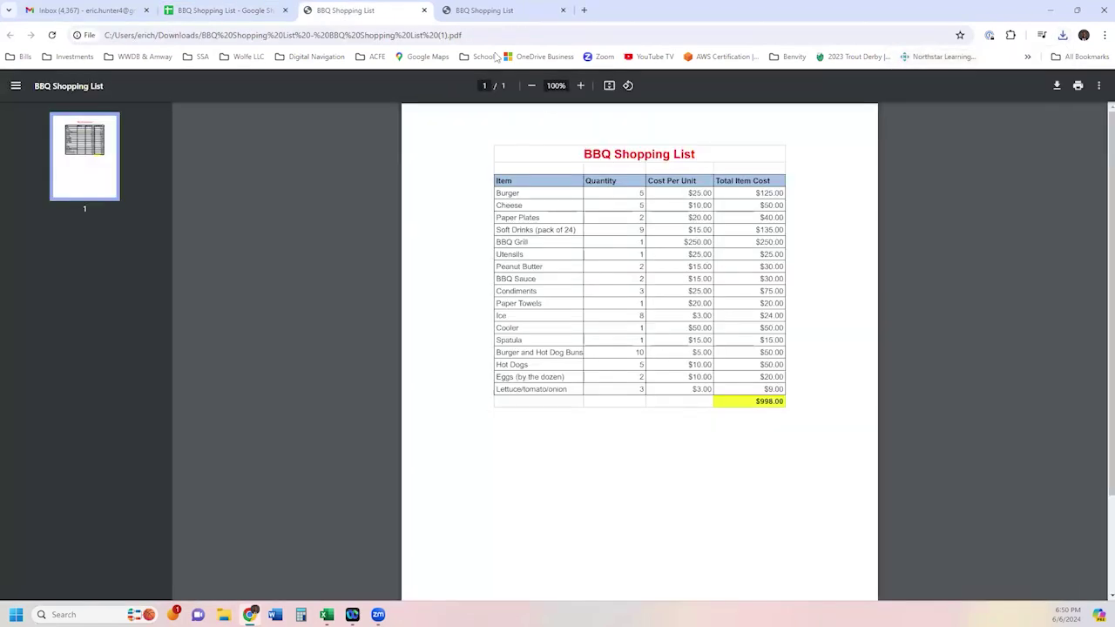
left_click(424, 10)
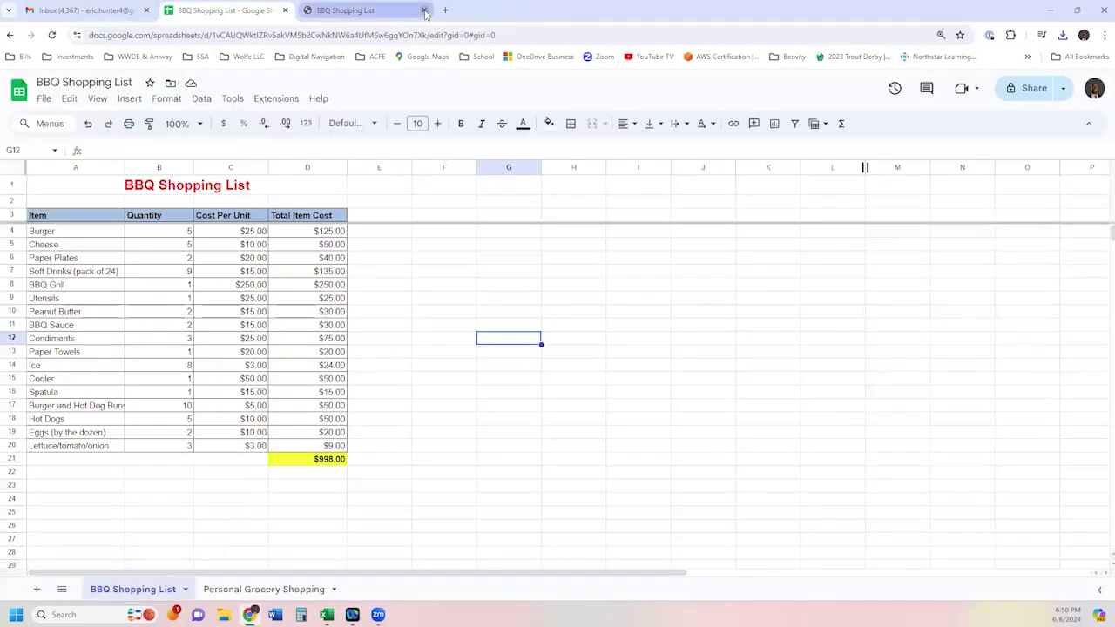
left_click(424, 11)
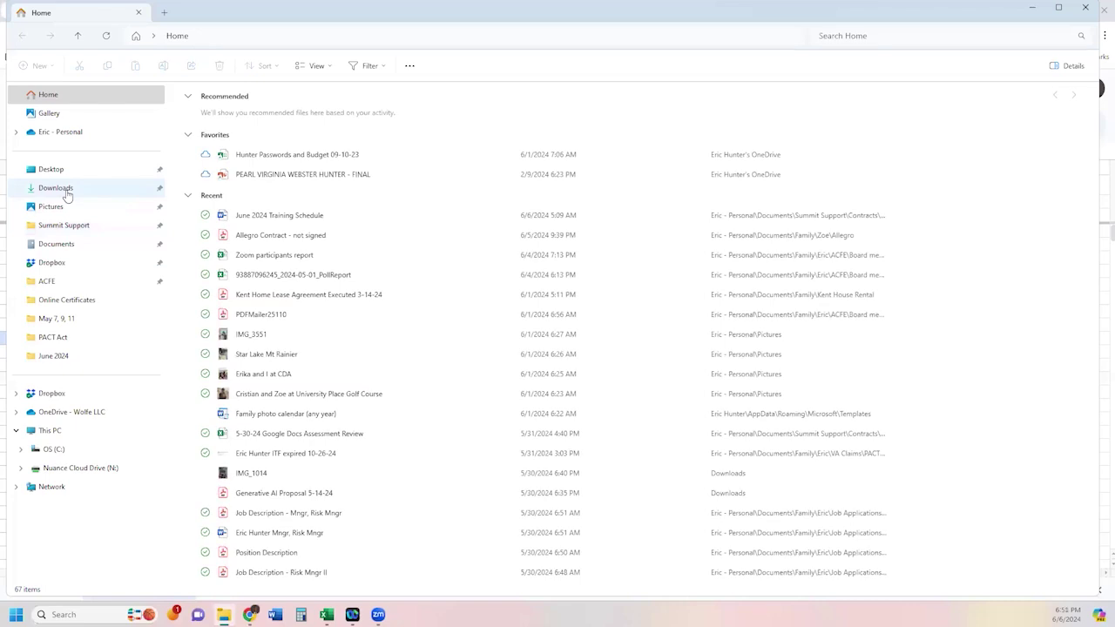
Locate the exported PDFs in the Downloads folder in File Explorer, open BBQ Shopping List - BBQ Shopping List, and close the folder window.
left_click(66, 192)
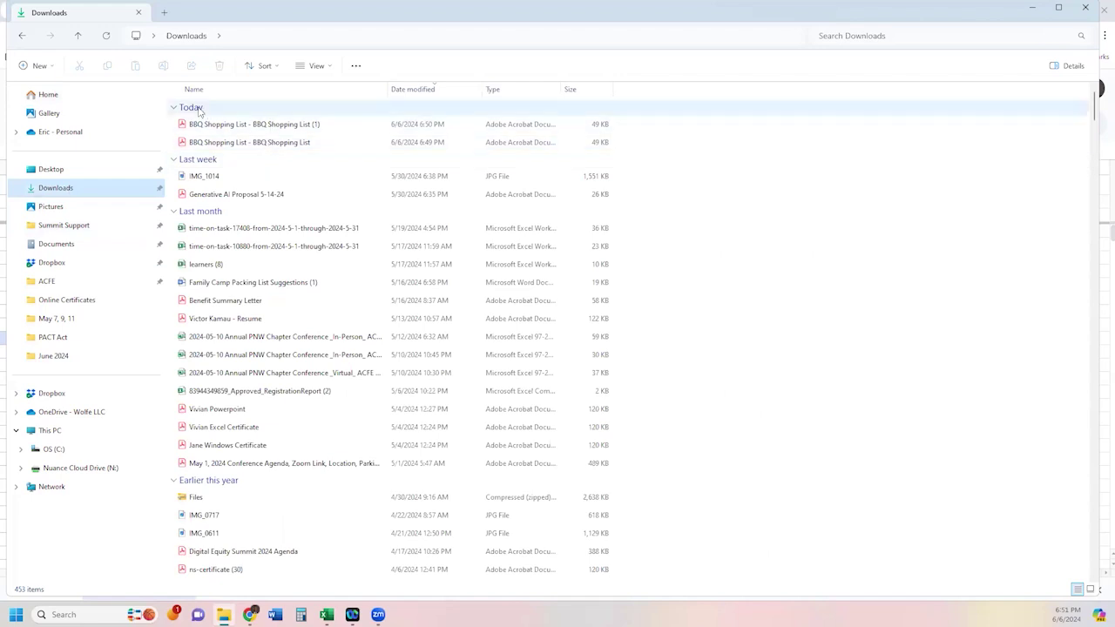
double_click(238, 145)
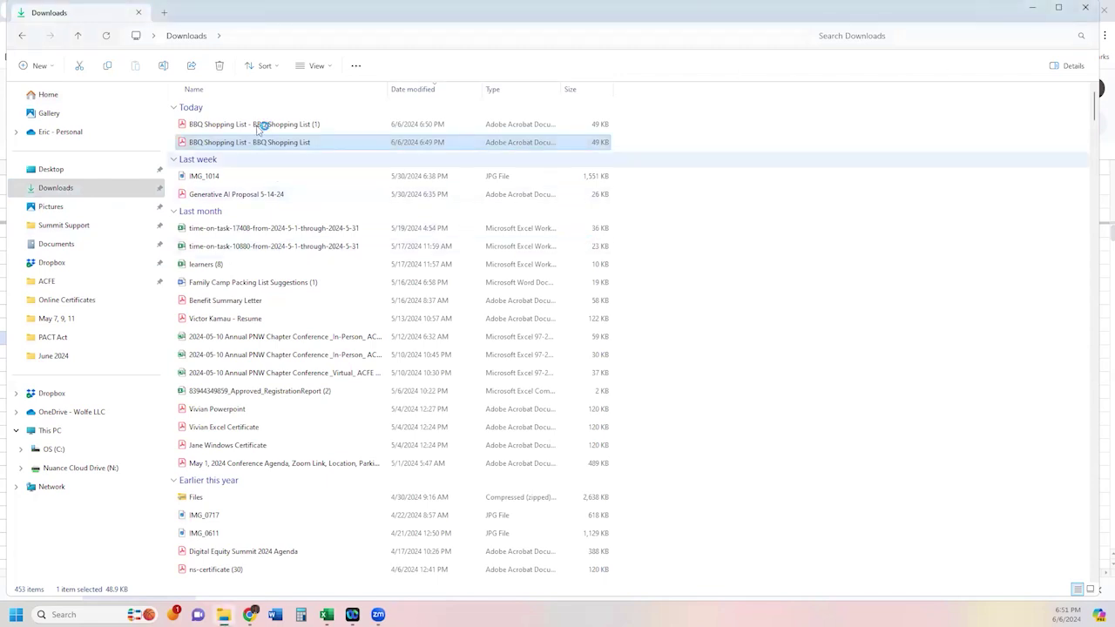
left_click(1087, 8)
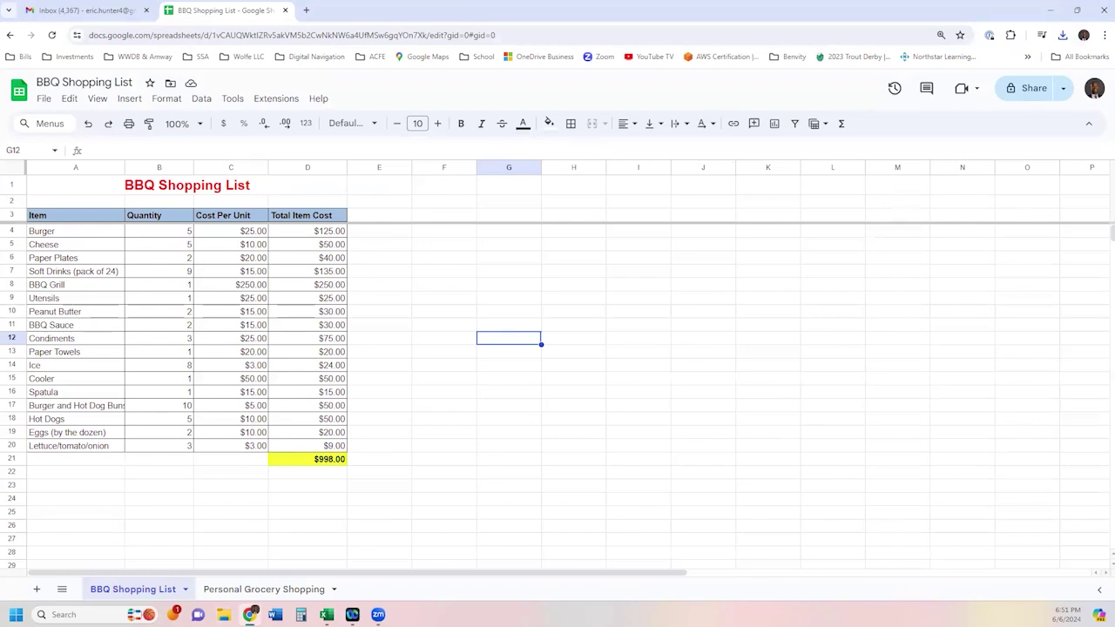
Examine the shopping list's title, item and cost cells, including the formulas in the grand total D21 and Burger total D4.
left_click(109, 343)
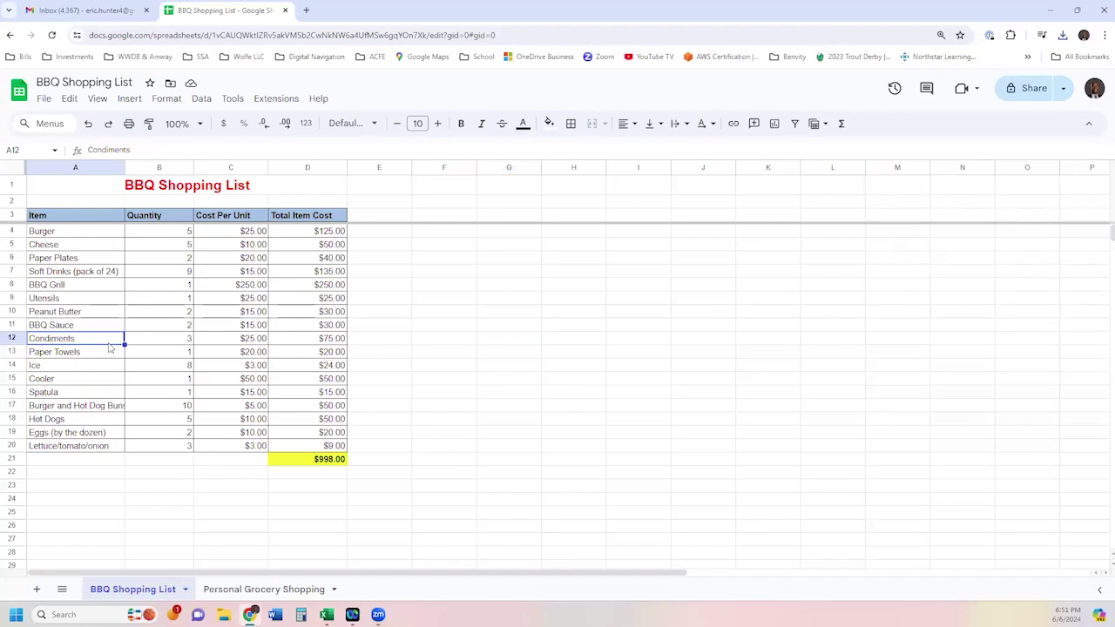
left_click(142, 392)
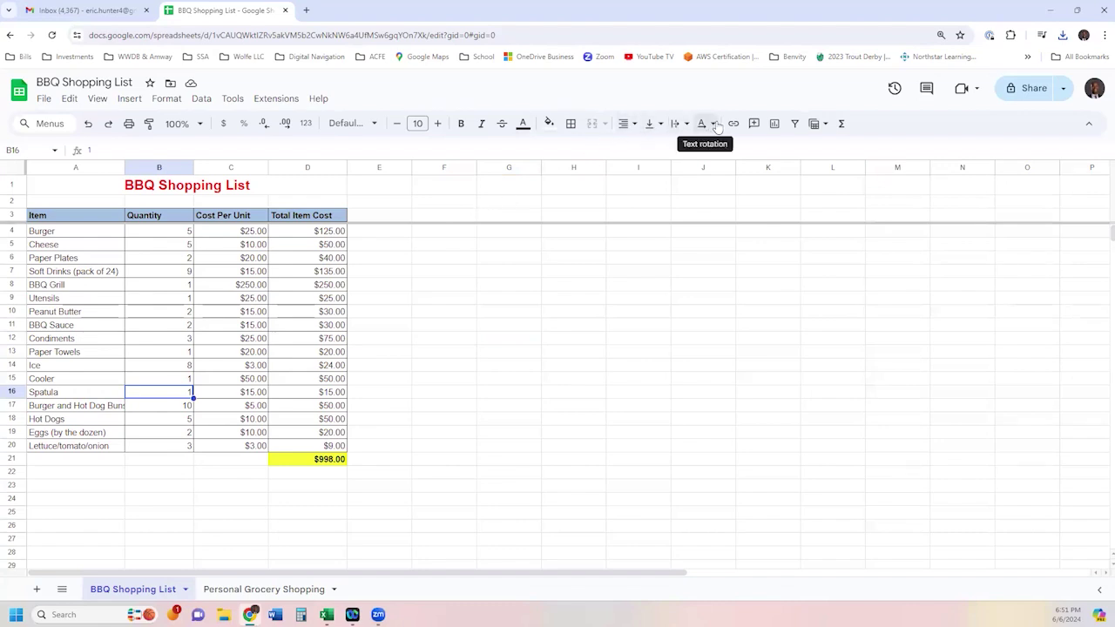
left_click(163, 187)
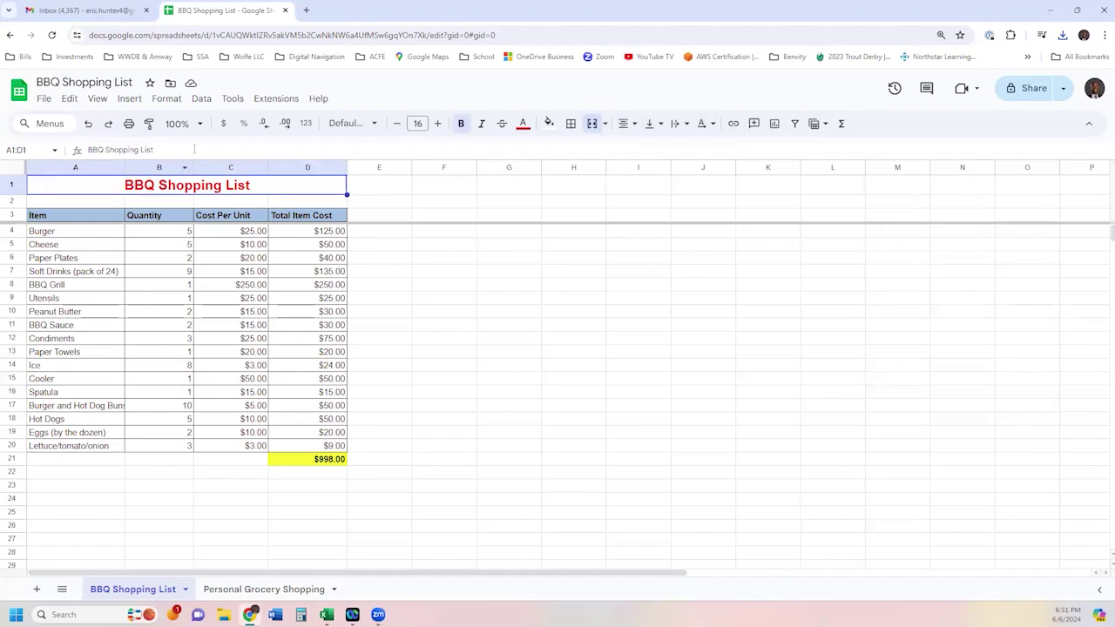
left_click(250, 260)
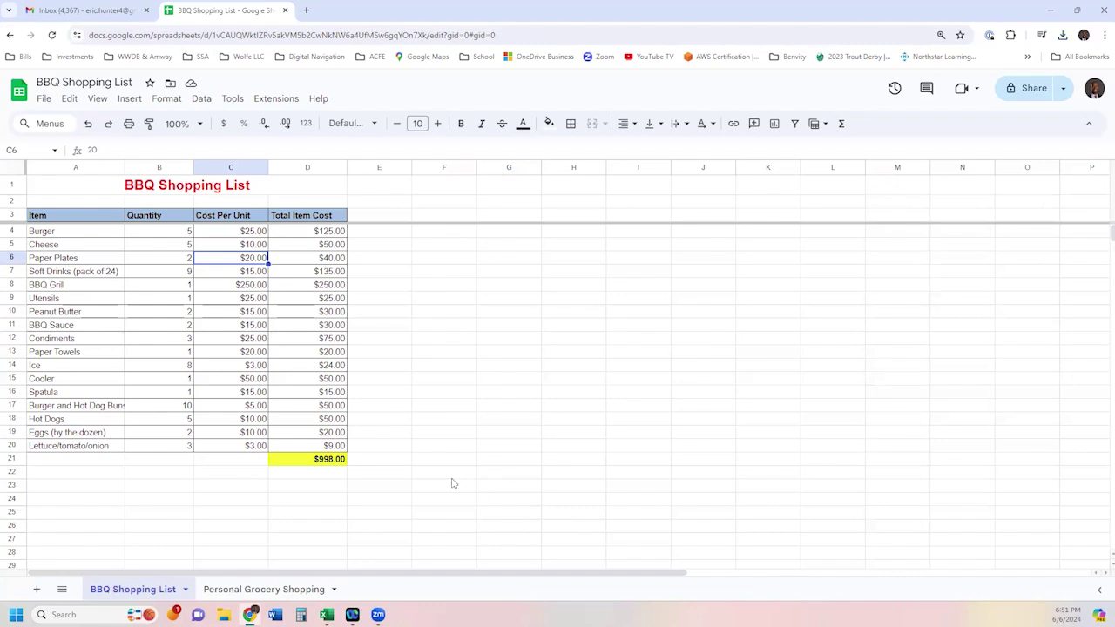
left_click(324, 217)
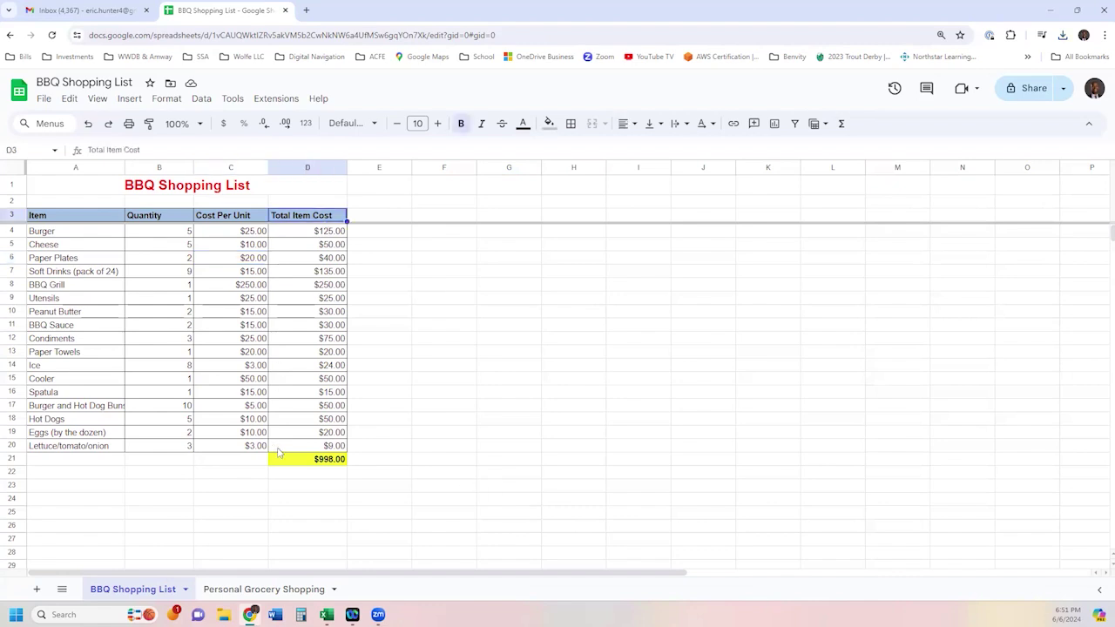
left_click(316, 463)
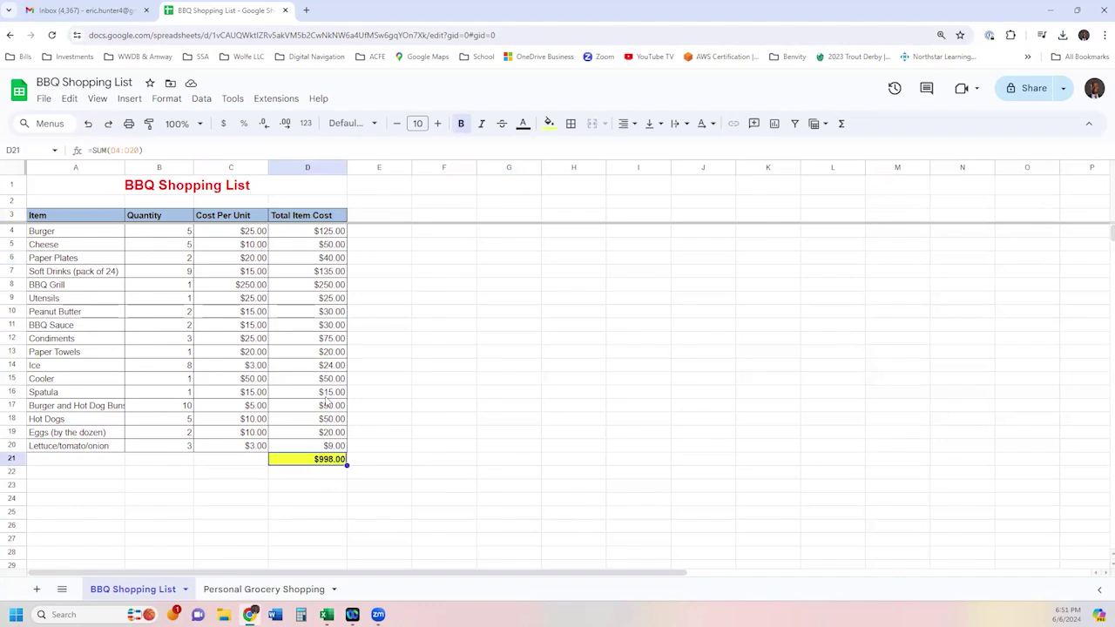
left_click(317, 218)
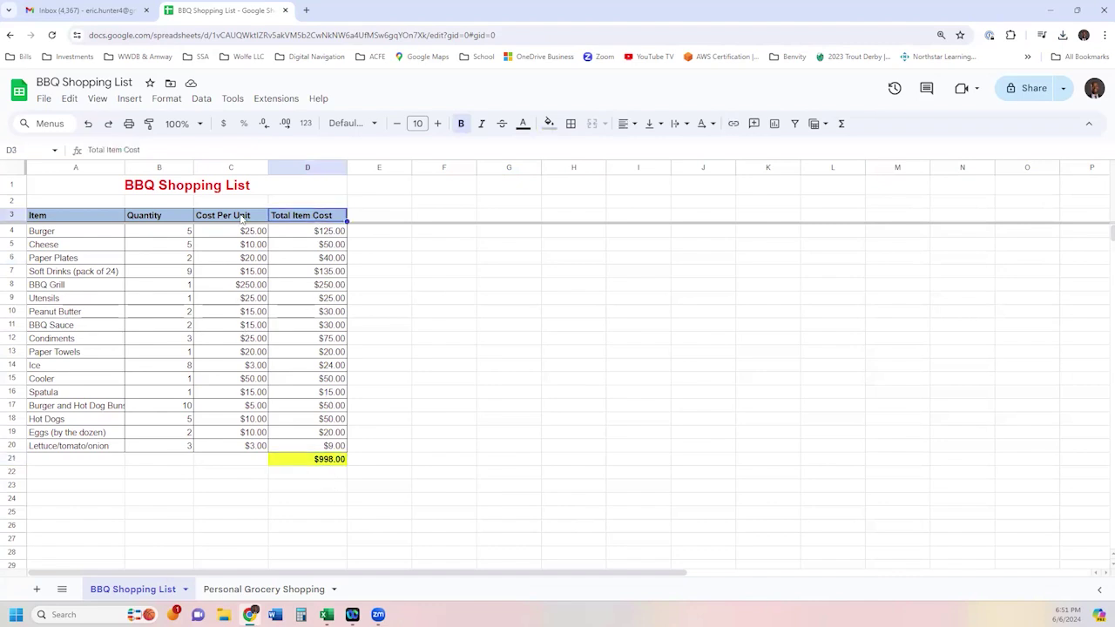
left_click(161, 233)
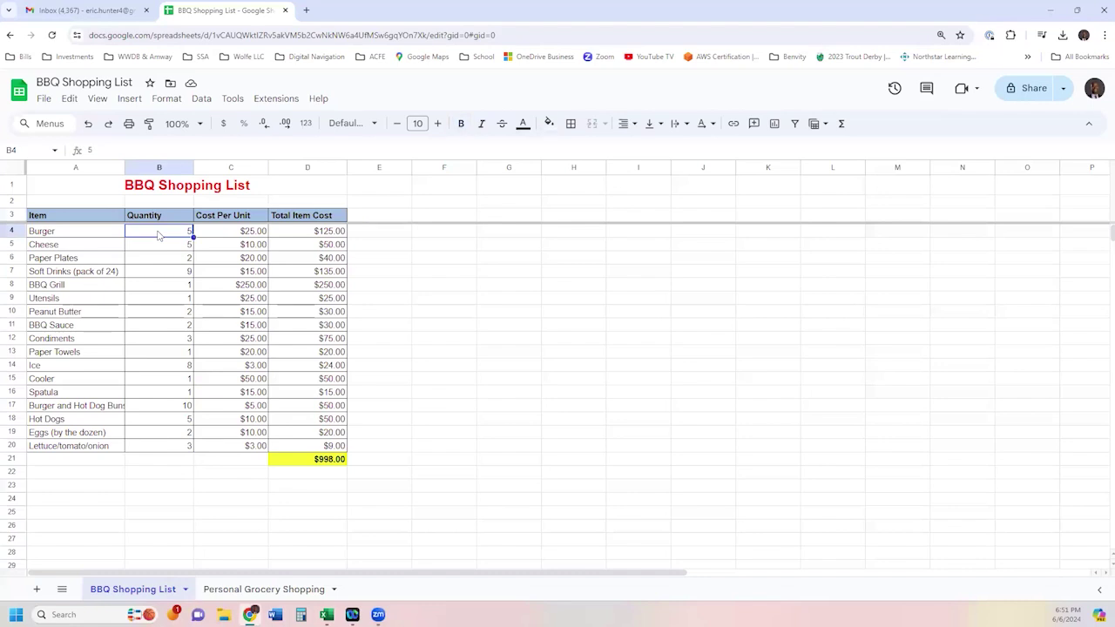
left_click(217, 236)
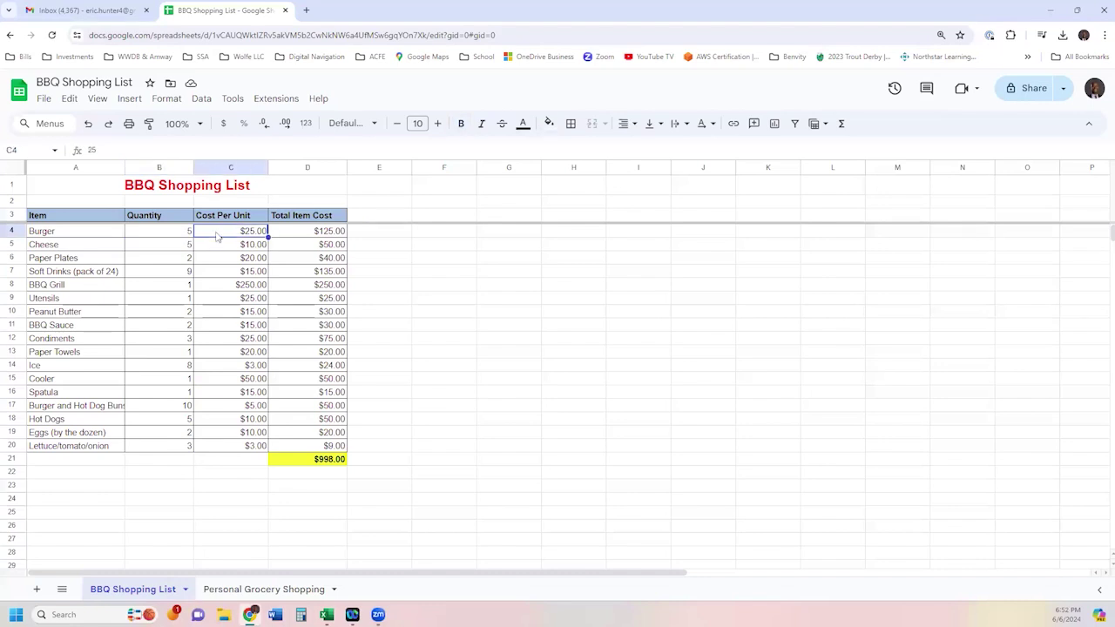
left_click(297, 238)
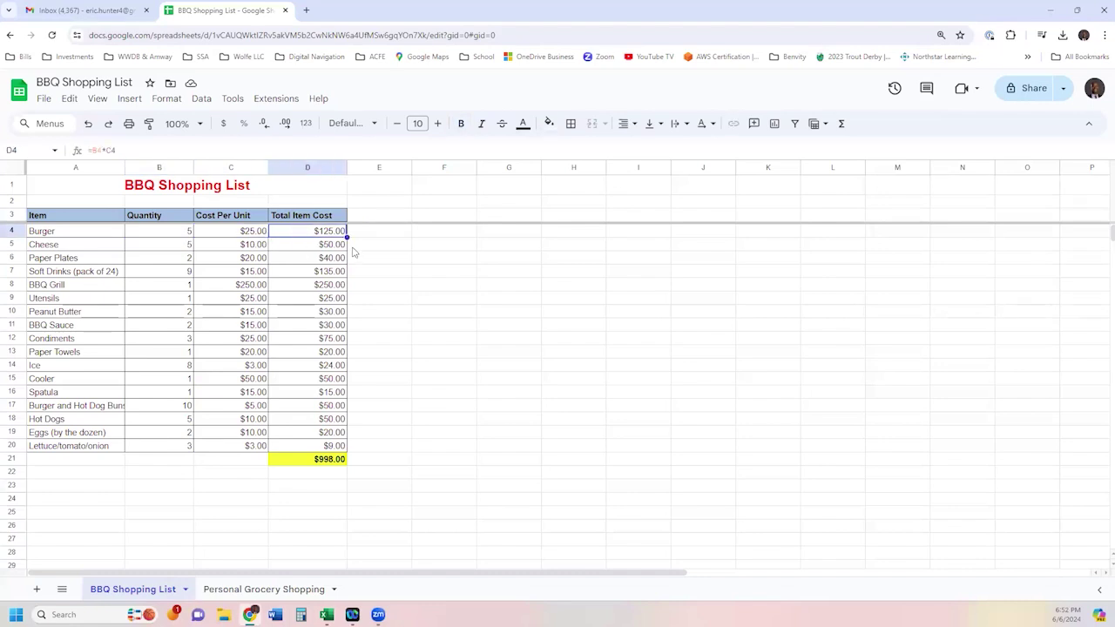
Clear the Total Item Cost formulas in D4:D20 and the grand total formula in D21.
left_click(316, 271)
left_click_drag(314, 233, 307, 445)
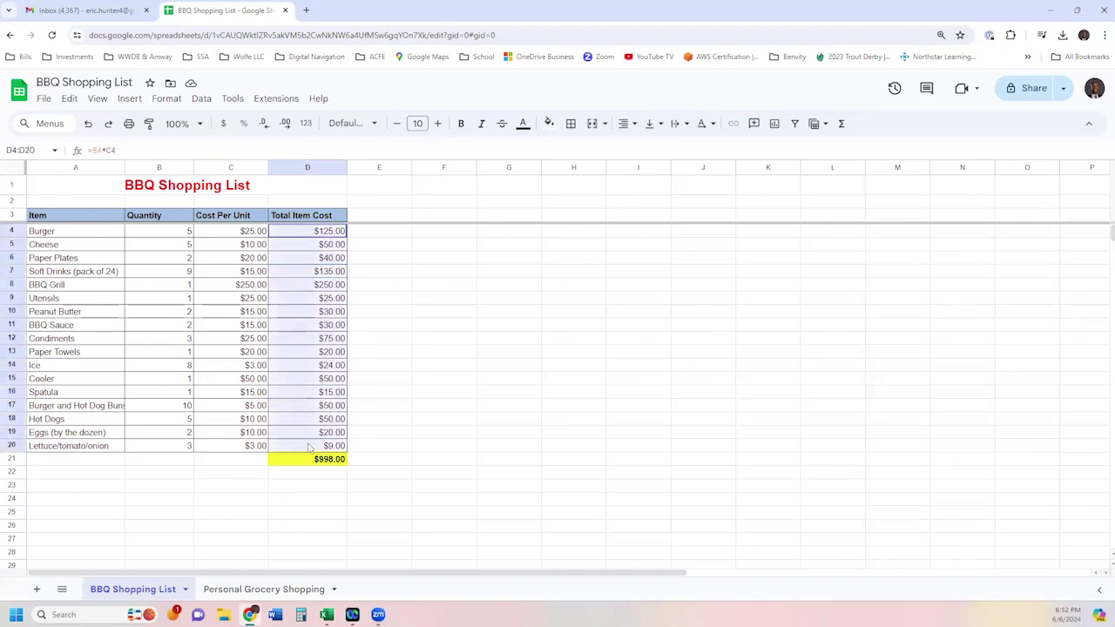
key("Delete")
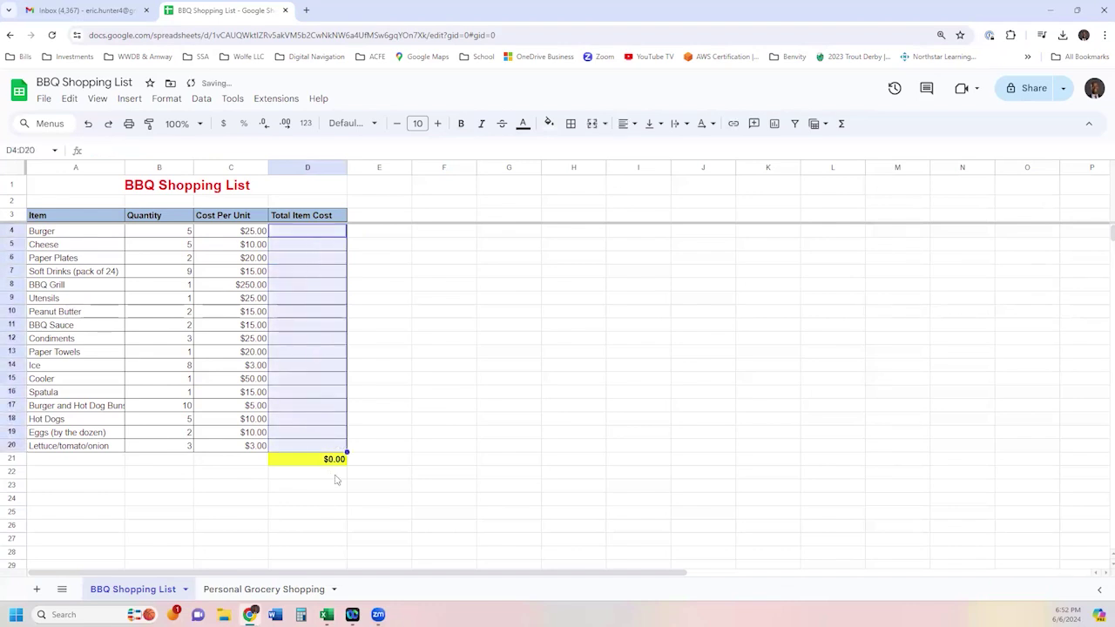
left_click(338, 462)
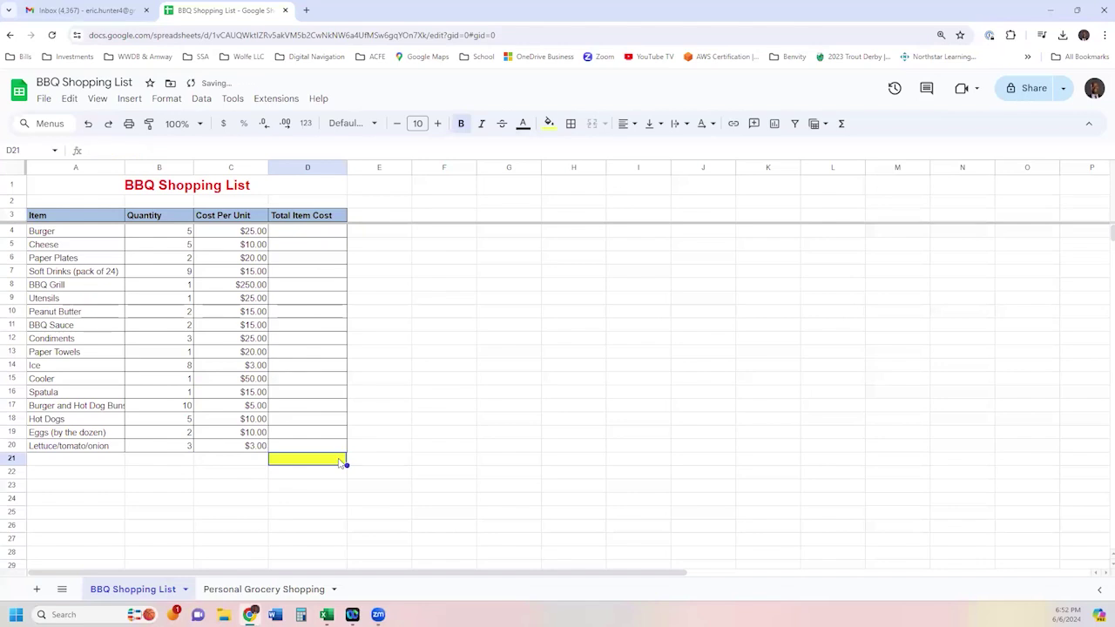
left_click(316, 374)
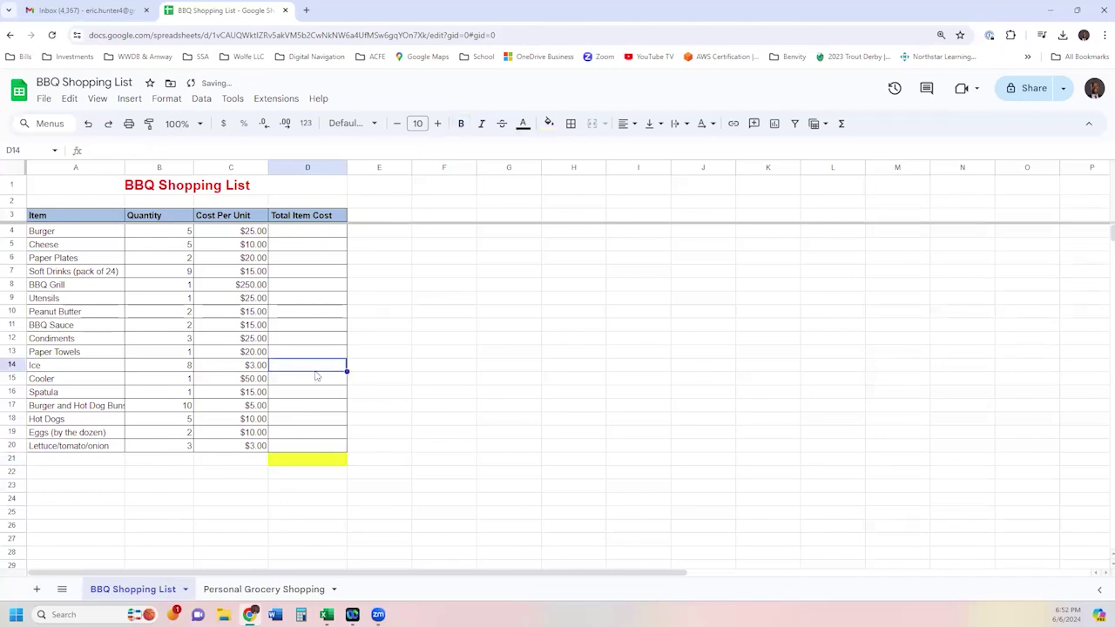
left_click(292, 232)
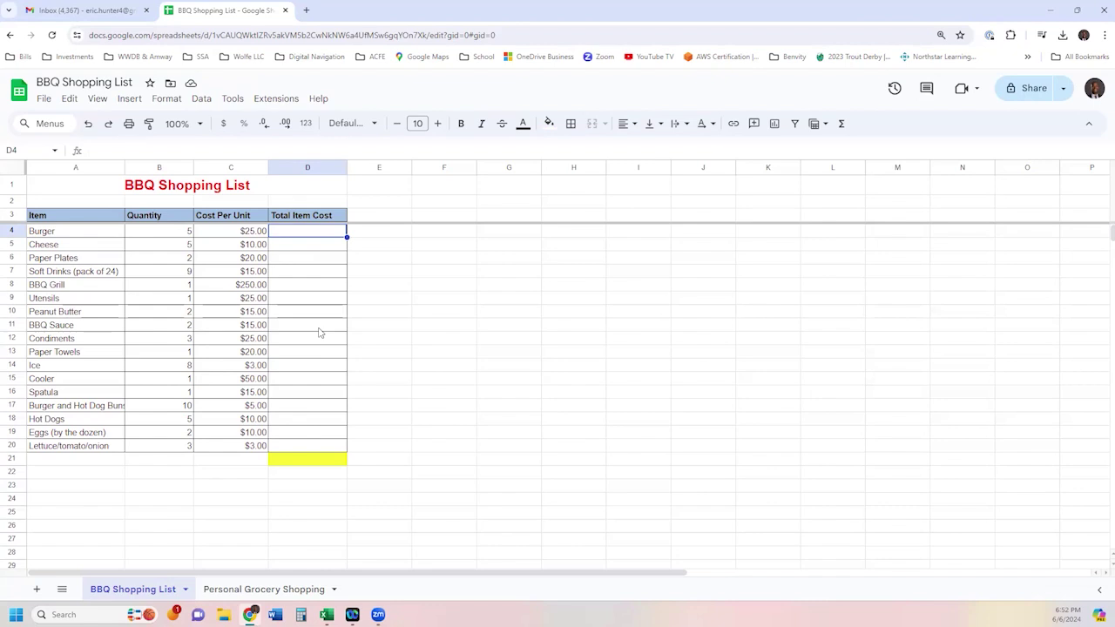
type("=")
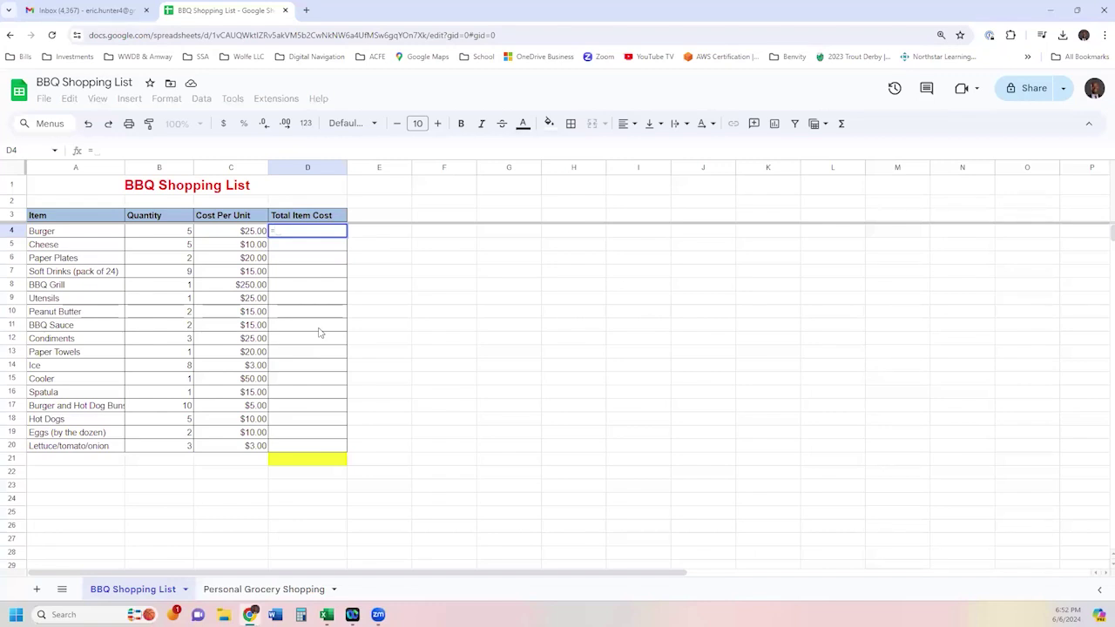
left_click(178, 235)
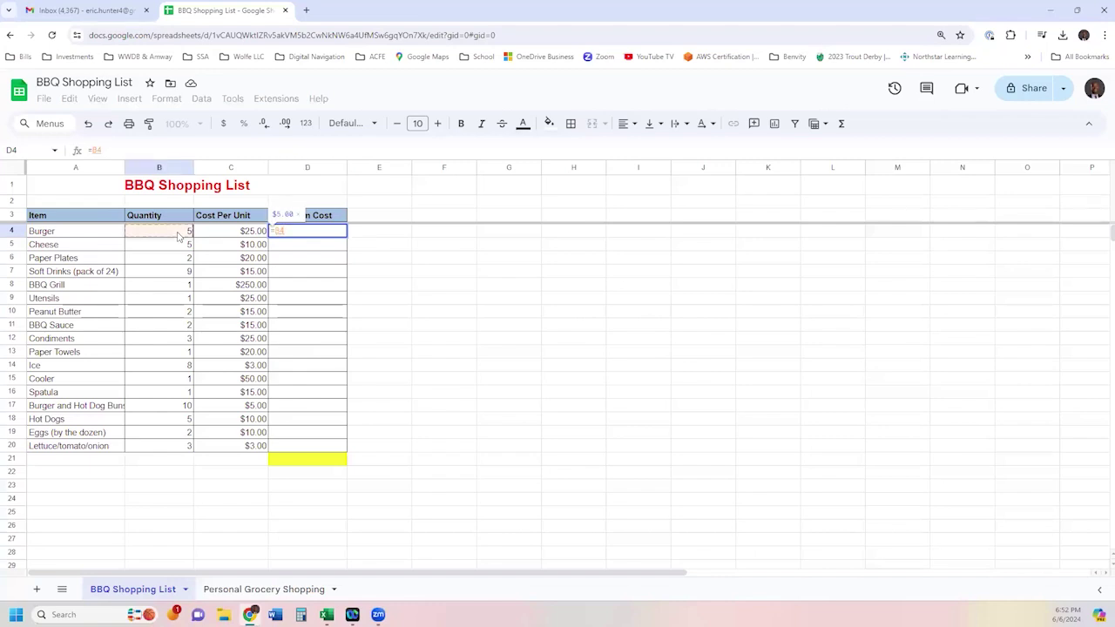
key("Escape")
Inspect the Burger row's Quantity, Cost Per Unit and Total Item Cost cells that the multiplication formula involves.
left_click(201, 233)
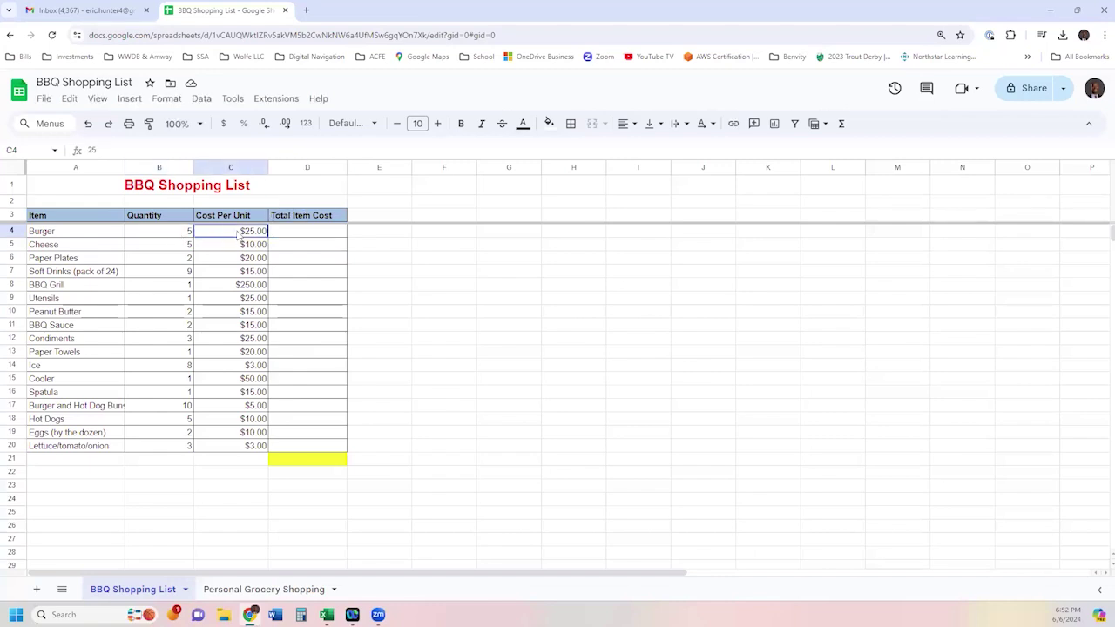
left_click(184, 234)
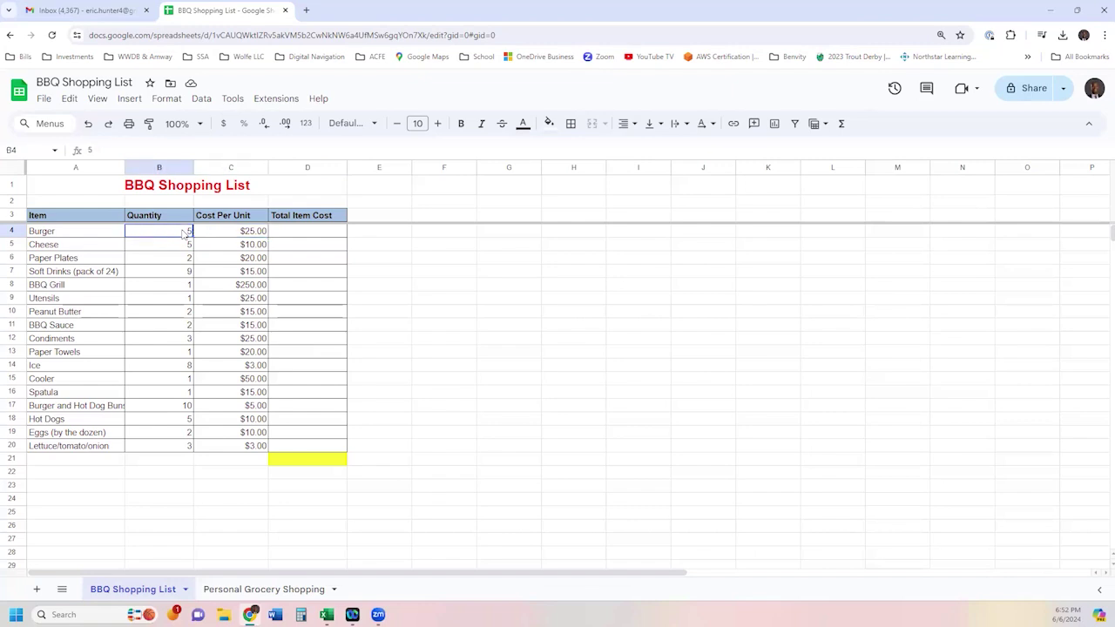
left_click(253, 234)
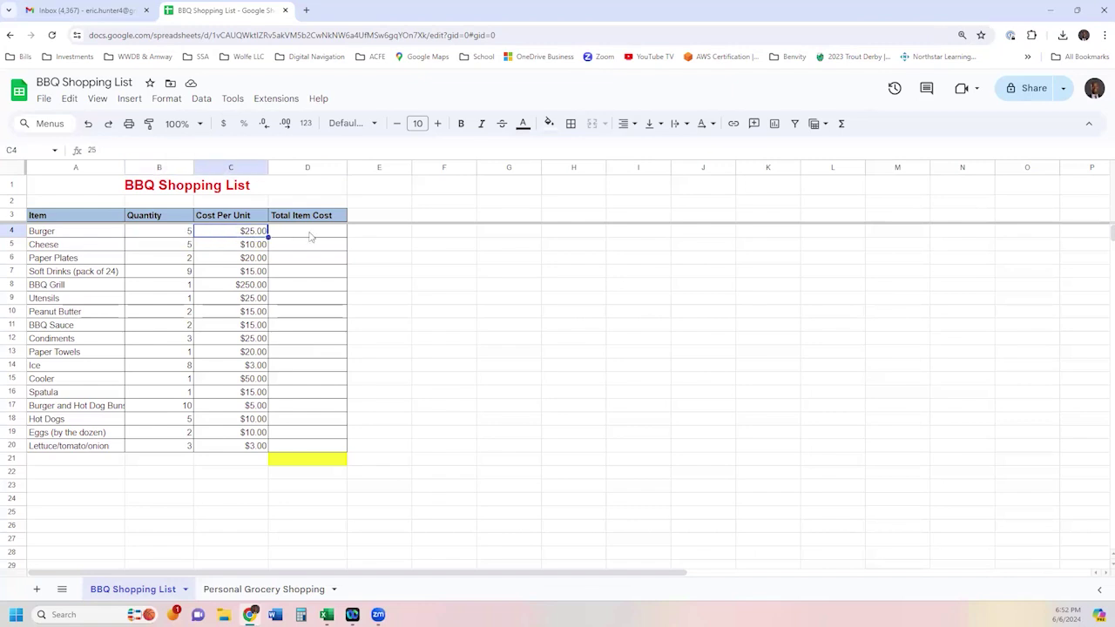
left_click(313, 236)
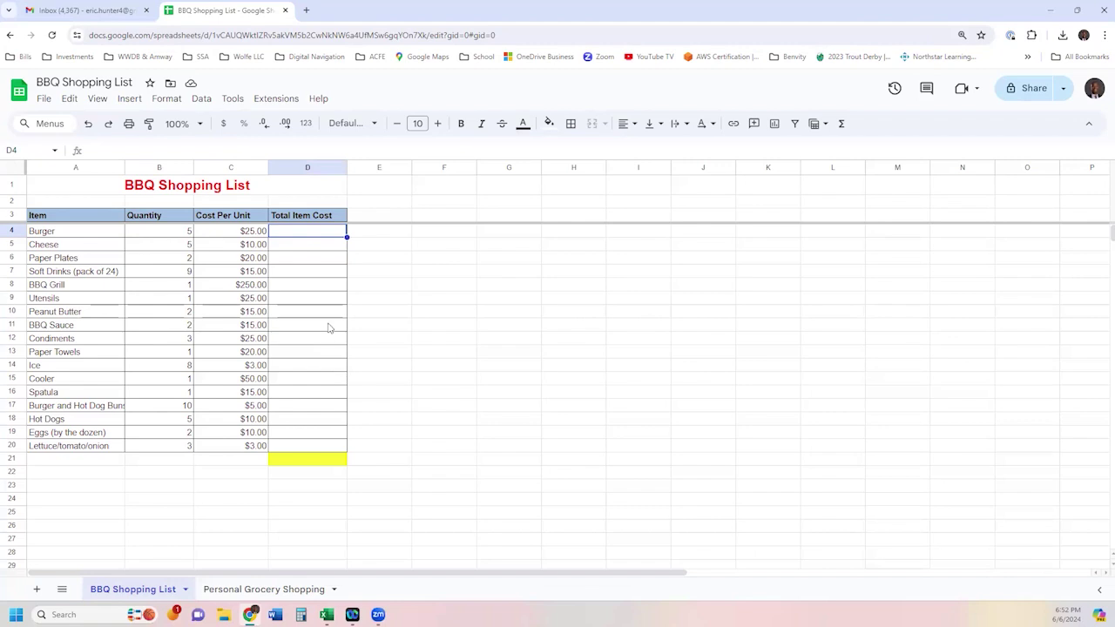
left_click(177, 233)
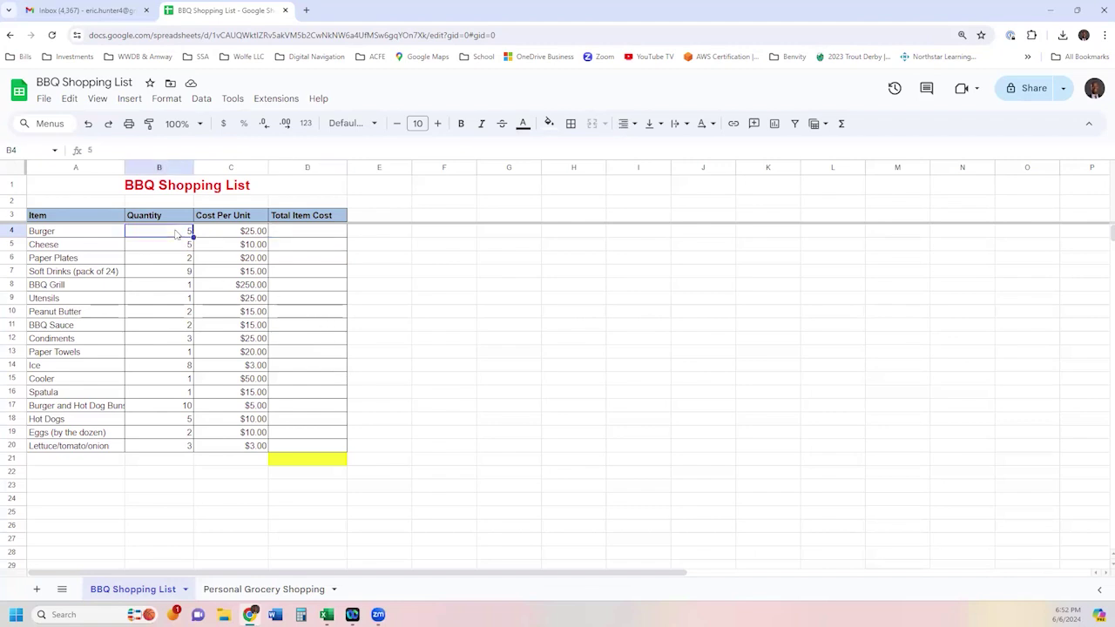
Enter the formula =B4*C4 in Burger's Total Item Cost cell D4 and dismiss the suggested autofill.
left_click(235, 237)
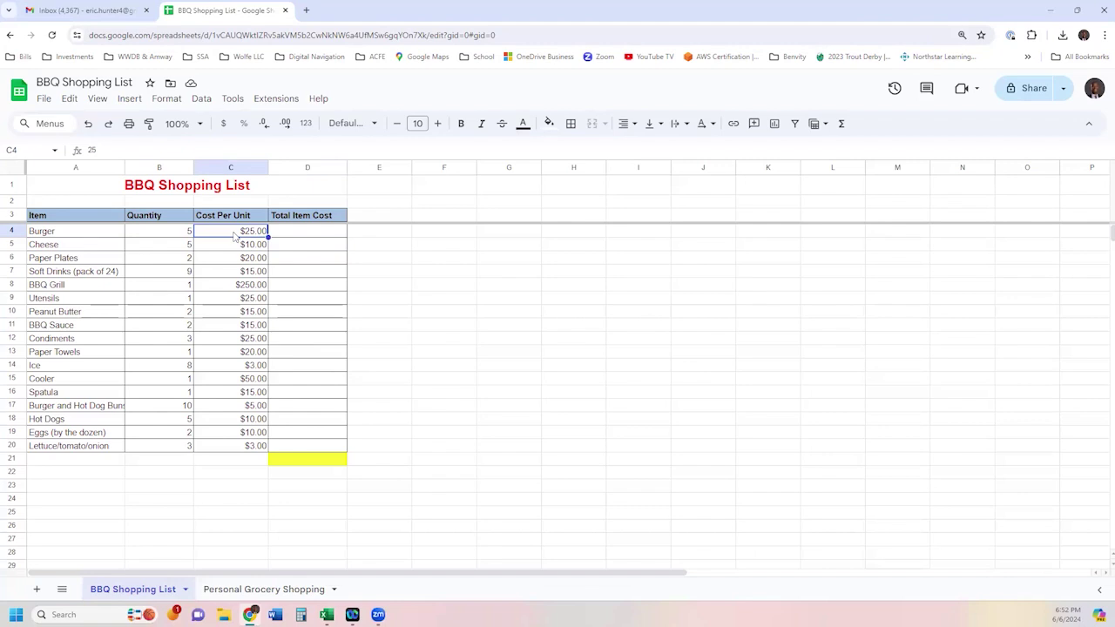
left_click(306, 236)
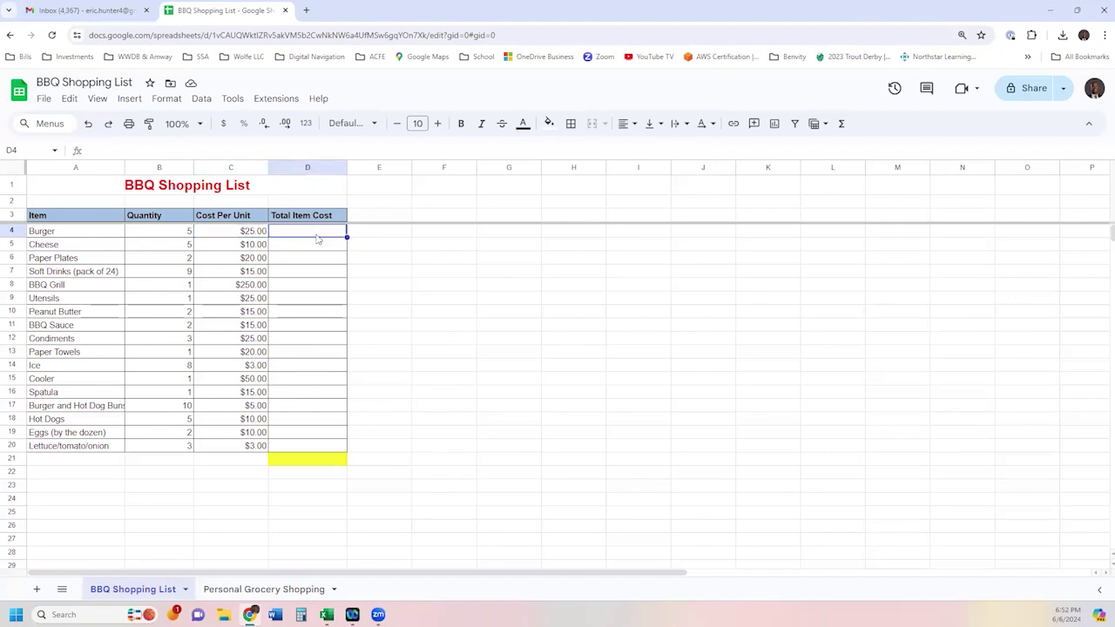
type("=")
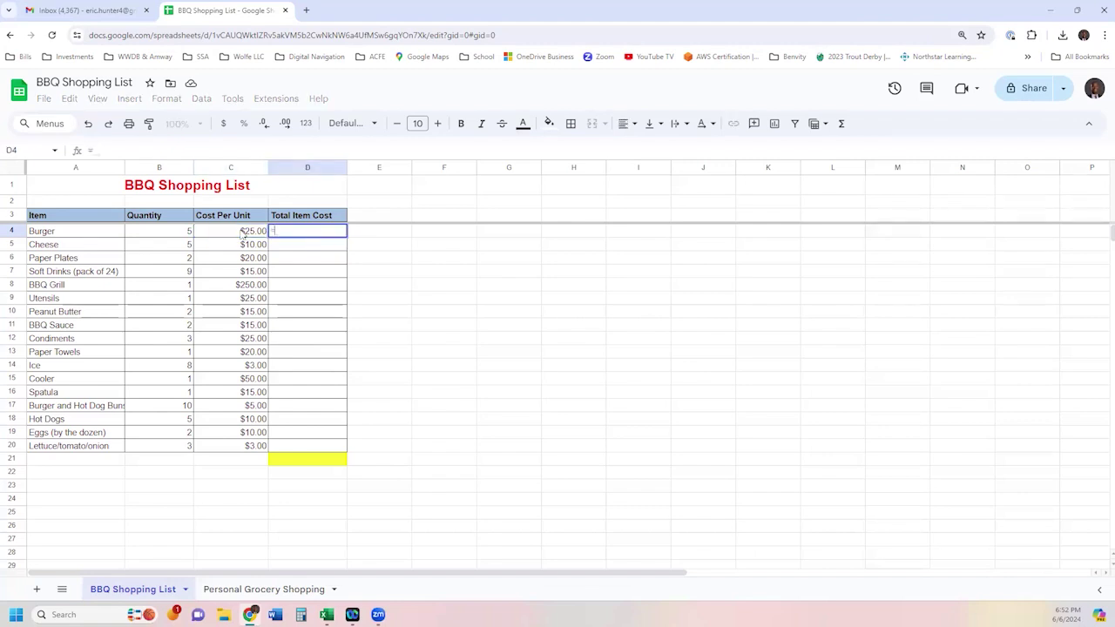
left_click(165, 237)
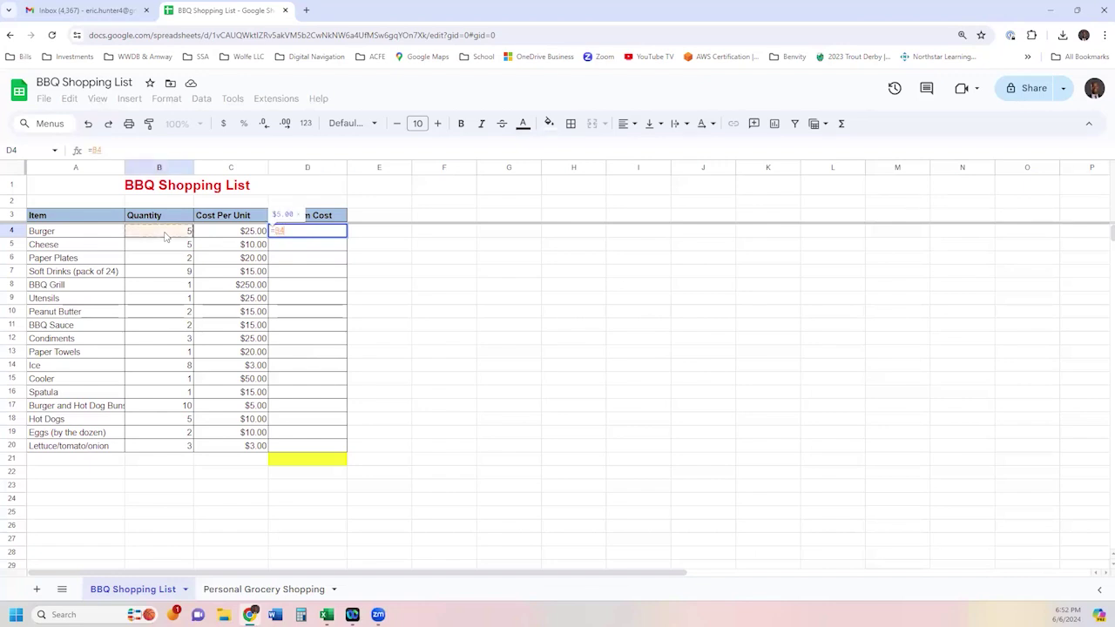
type("*")
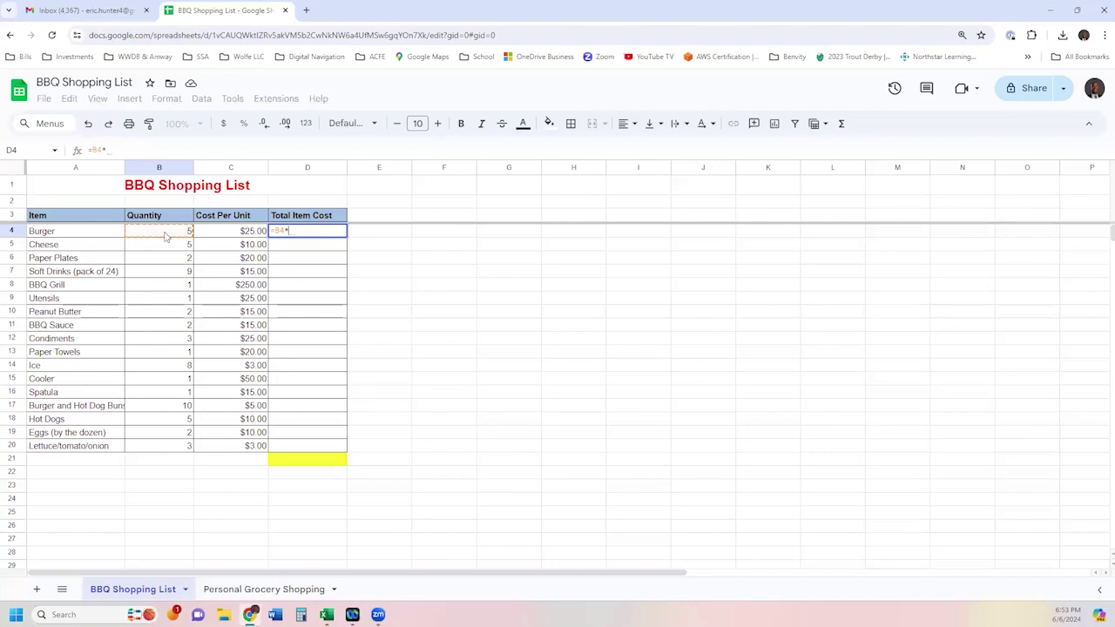
left_click(225, 235)
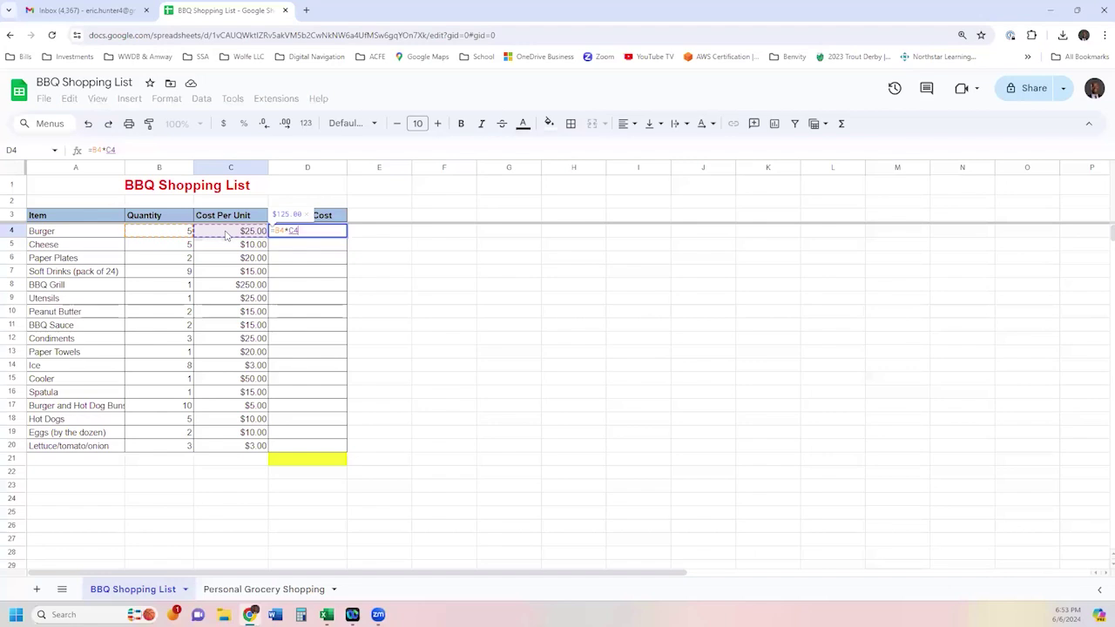
key("Return")
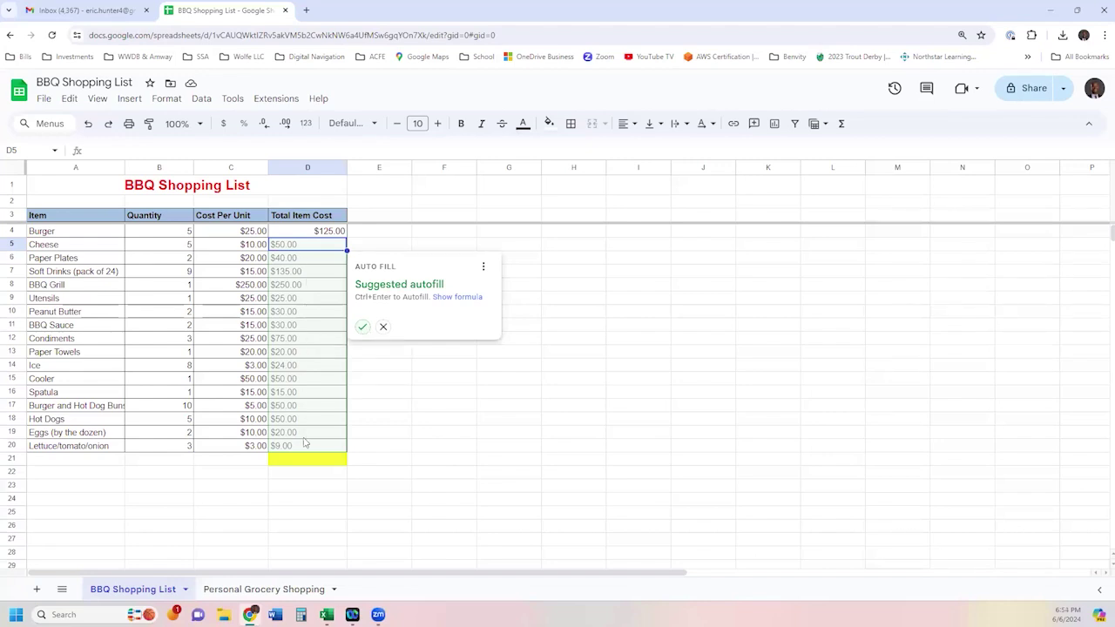
left_click(381, 328)
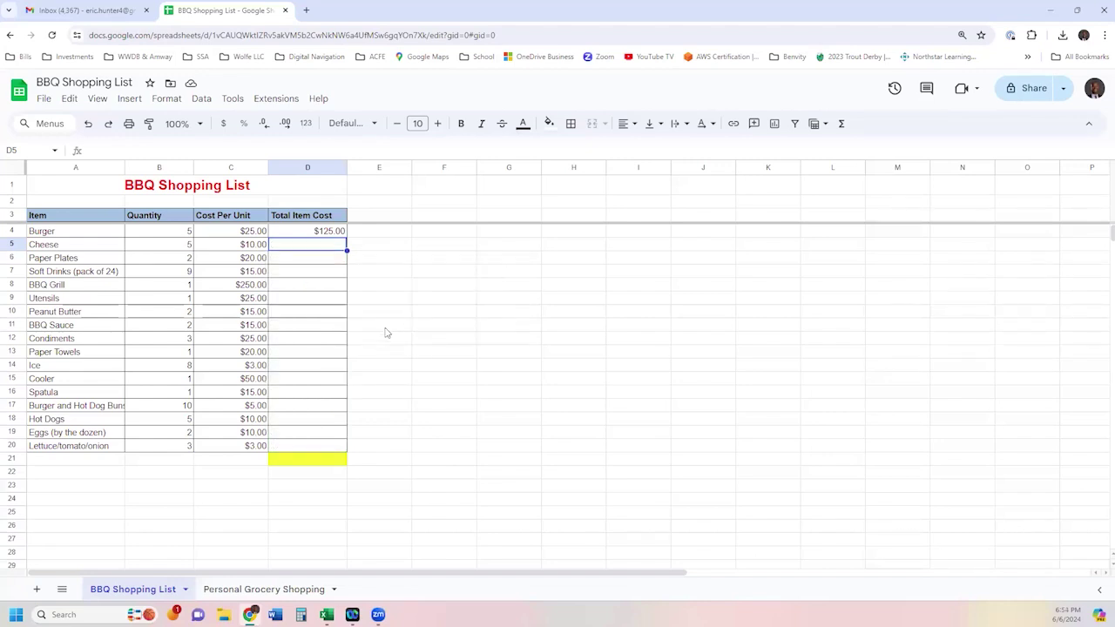
Enter the formula =B5*C5 in Cheese's Total Item Cost cell D5.
type("=")
left_click(190, 249)
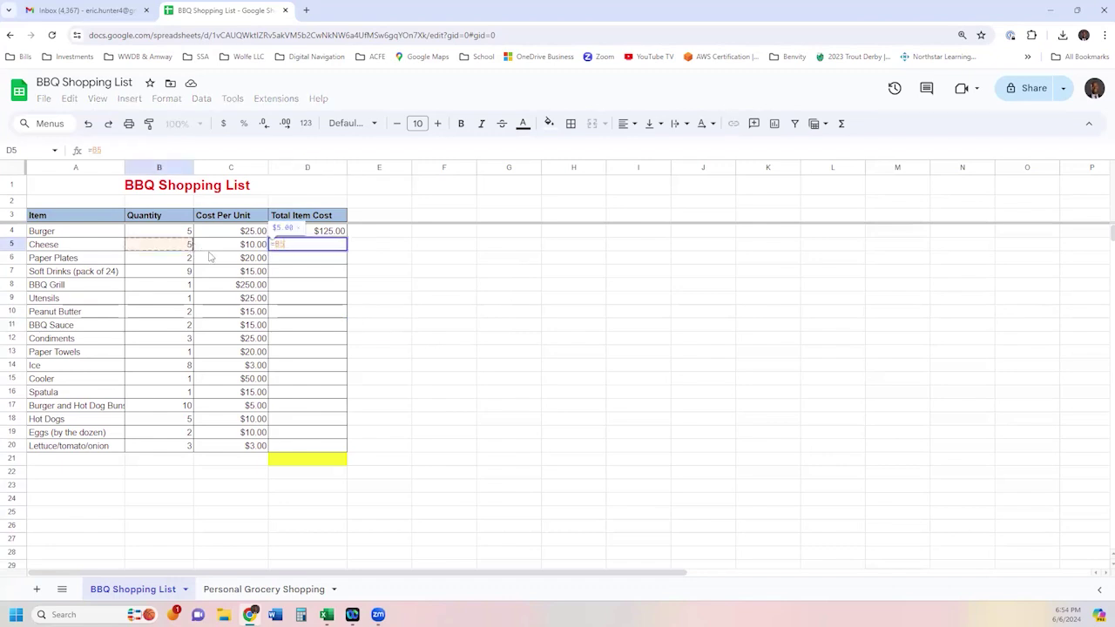
type("*")
left_click(254, 252)
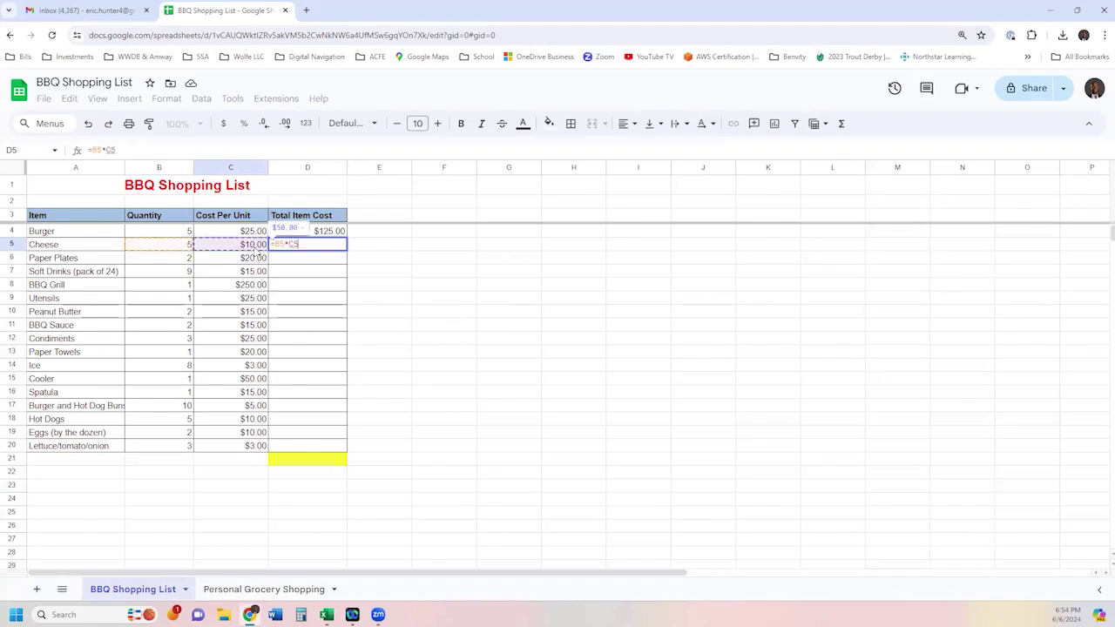
key("Return")
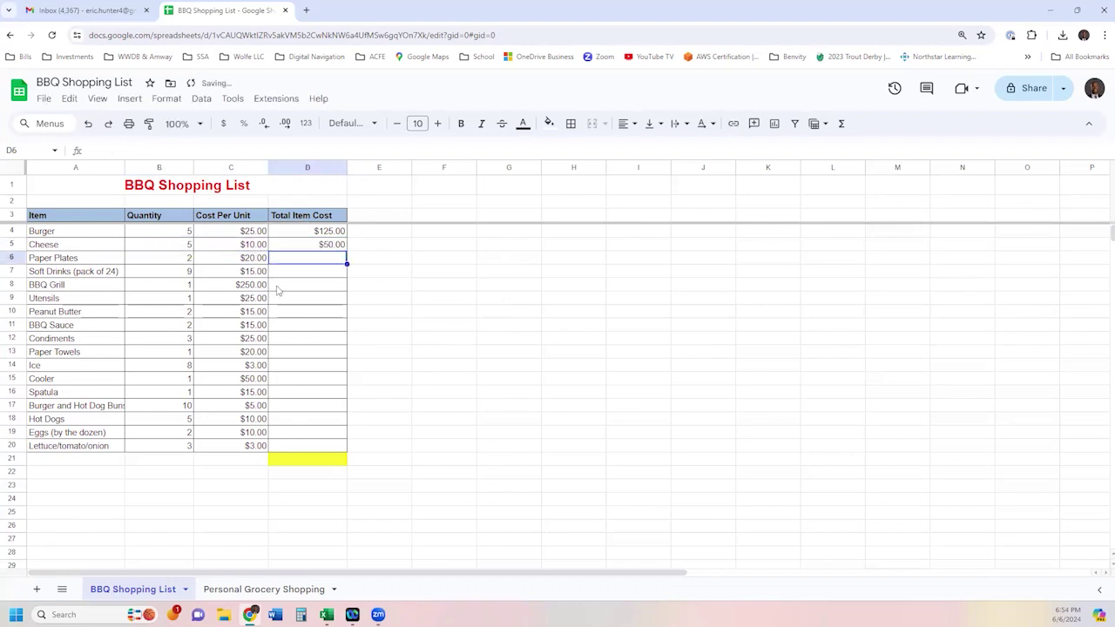
Examine the D5 formula, the empty Total Item Cost cells below it, and the Quantity and Cost Per Unit cells in rows 6 to 8.
left_click(327, 249)
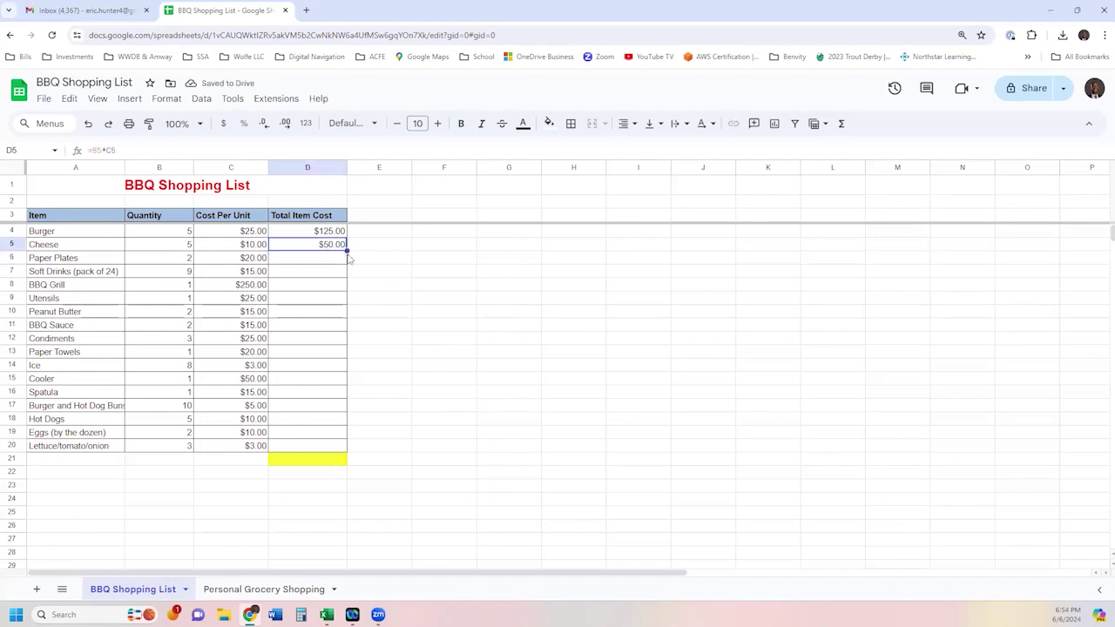
left_click_drag(325, 259, 330, 448)
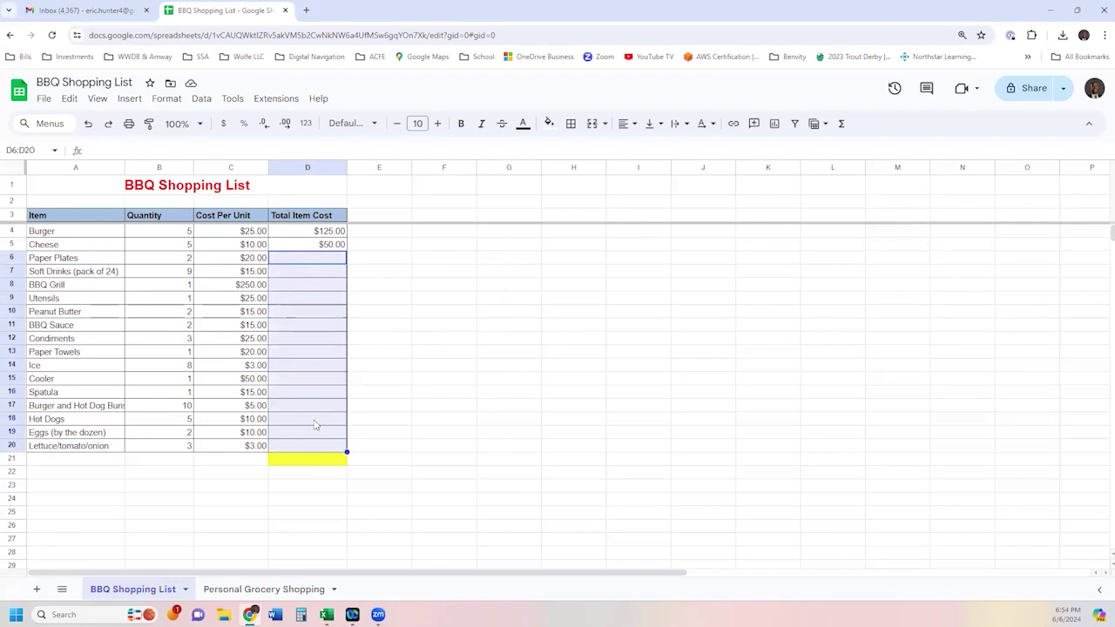
left_click(304, 301)
left_click_drag(187, 262, 177, 282)
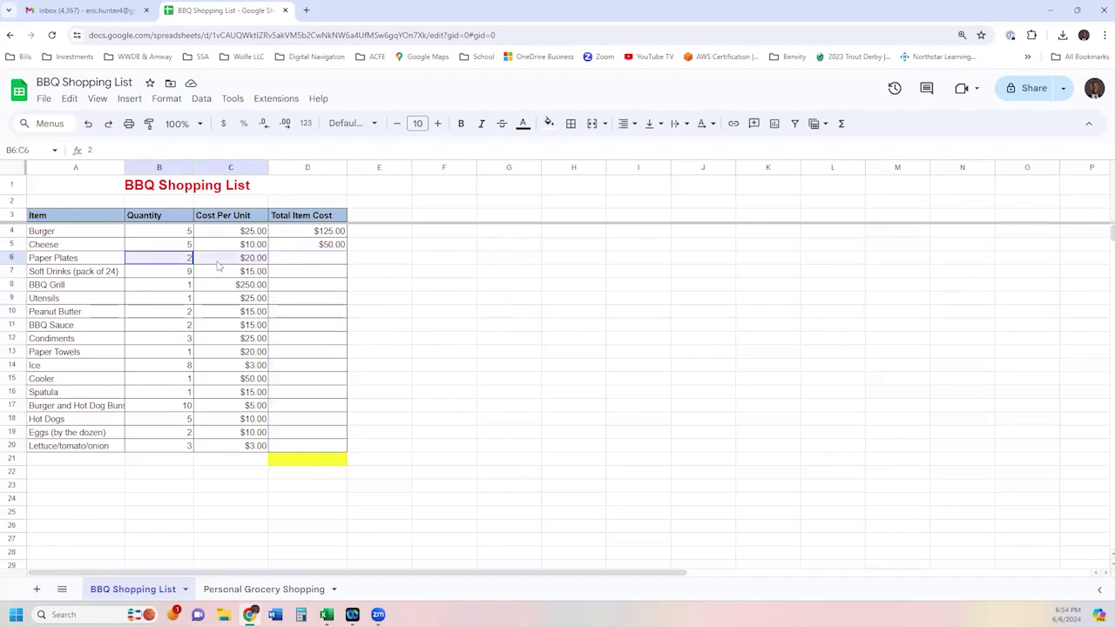
left_click(180, 278)
left_click(220, 276)
left_click(187, 288)
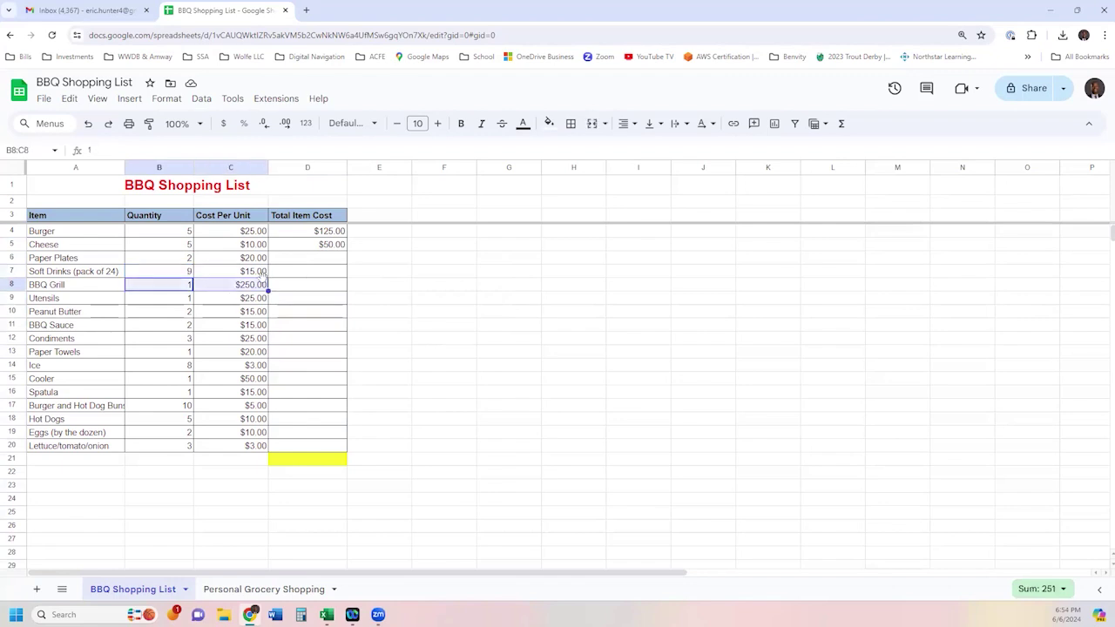
left_click(318, 274)
Fill the Total Item Cost formula from D5 down through the Lettuce/tomato/onion row, D20.
left_click(331, 248)
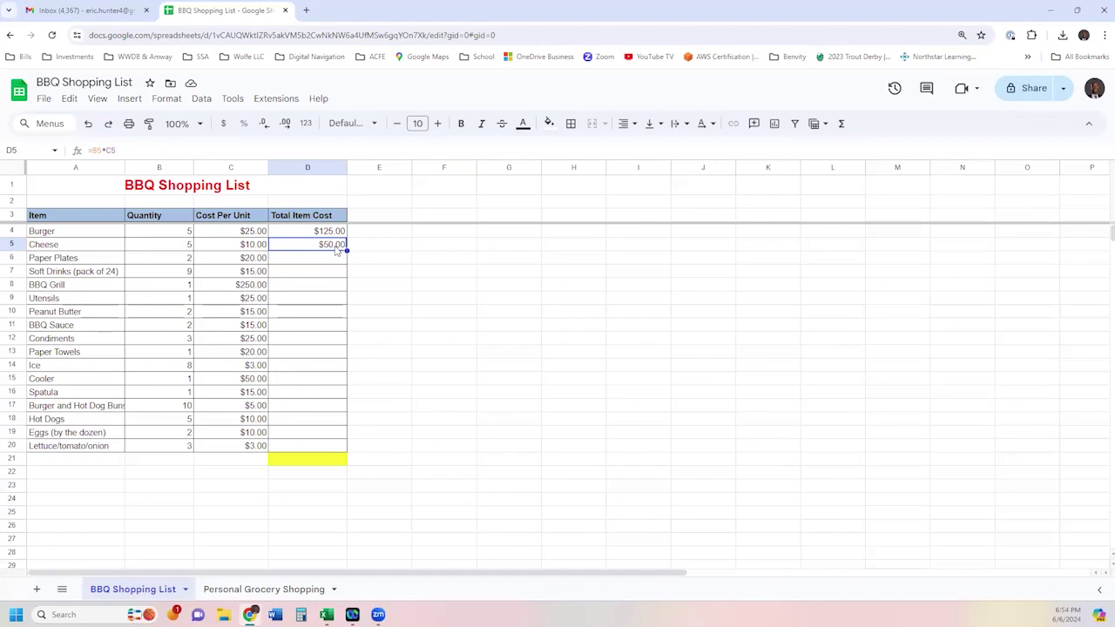
left_click_drag(332, 263, 336, 437)
left_click(327, 251)
left_click_drag(346, 250, 346, 451)
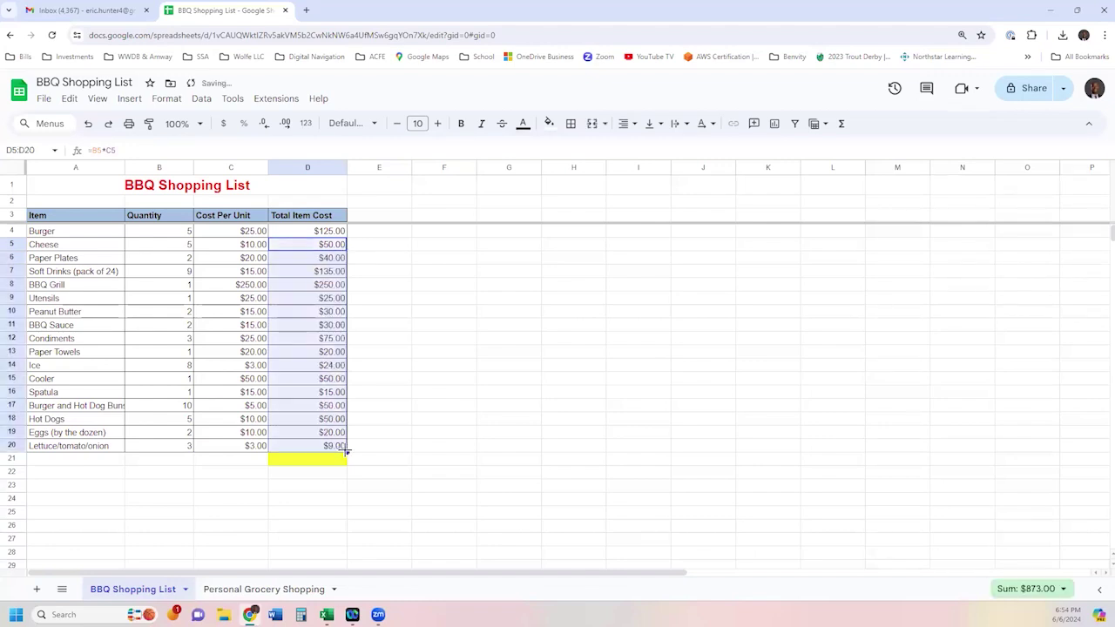
Check the filled multiplication formulas in the Total Item Cost column, from Soft Drinks down to Lettuce/tomato/onion.
left_click(318, 271)
left_click(331, 289)
left_click(329, 301)
left_click(329, 312)
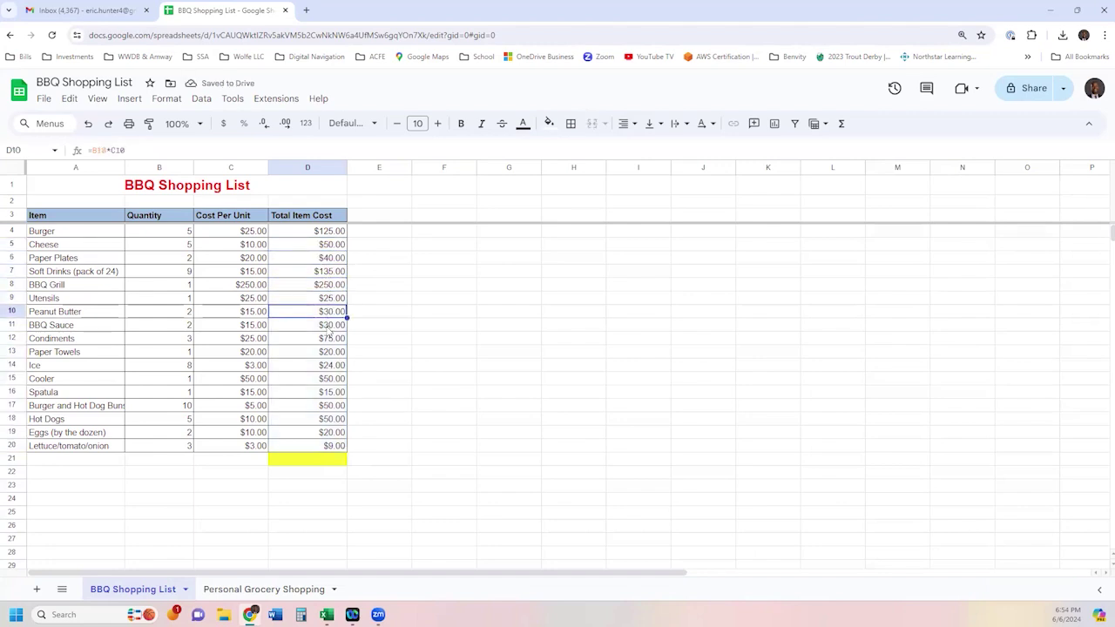
left_click(340, 250)
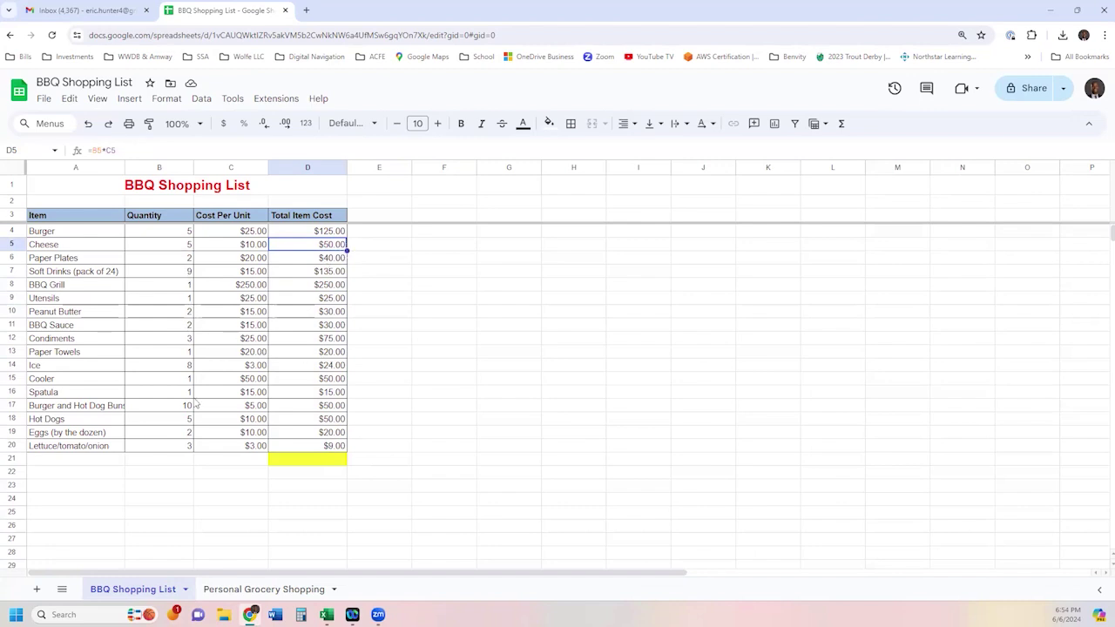
left_click(302, 407)
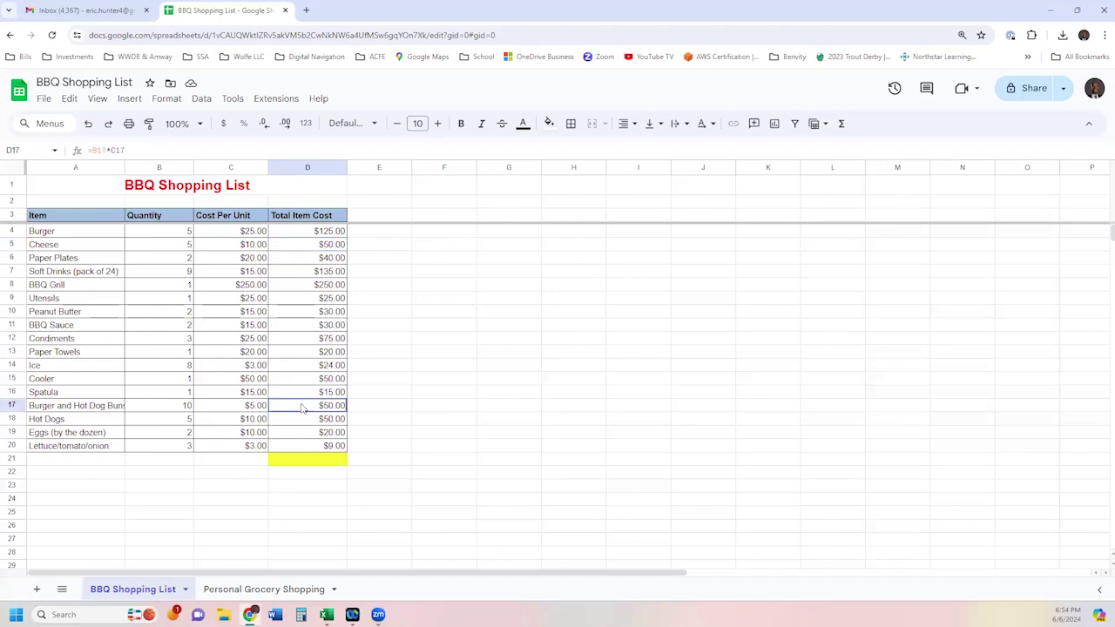
left_click(315, 425)
left_click(321, 433)
left_click(326, 446)
left_click(327, 380)
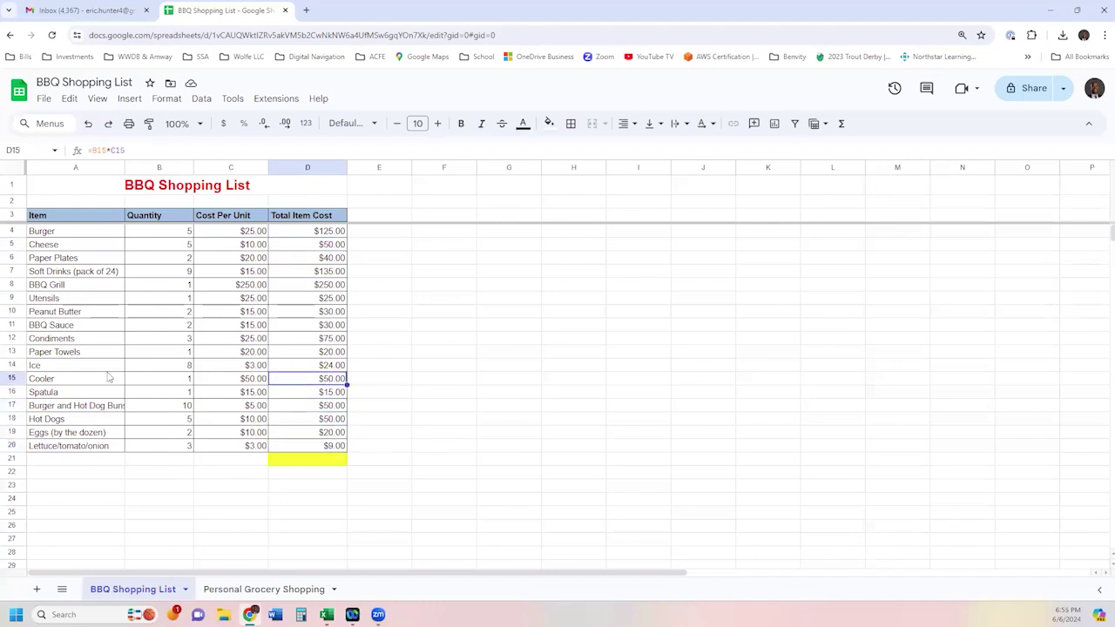
left_click(296, 367)
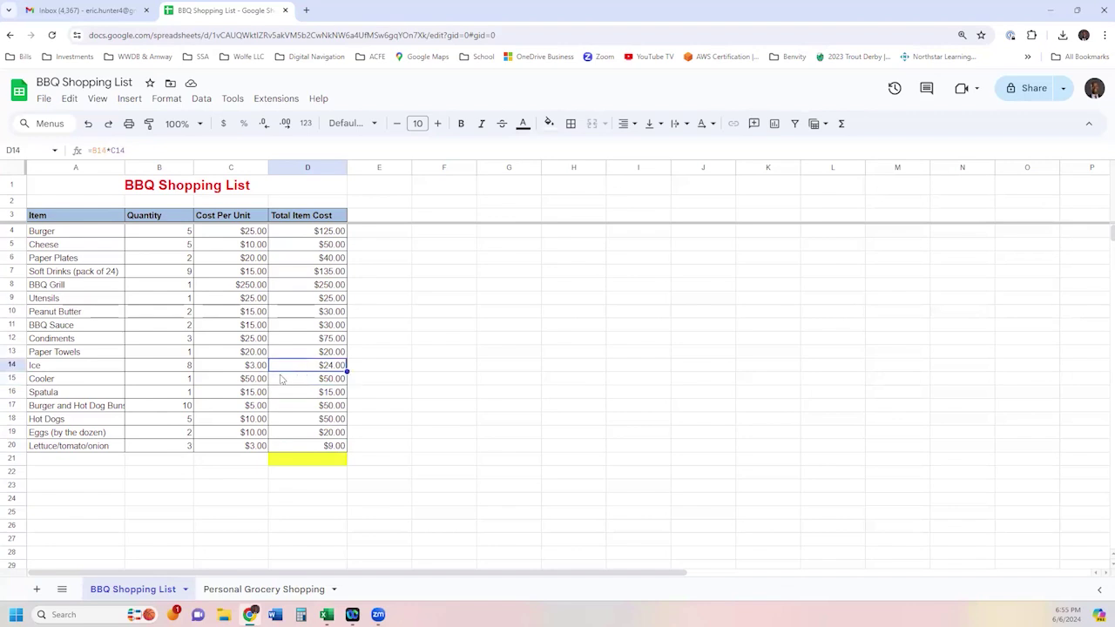
Enlarge the page and compare Ice's Quantity cell B14 and Cost Per Unit cell C14 with the formula in D14.
key("ctrl+plus")
key("ctrl+plus")
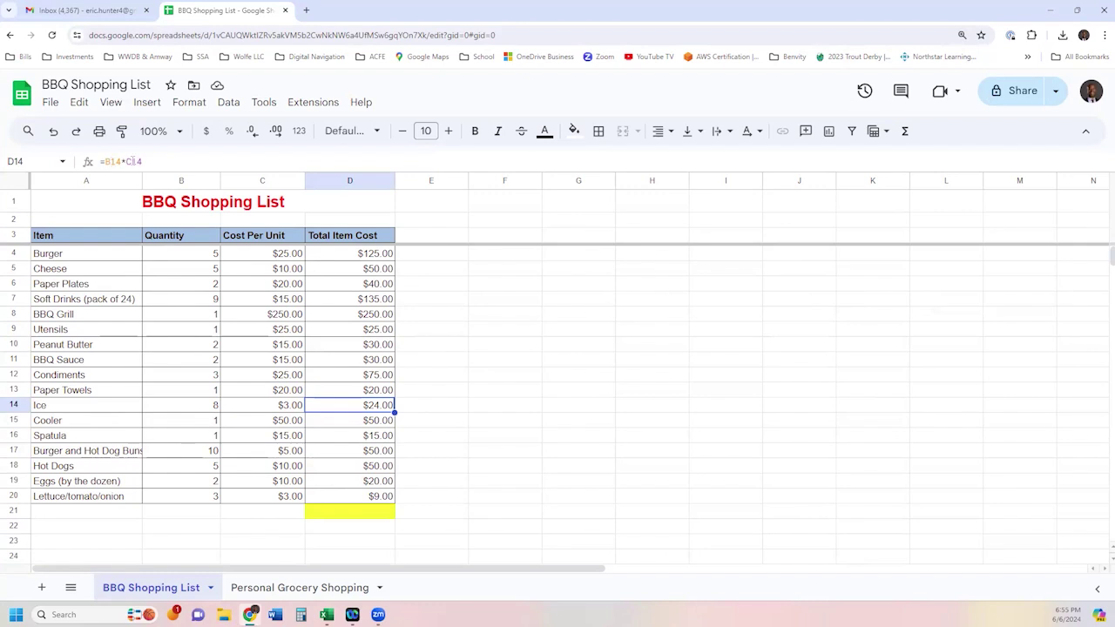
left_click(207, 411)
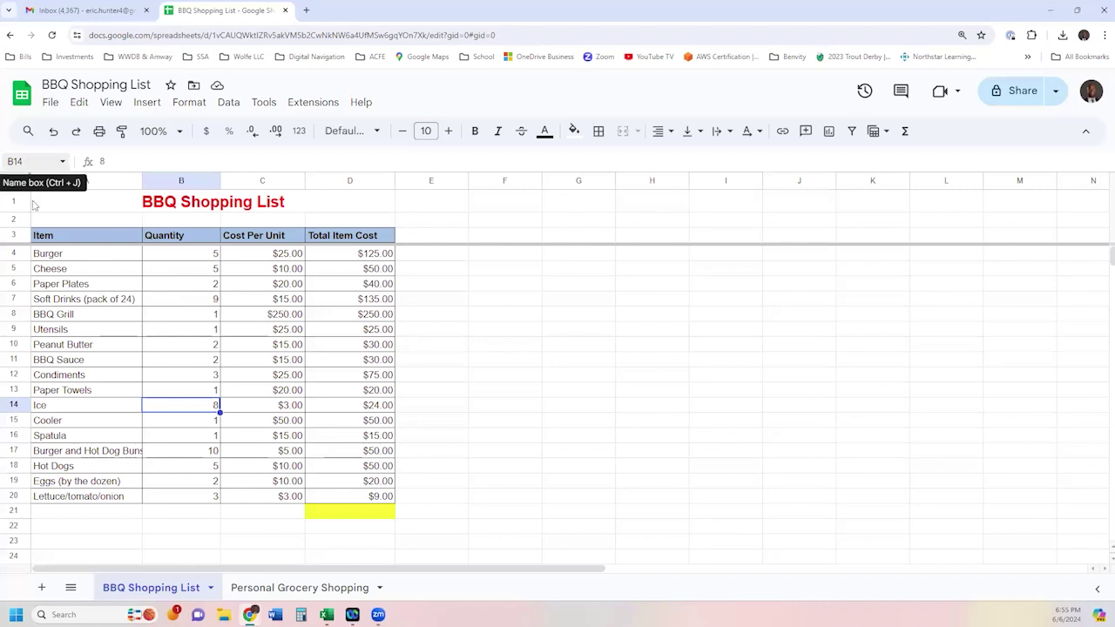
left_click(263, 411)
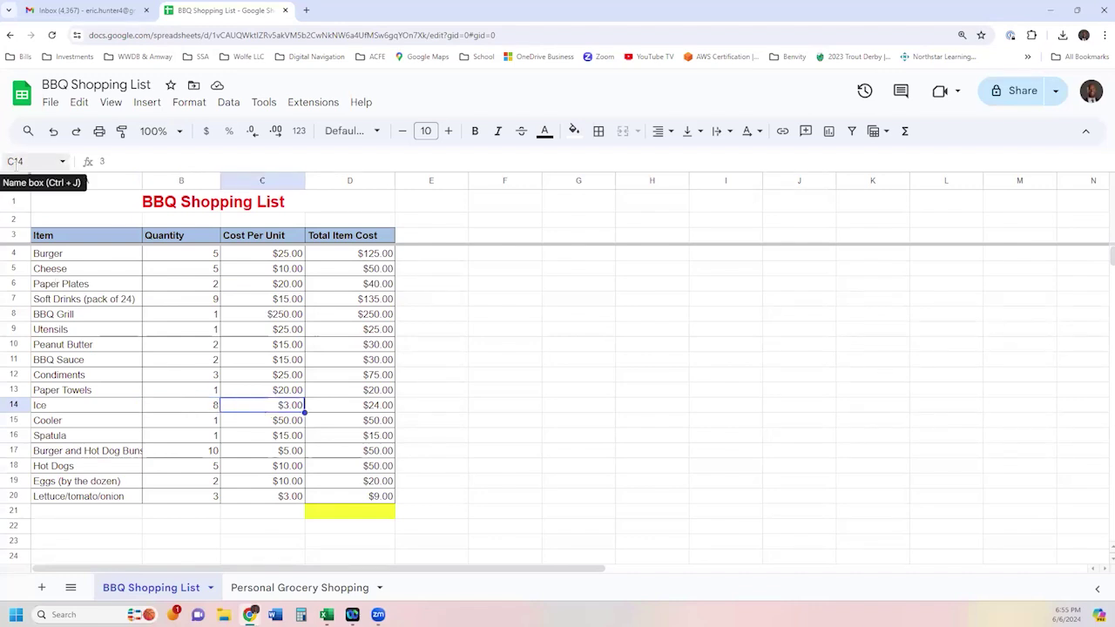
left_click(347, 411)
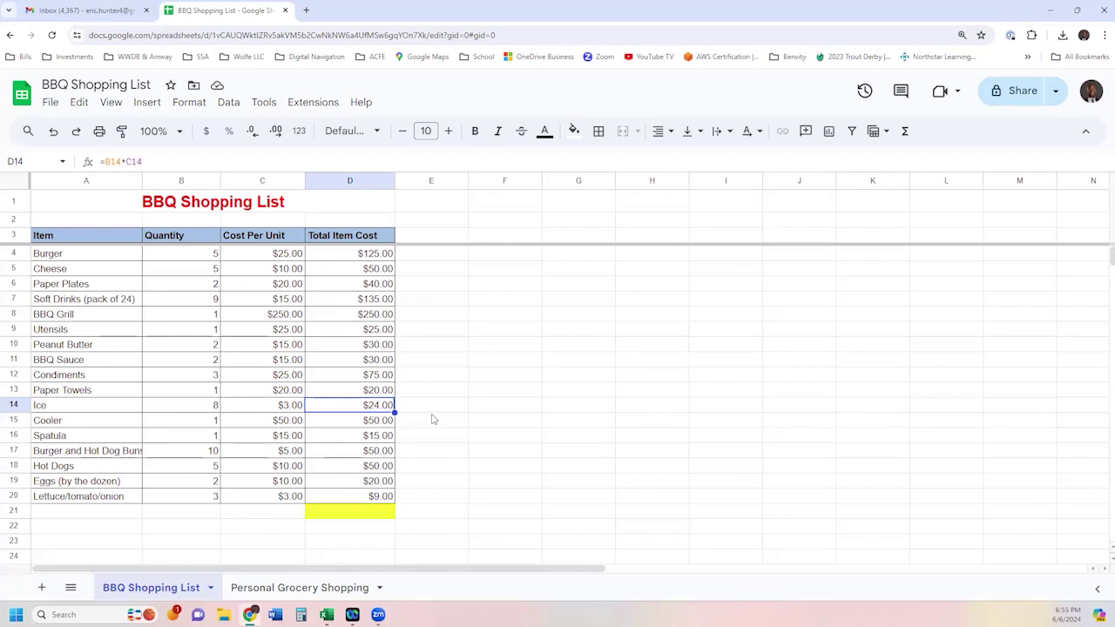
Enter the division formula =D6/C6 in E6 beside the Paper Plates row, leaving the suggested autofill unapplied.
left_click(434, 287)
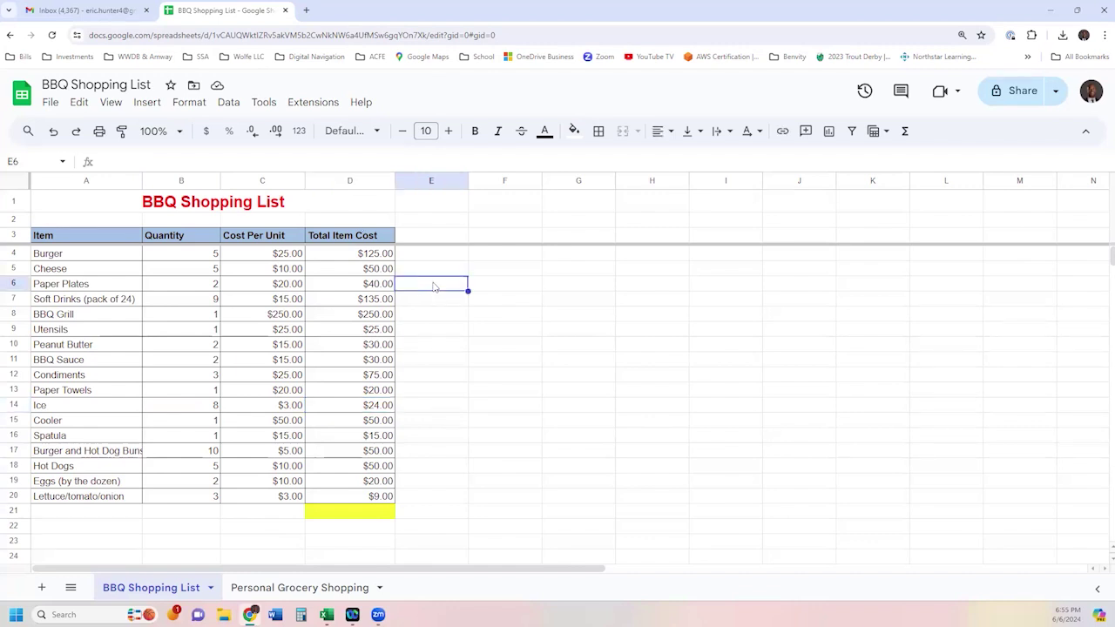
type("/")
key("BackSpace")
type("=")
key("Left")
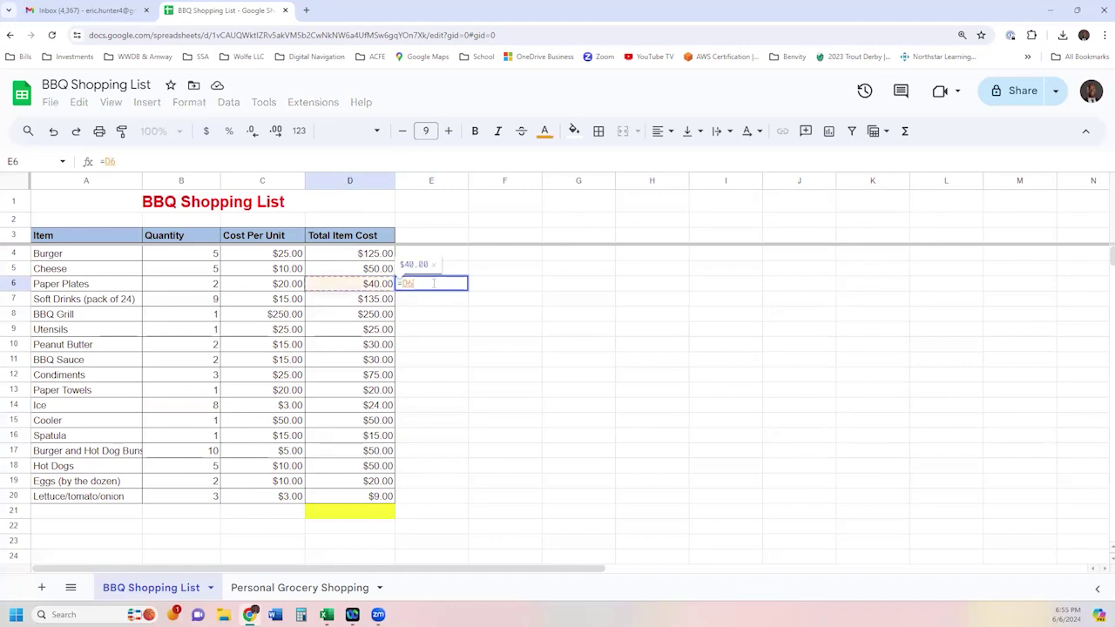
type("/")
key("Left")
key("Left")
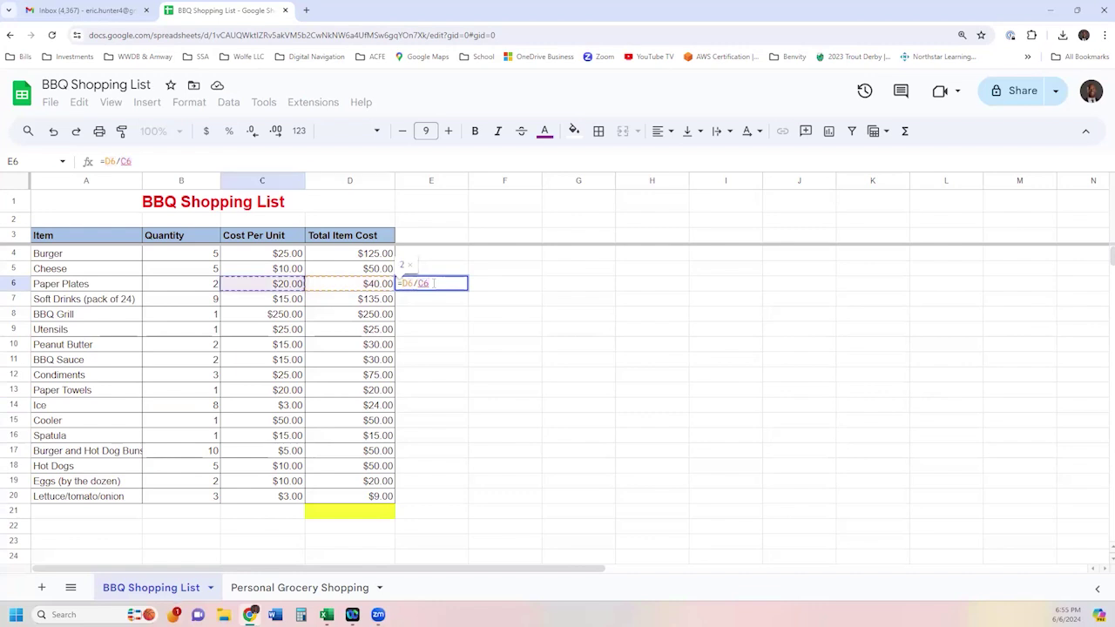
key("Return")
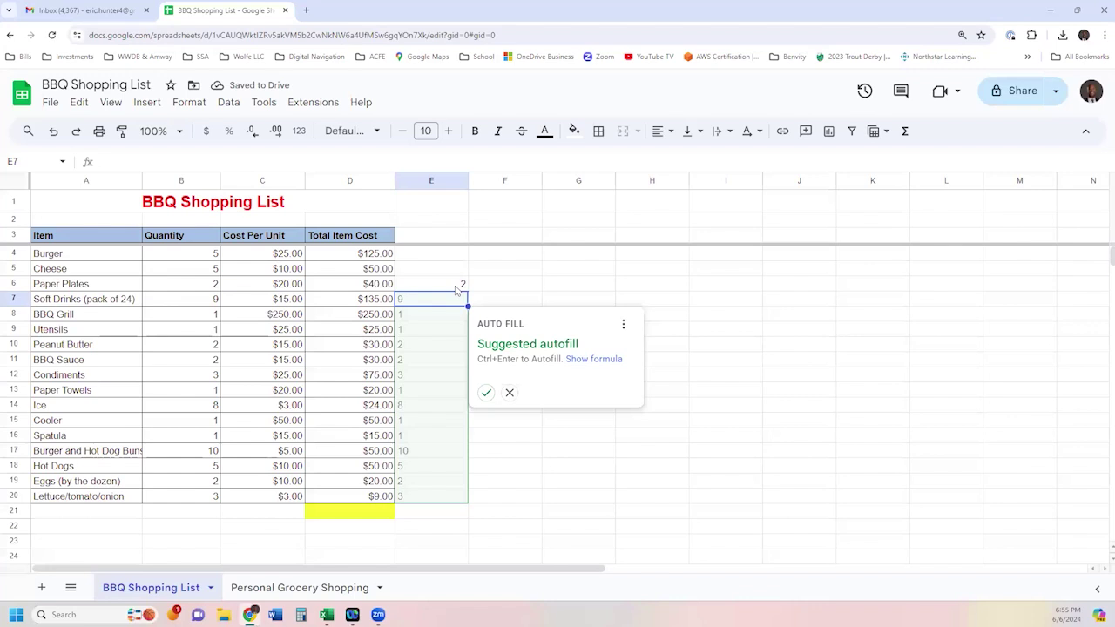
key("ctrl+z")
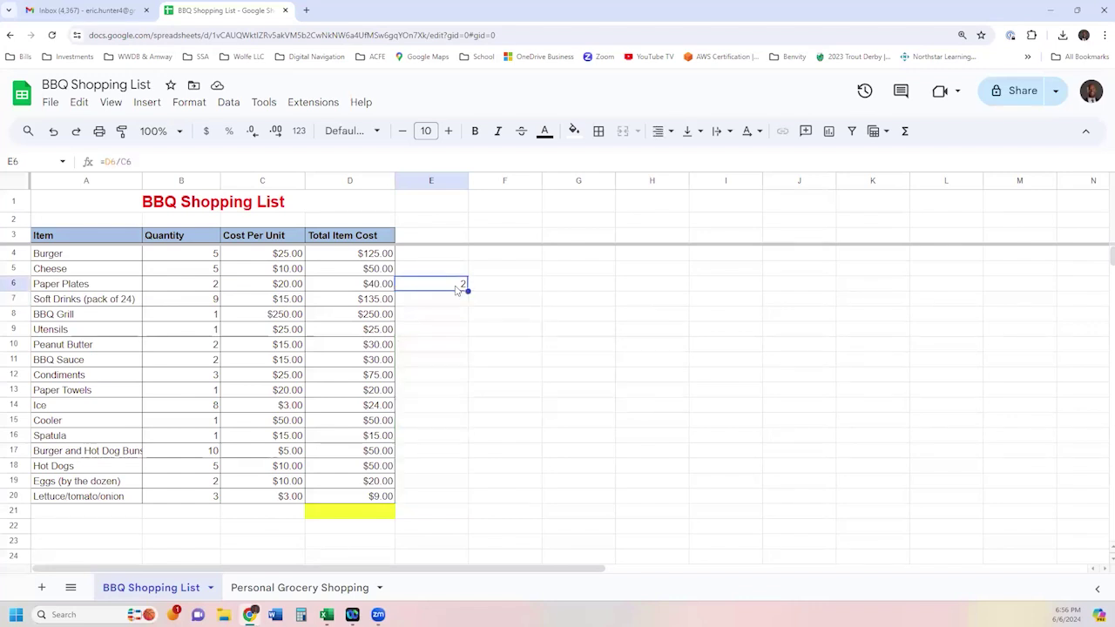